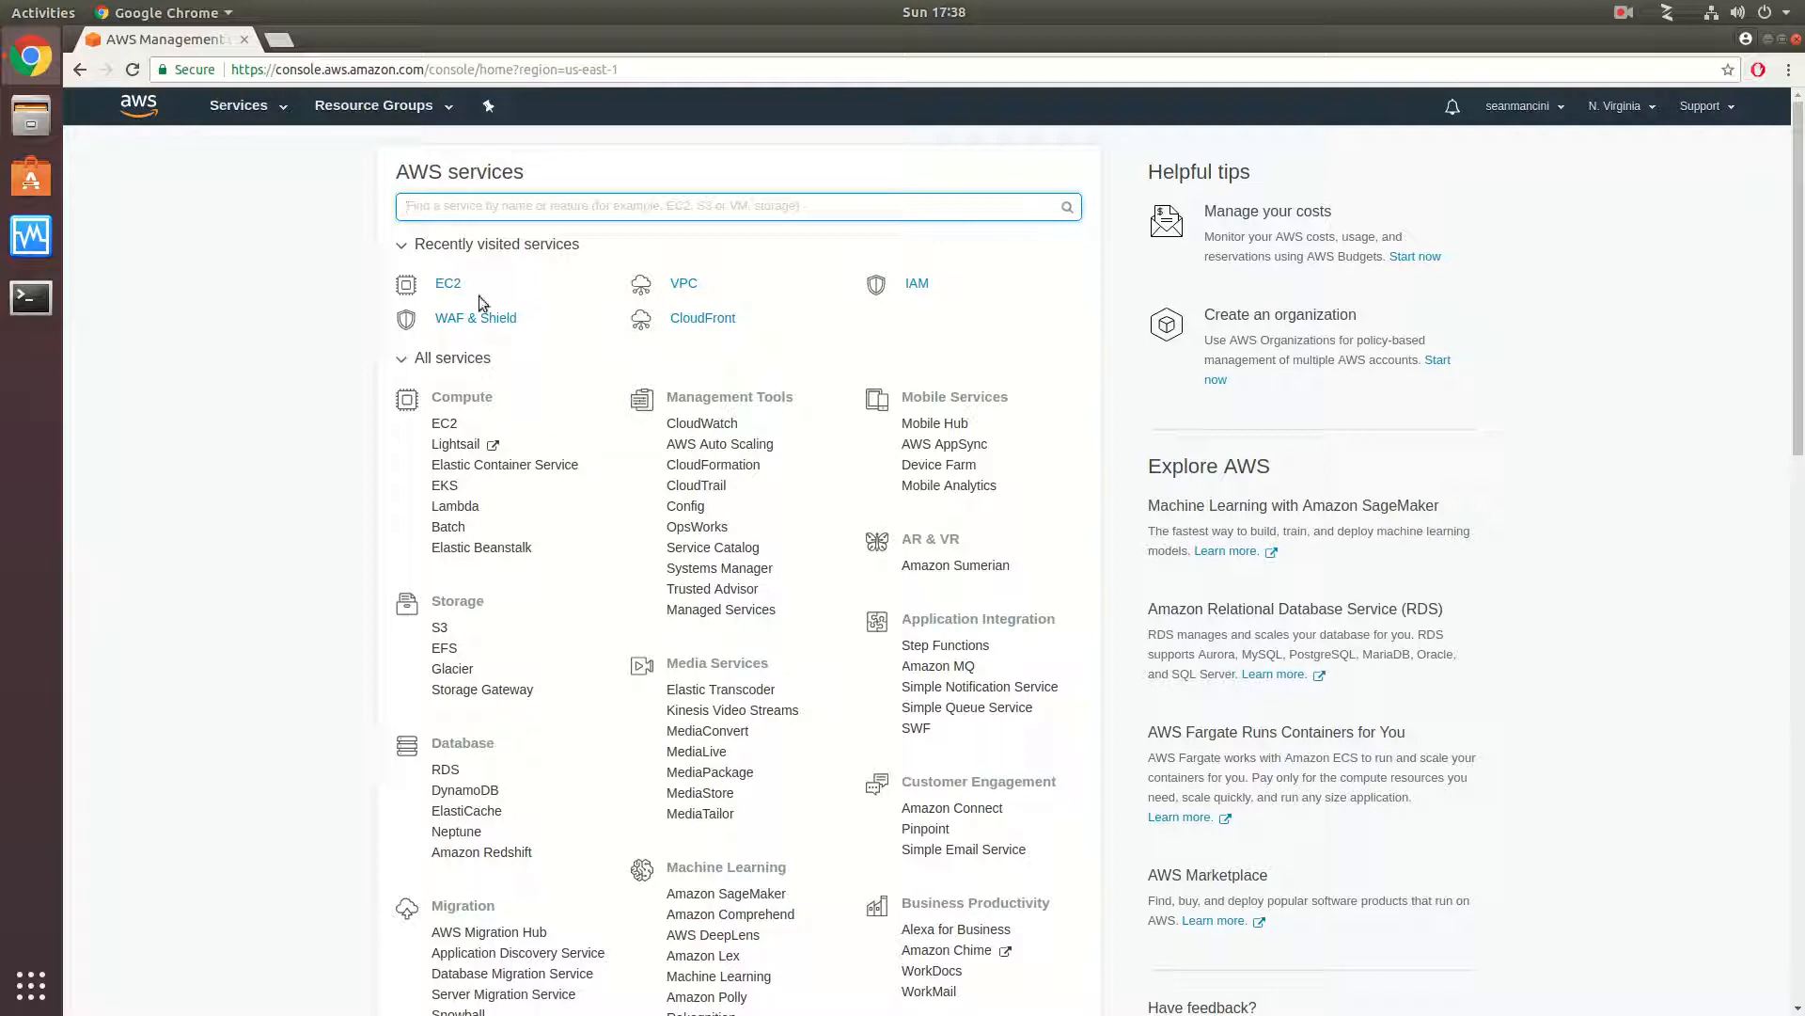
- Open the EC2 dashboard and start launching a new instance
left_click(449, 285)
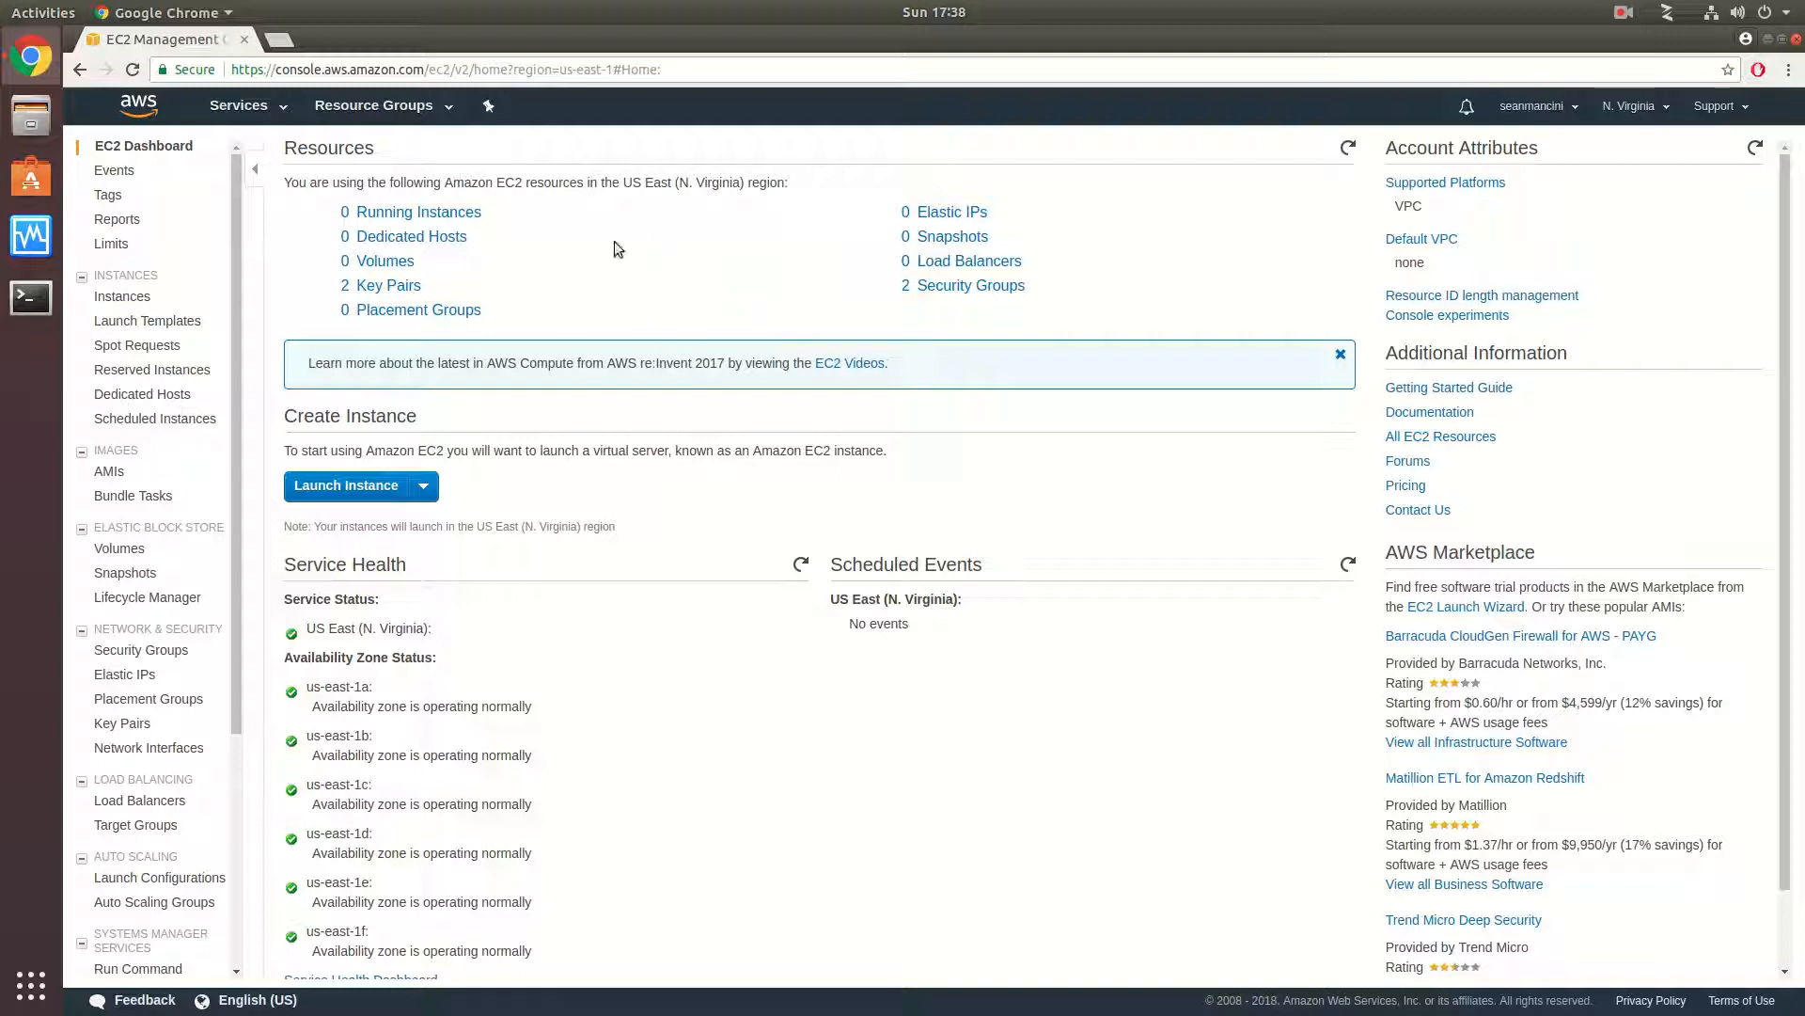
left_click(350, 486)
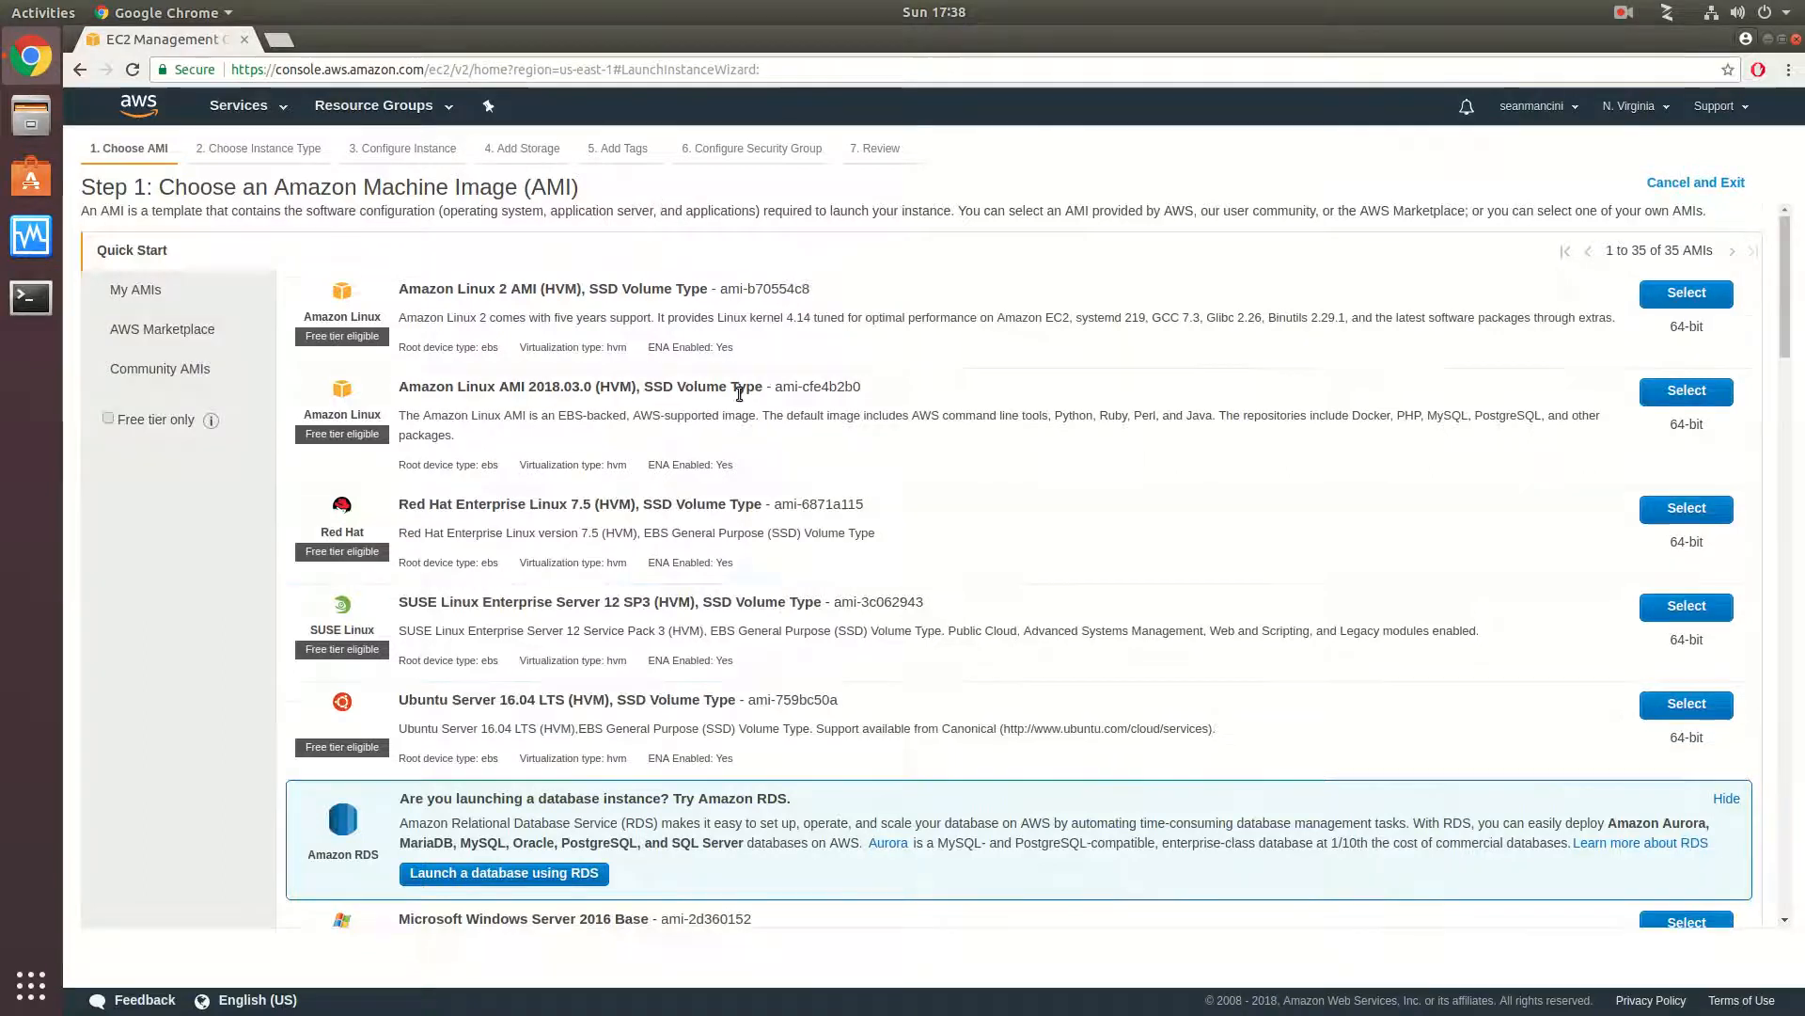
- Look through the Quick Start list of Amazon Machine Images
scroll(730, 371, "down", 10)
scroll(733, 398, "up", 11)
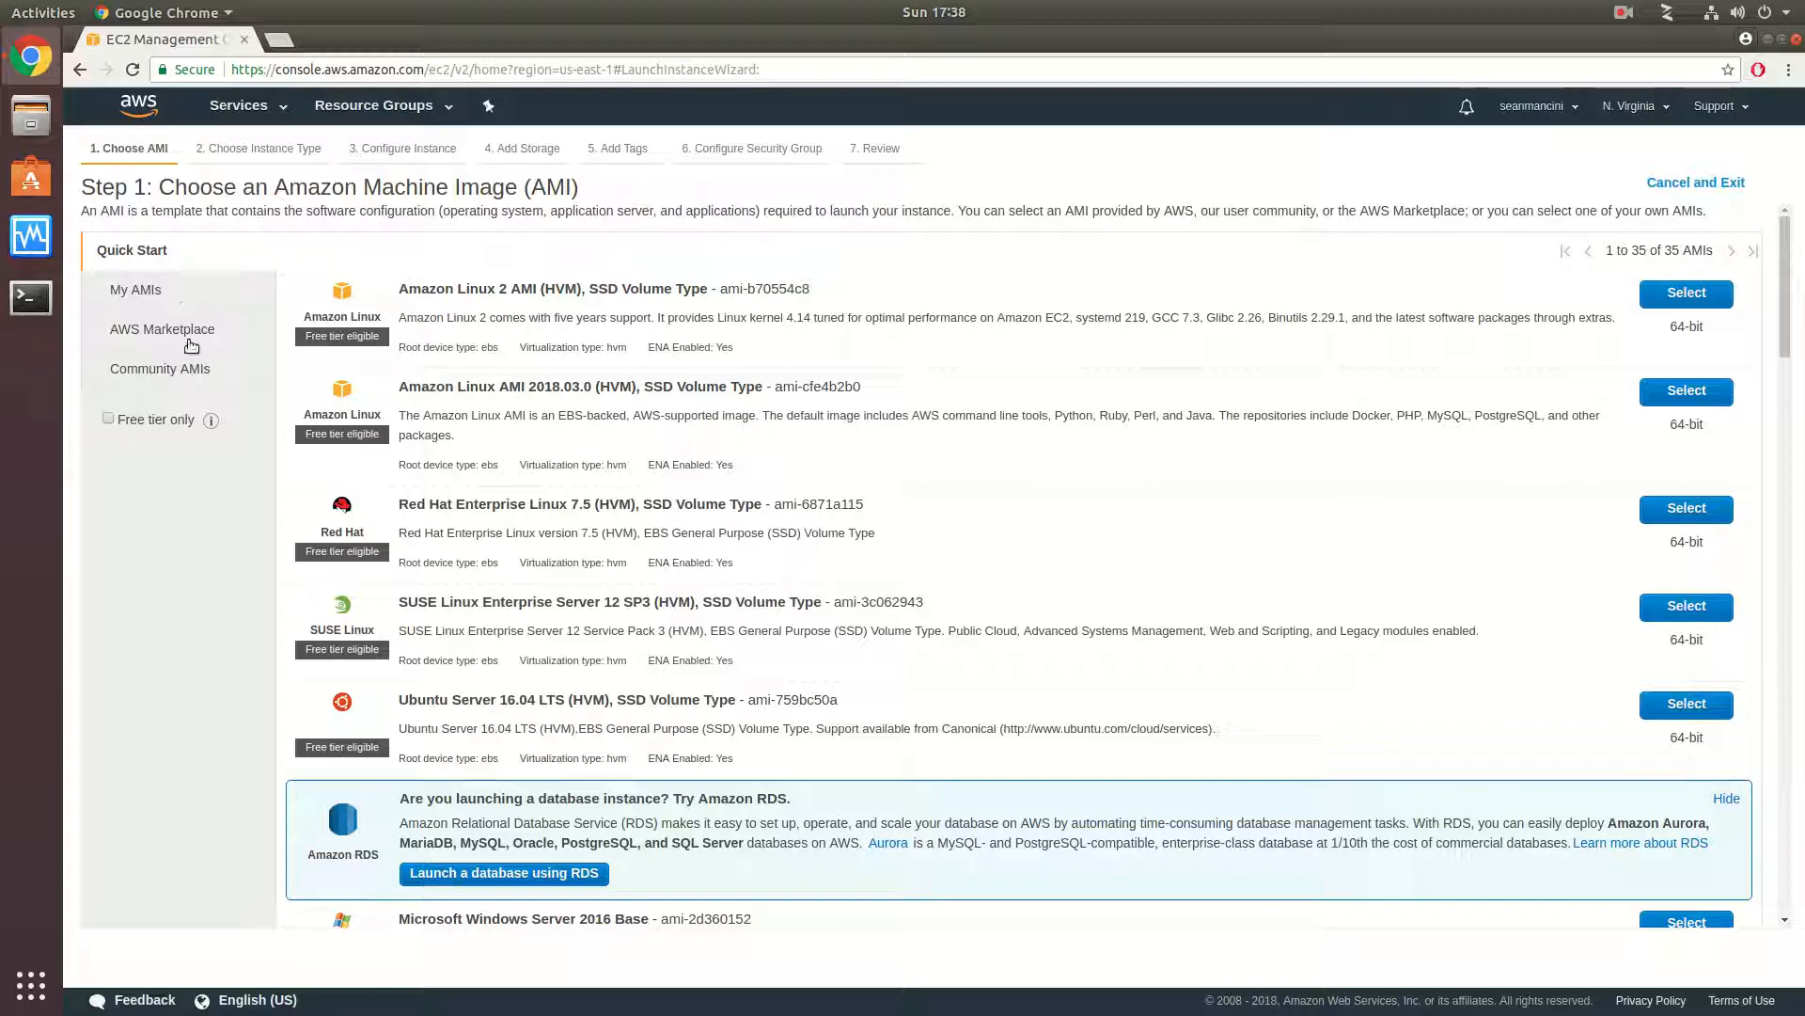
scroll(1068, 487, "down", 3)
scroll(1074, 488, "up", 3)
scroll(578, 452, "down", 6)
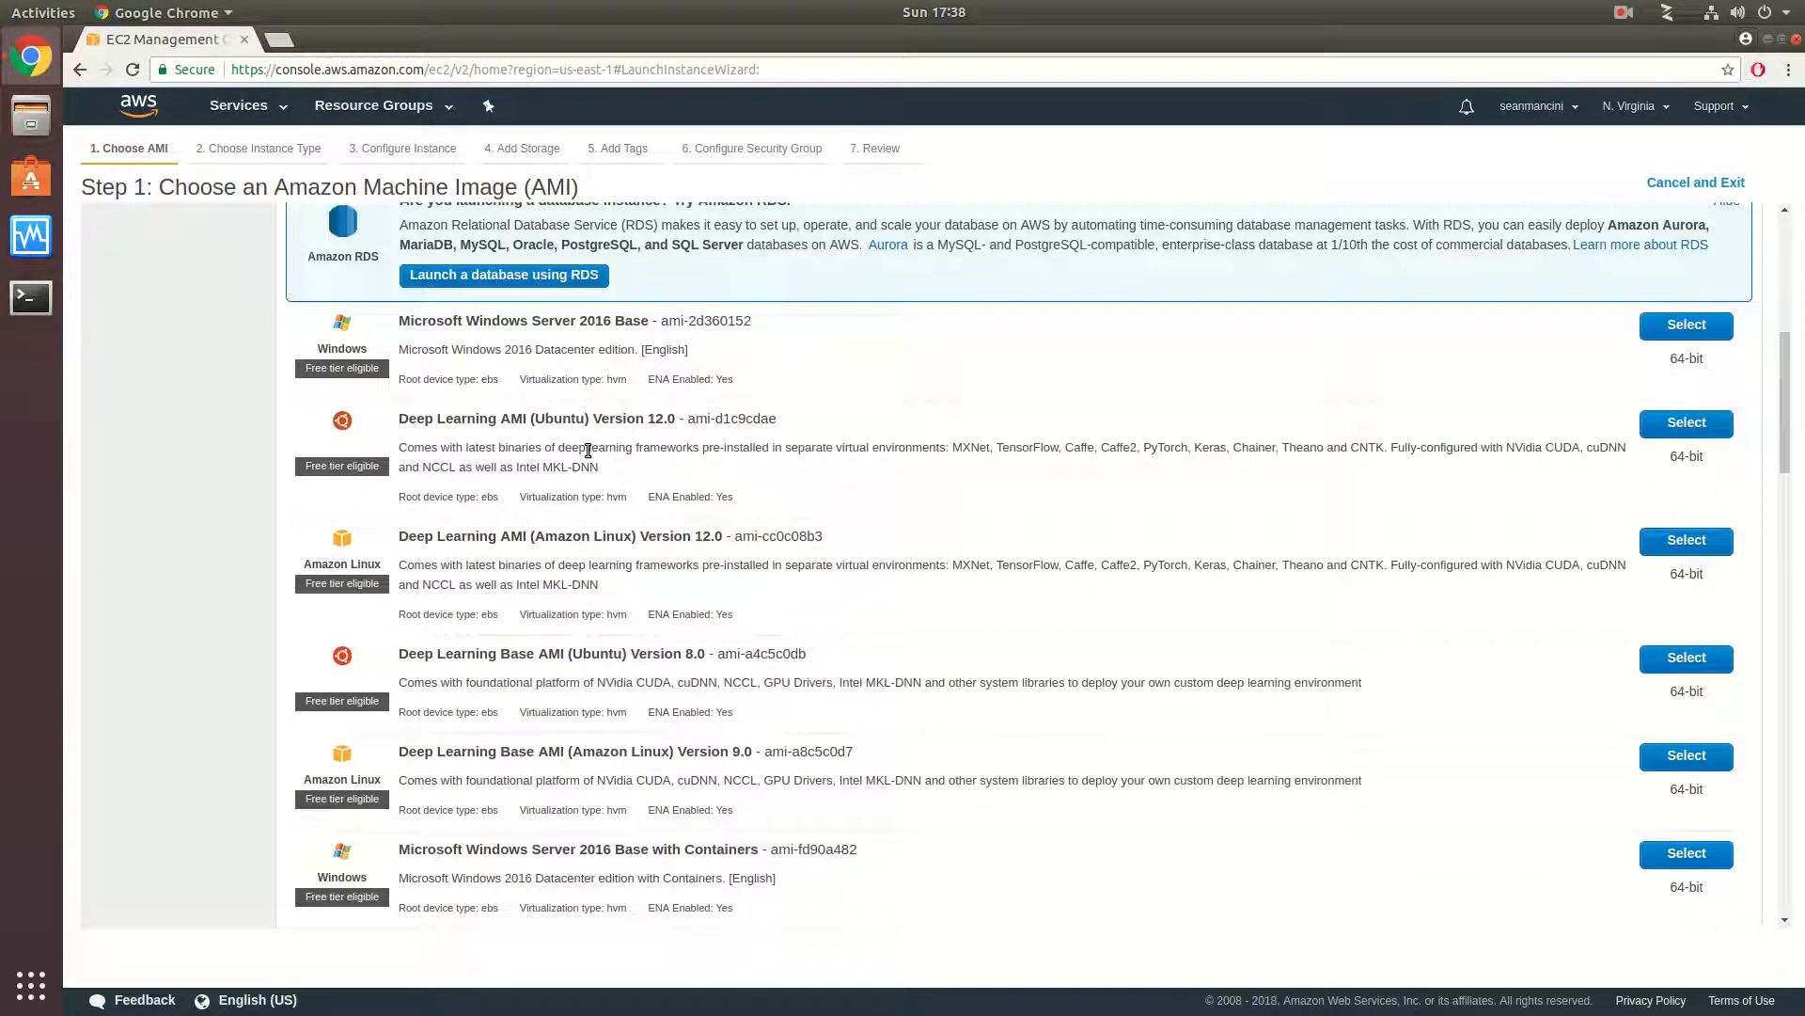
scroll(587, 451, "down", 5)
scroll(588, 451, "up", 5)
scroll(588, 450, "up", 4)
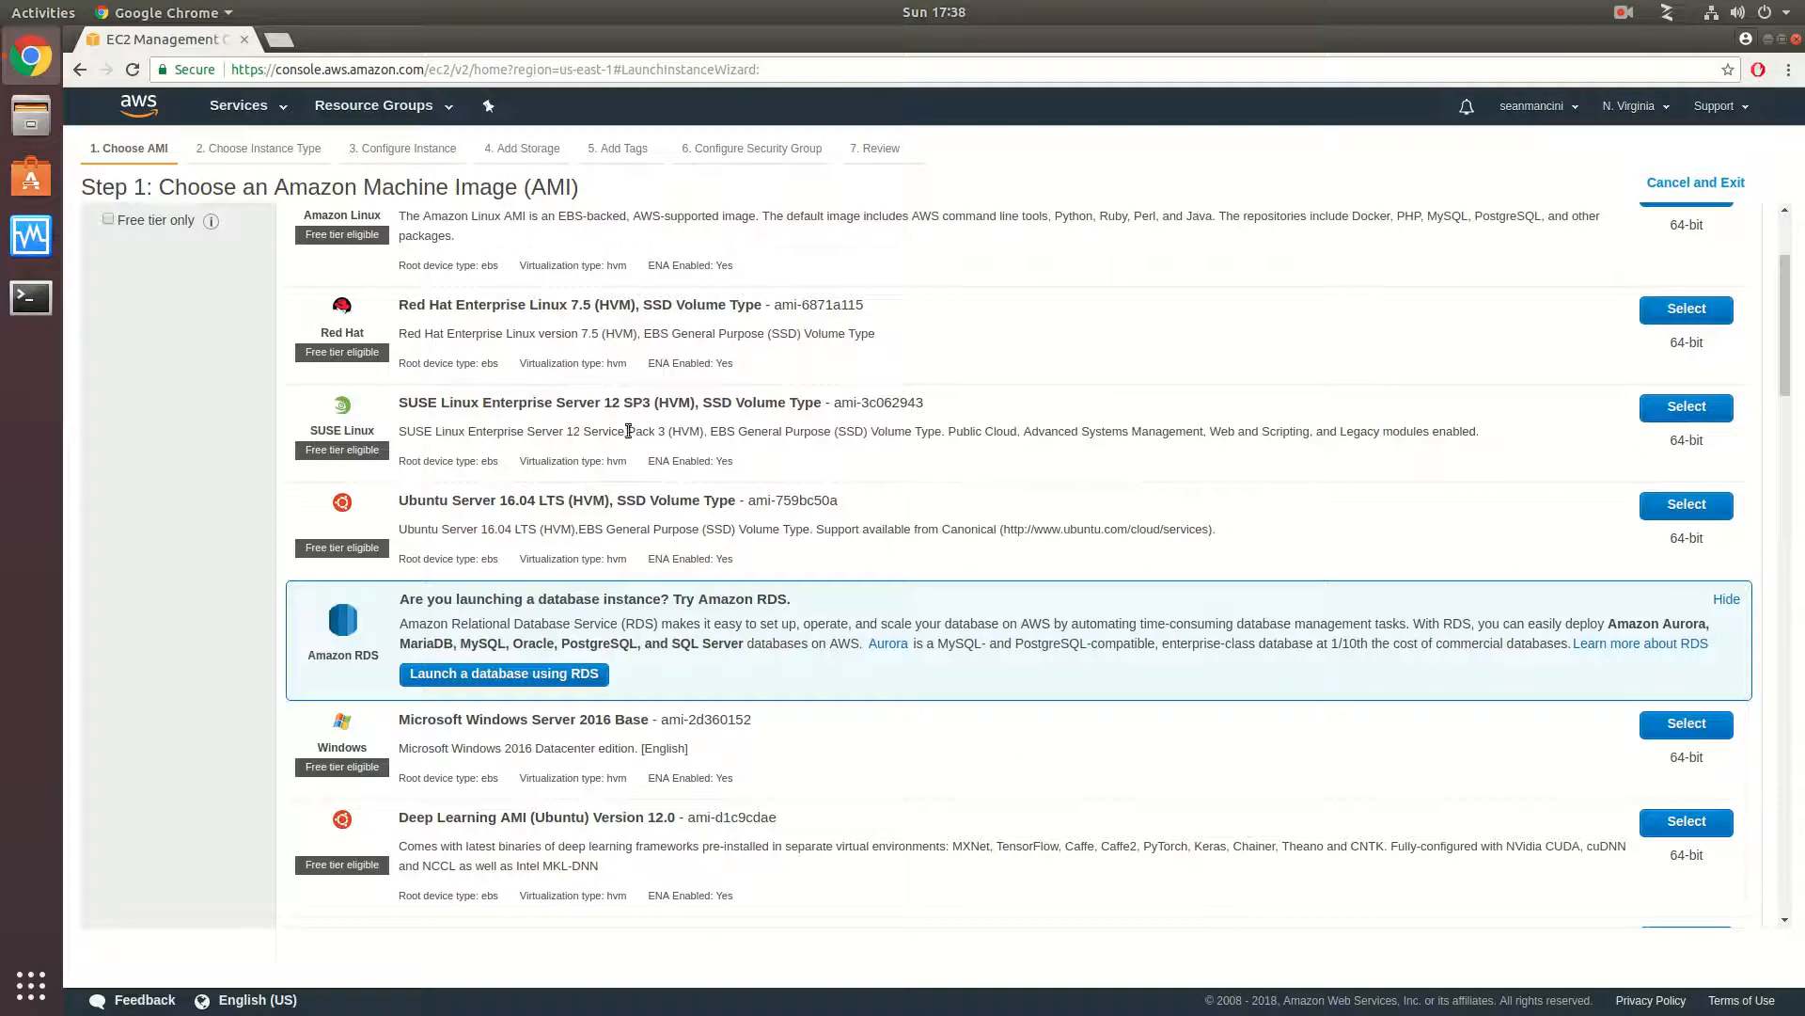
scroll(607, 377, "up", 3)
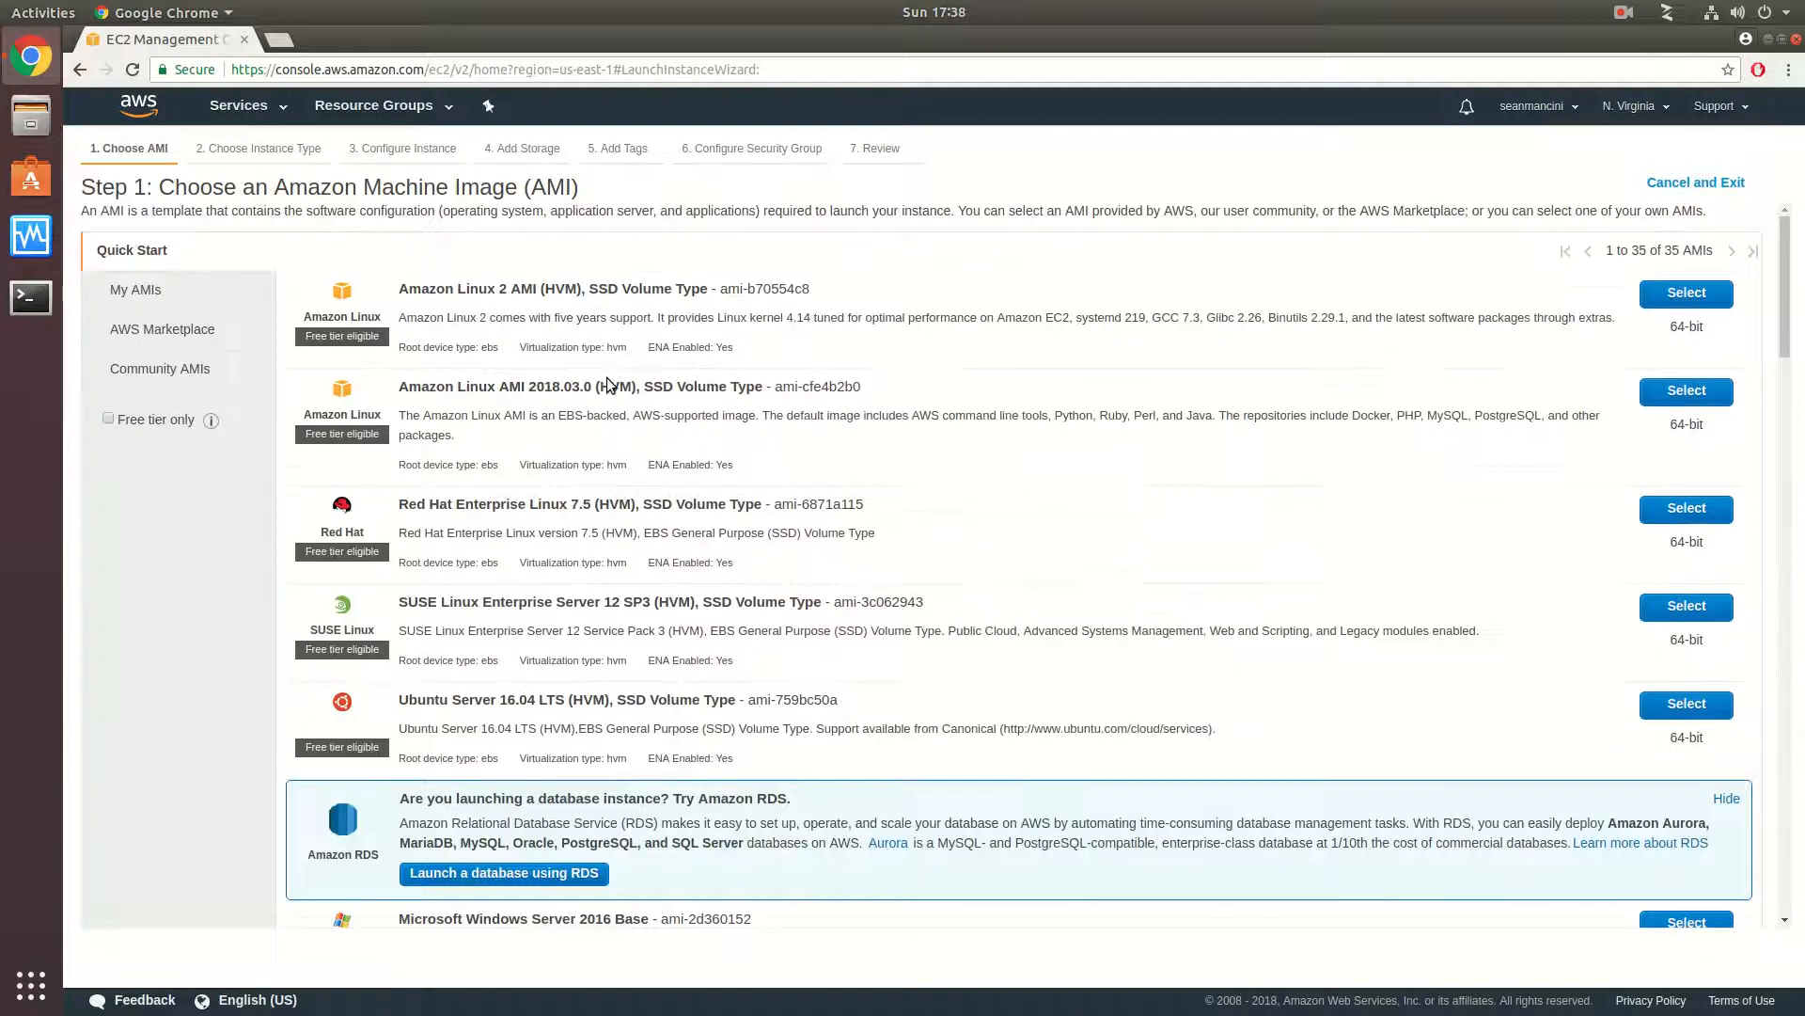
- Browse the AWS Marketplace images, including the featured software, popular software and product categories
left_click(179, 341)
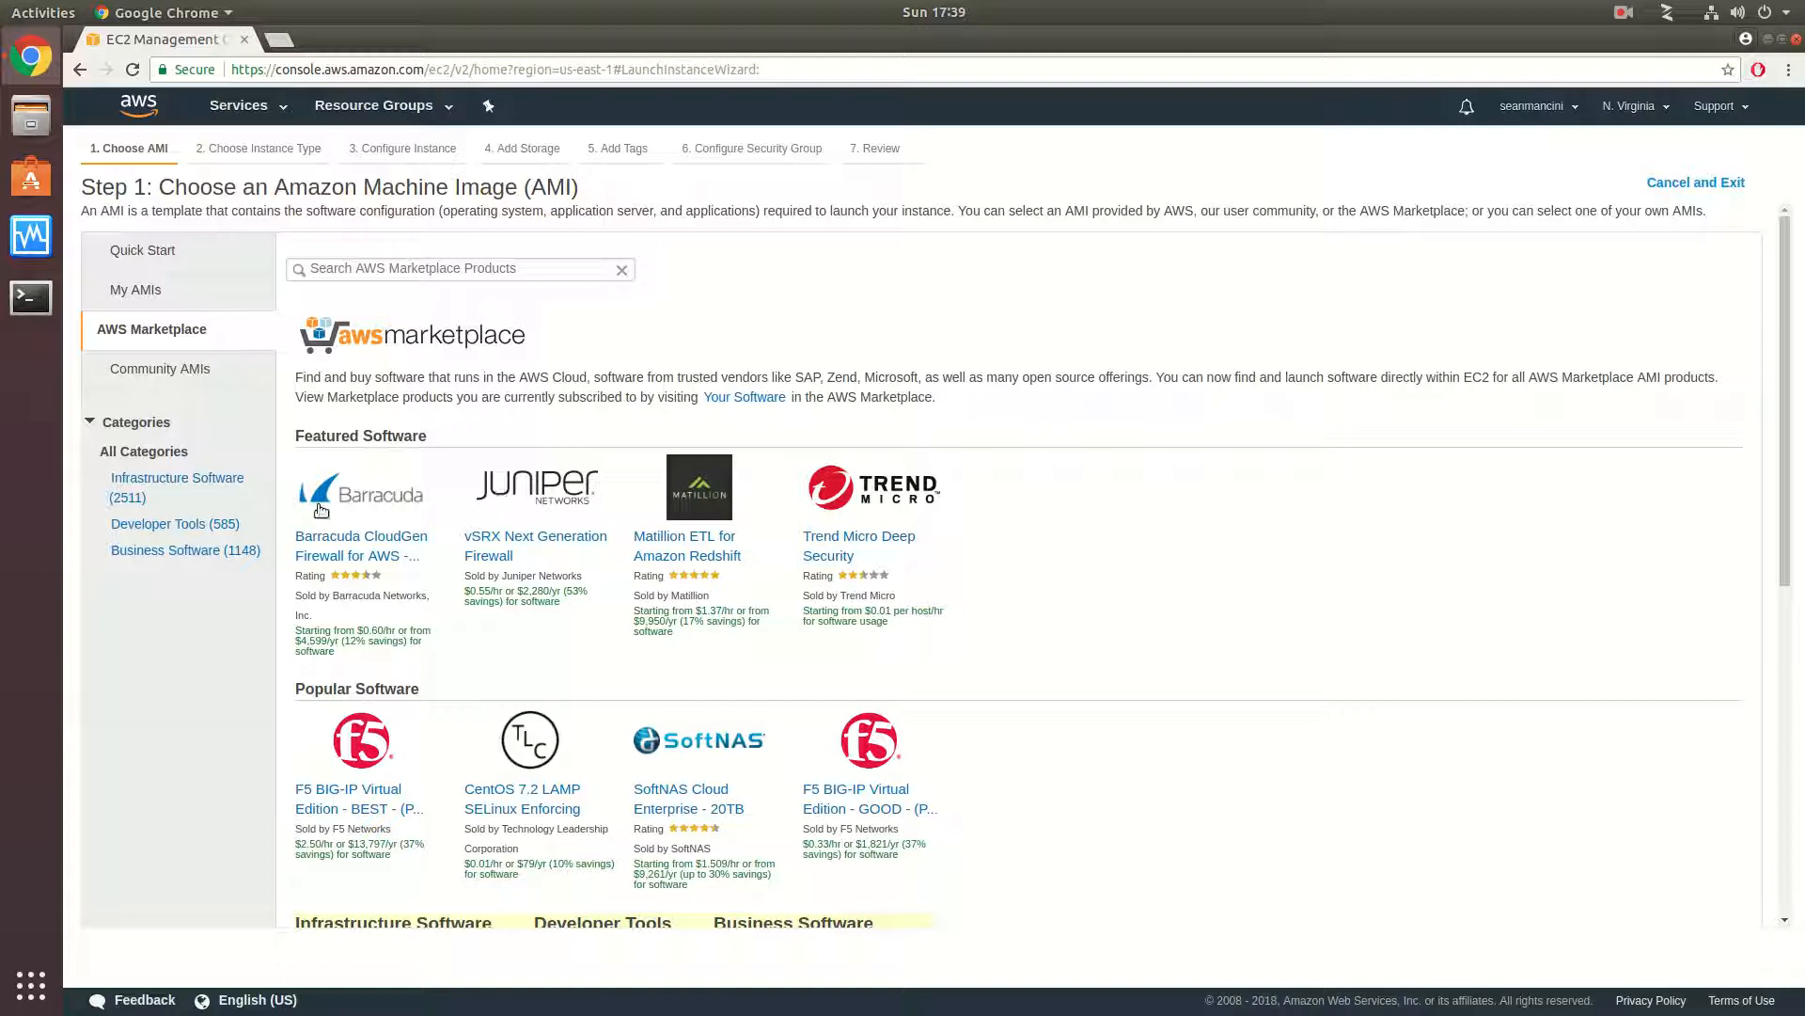
scroll(969, 563, "down", 5)
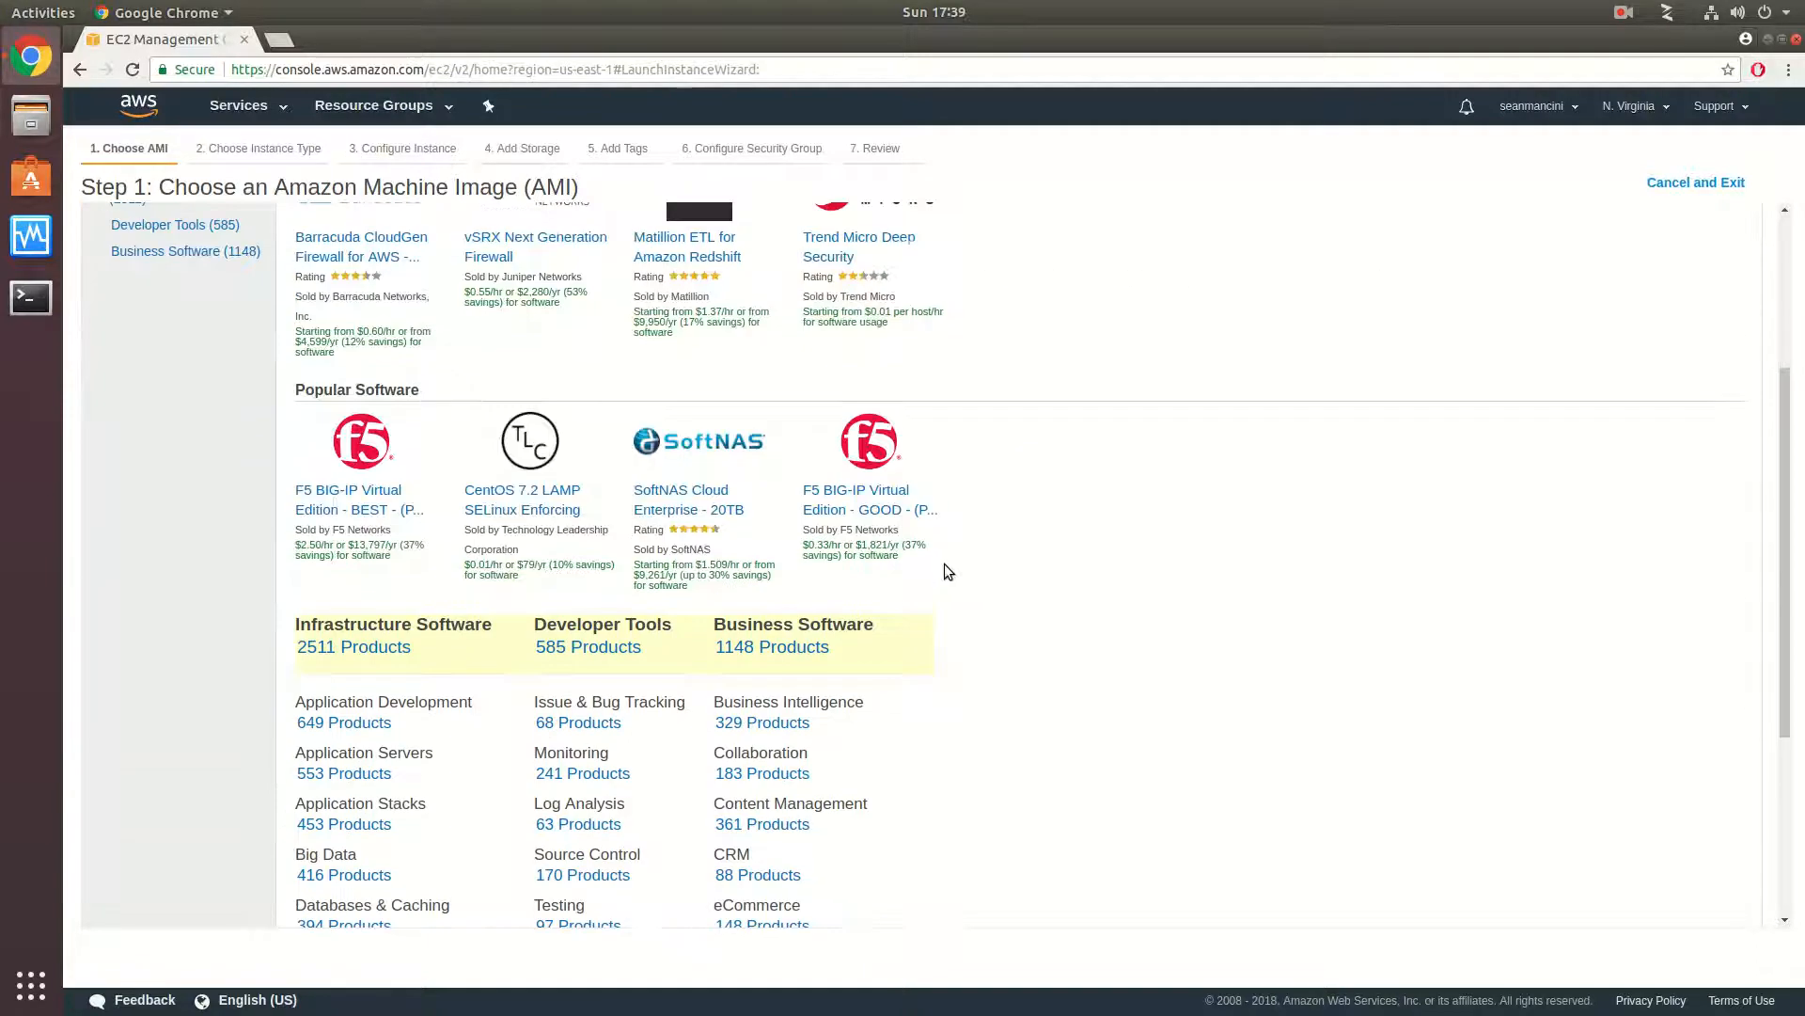
scroll(950, 553, "up", 2)
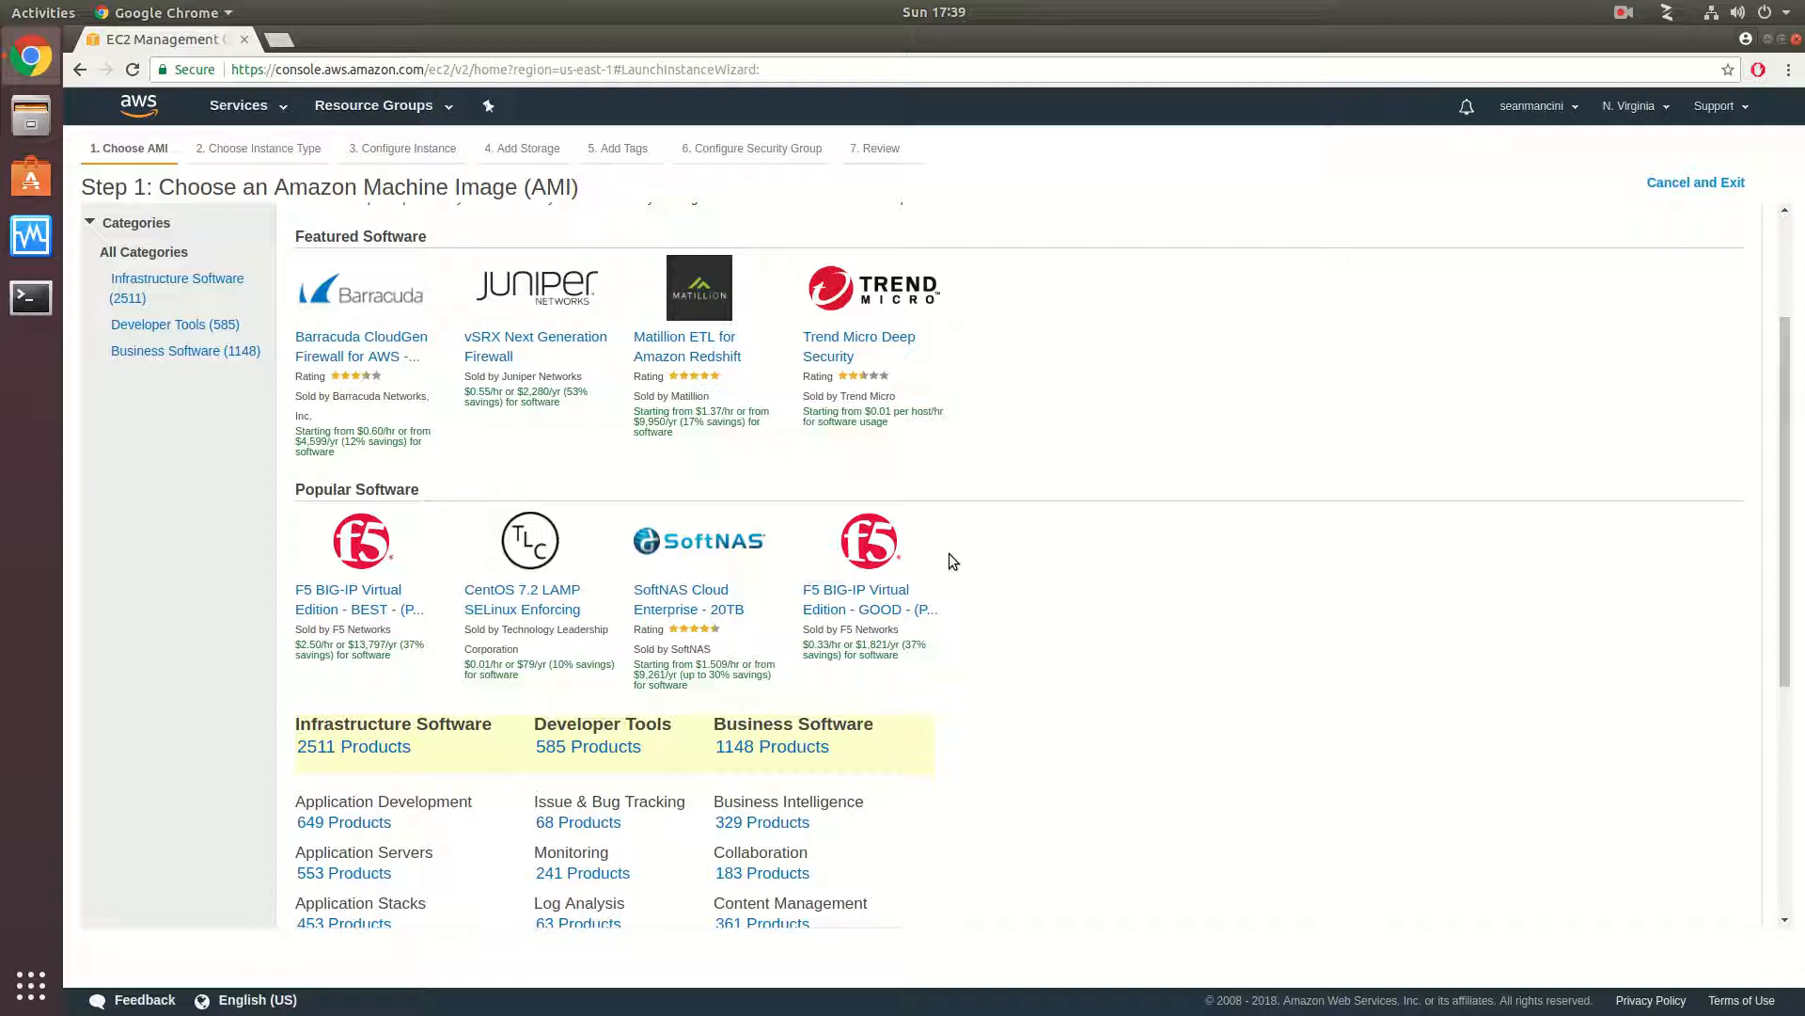
scroll(950, 554, "down", 4)
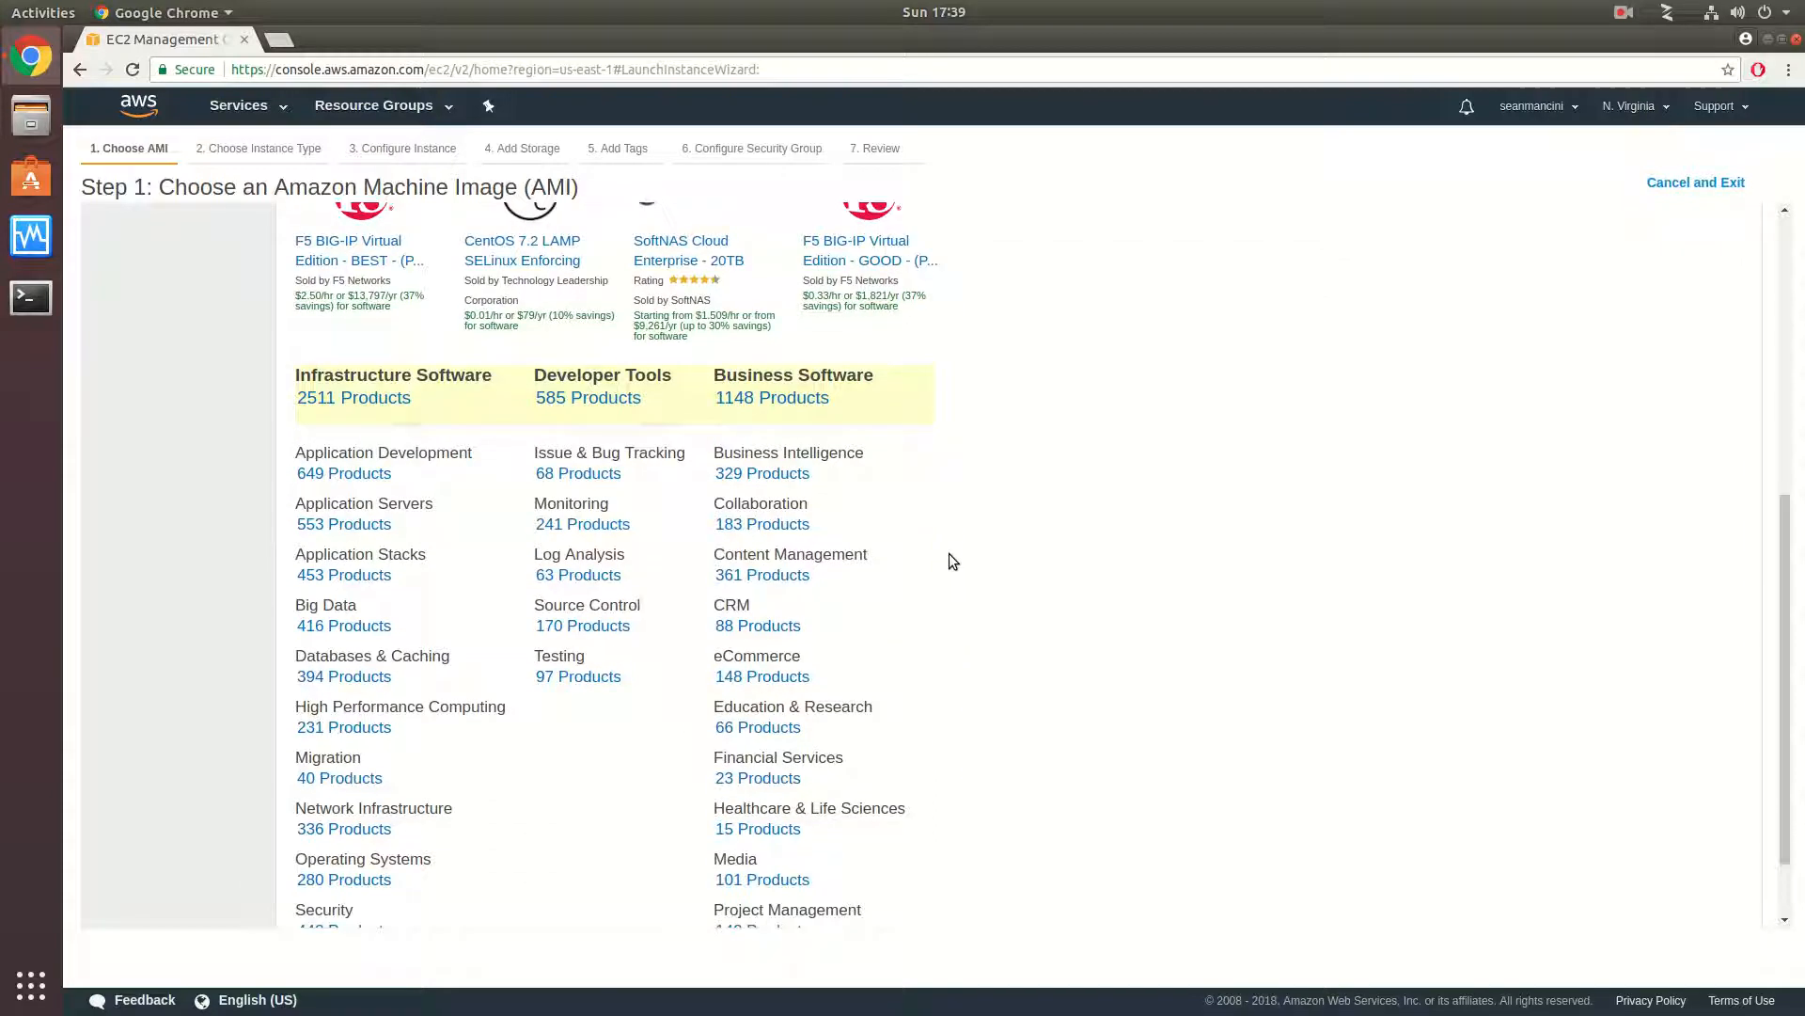
scroll(948, 551, "down", 1)
scroll(948, 551, "up", 4)
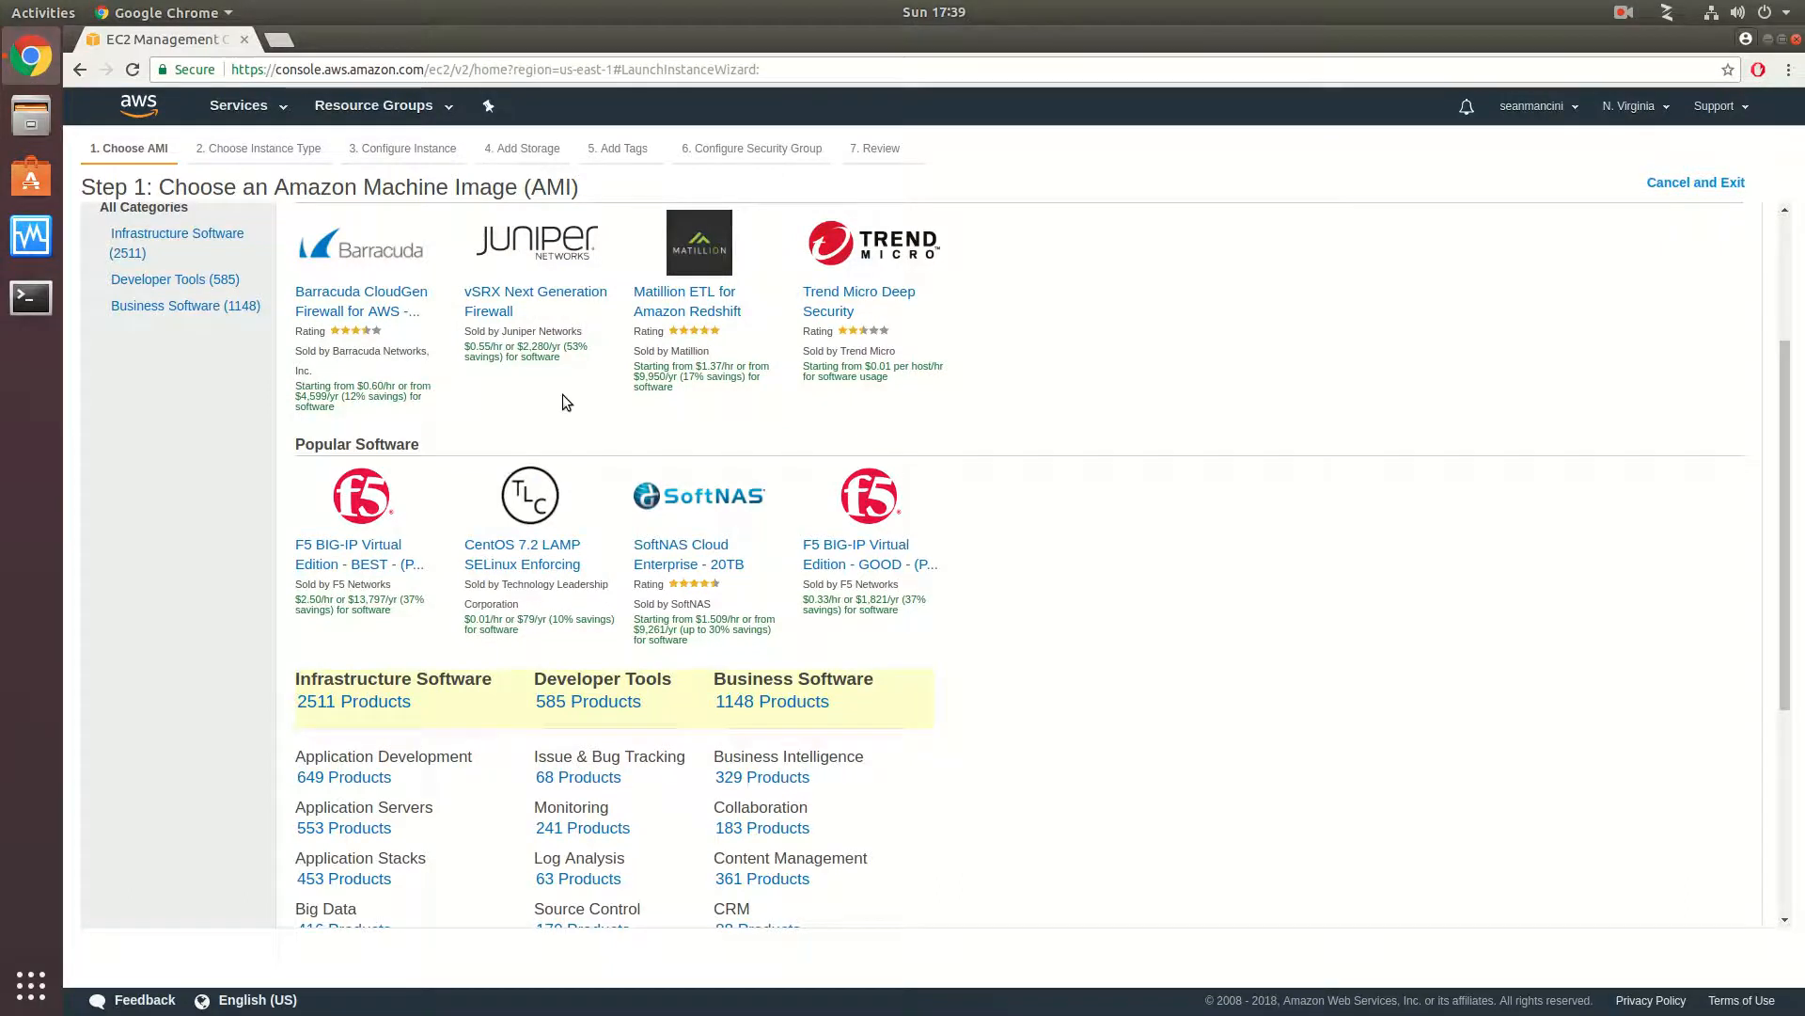
scroll(563, 395, "up", 3)
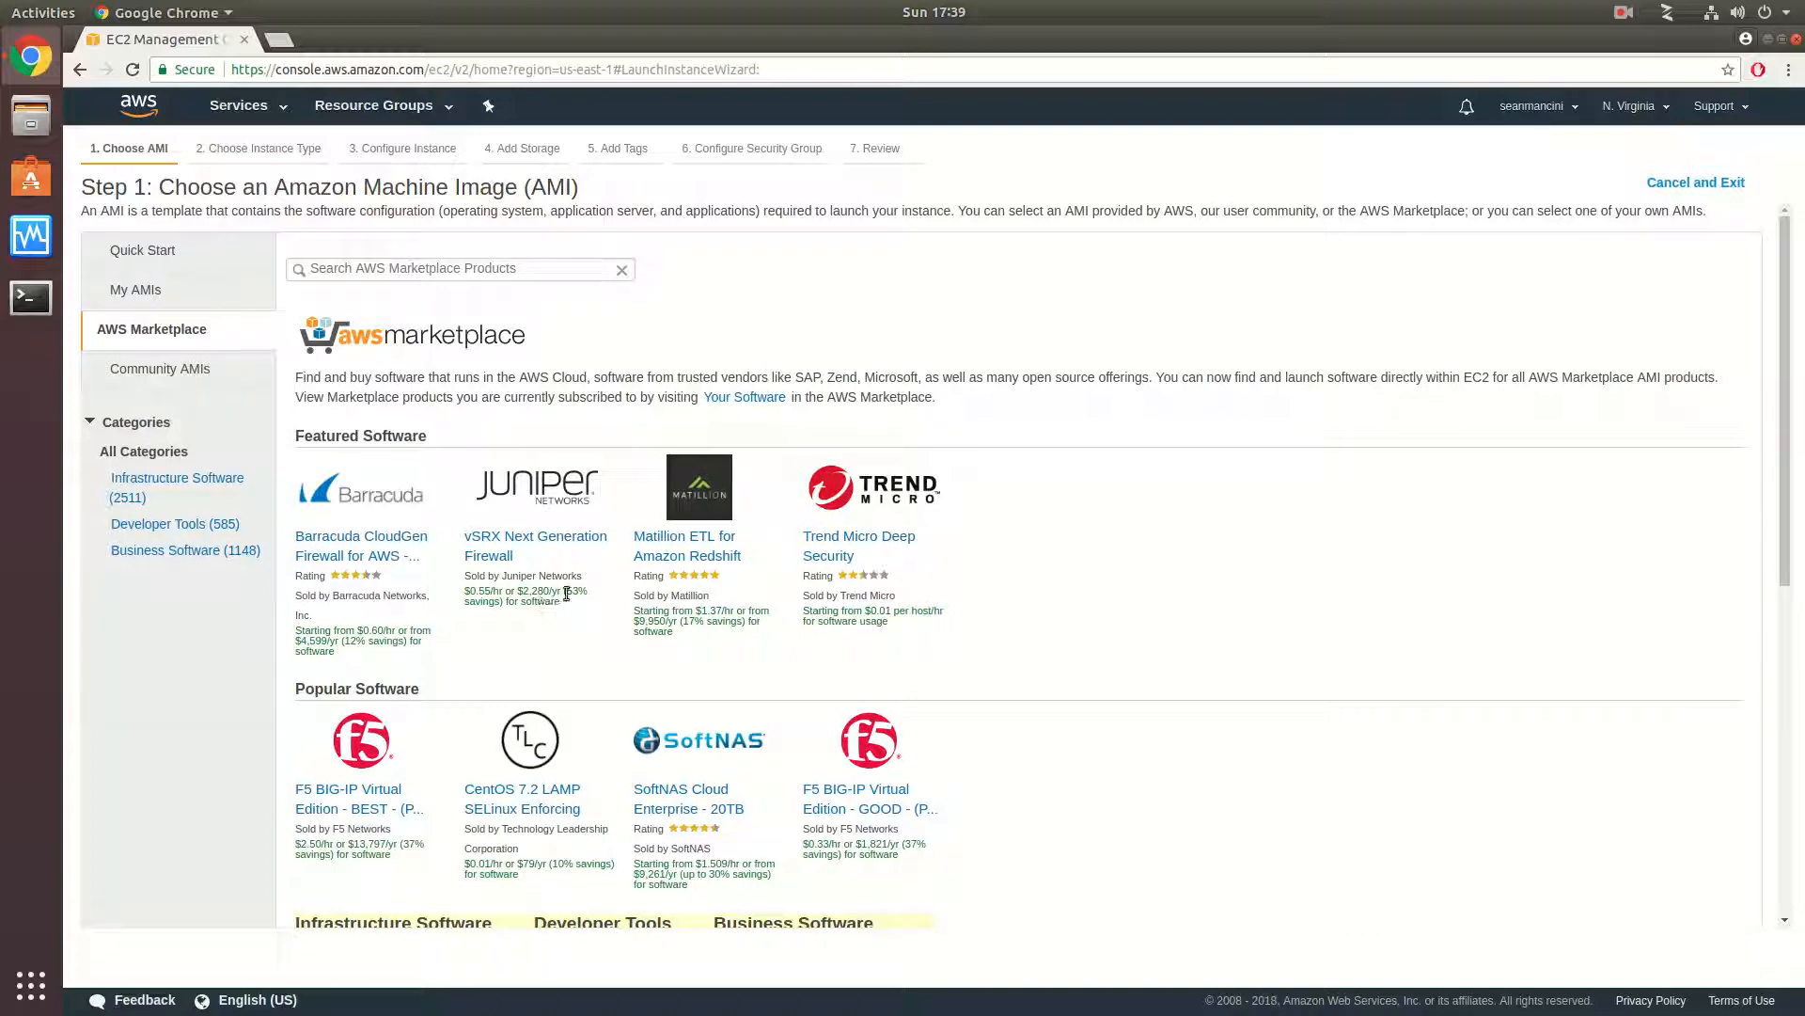
- Choose the Quick Start image Ubuntu Server 16.04 LTS and continue with the t2.micro type to the instance details
left_click(126, 297)
left_click(150, 252)
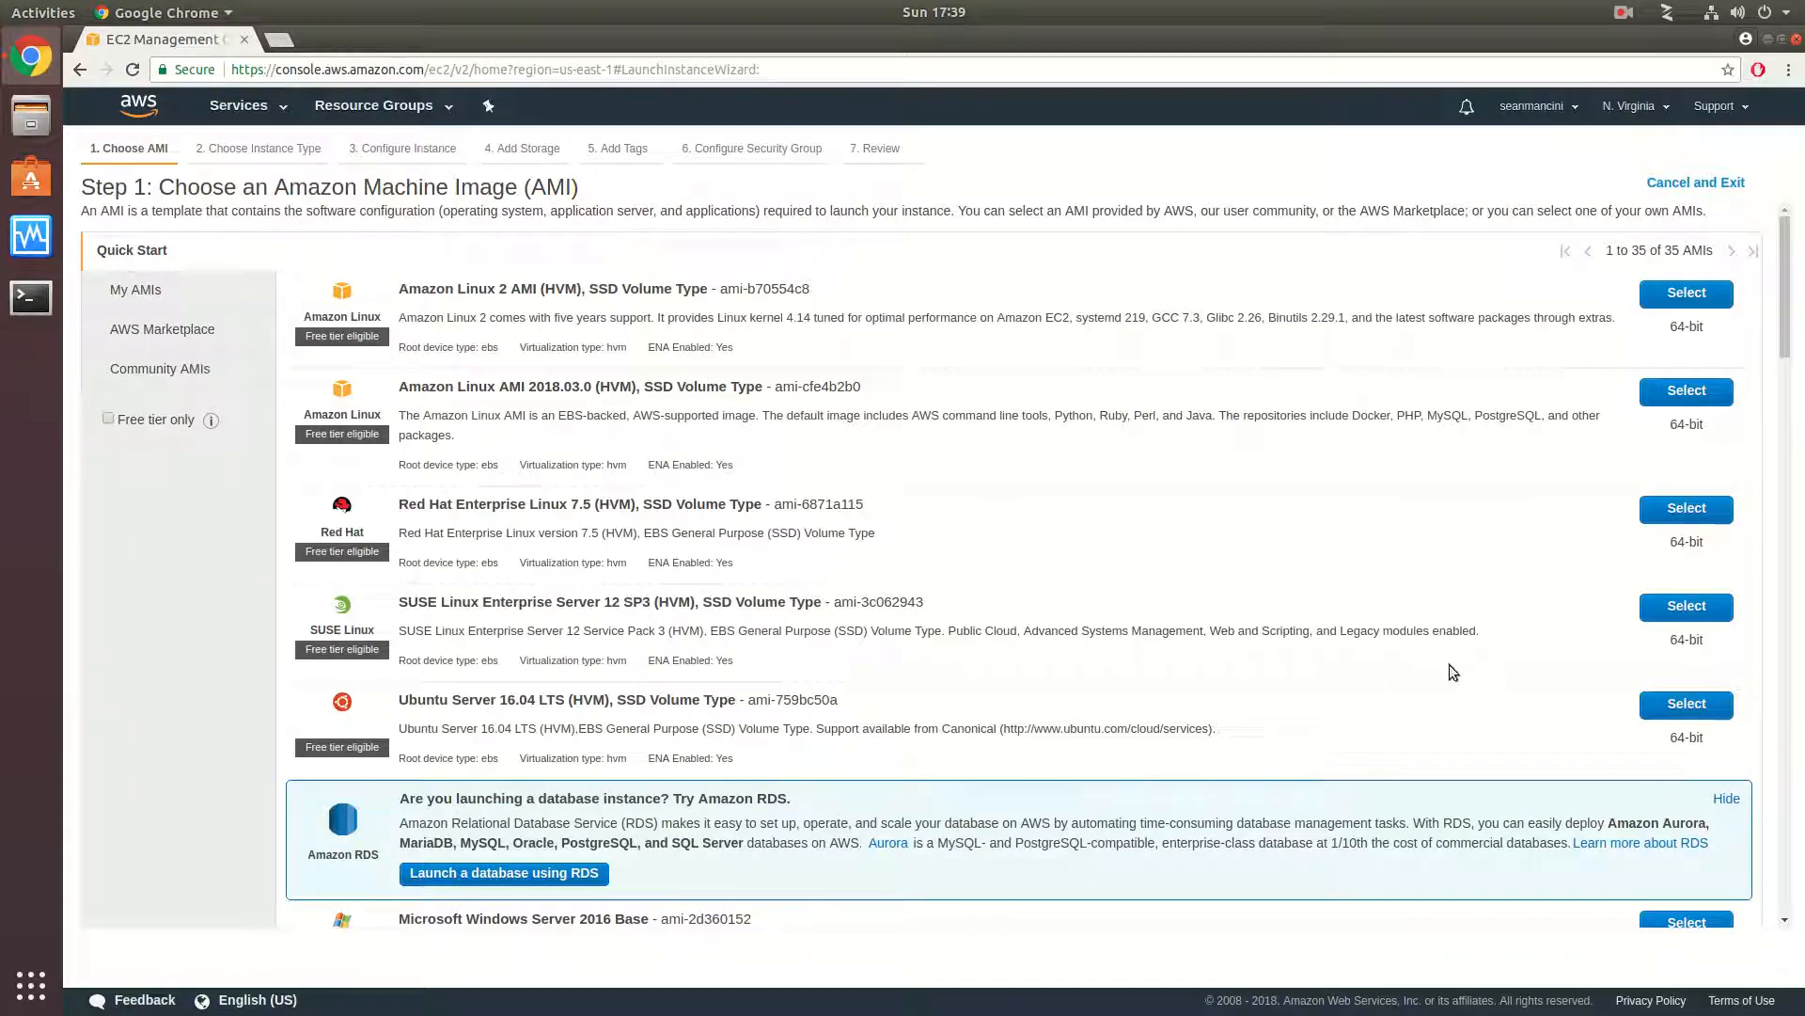
left_click(1685, 705)
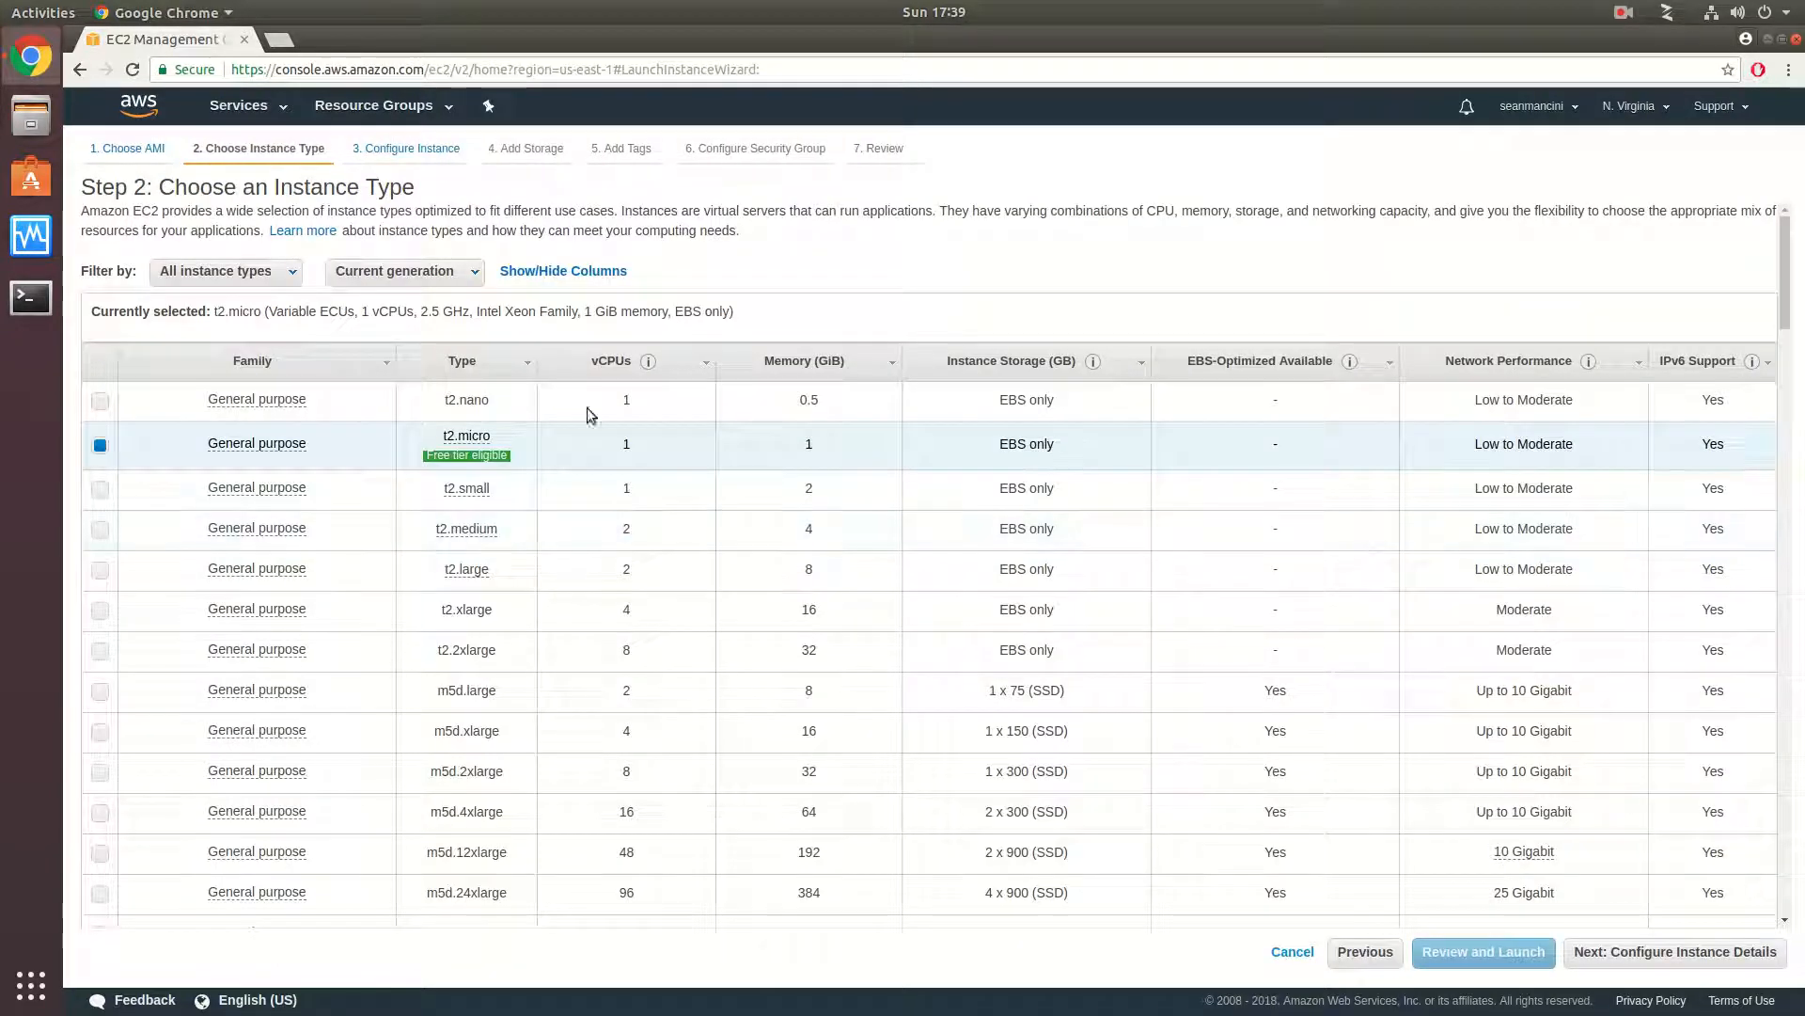
mouse_move(508, 456)
left_click(1628, 952)
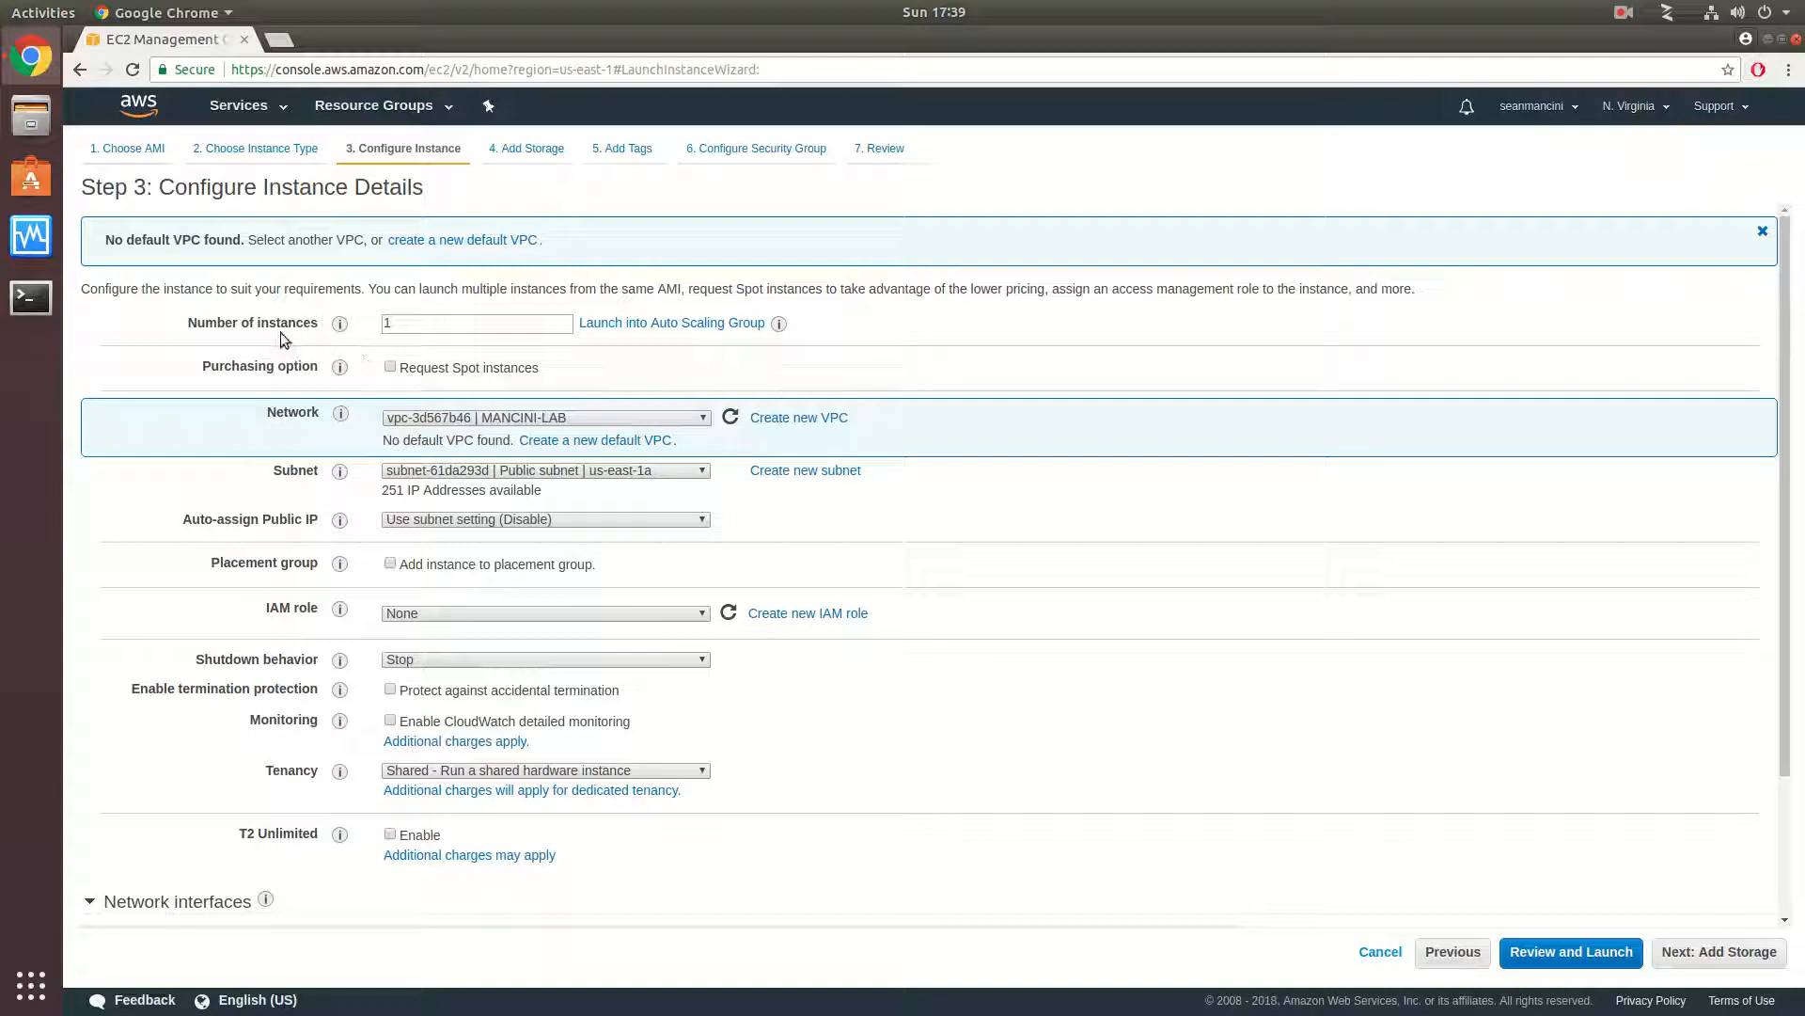
- Check the instance count and subnet choices, and set Auto-assign Public IP to Enable
double_click(483, 326)
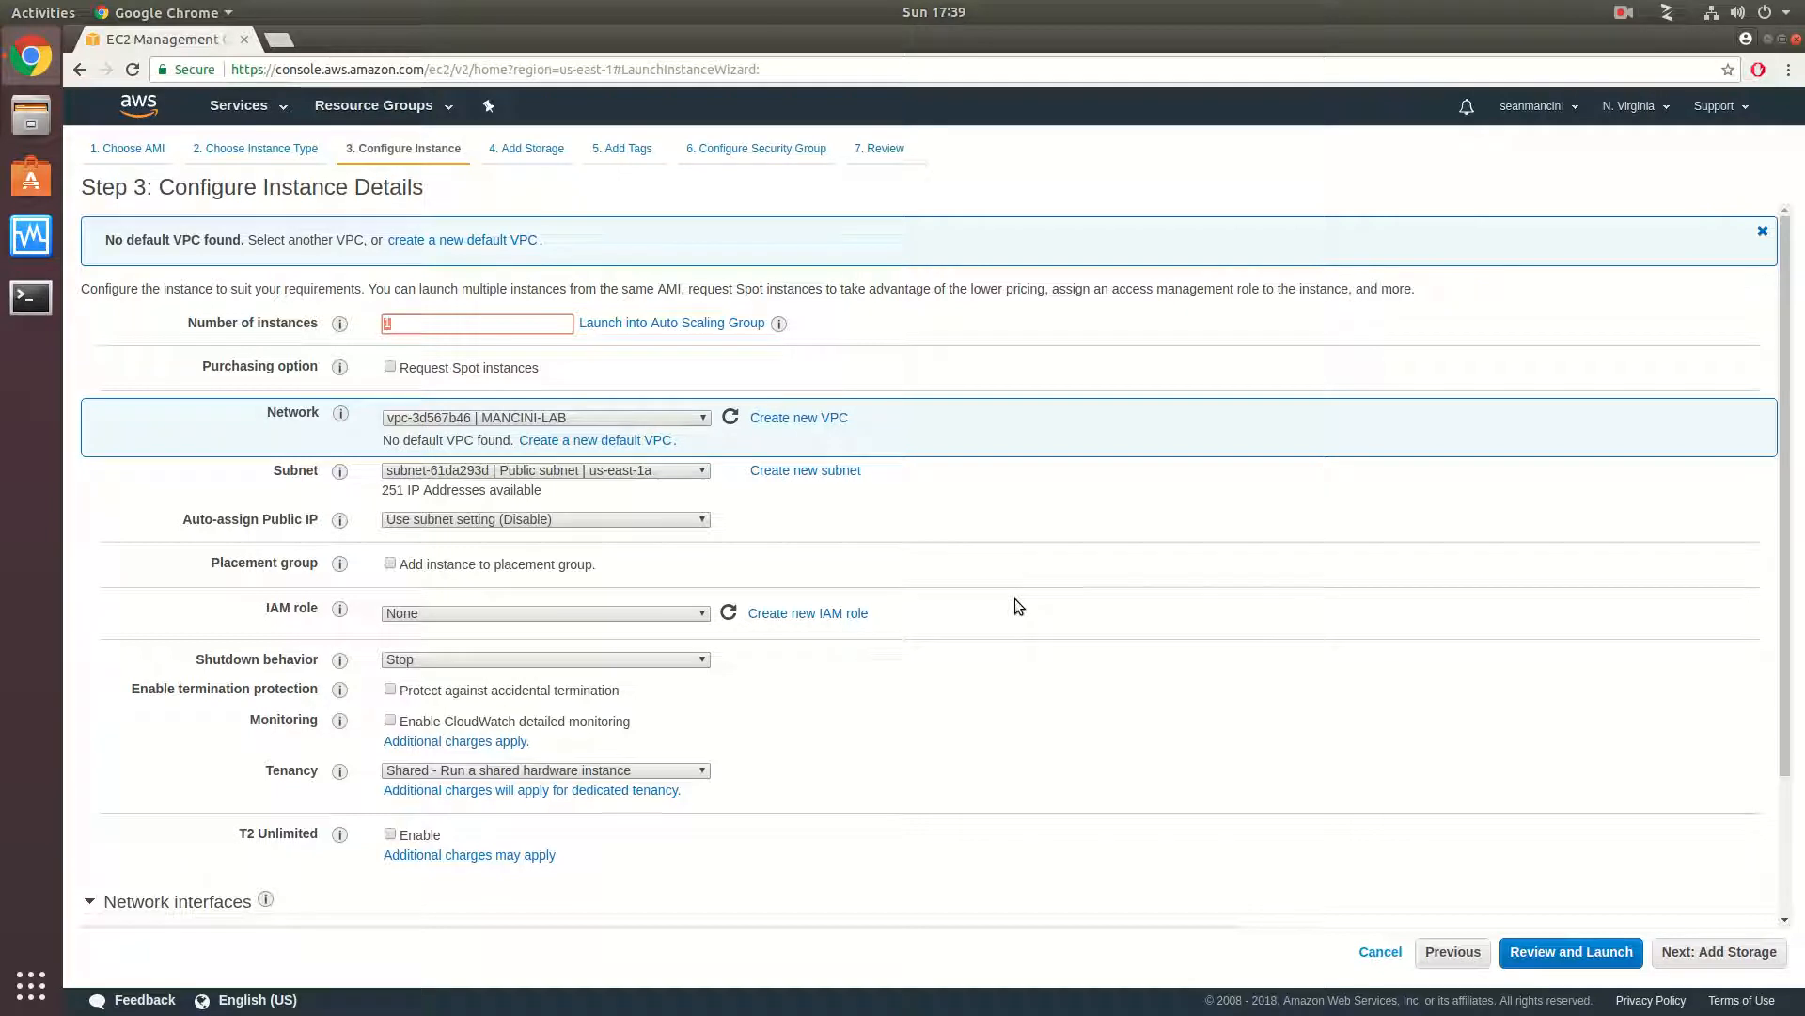
scroll(1014, 600, "down", 2)
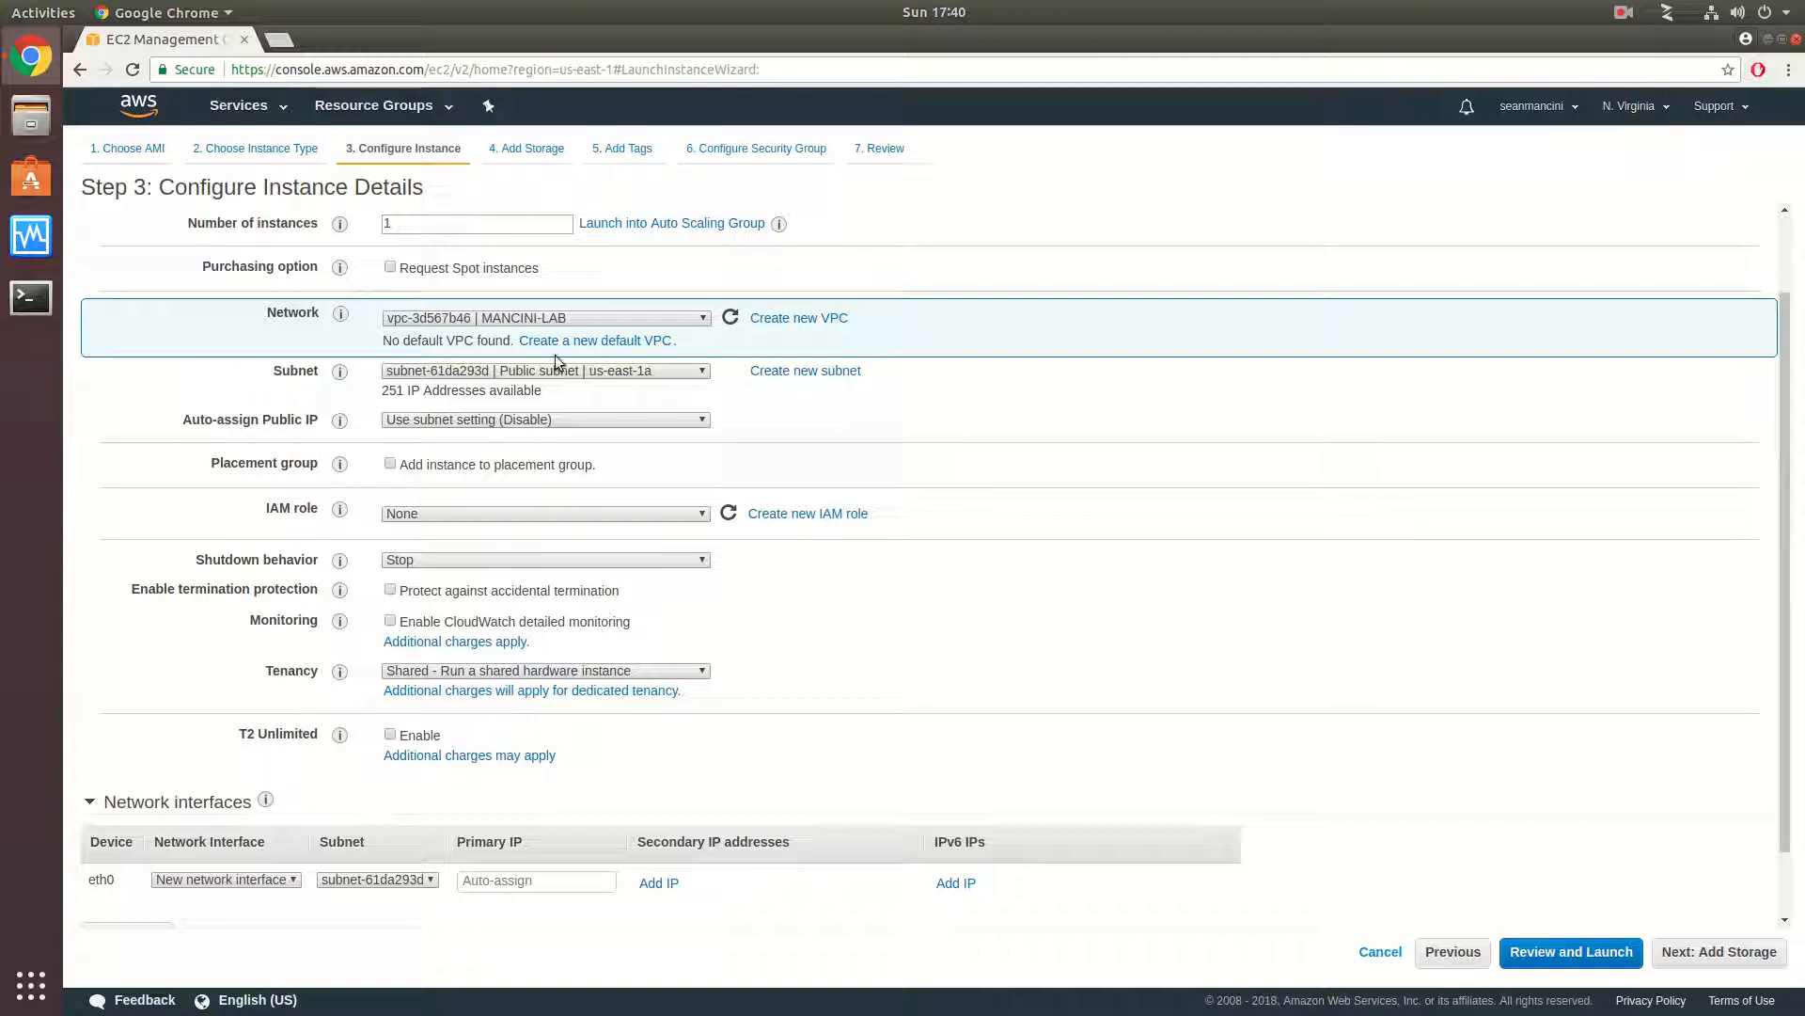
left_click(658, 371)
left_click(659, 376)
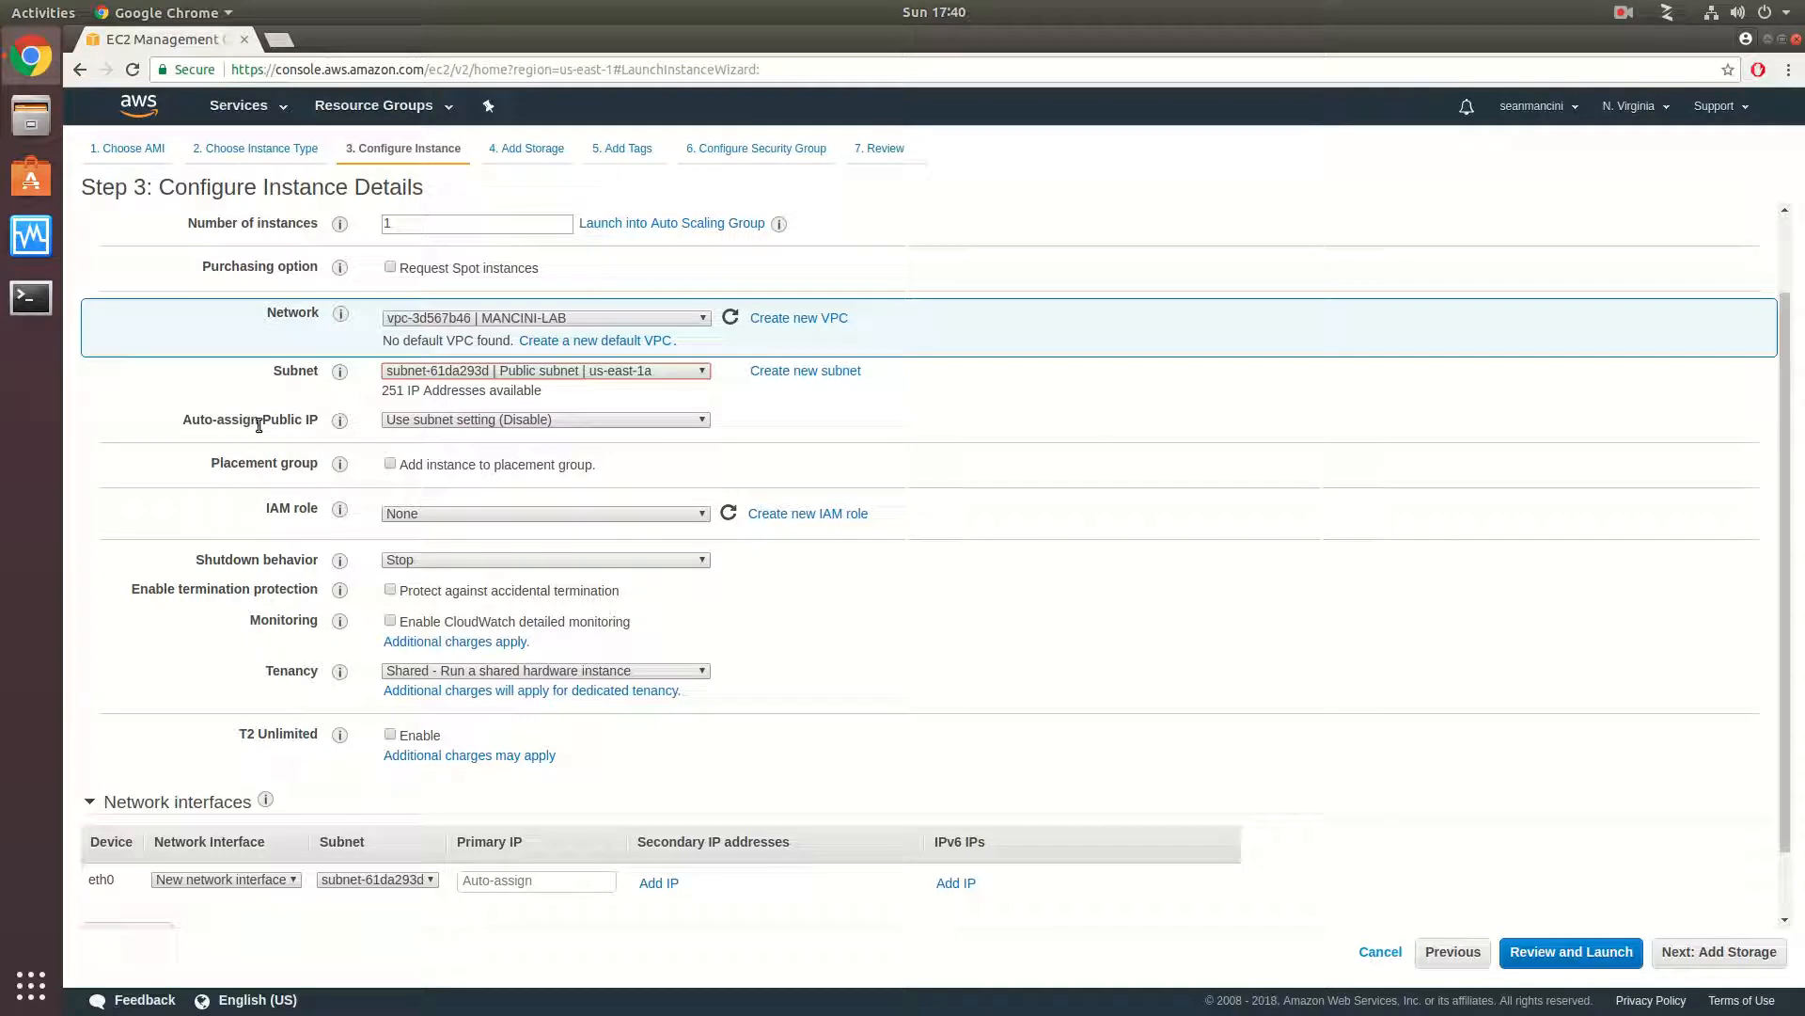
left_click(601, 420)
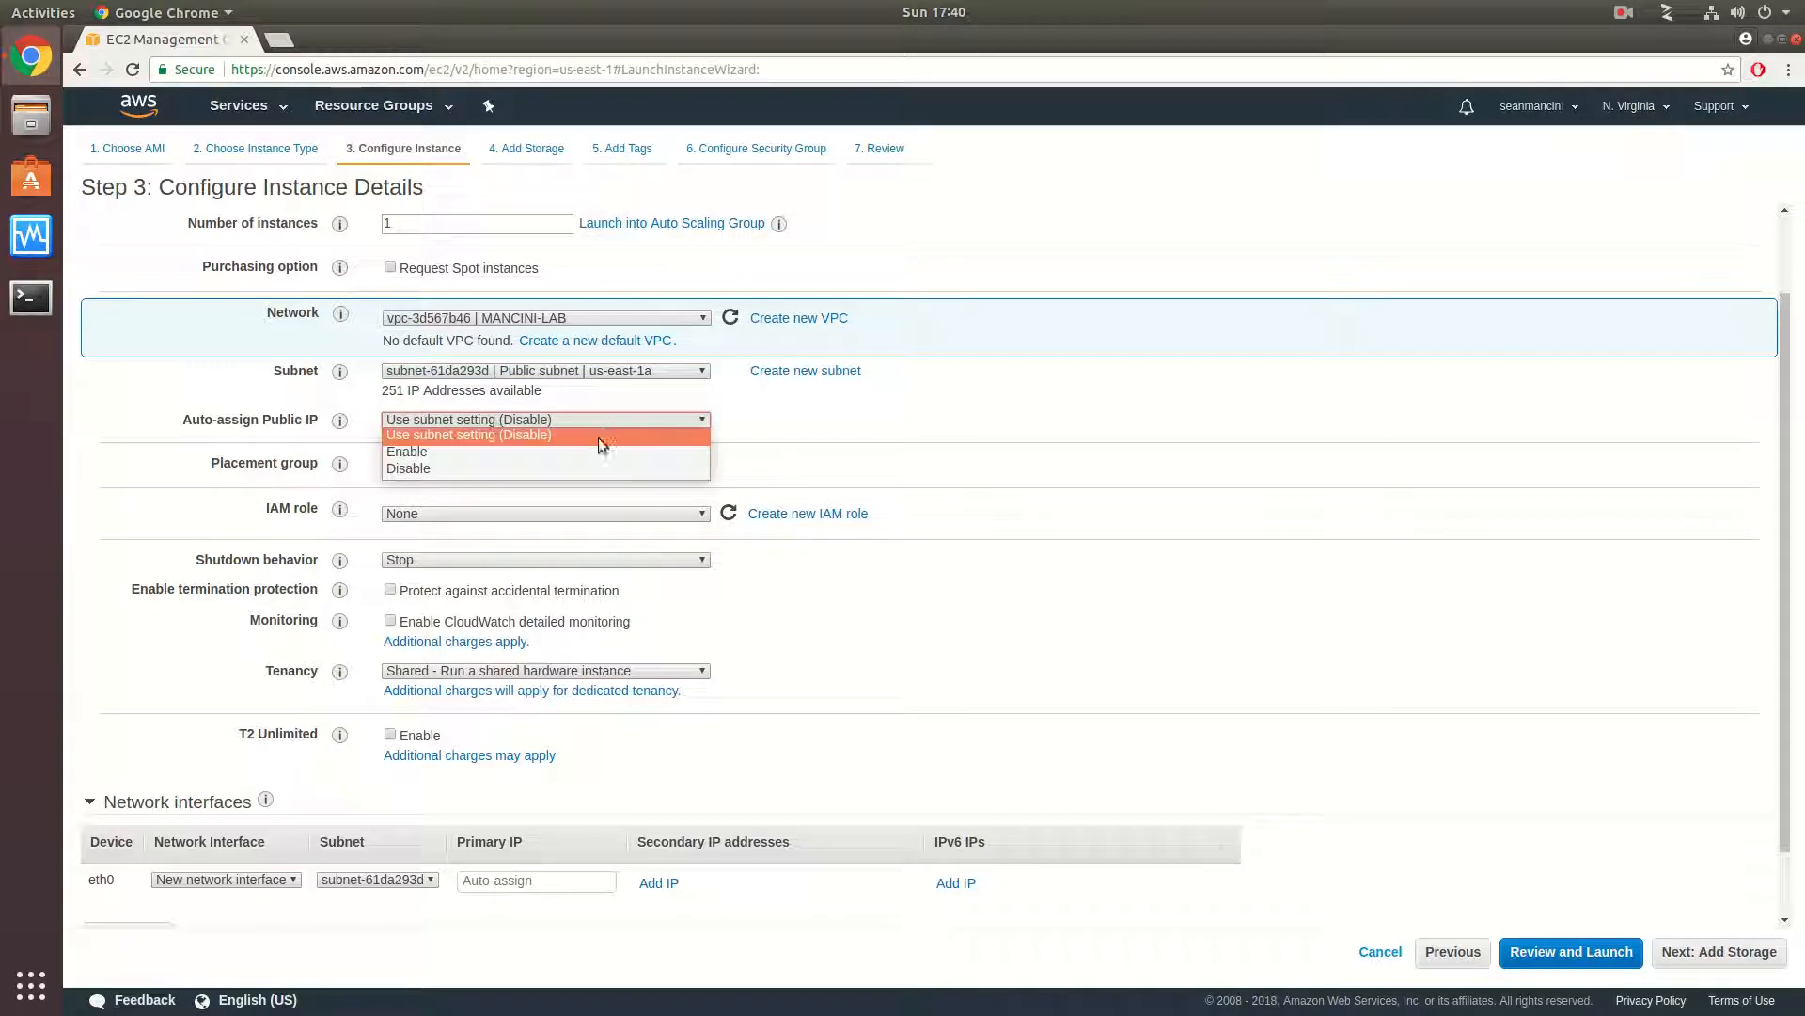
left_click(581, 449)
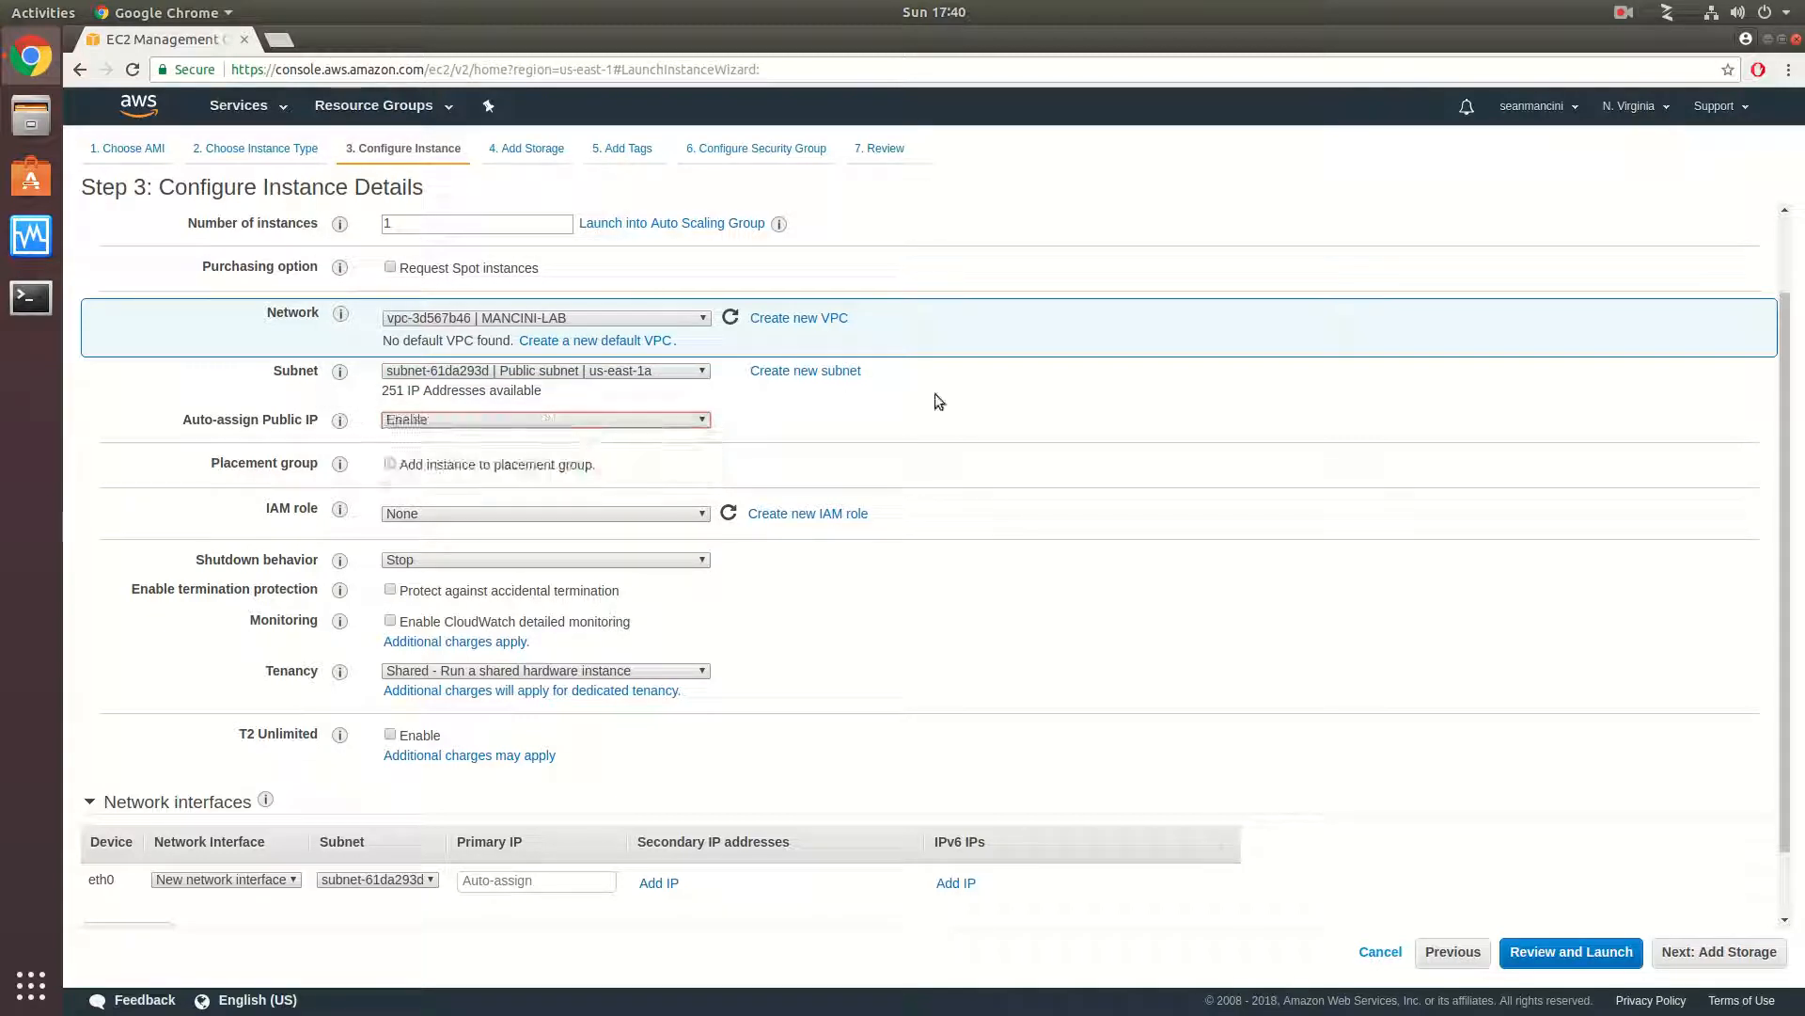
left_click(938, 448)
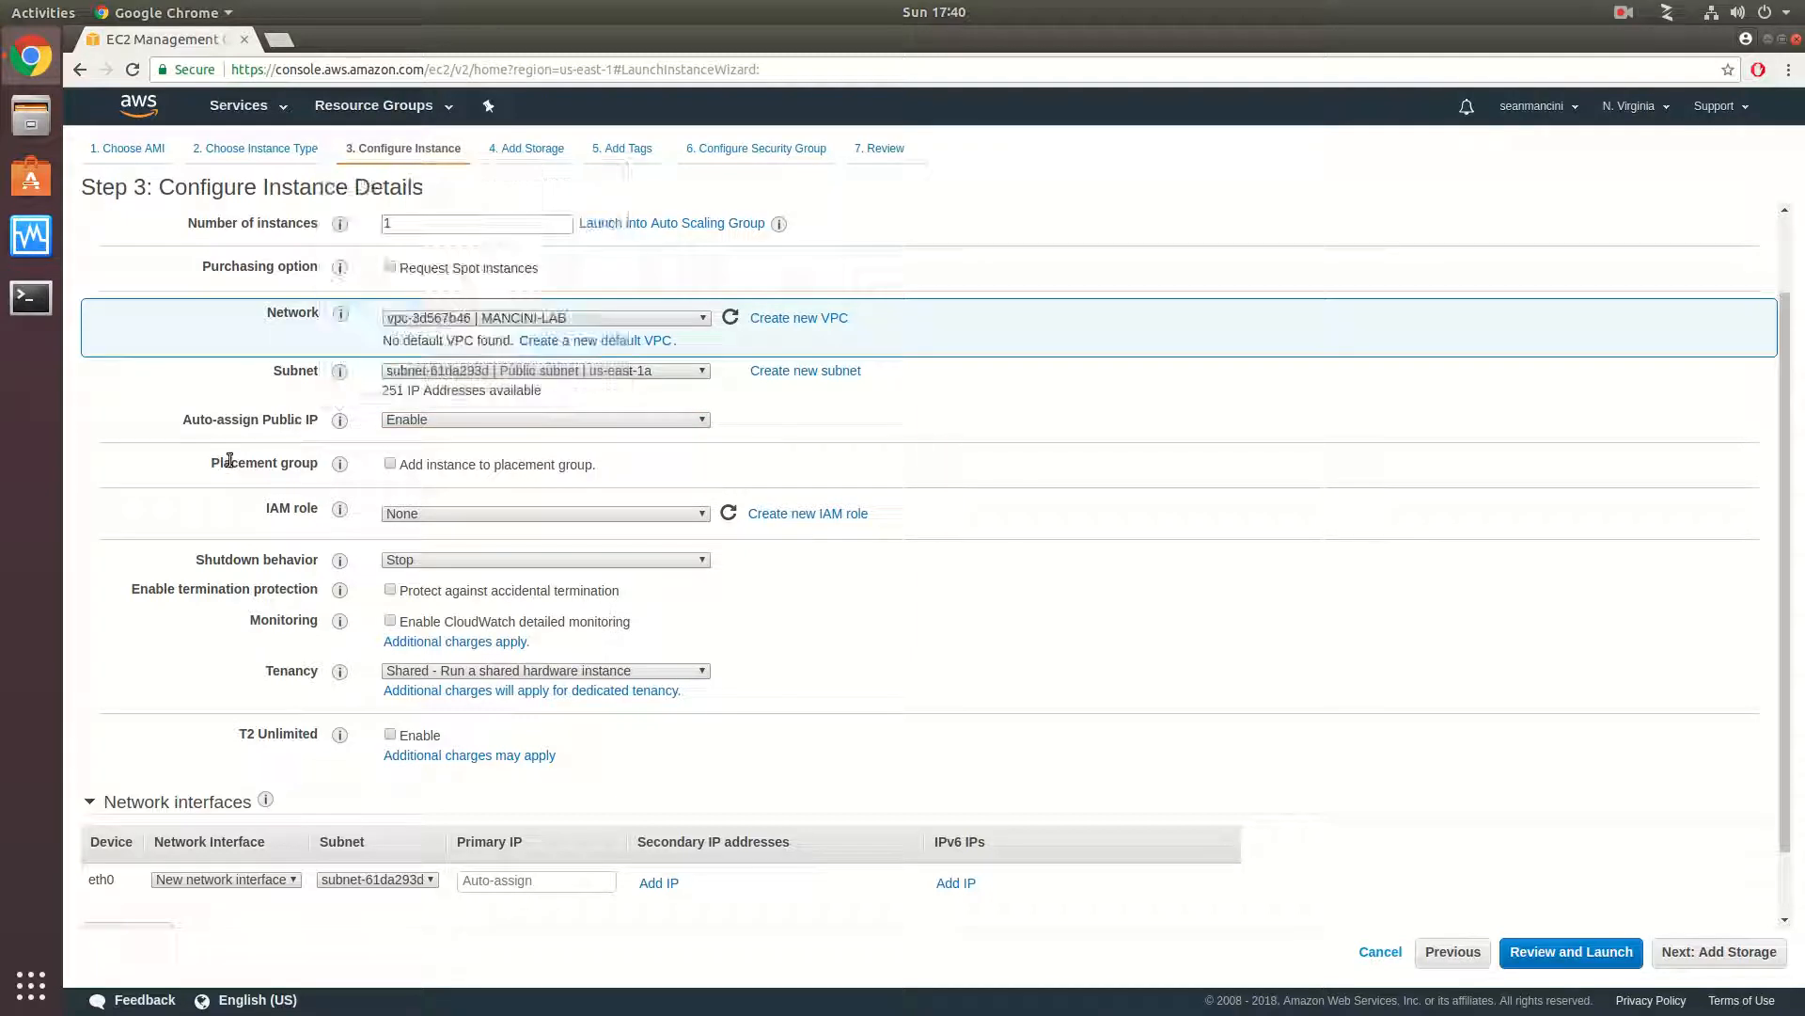
- Look through the IAM roles available for the instance without assigning one
left_click(460, 515)
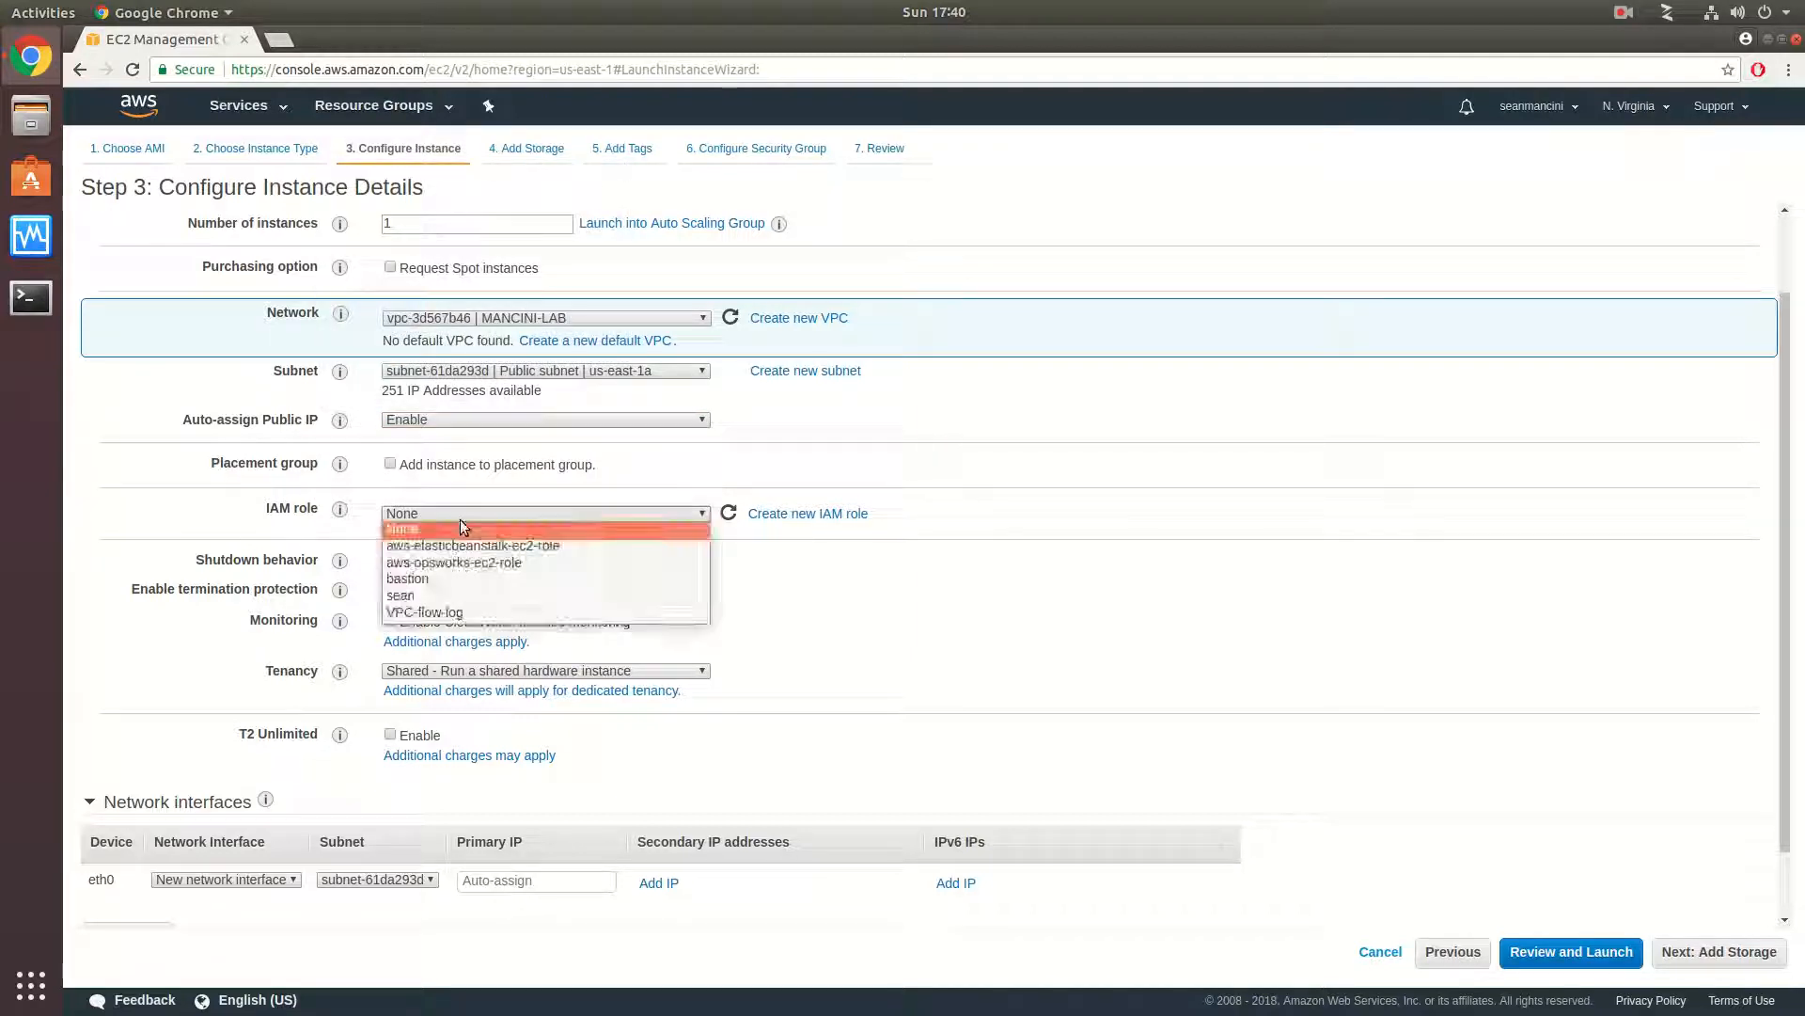
left_click(601, 484)
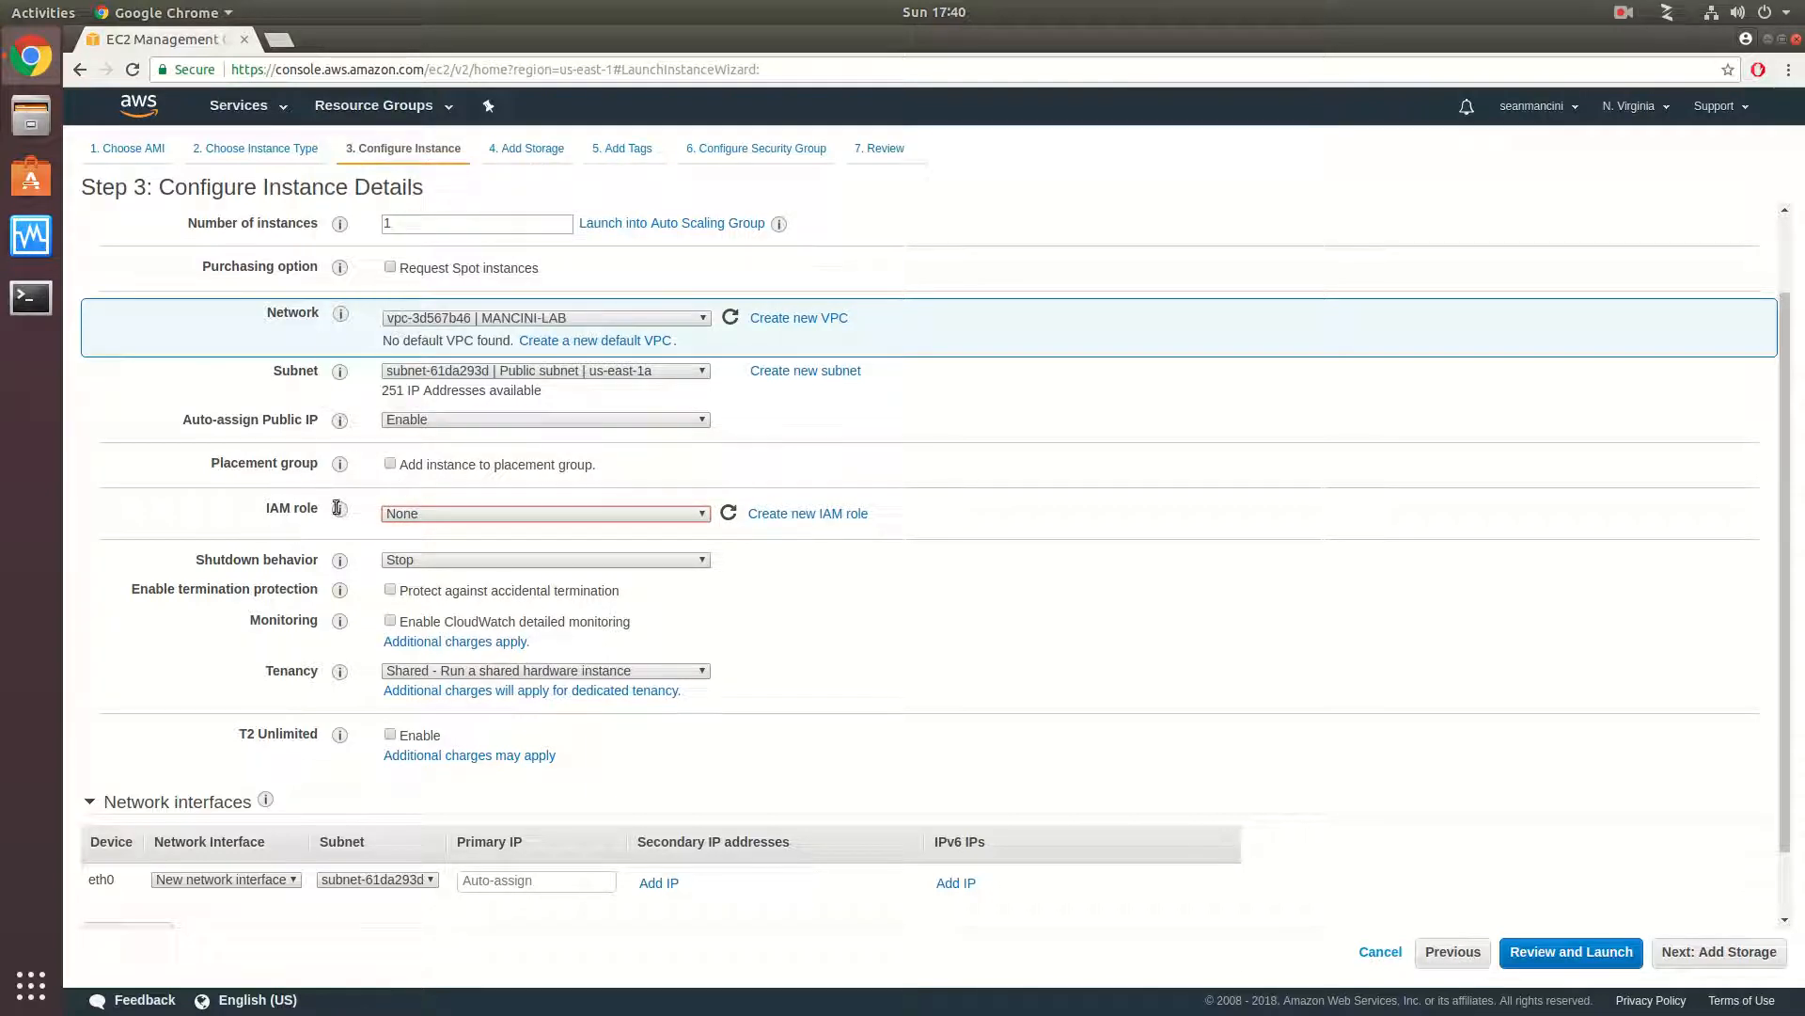
left_click(477, 512)
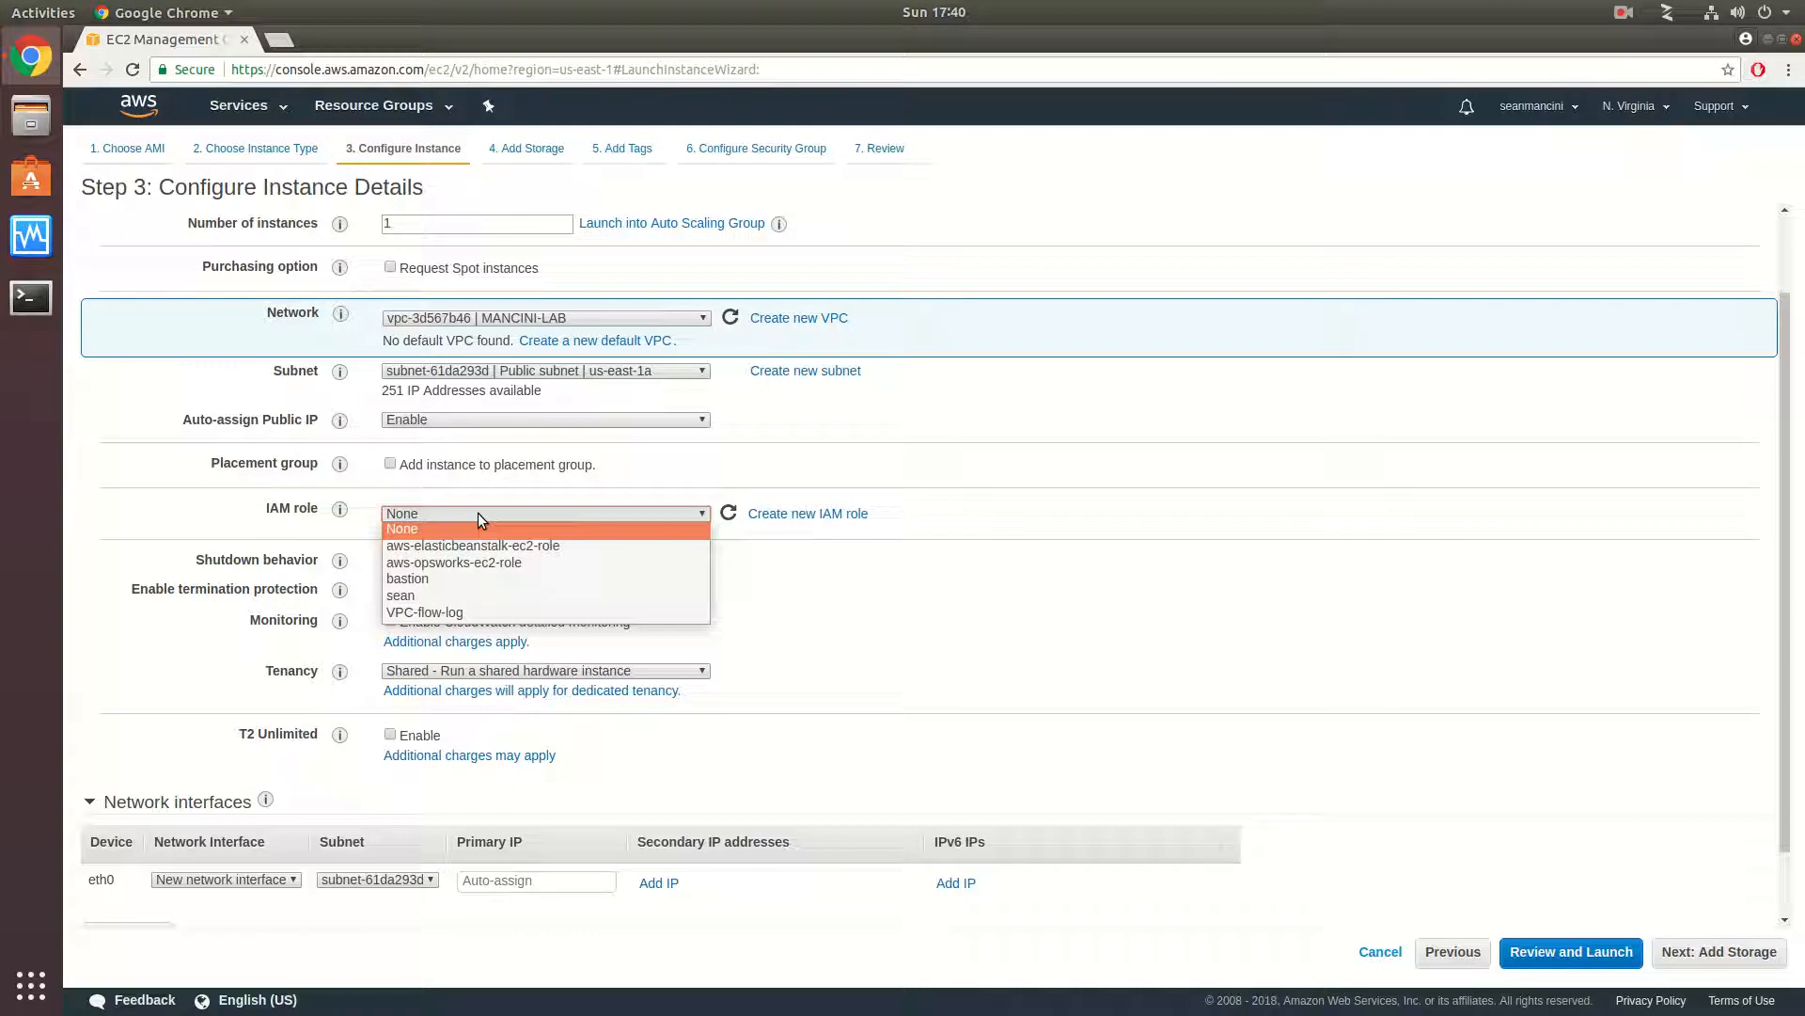
left_click(530, 481)
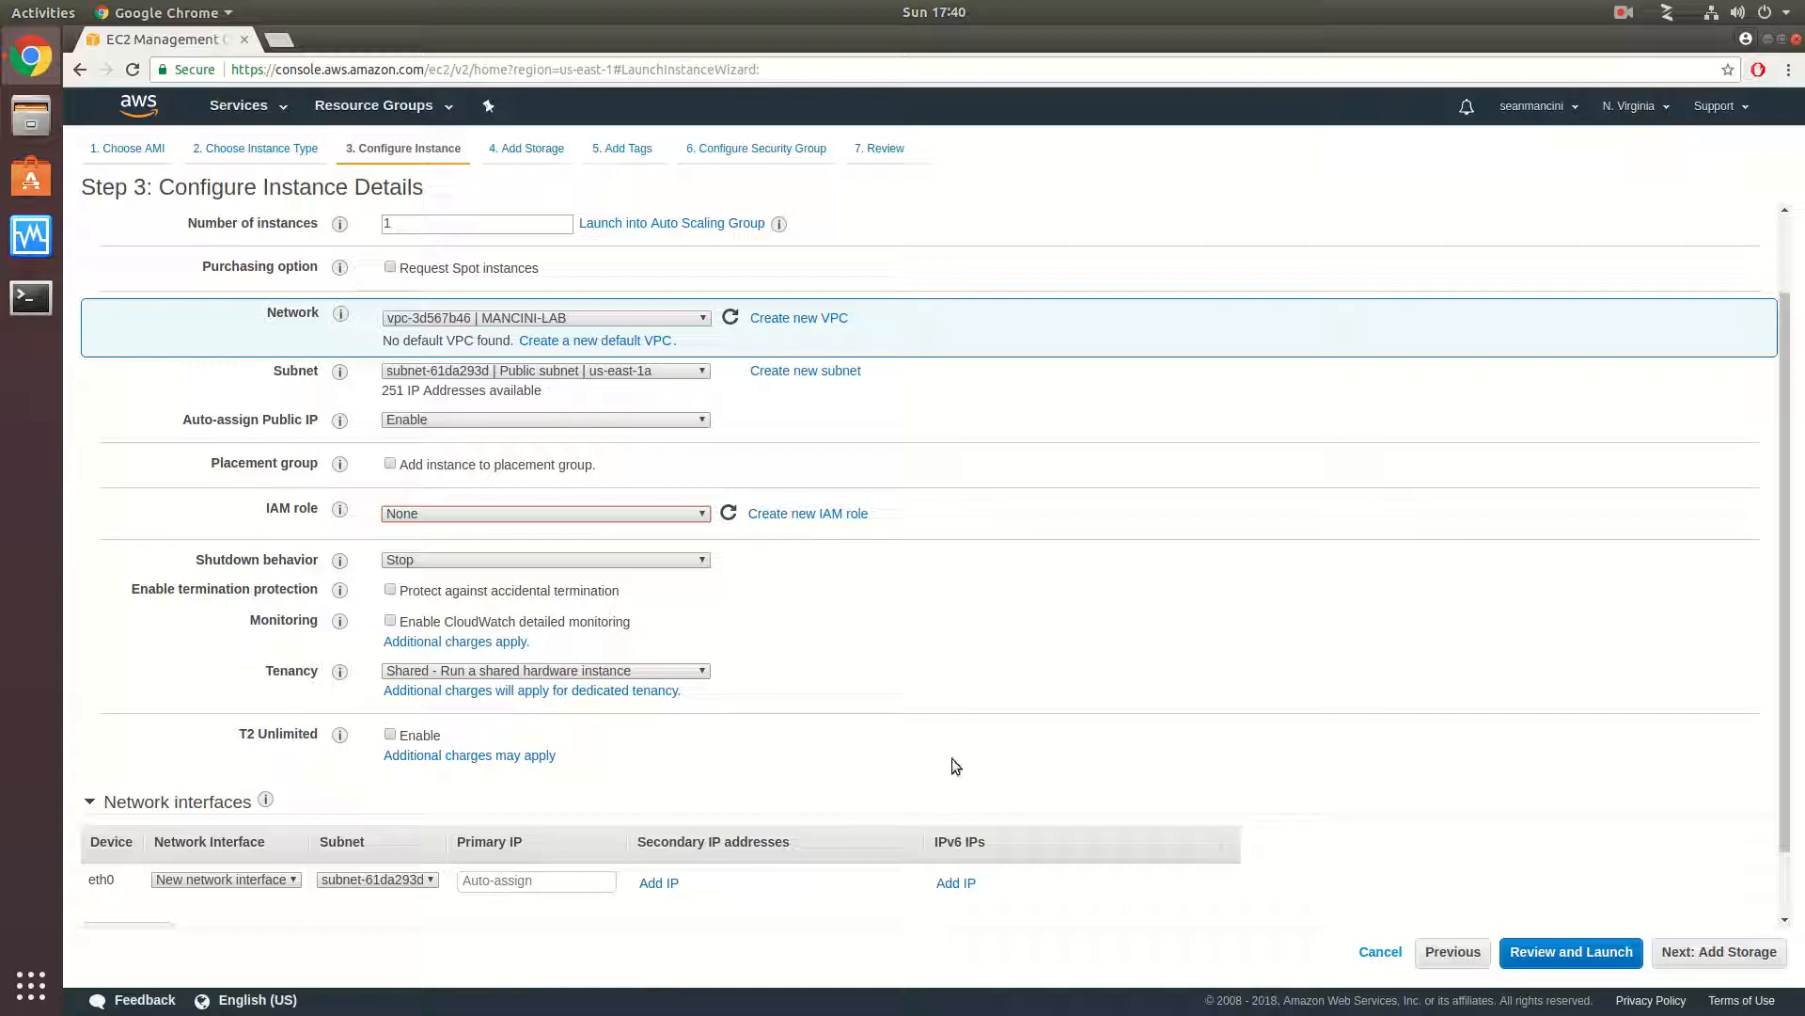
- Proceed through the launch review and choose to create a new key pair for the instance
left_click(1608, 959)
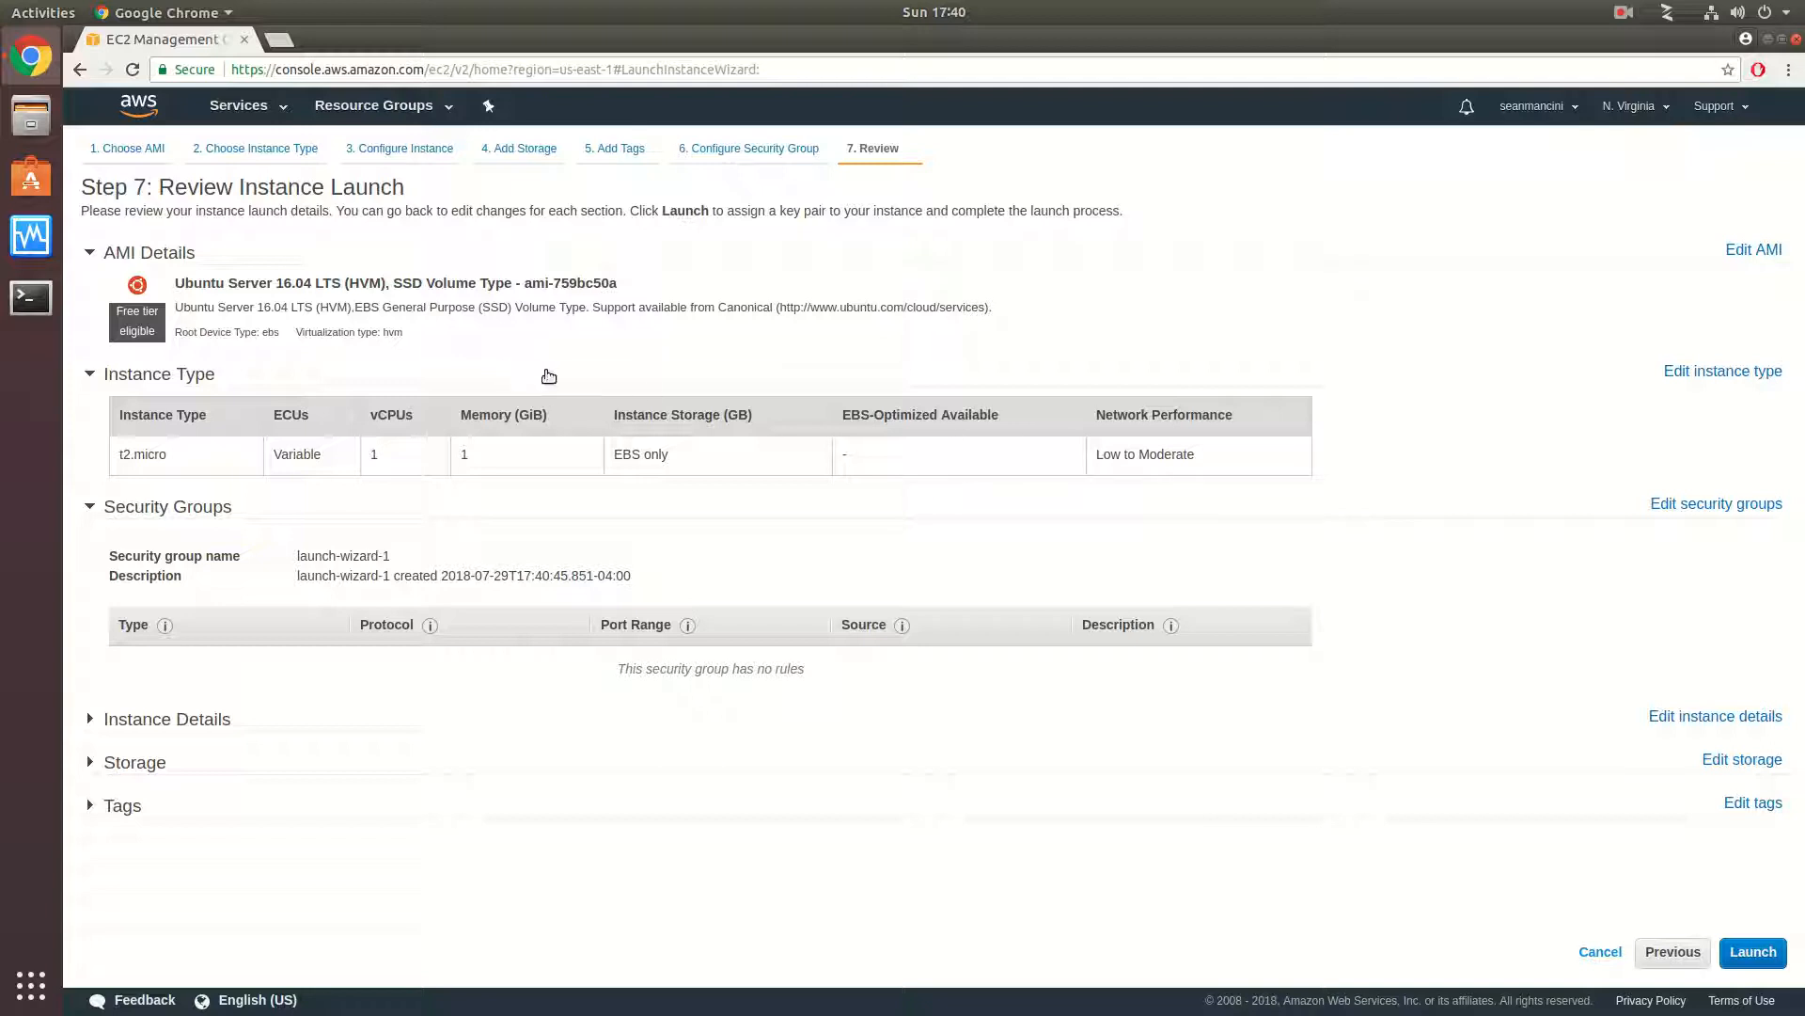
left_click(1753, 952)
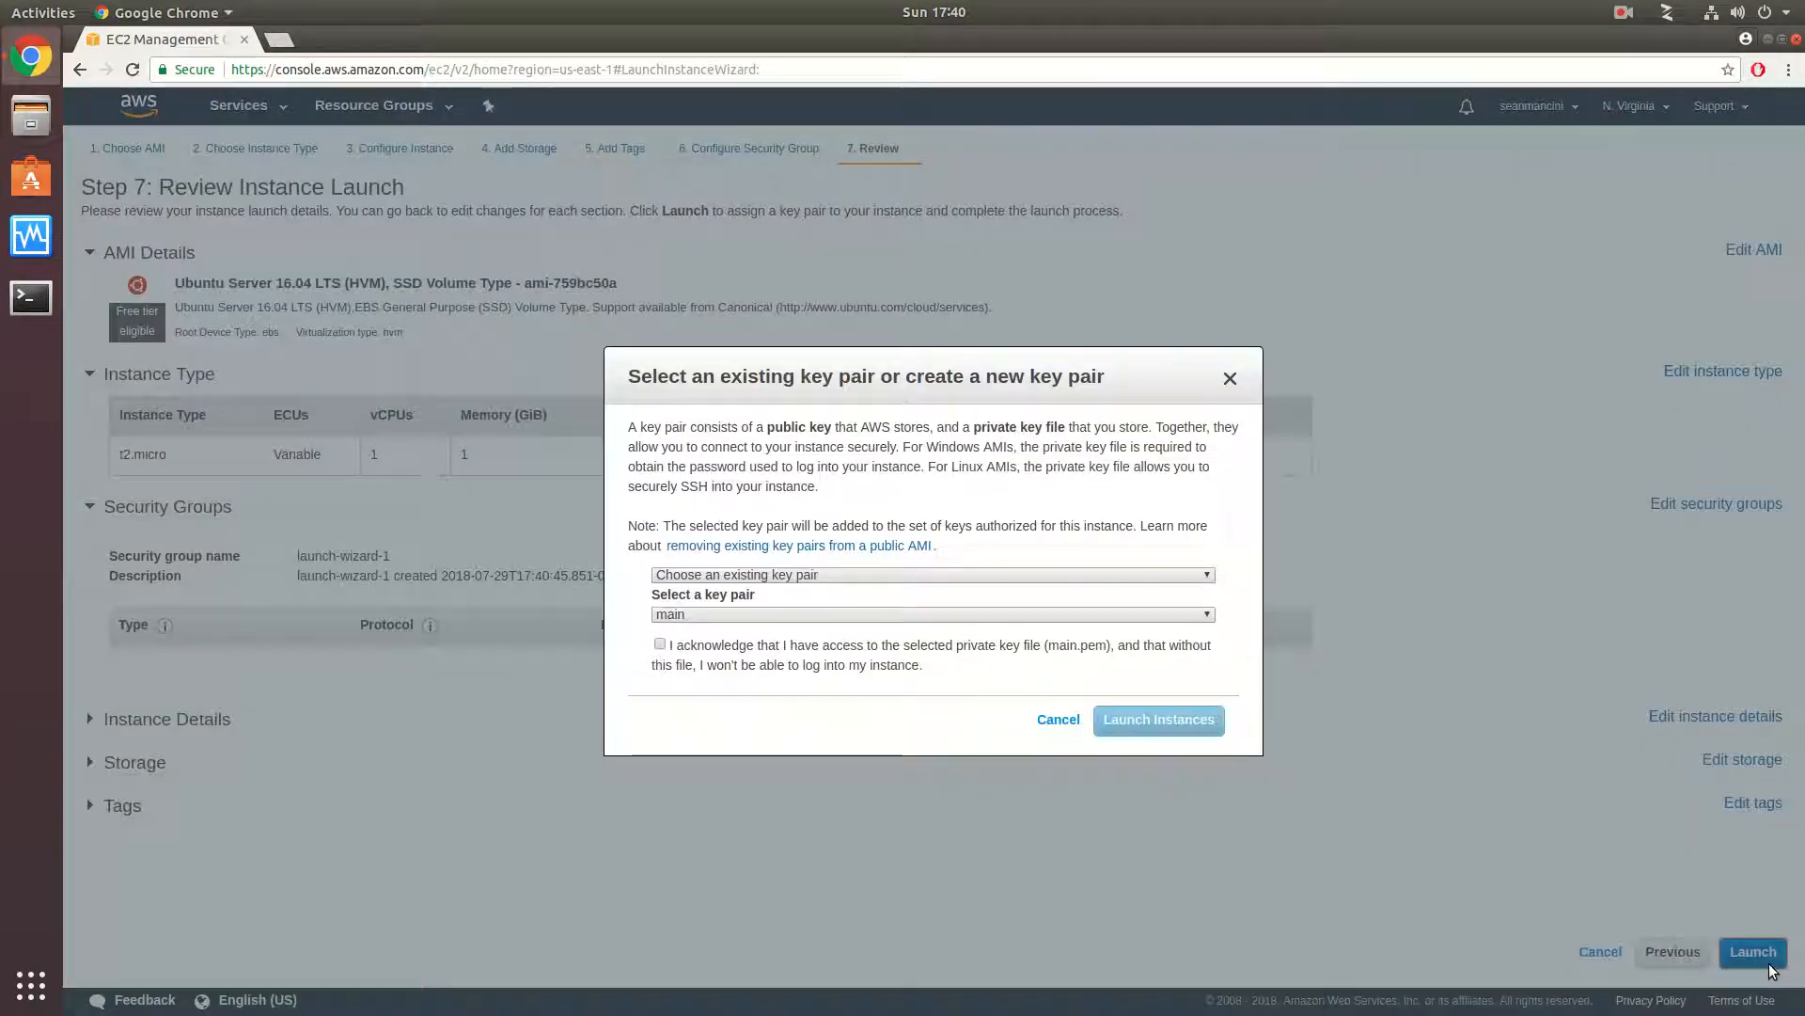
left_click(771, 576)
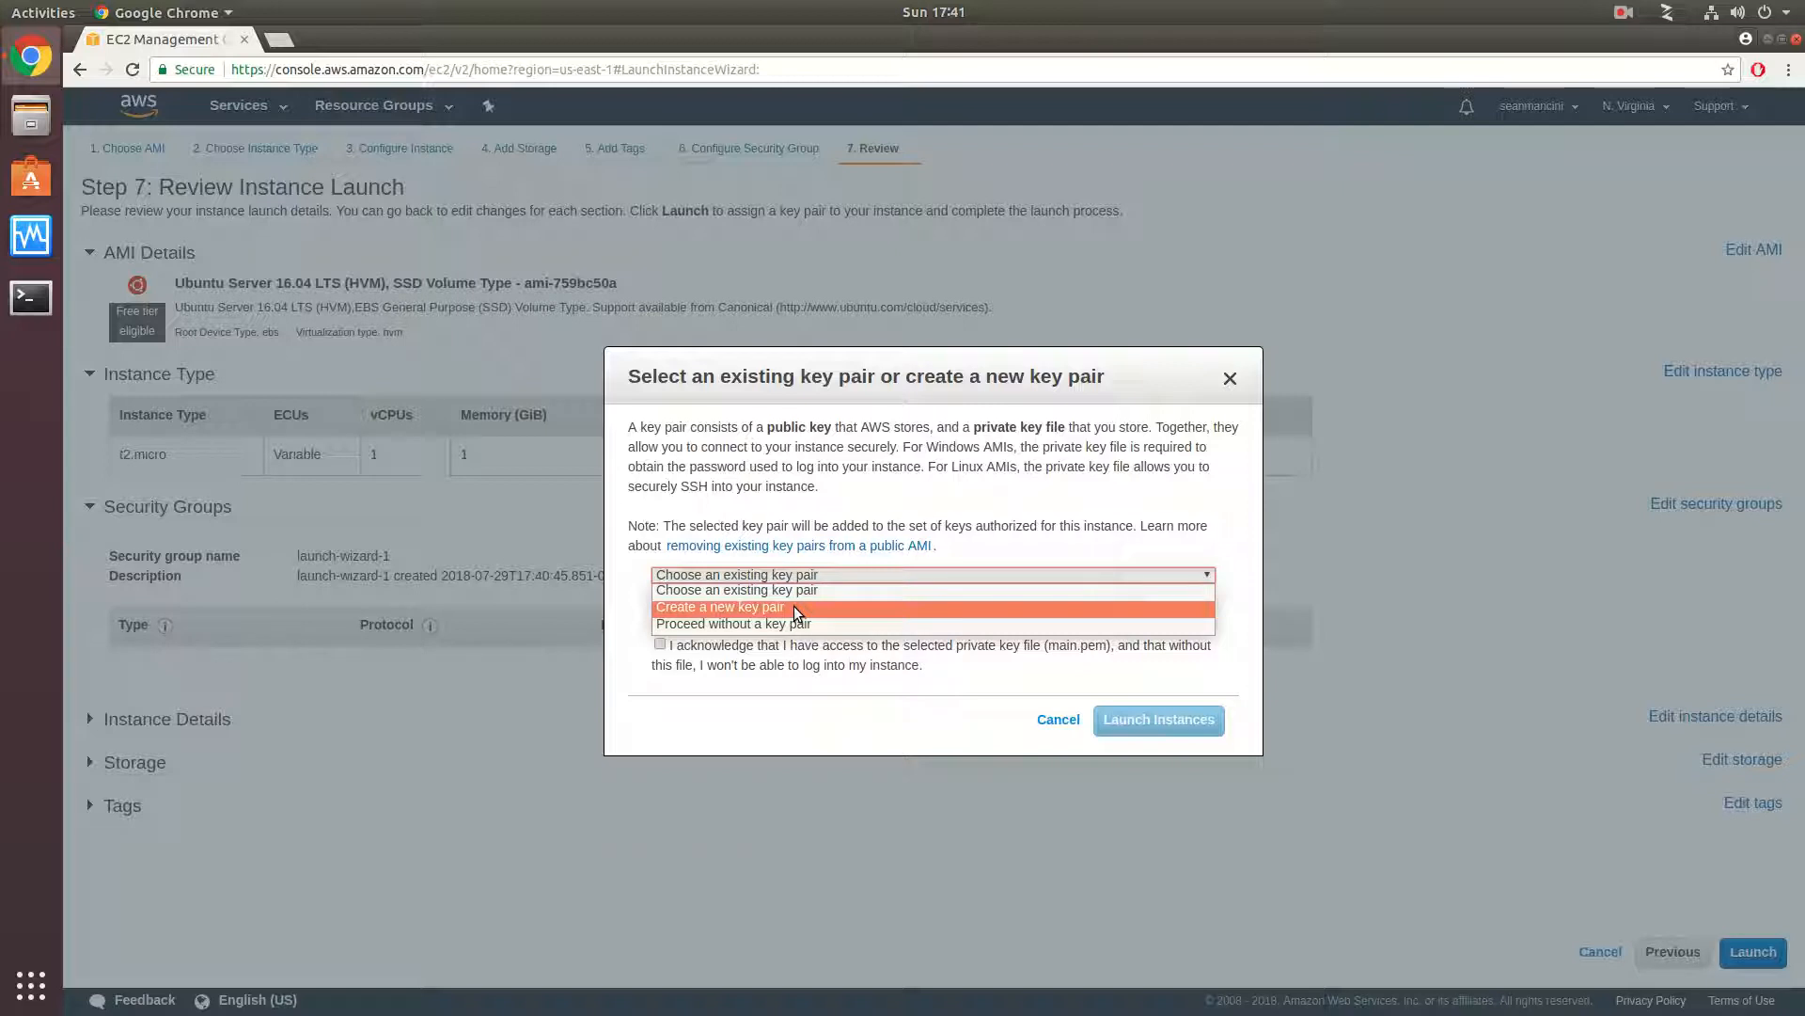
left_click(795, 610)
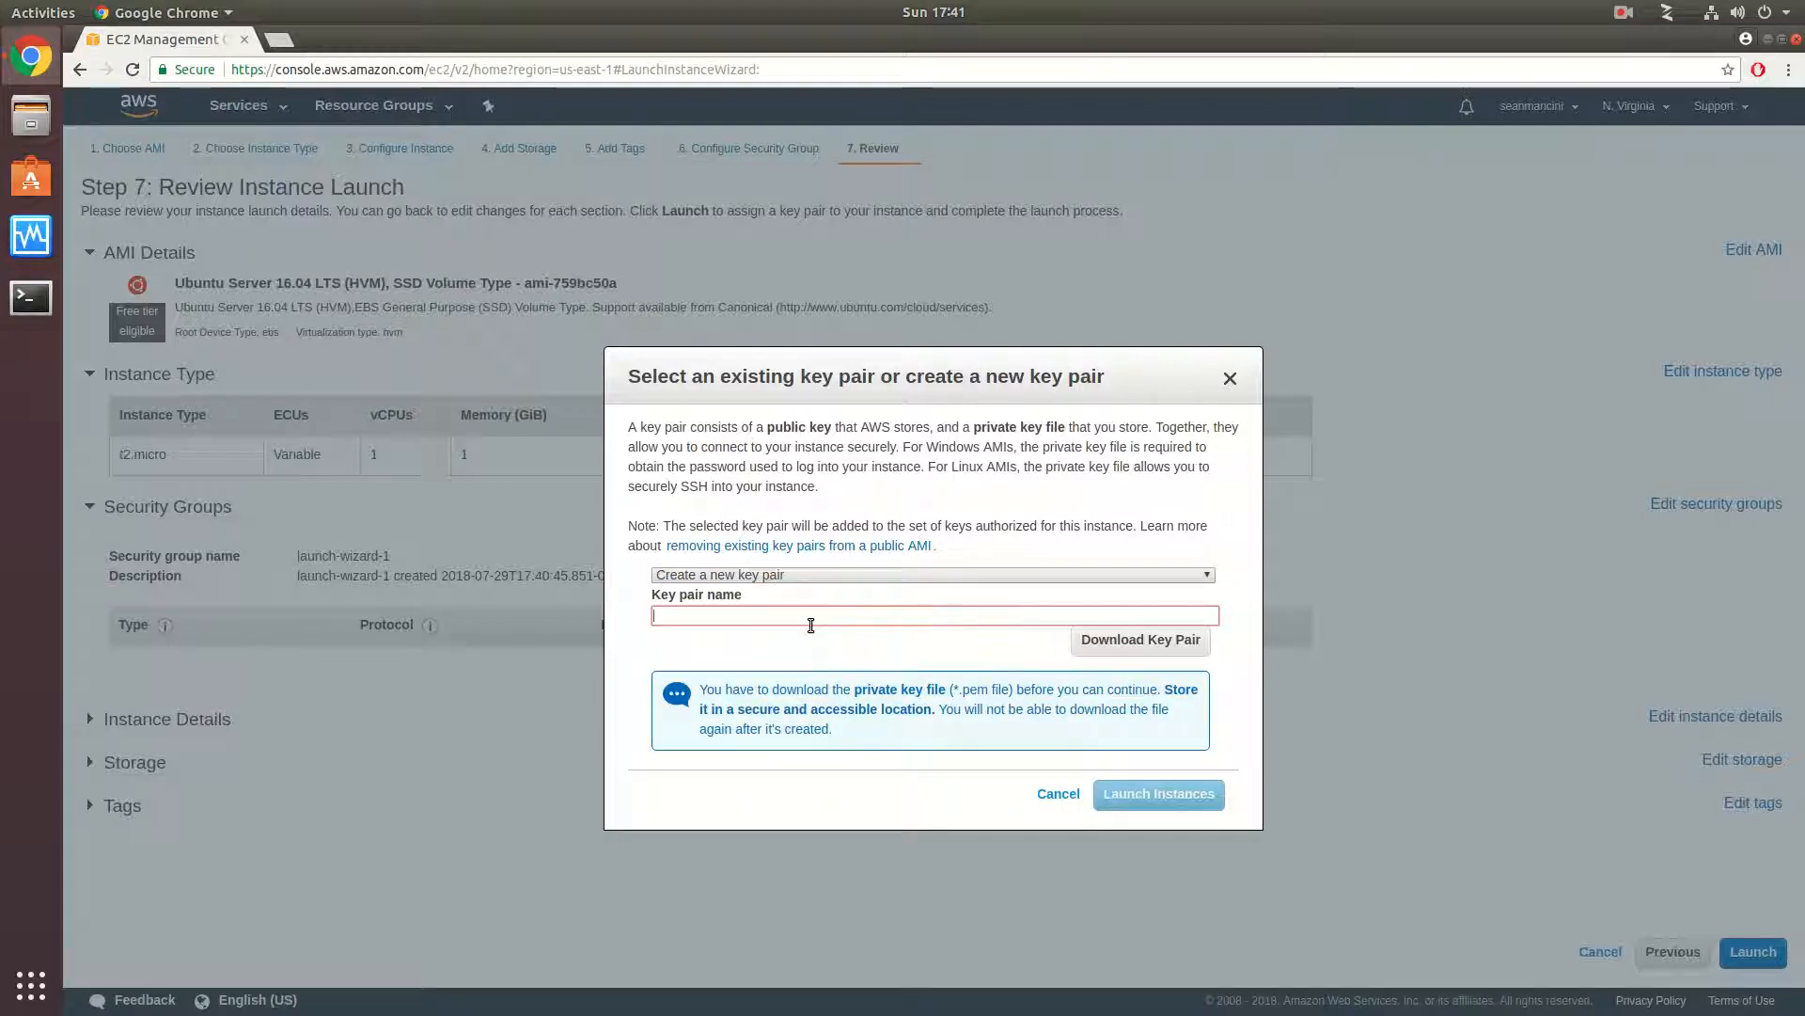
- Name the new key pair with the account owner's surname followed by 123, and download its private key file
left_click(811, 621)
type("mancini123")
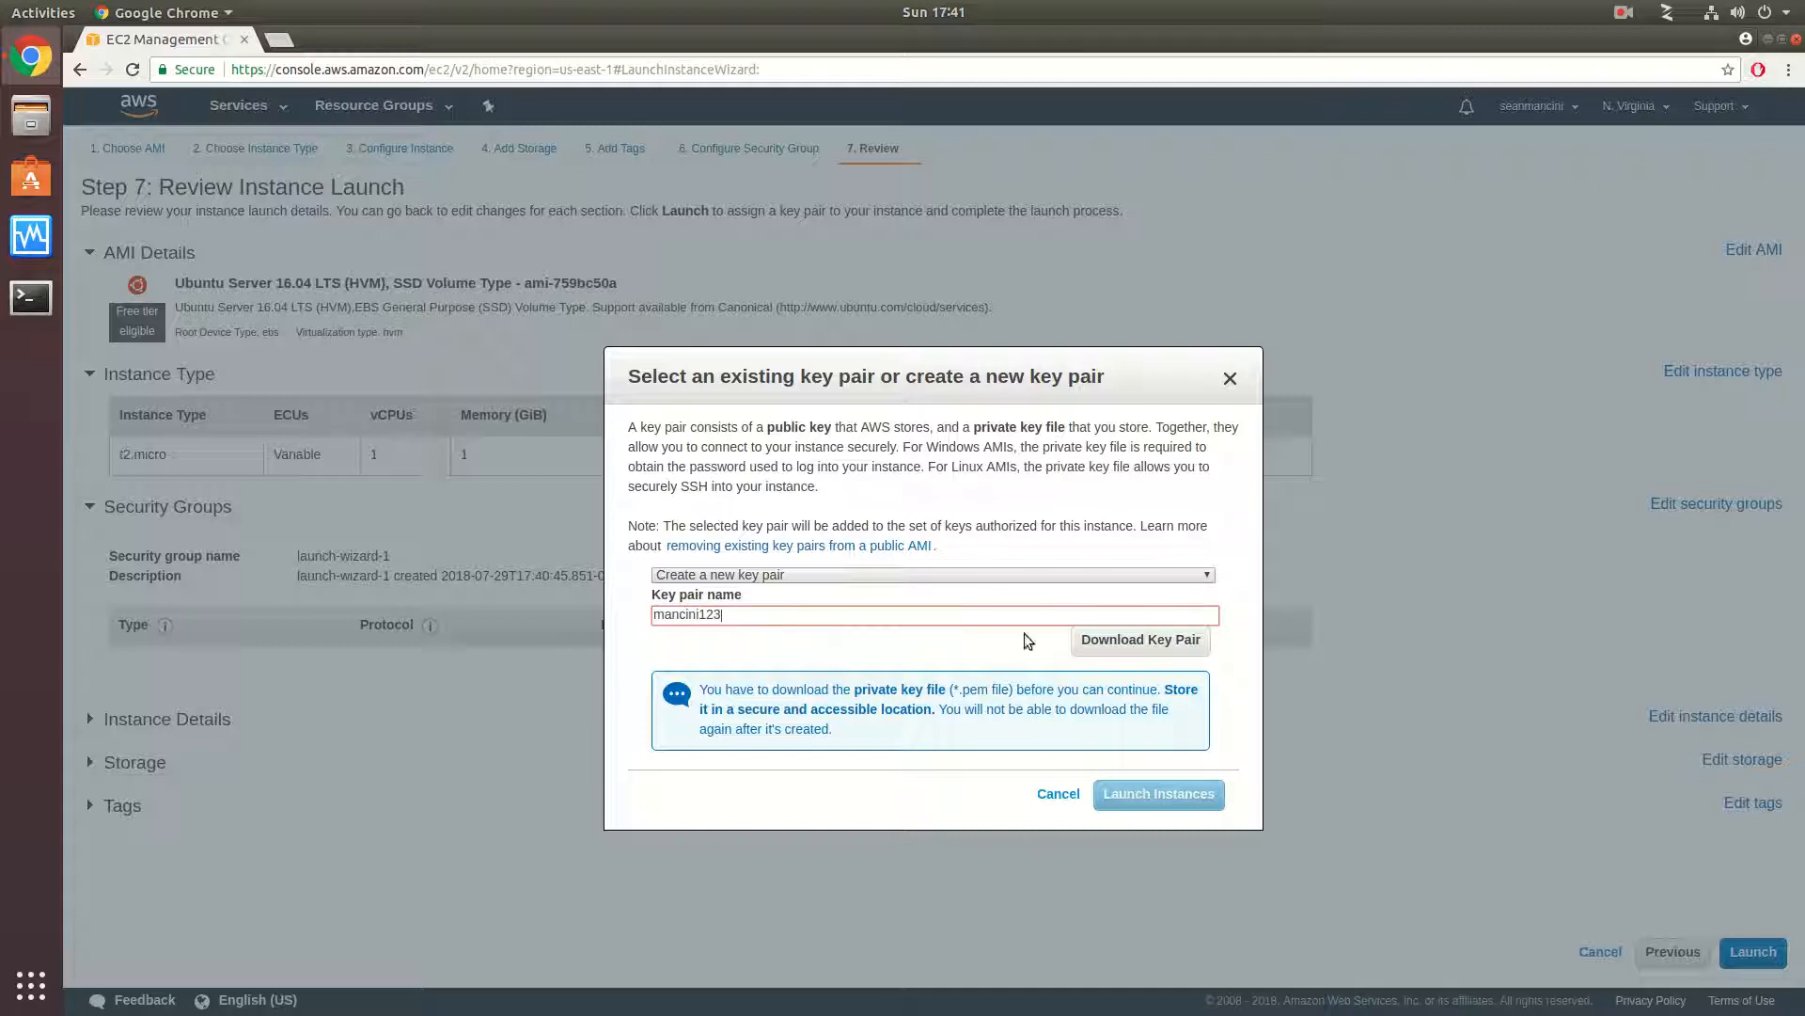
left_click(1098, 639)
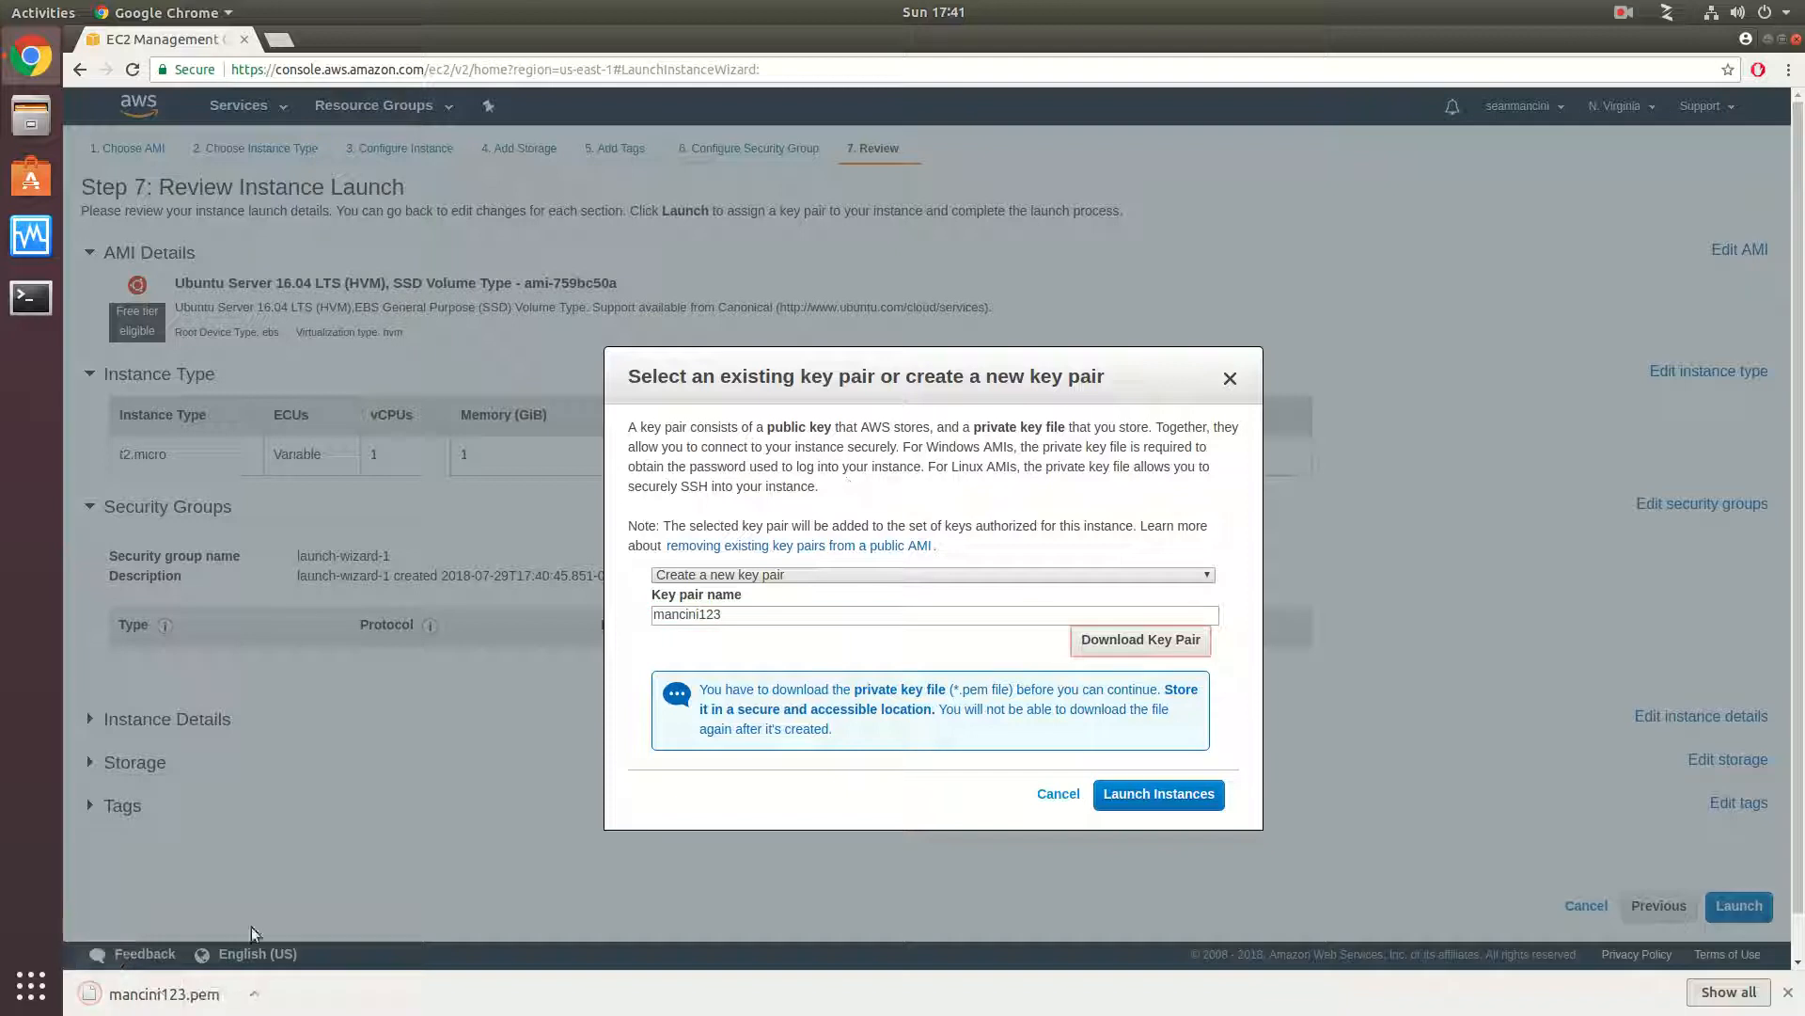
- Launch the instance and open the instances list to view it
left_click(1162, 792)
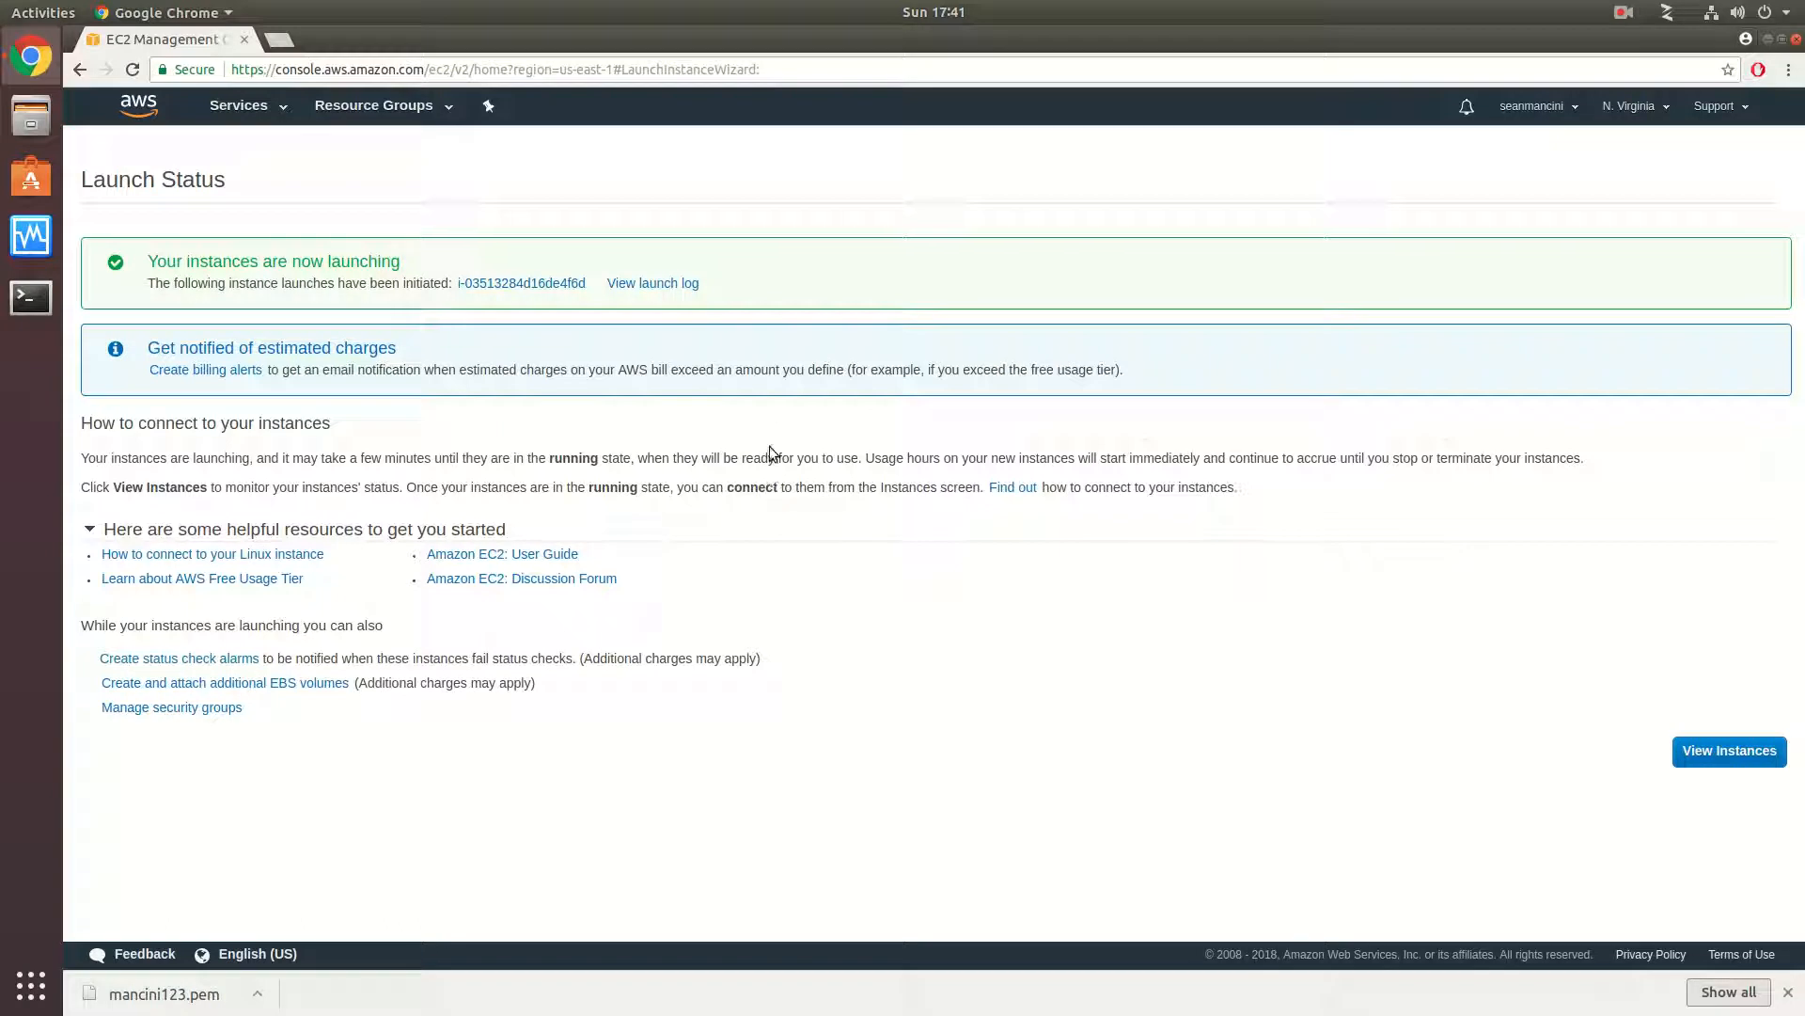
left_click(1762, 752)
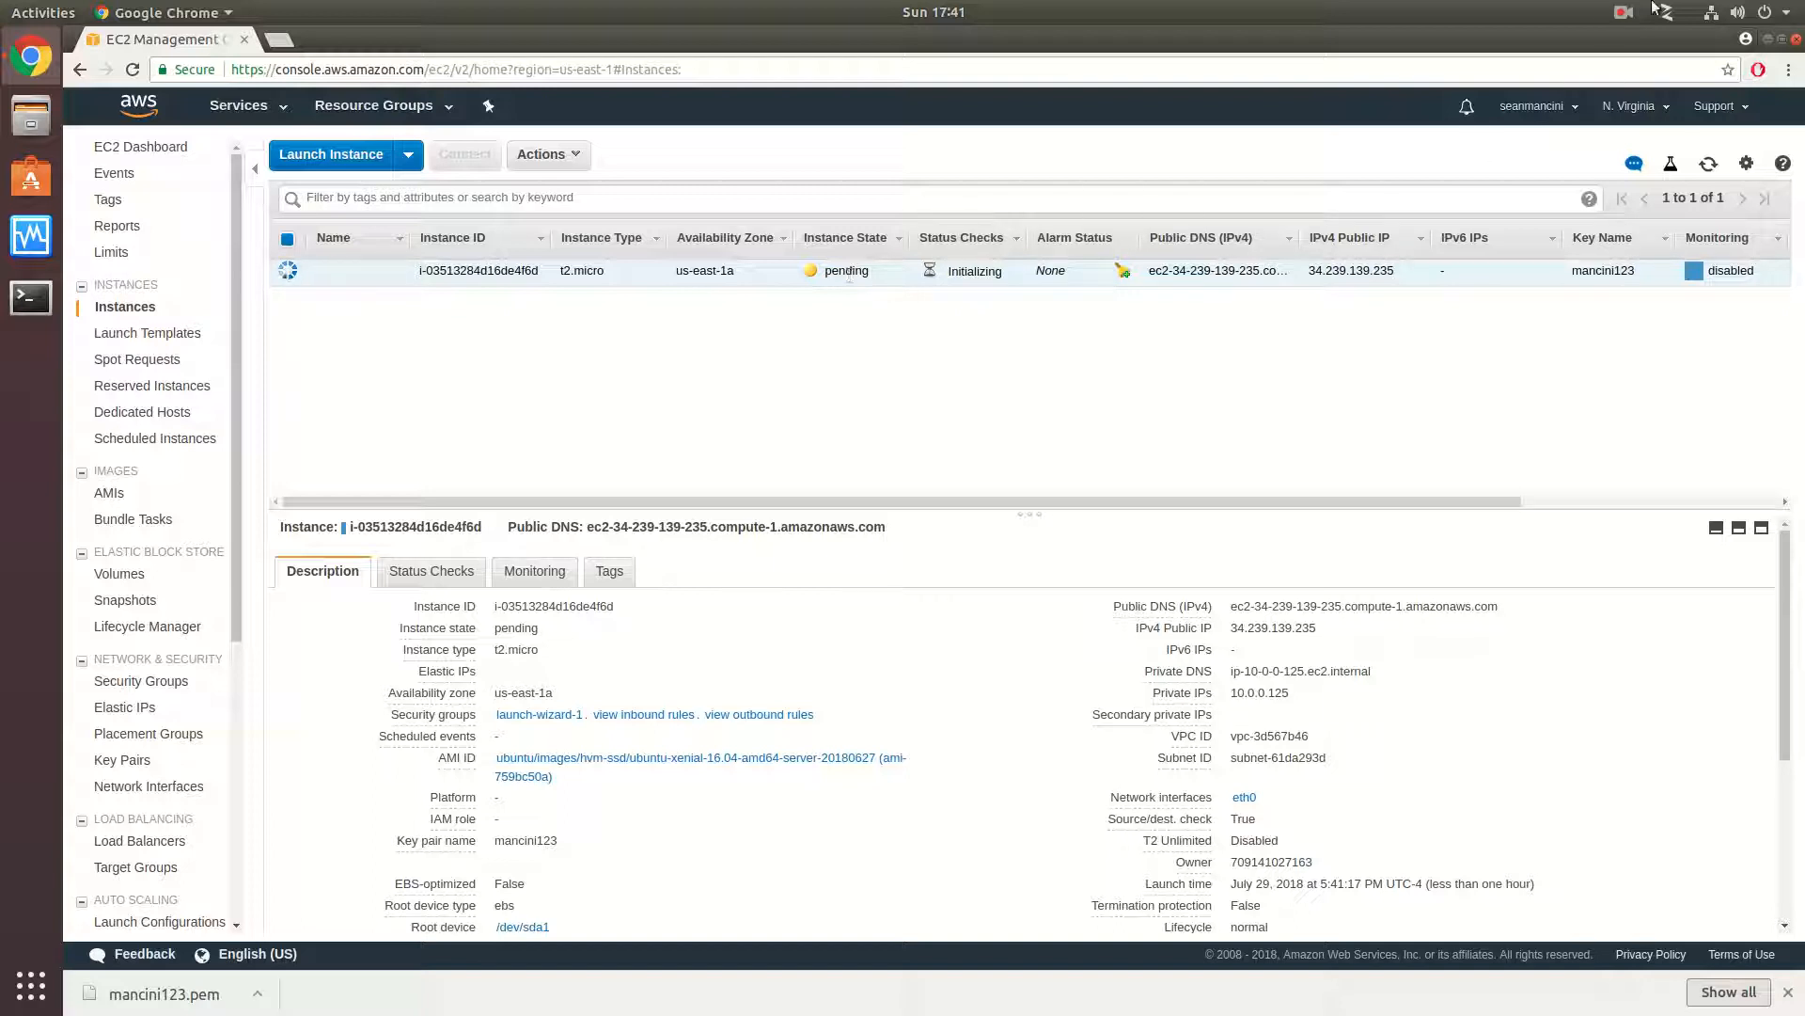
left_click(1623, 12)
left_click(1667, 95)
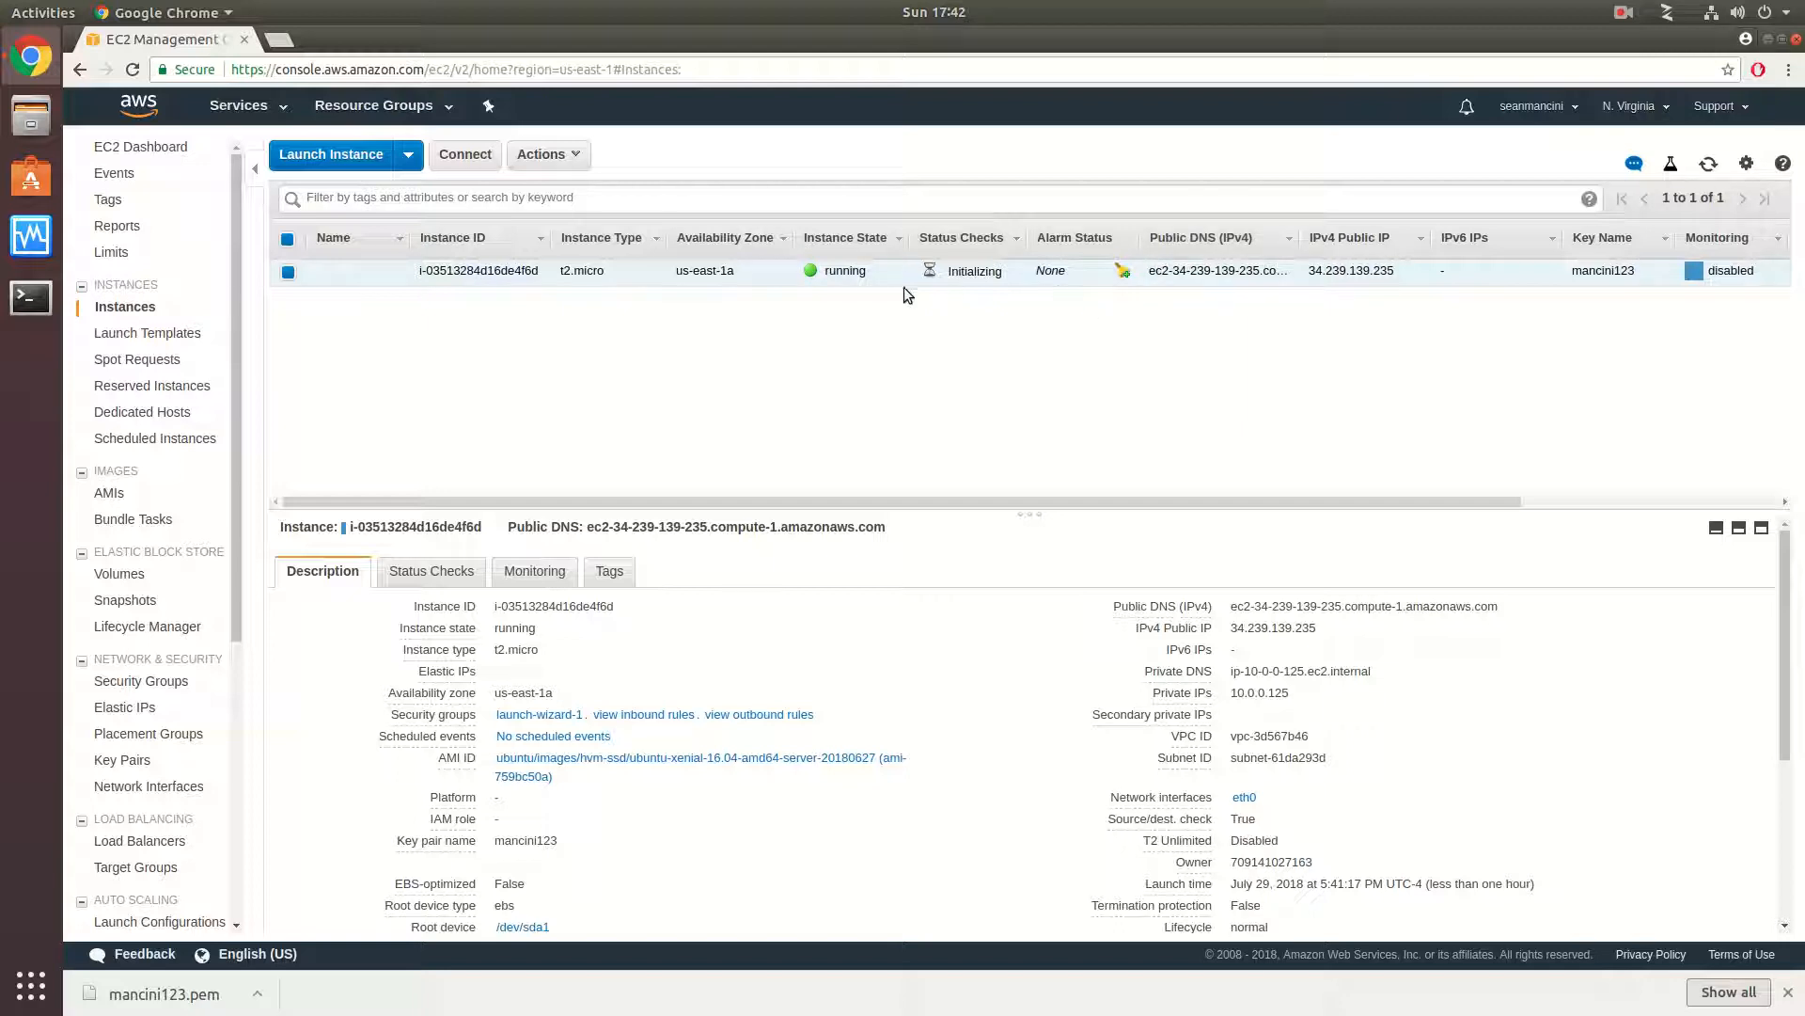
- Copy the instance's public IPv4 address, switch to the terminal and check its reachability with fping
left_click(1332, 630)
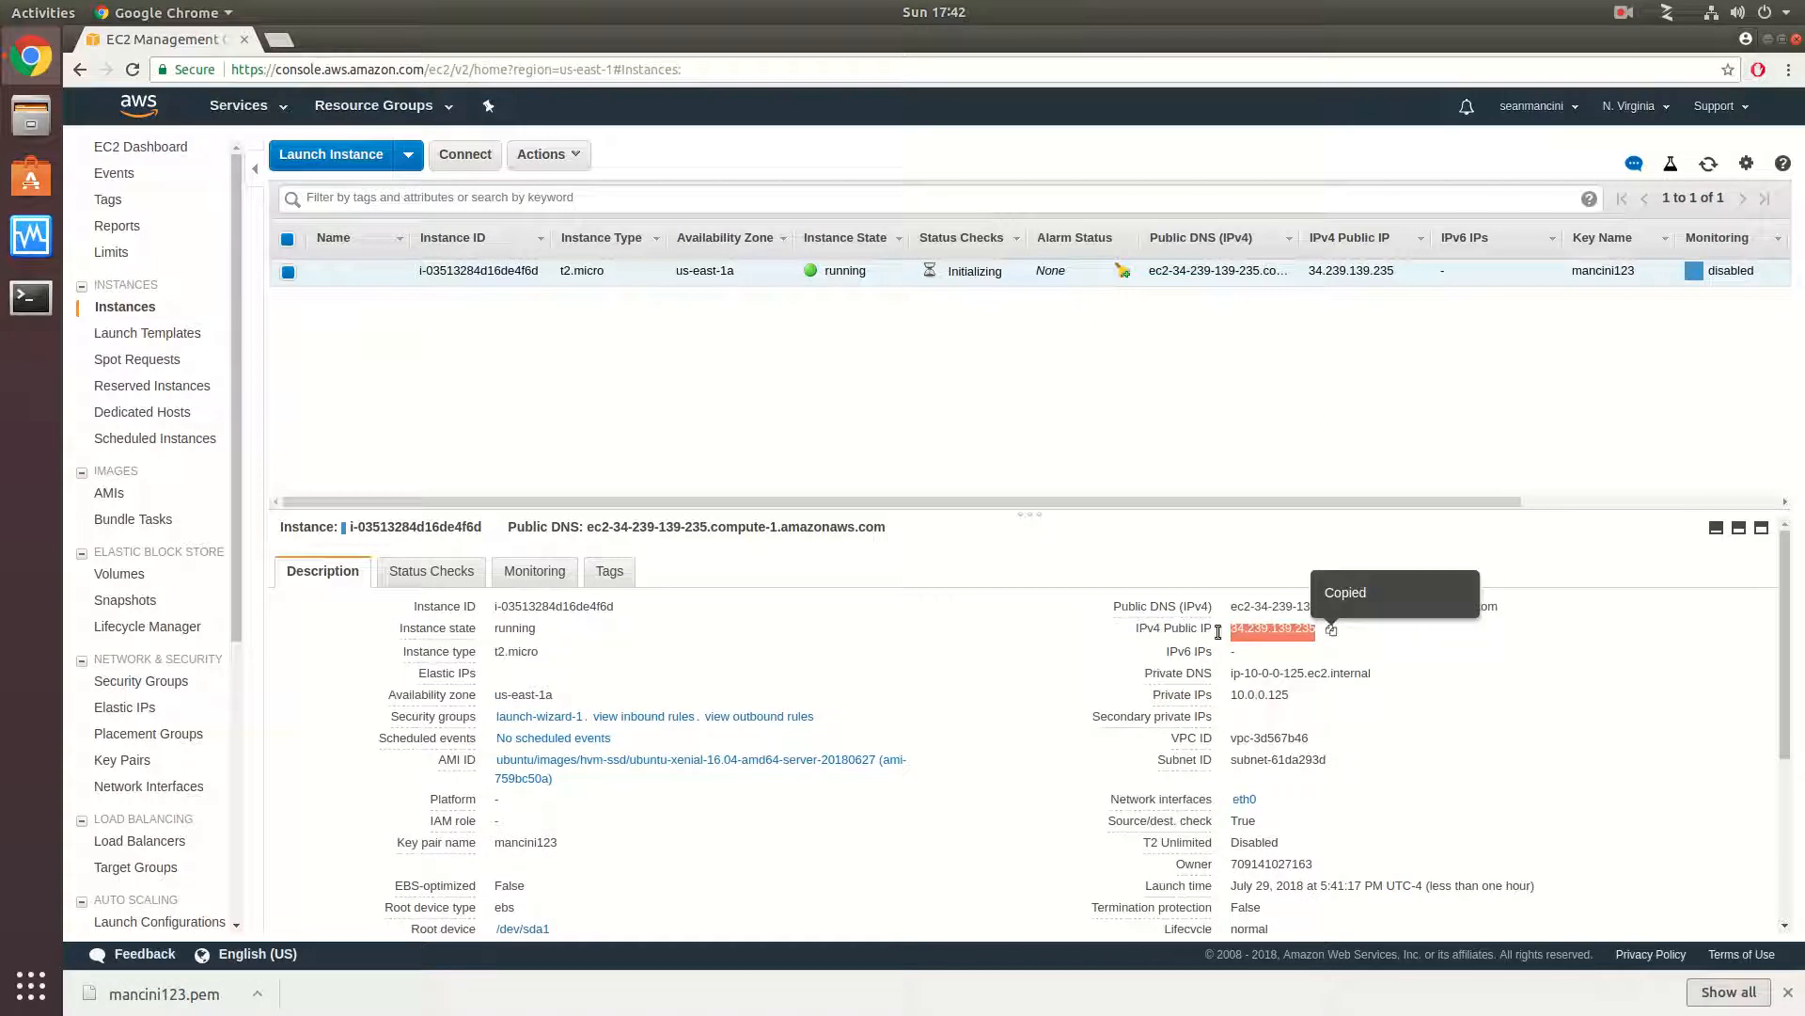
left_click(31, 297)
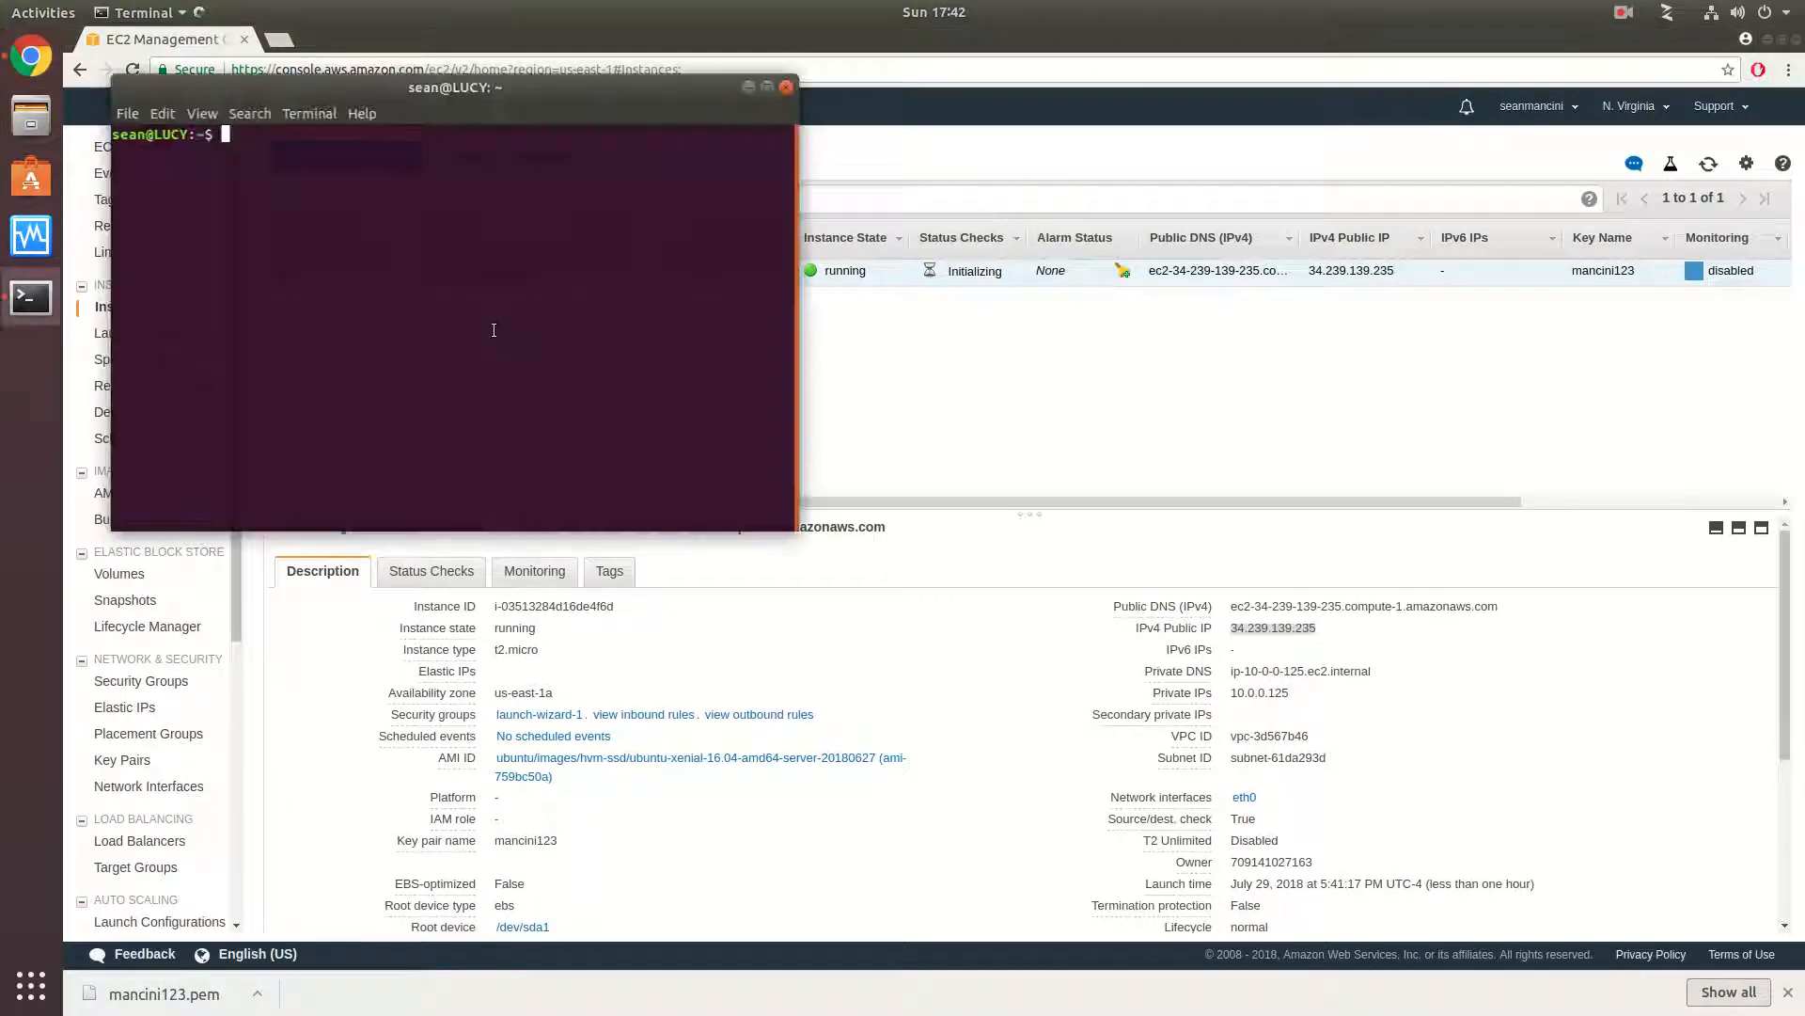
type("fping")
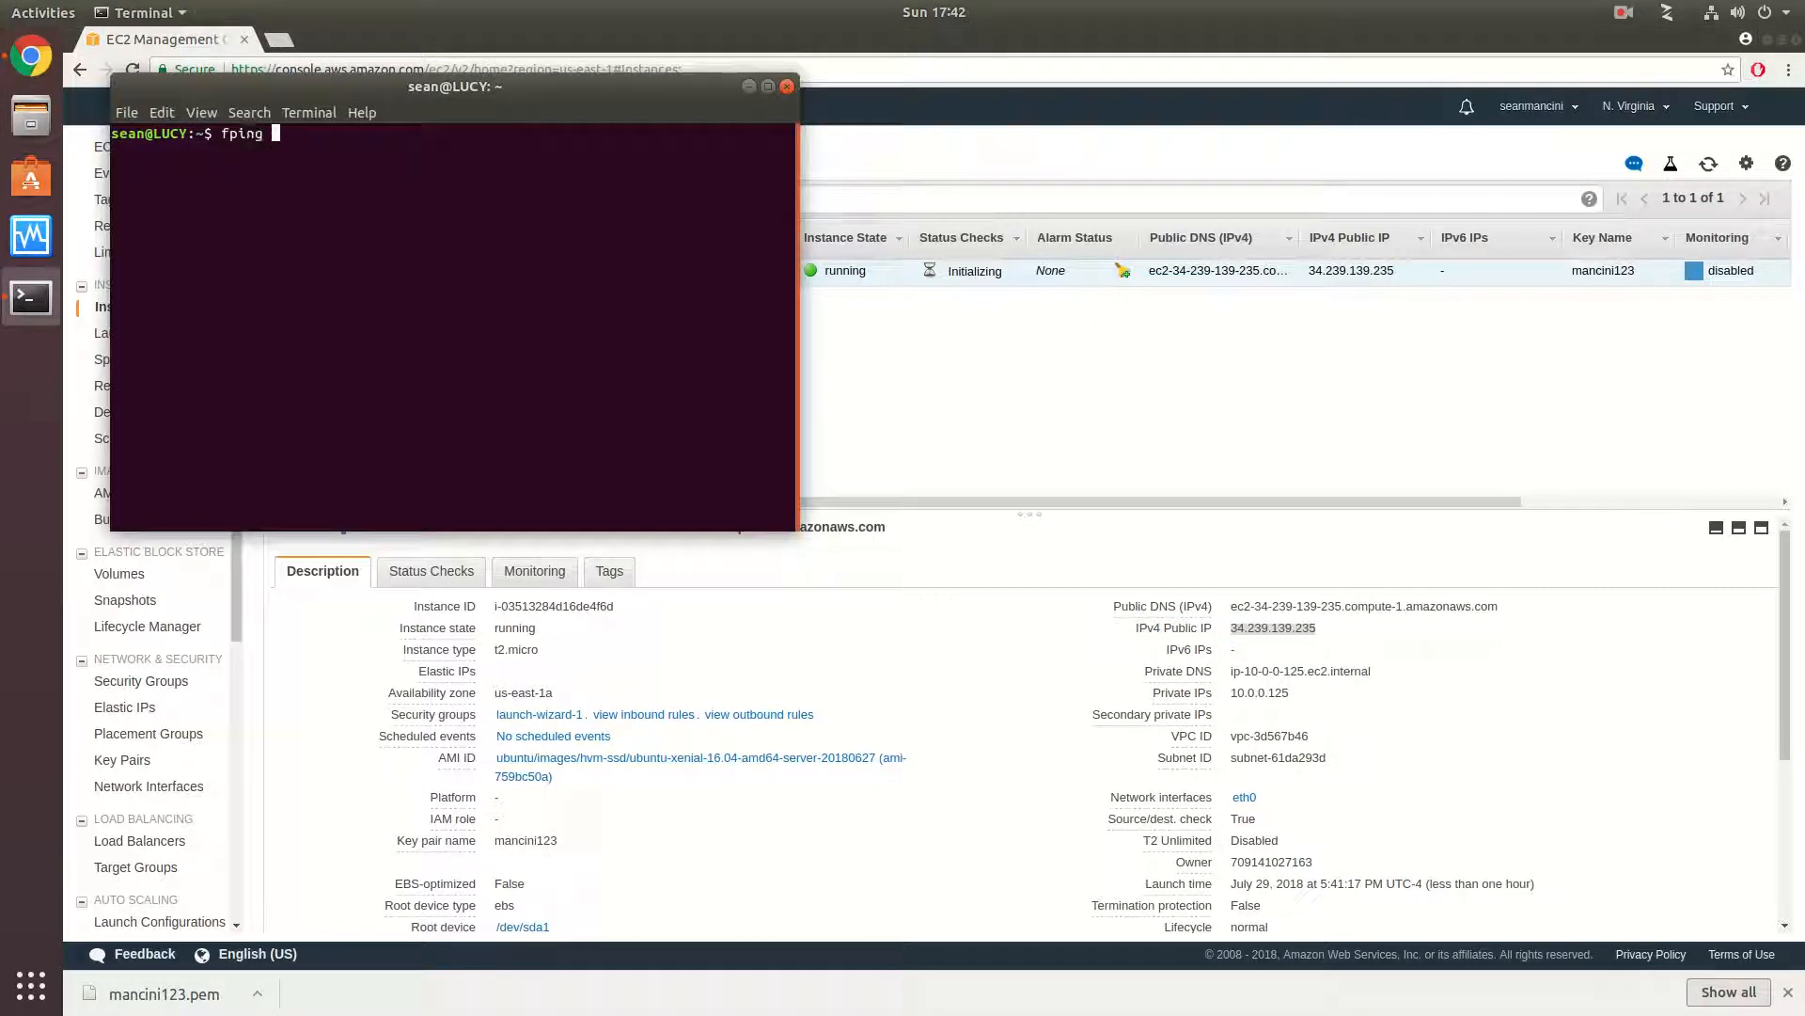
key("ctrl+shift+v")
key("Return")
key("Return")
key("Return")
key("Return")
- Try to connect to the instance's public IP over SSH without specifying a key file
type("ssh")
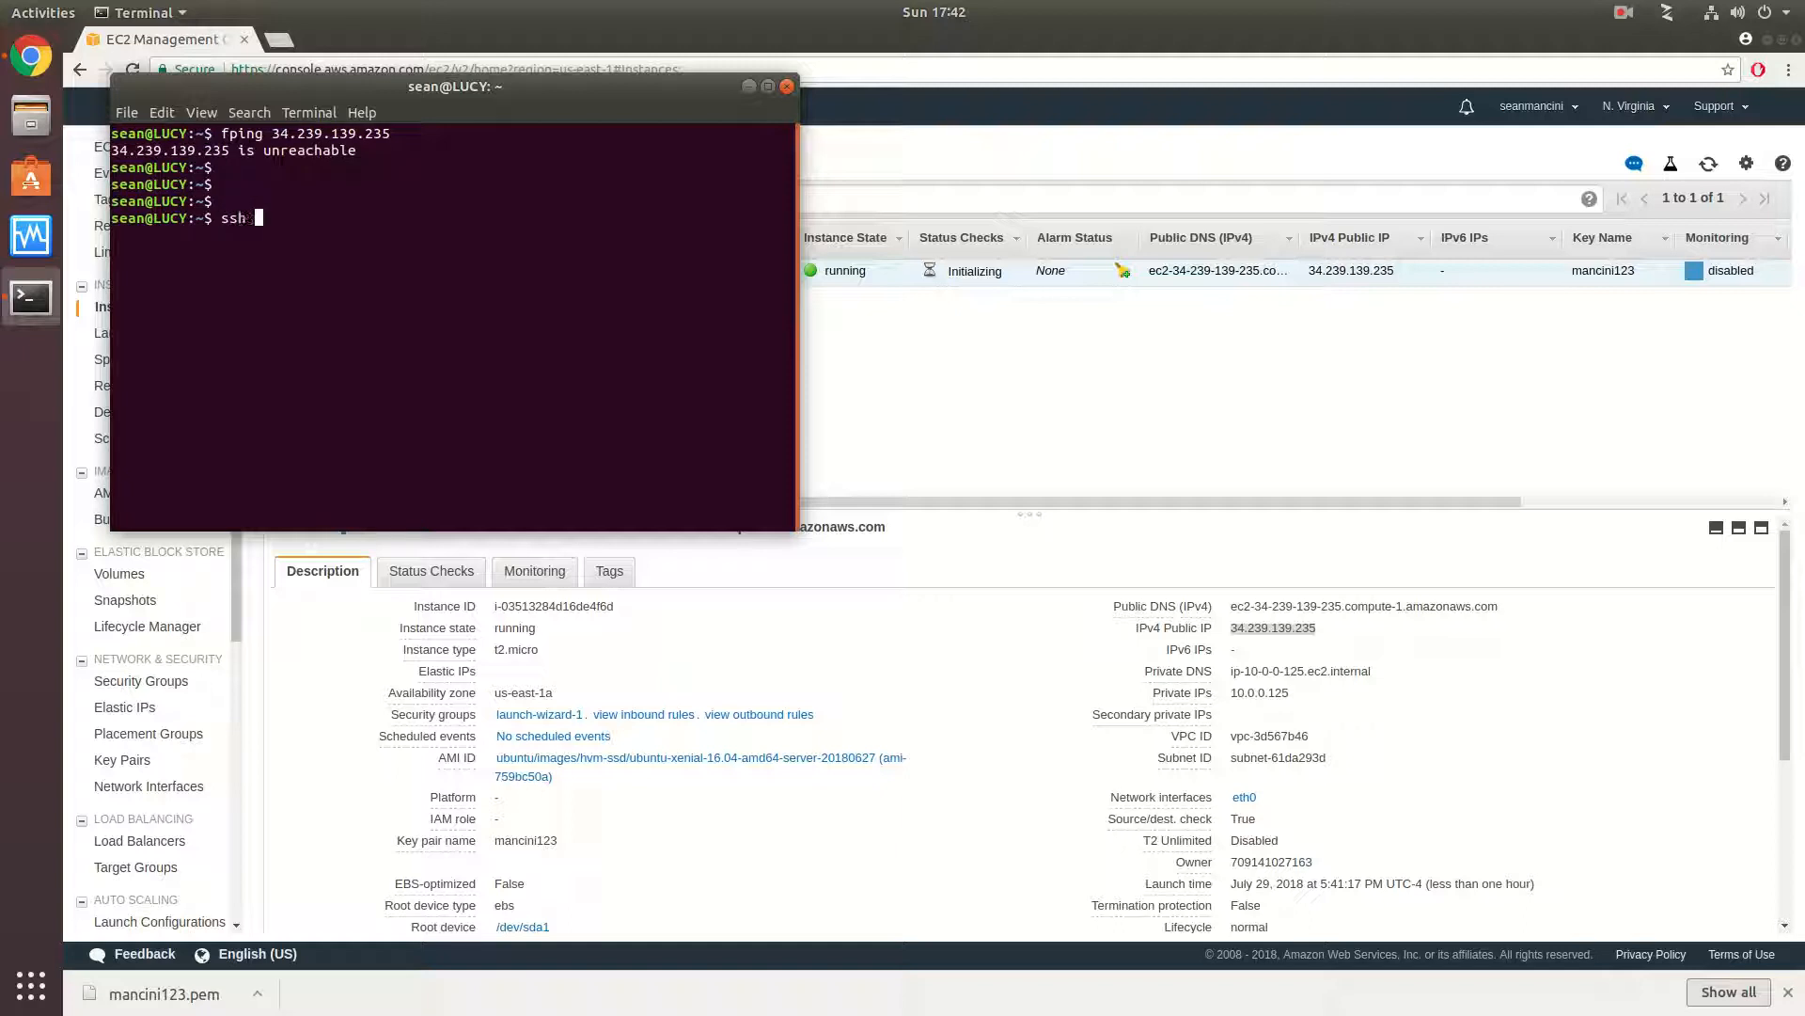
key("ctrl+shift+v")
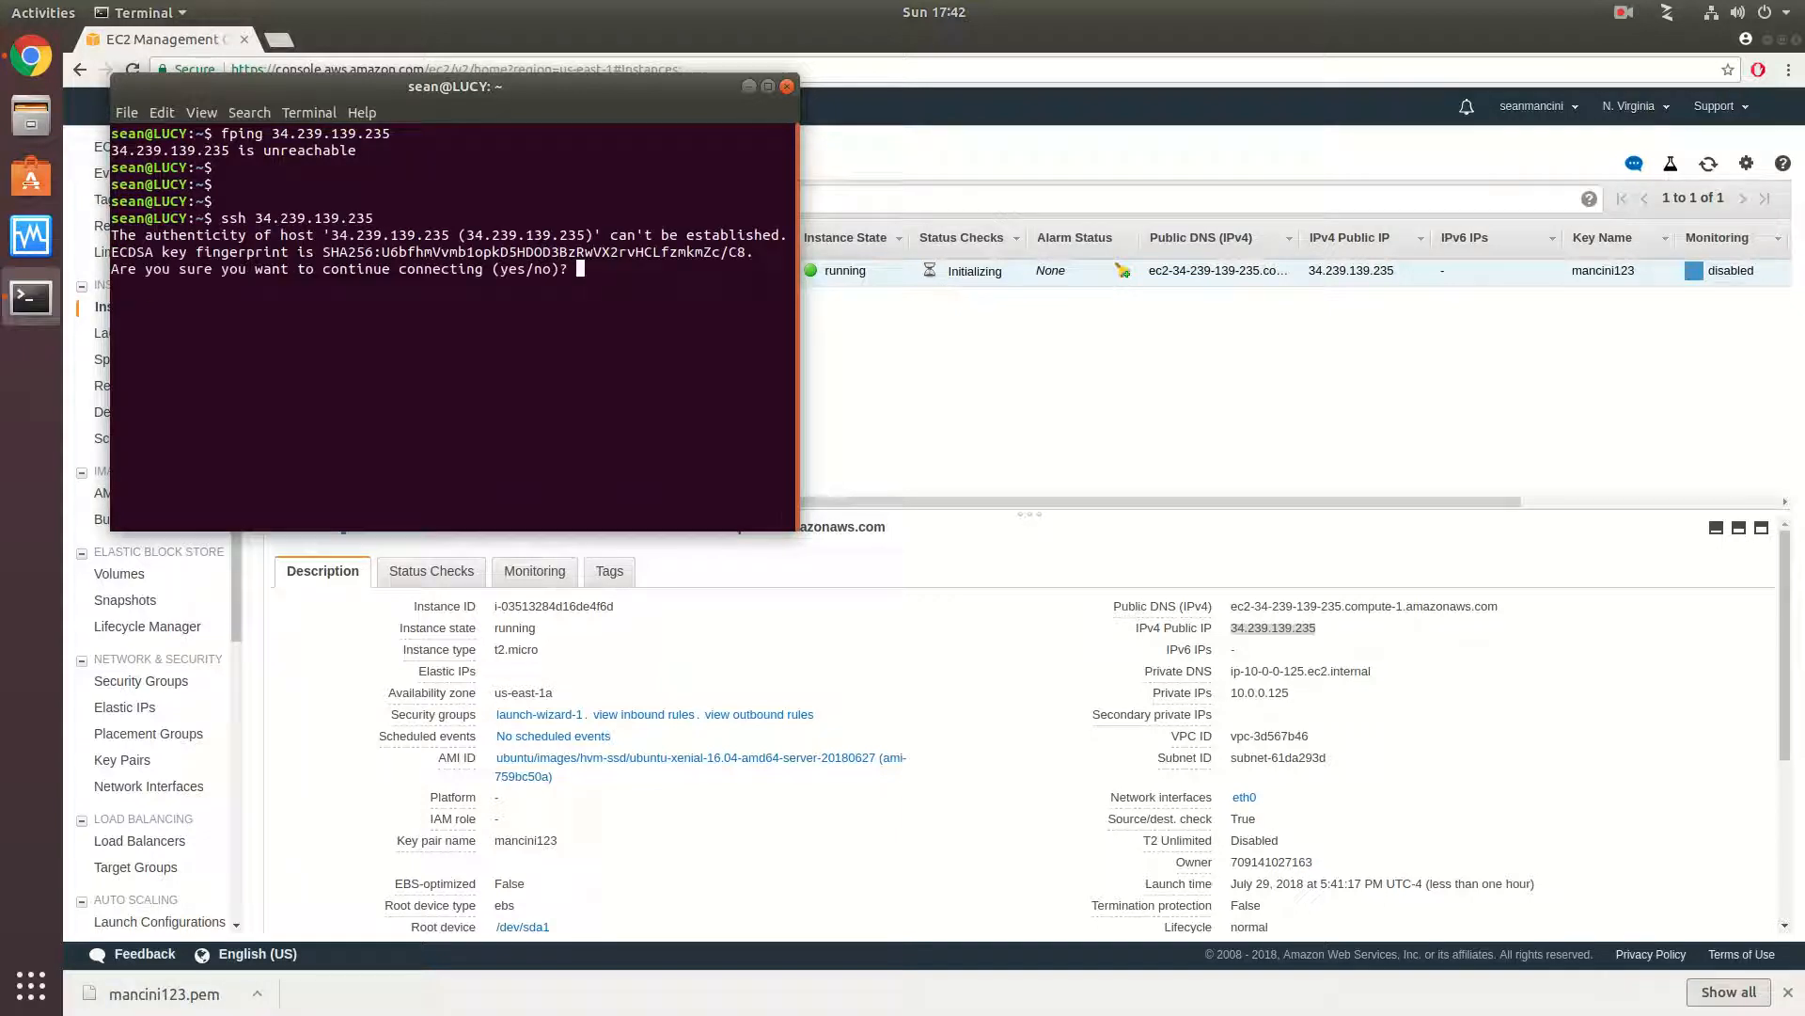
key("ctrl+x")
key("ctrl+c")
key("Return")
key("Return")
key("Return")
key("Up")
key("Up")
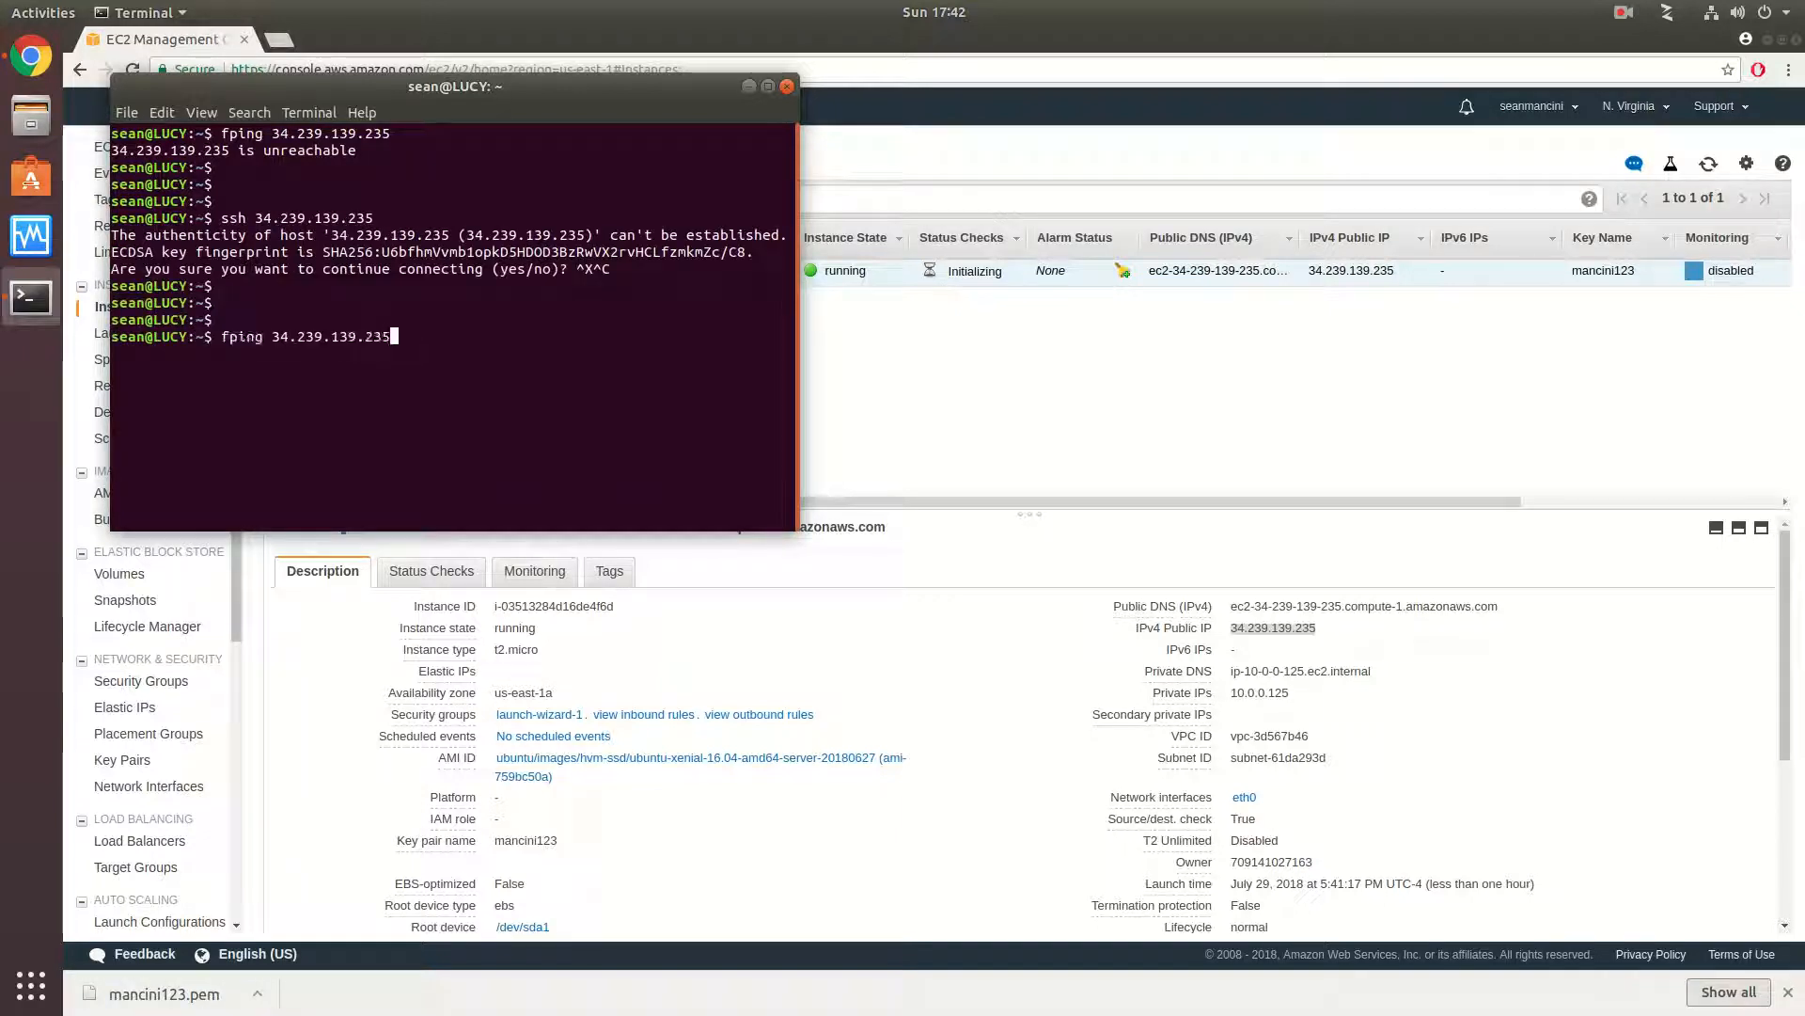
key("Down")
key("Down")
left_click(987, 461)
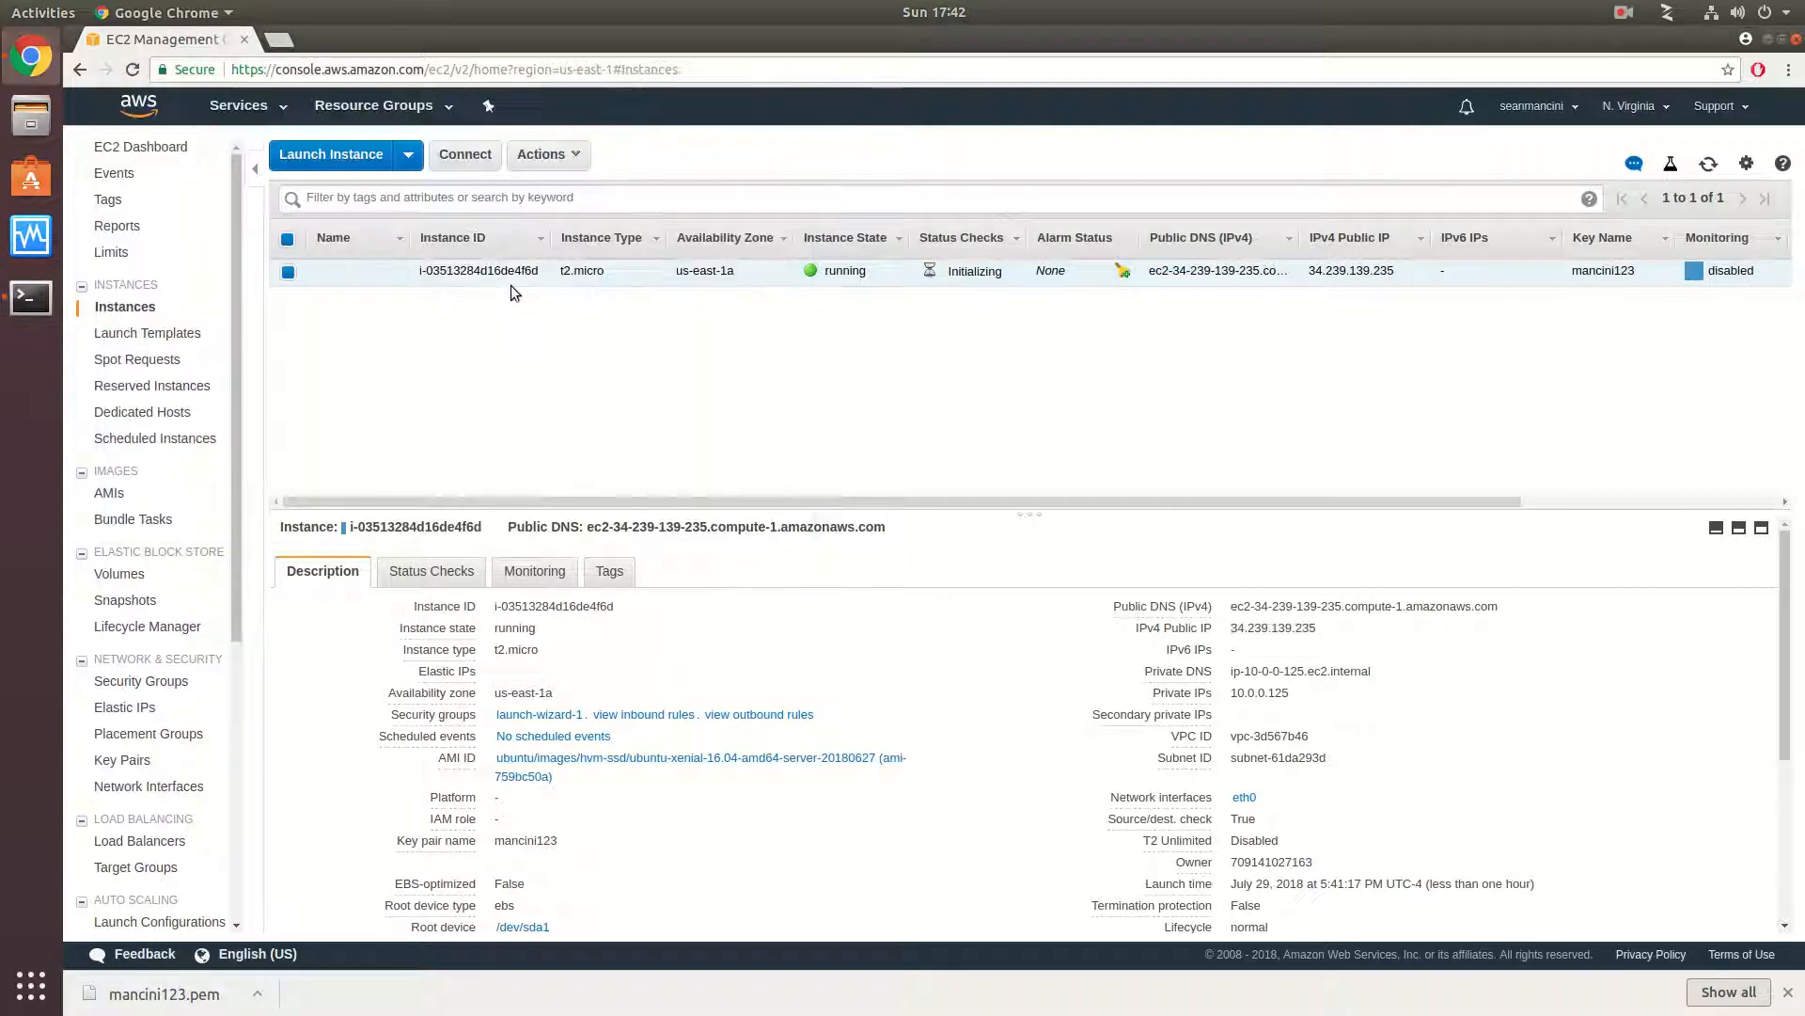
left_click(545, 155)
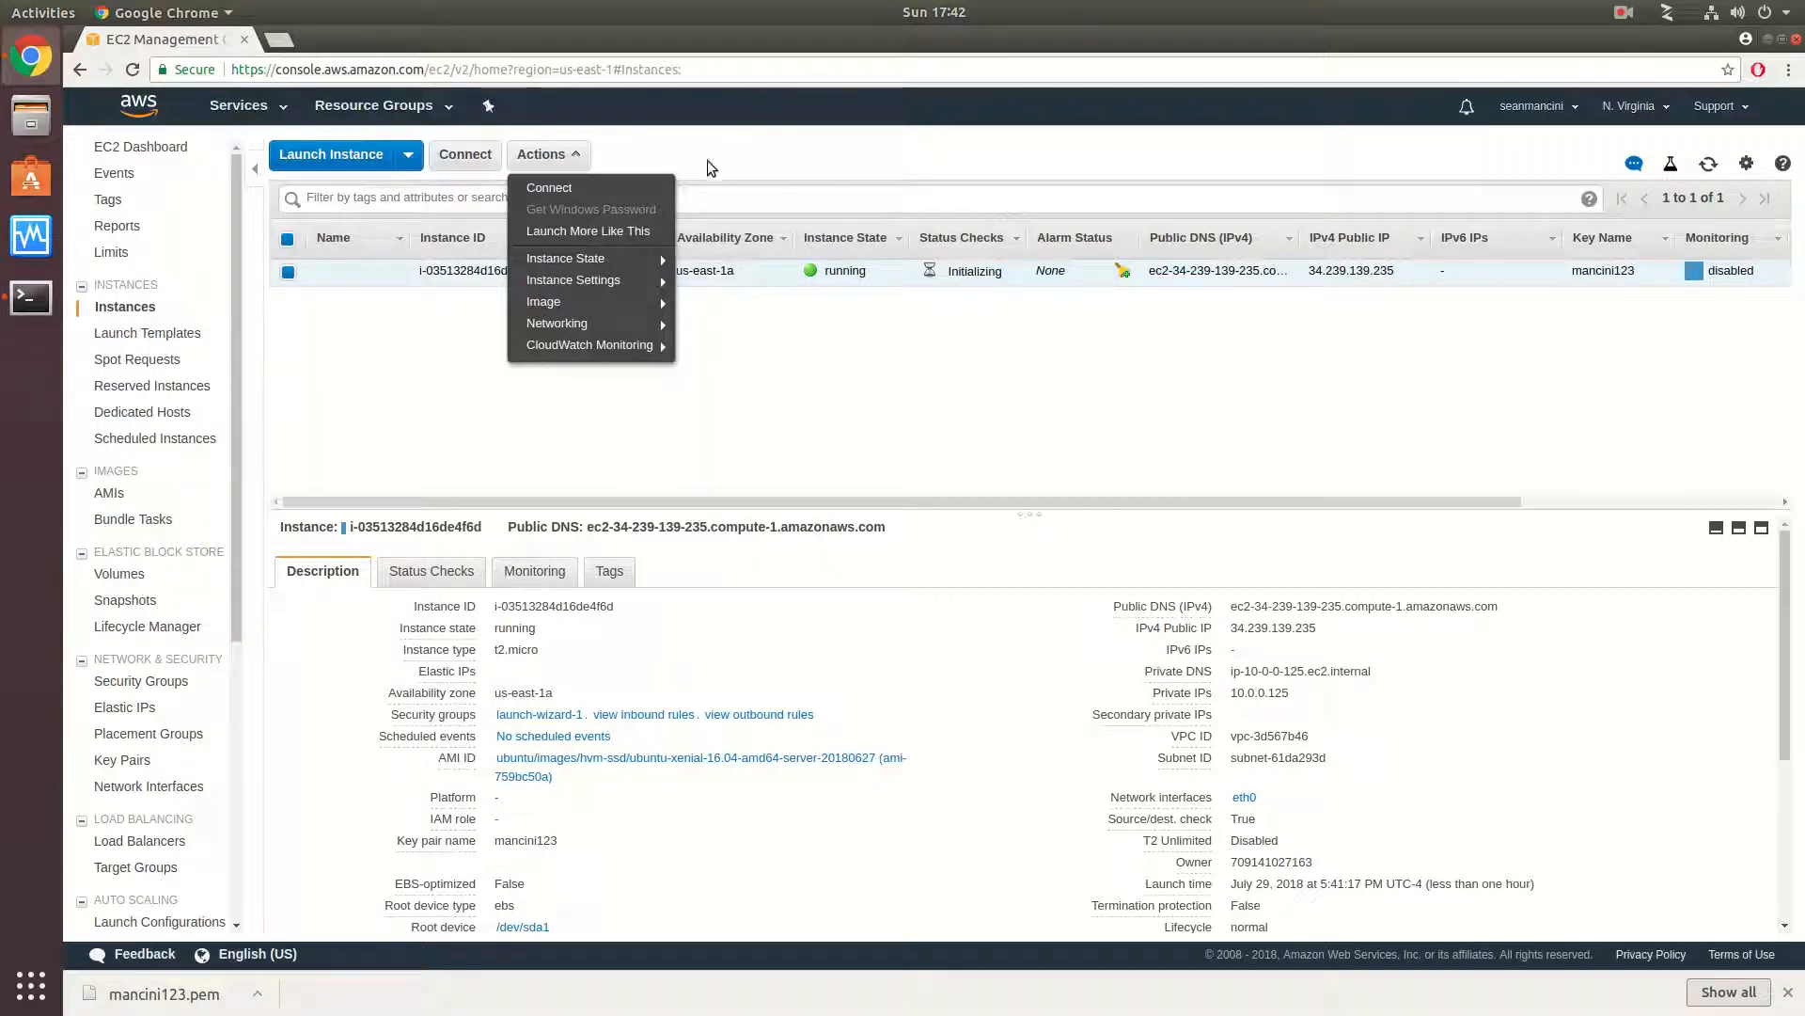
left_click(564, 188)
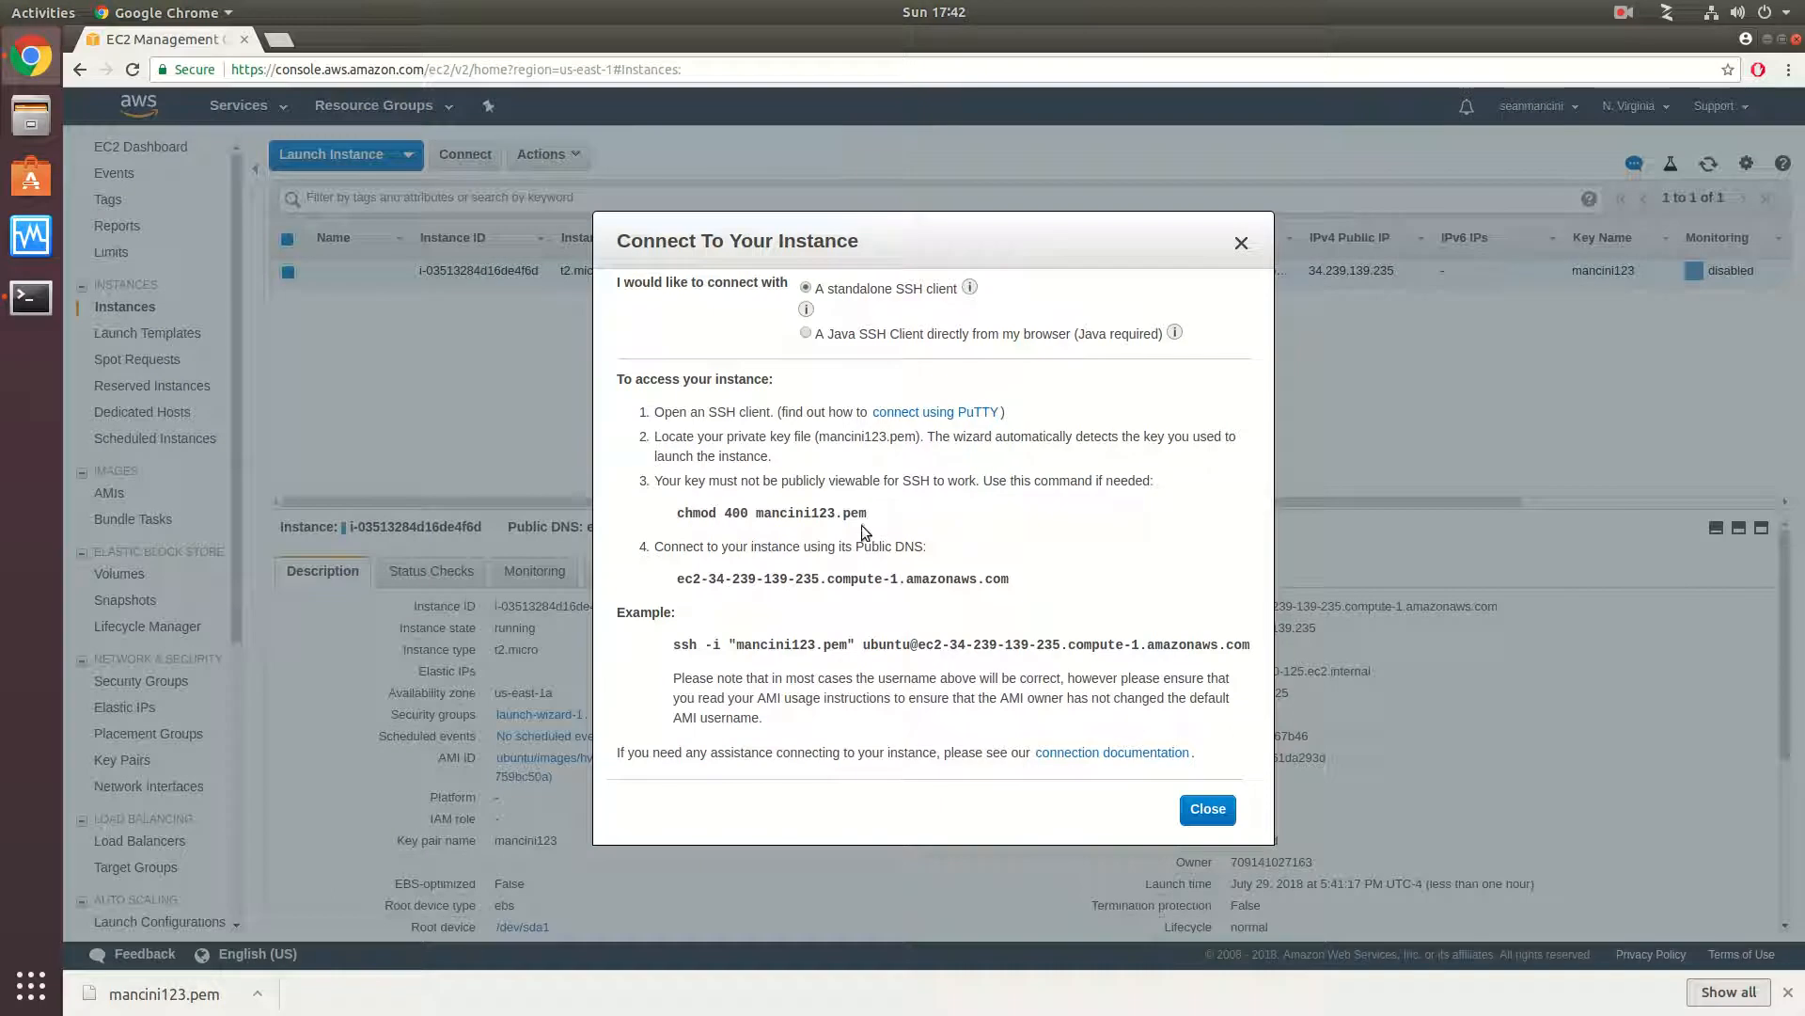
left_click_drag(873, 517, 675, 516)
right_click(675, 517)
left_click(700, 532)
left_click(31, 297)
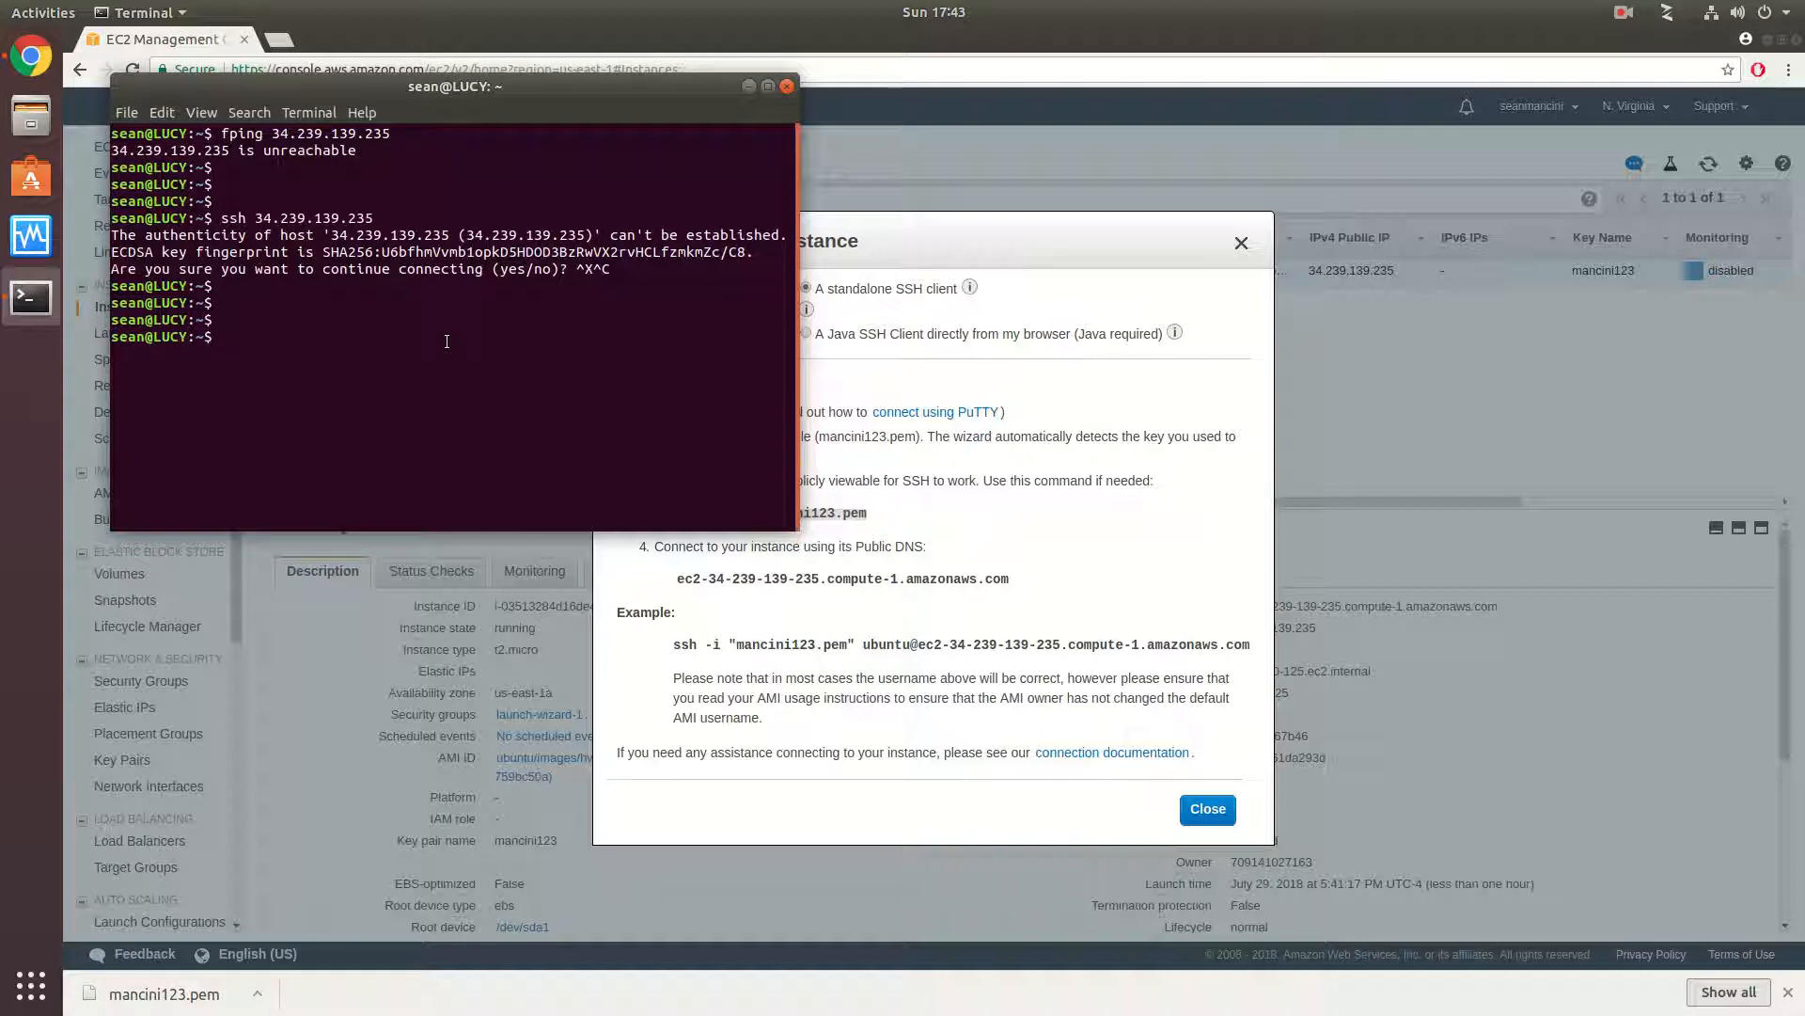
left_click(1074, 270)
left_click(1241, 243)
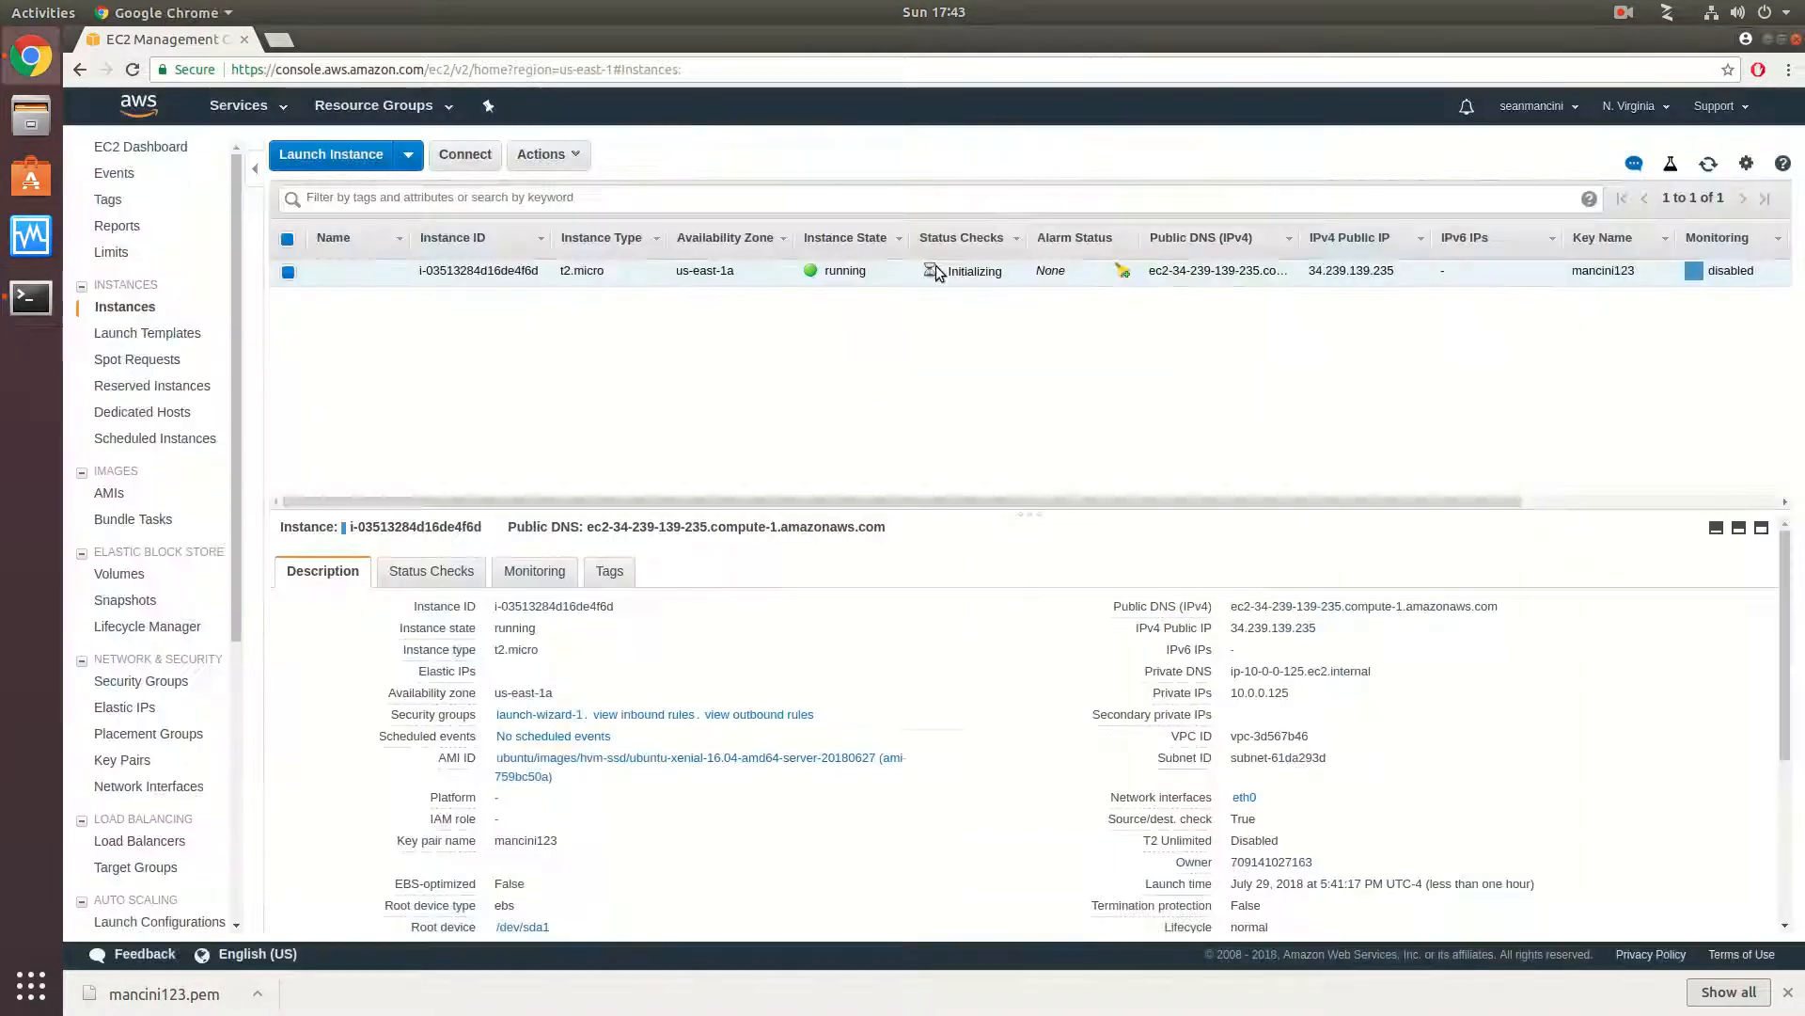
- Copy the chmod 400 command from the instance's connection instructions and try it in the terminal's home directory
left_click(470, 162)
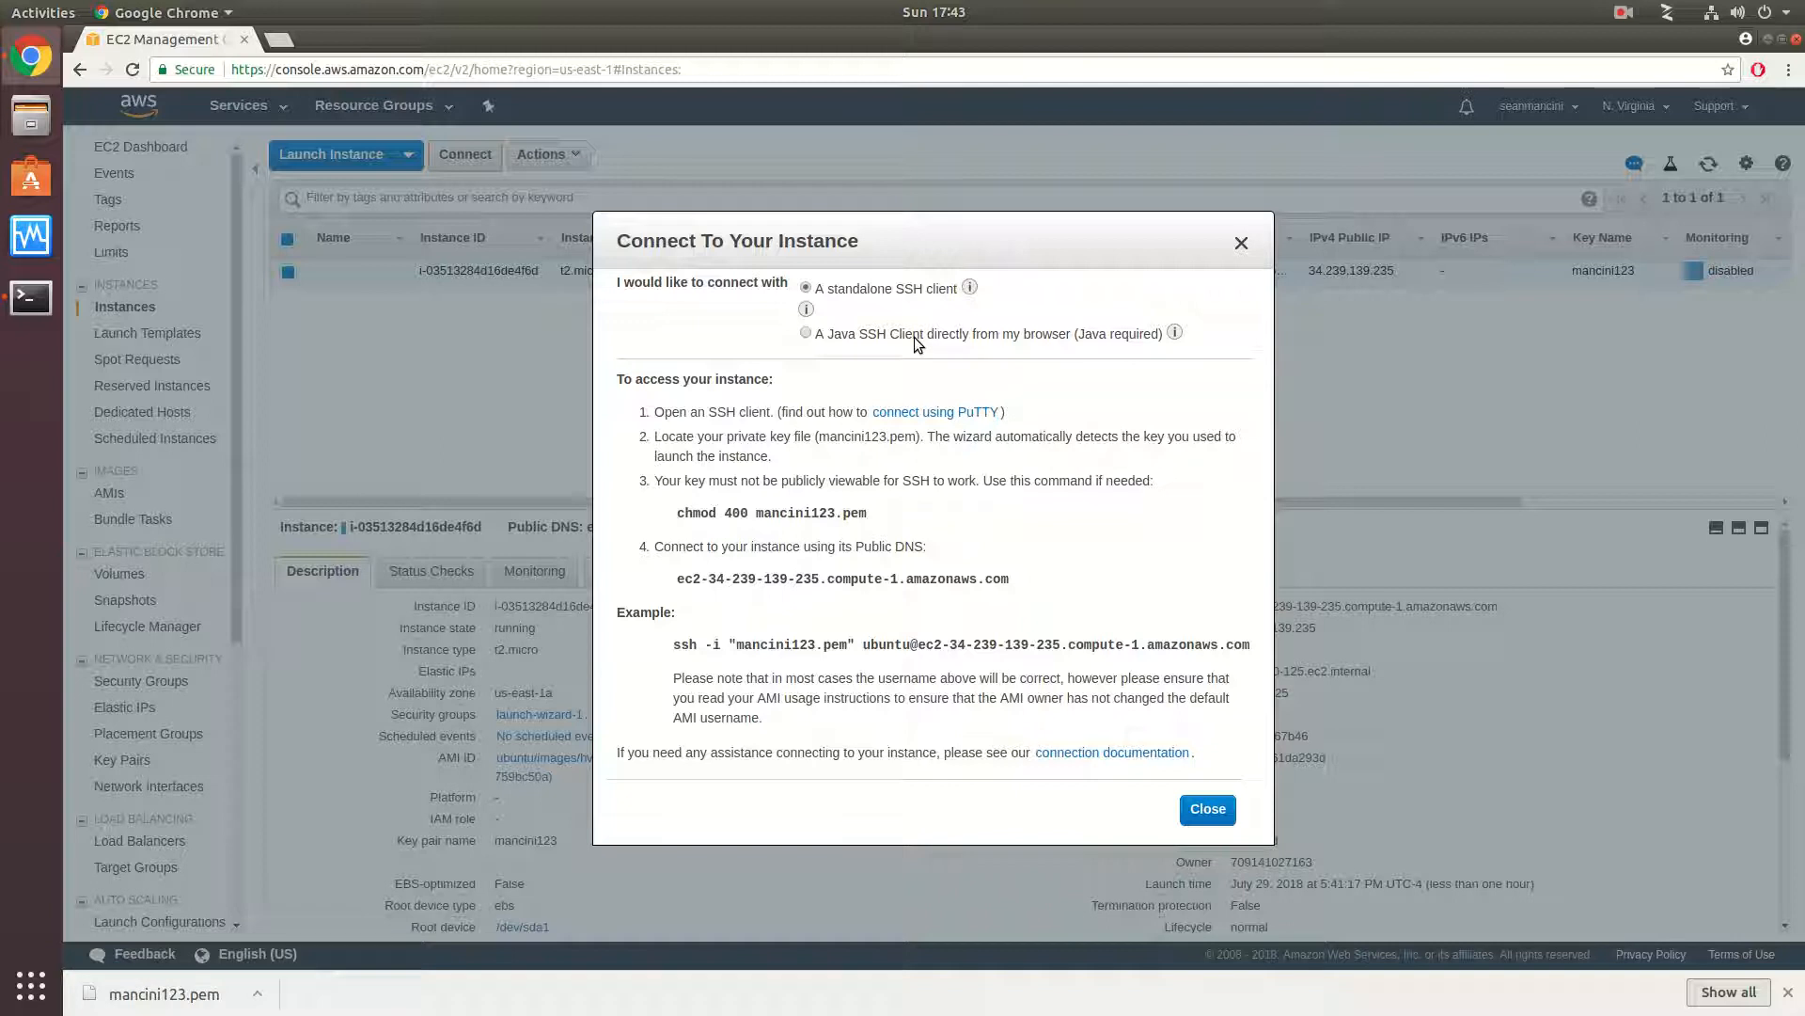
left_click_drag(884, 514, 679, 516)
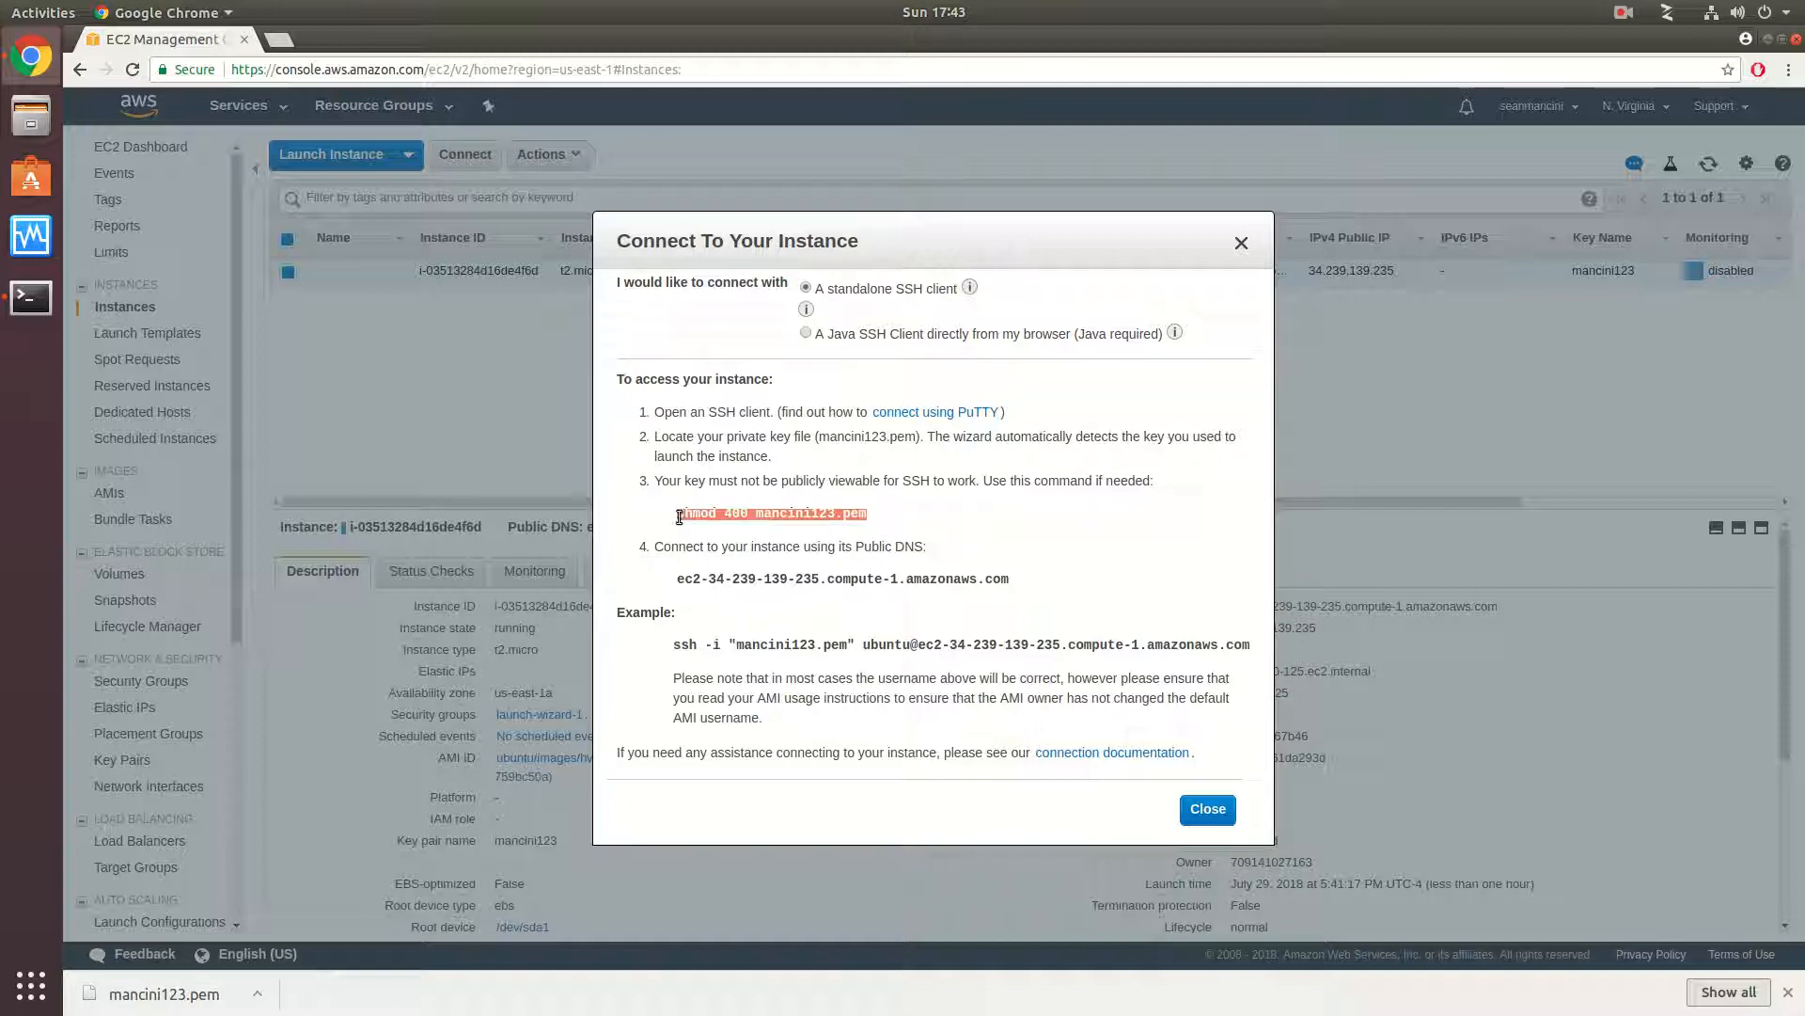
right_click(684, 513)
left_click(722, 526)
left_click(31, 297)
key("ctrl+shift+v")
key("Return")
key("Return")
key("Return")
key("Return")
- Change the terminal's working directory to data/Dowloads, where the key file was saved
type("cd /")
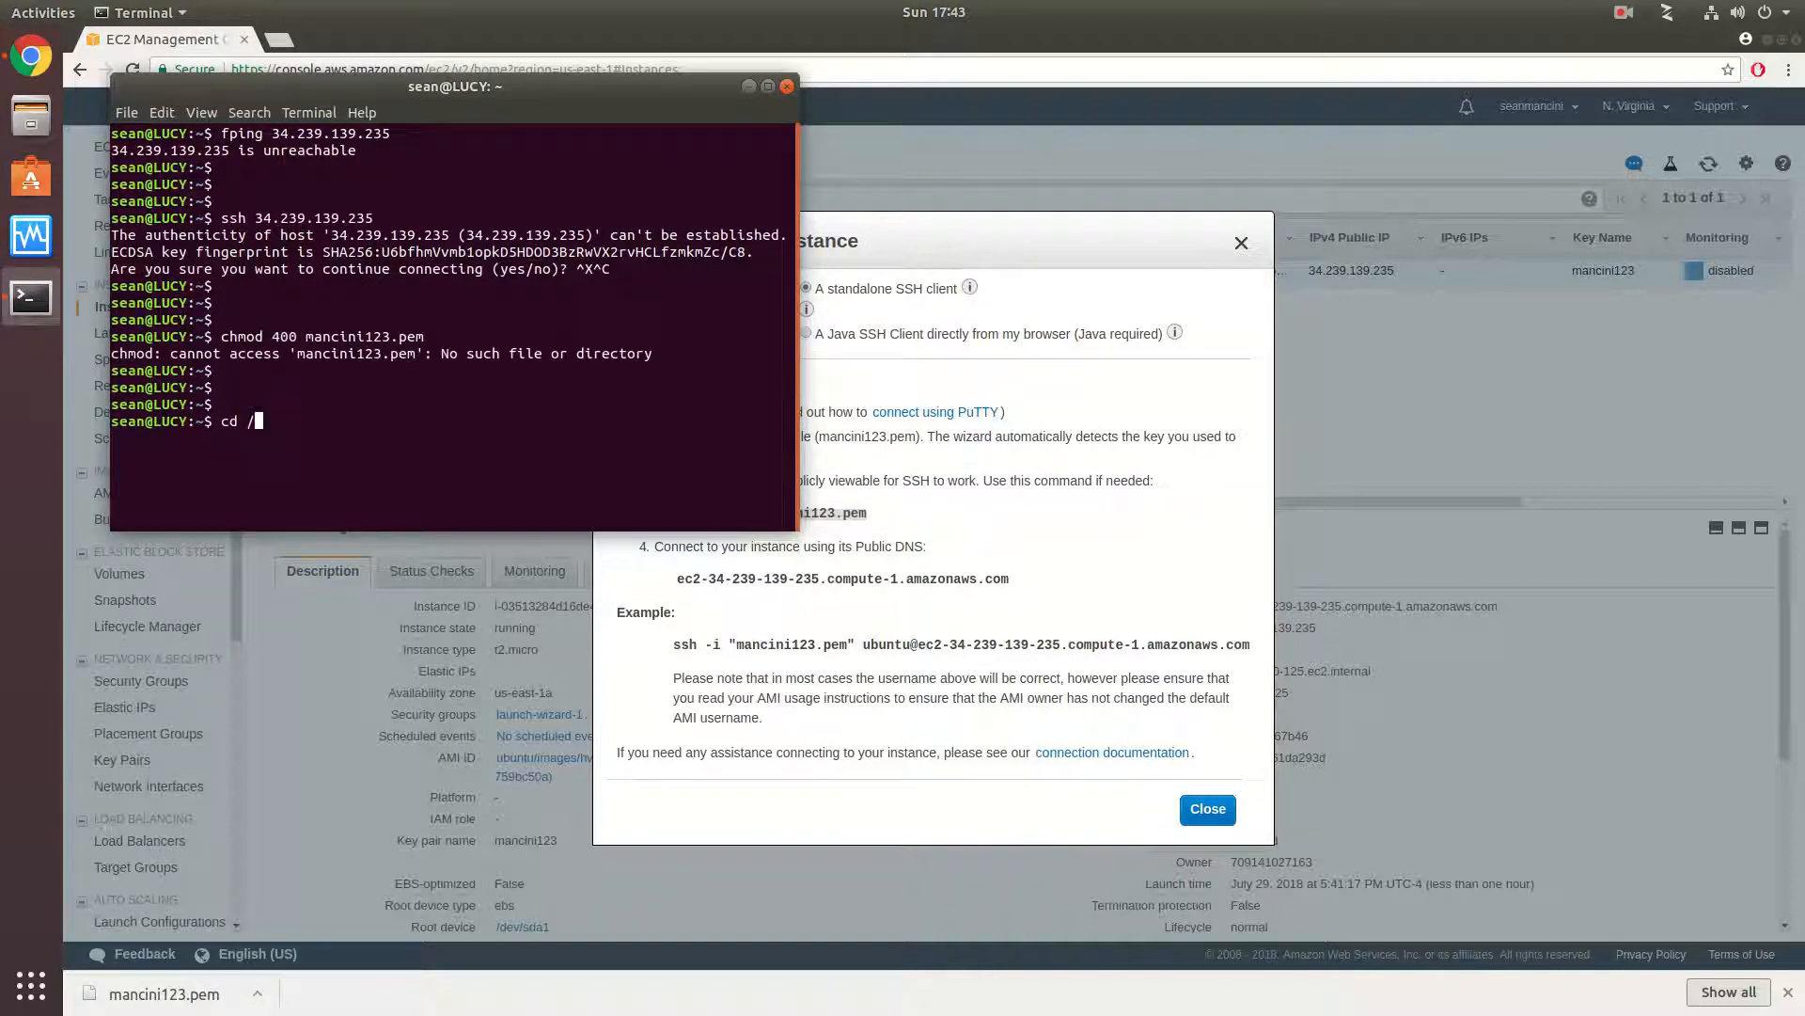
type("da")
key("BackSpace")
key("BackSpace")
key("BackSpace")
type("data/Dow")
key("Tab")
key("Return")
- Run chmod 400 on the downloaded .pem key file to restrict its permissions
key("Up")
key("Up")
key("Return")
key("Return")
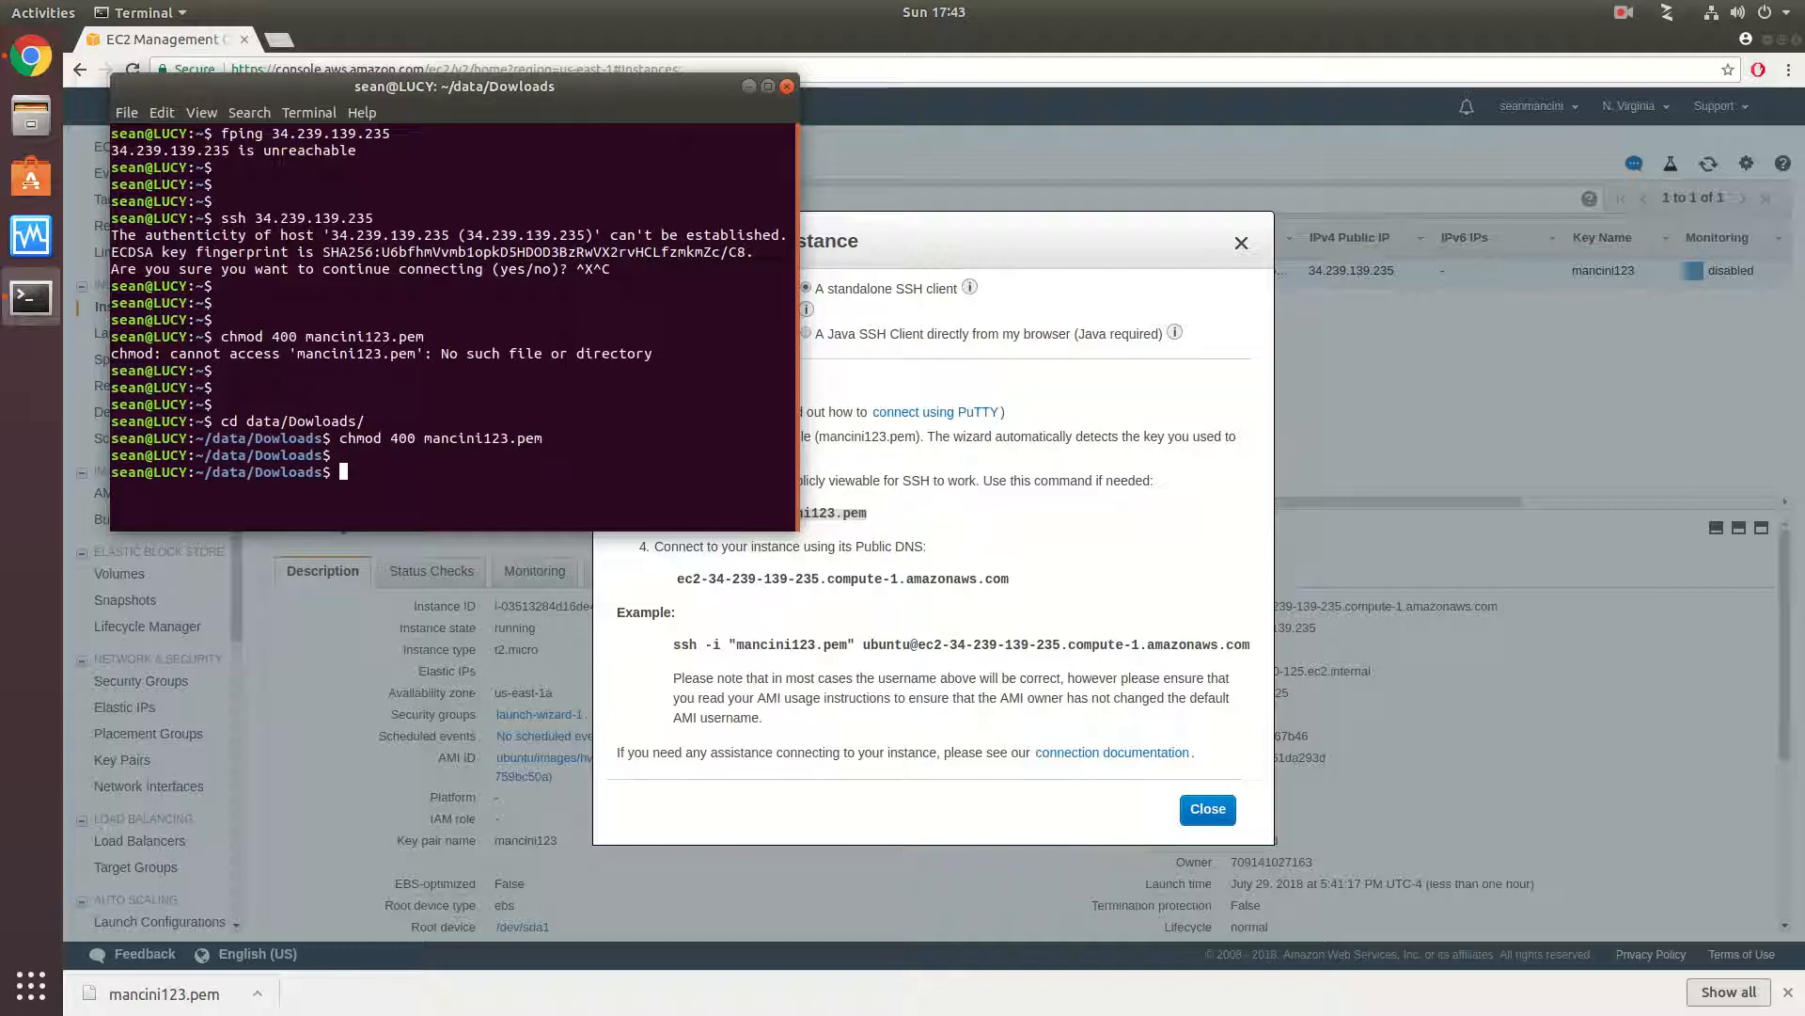
- Copy the instance's public DNS name from the connection instructions
left_click(1023, 581)
left_click_drag(1023, 579, 690, 562)
right_click(692, 570)
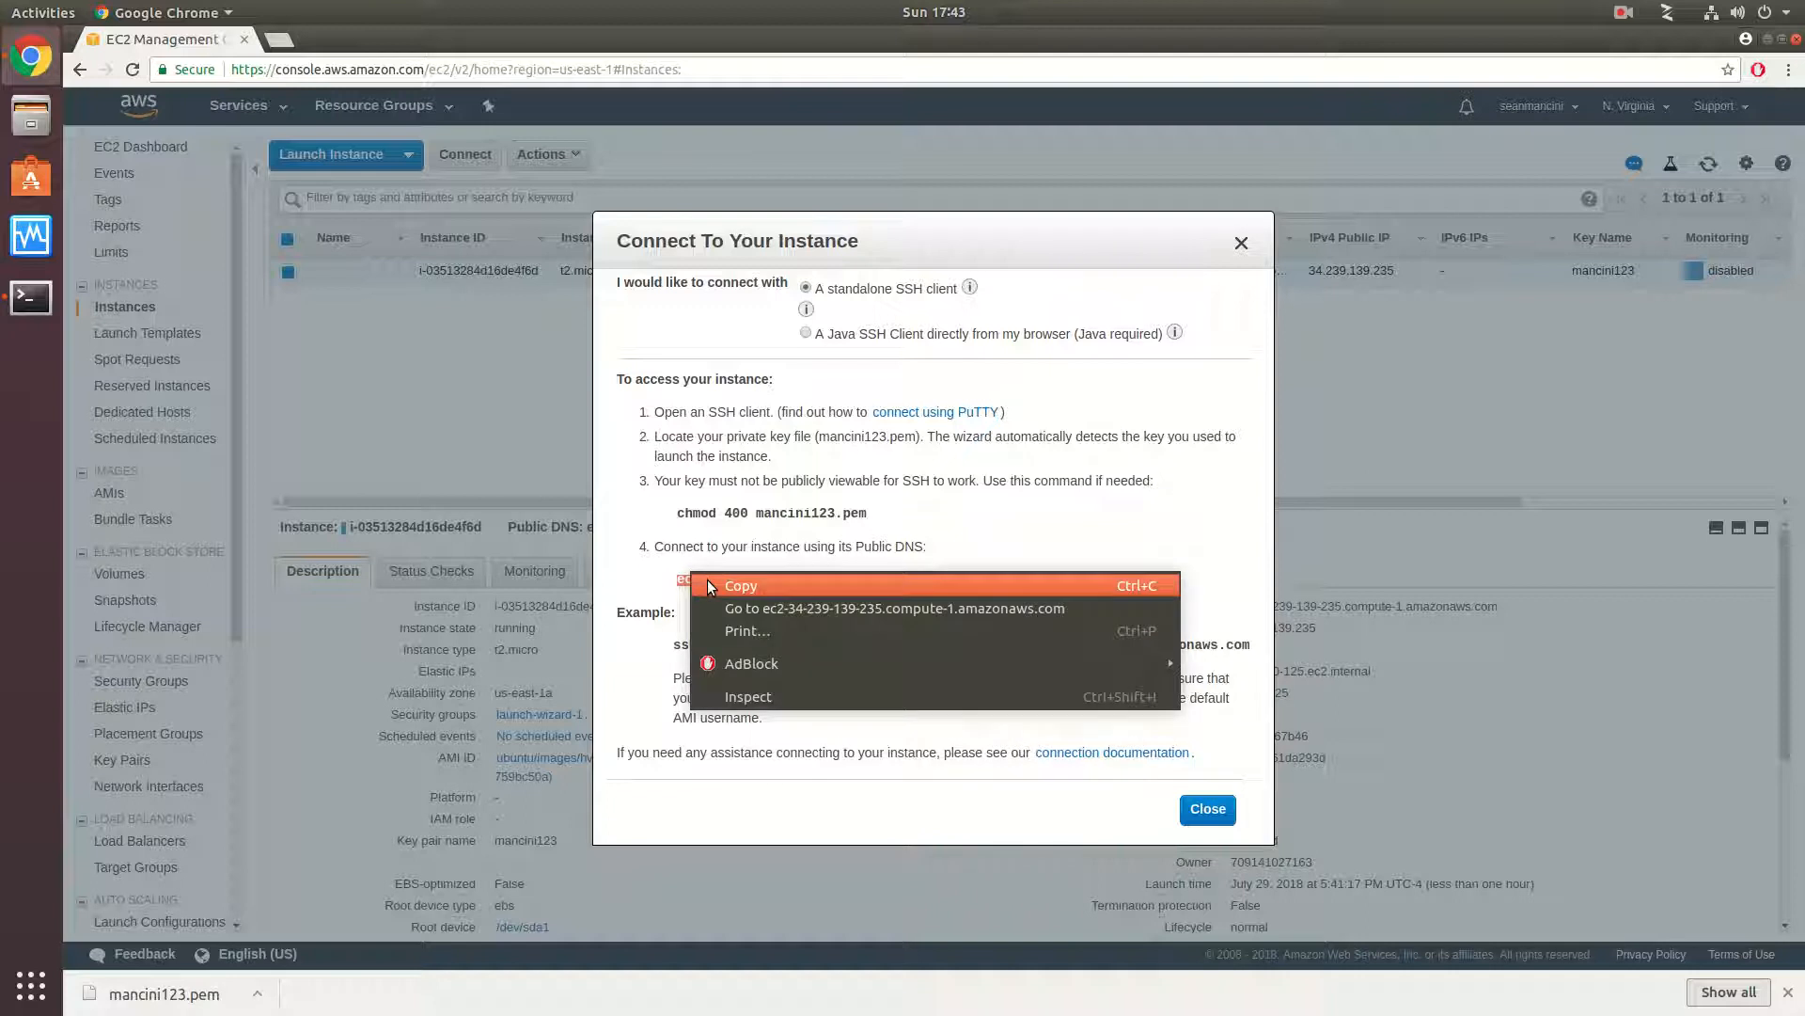
left_click(734, 585)
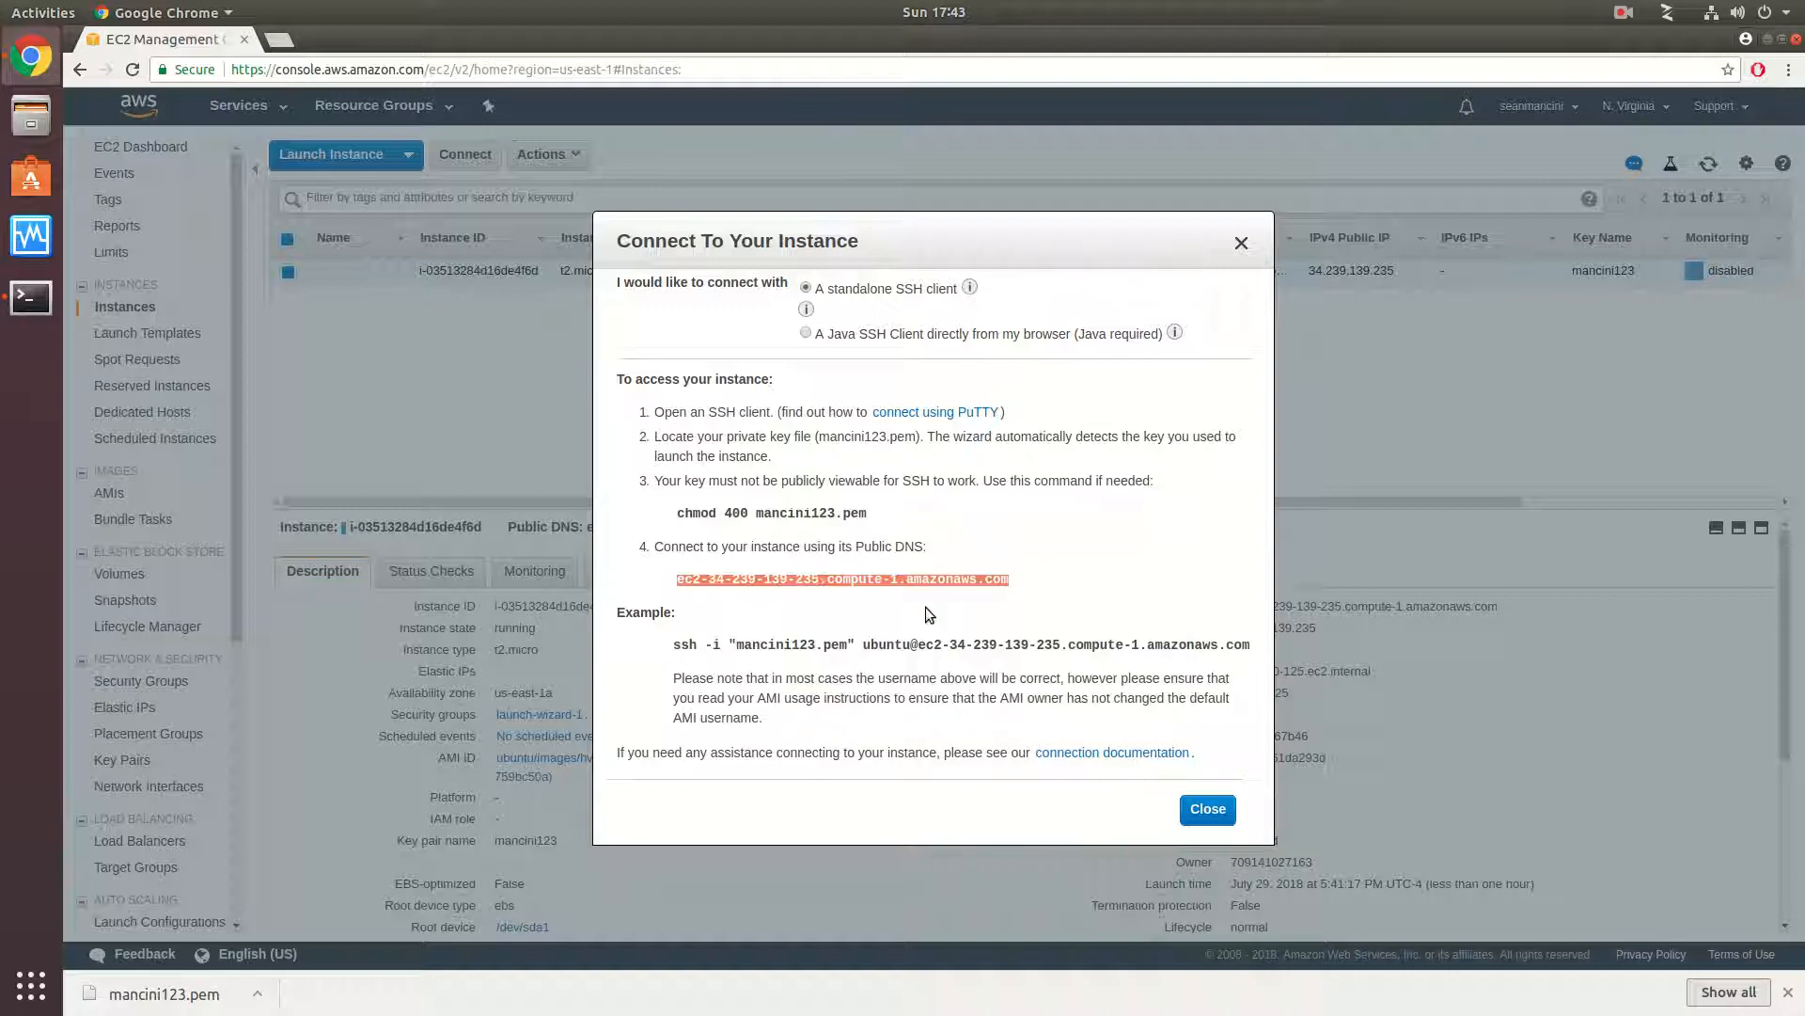
- Connect to the instance as ubuntu by running the example SSH command from the connection instructions, and accept the host key with yes
left_click_drag(1261, 651, 1129, 656)
left_click(688, 648)
left_click_drag(674, 652, 1249, 643)
right_click(1232, 640)
left_click(1181, 660)
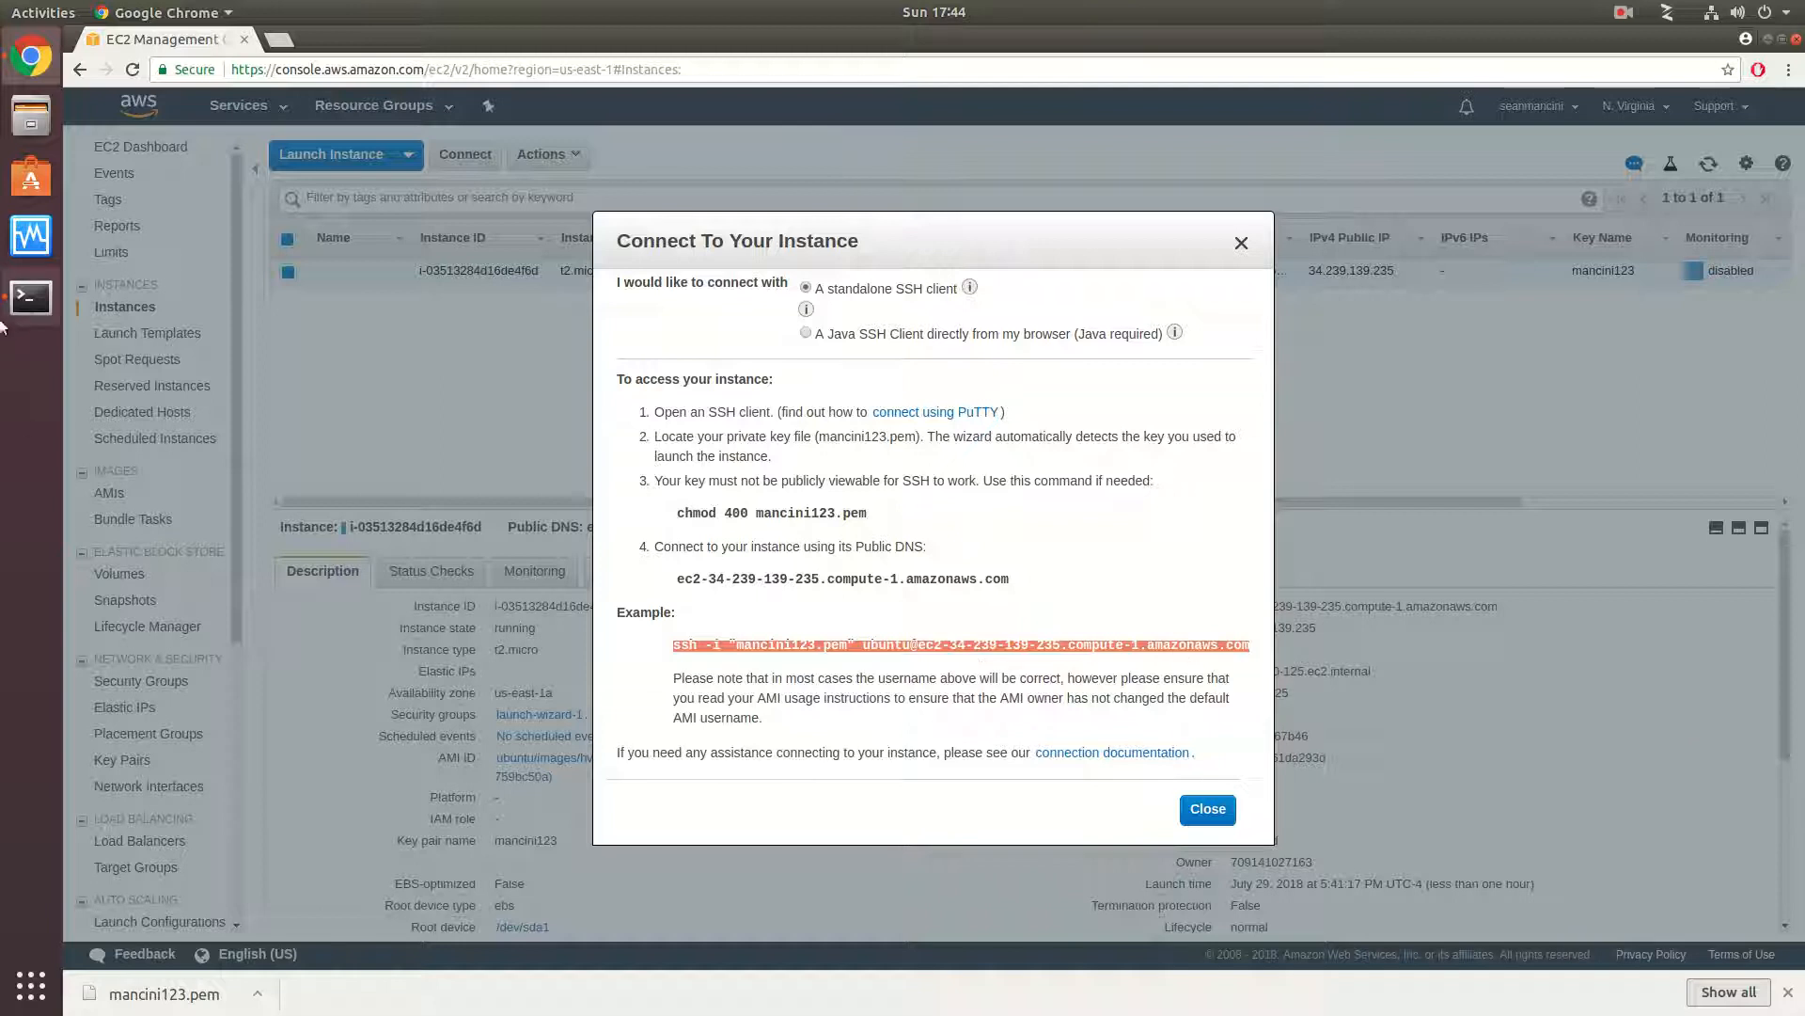
left_click(31, 297)
key("ctrl+shift+v")
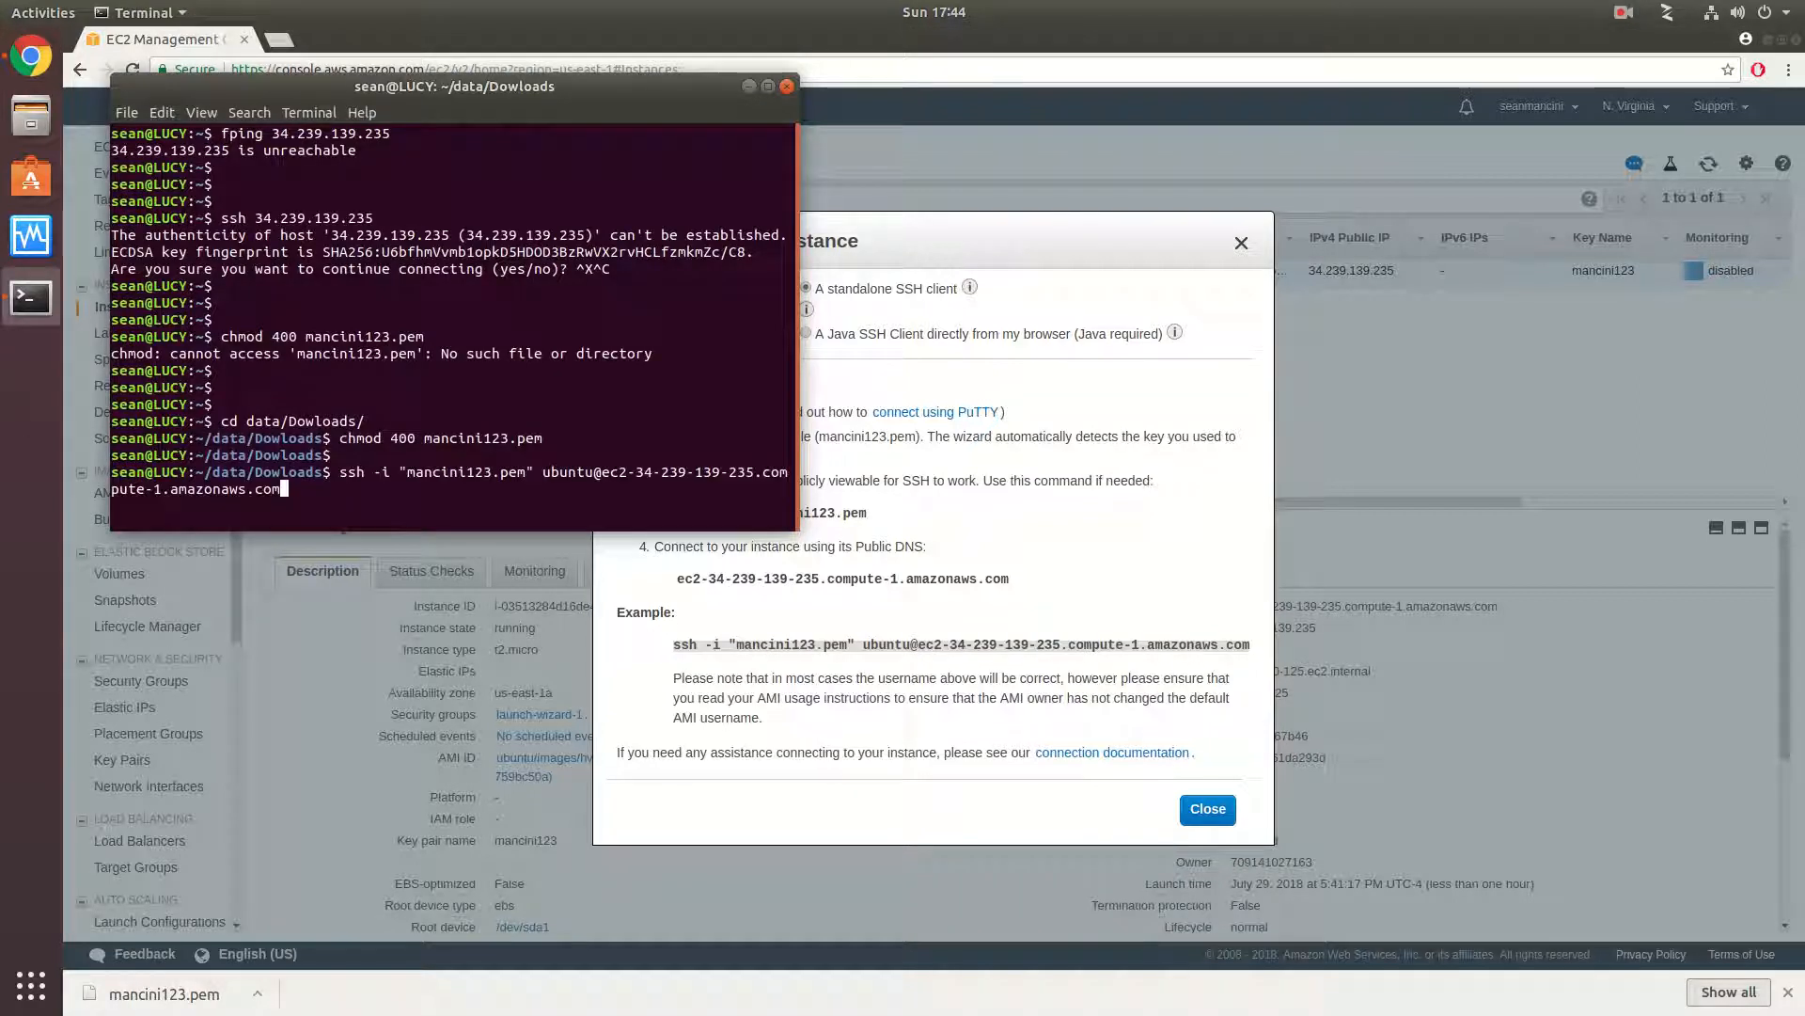
key("Return")
type("yes")
key("Return")
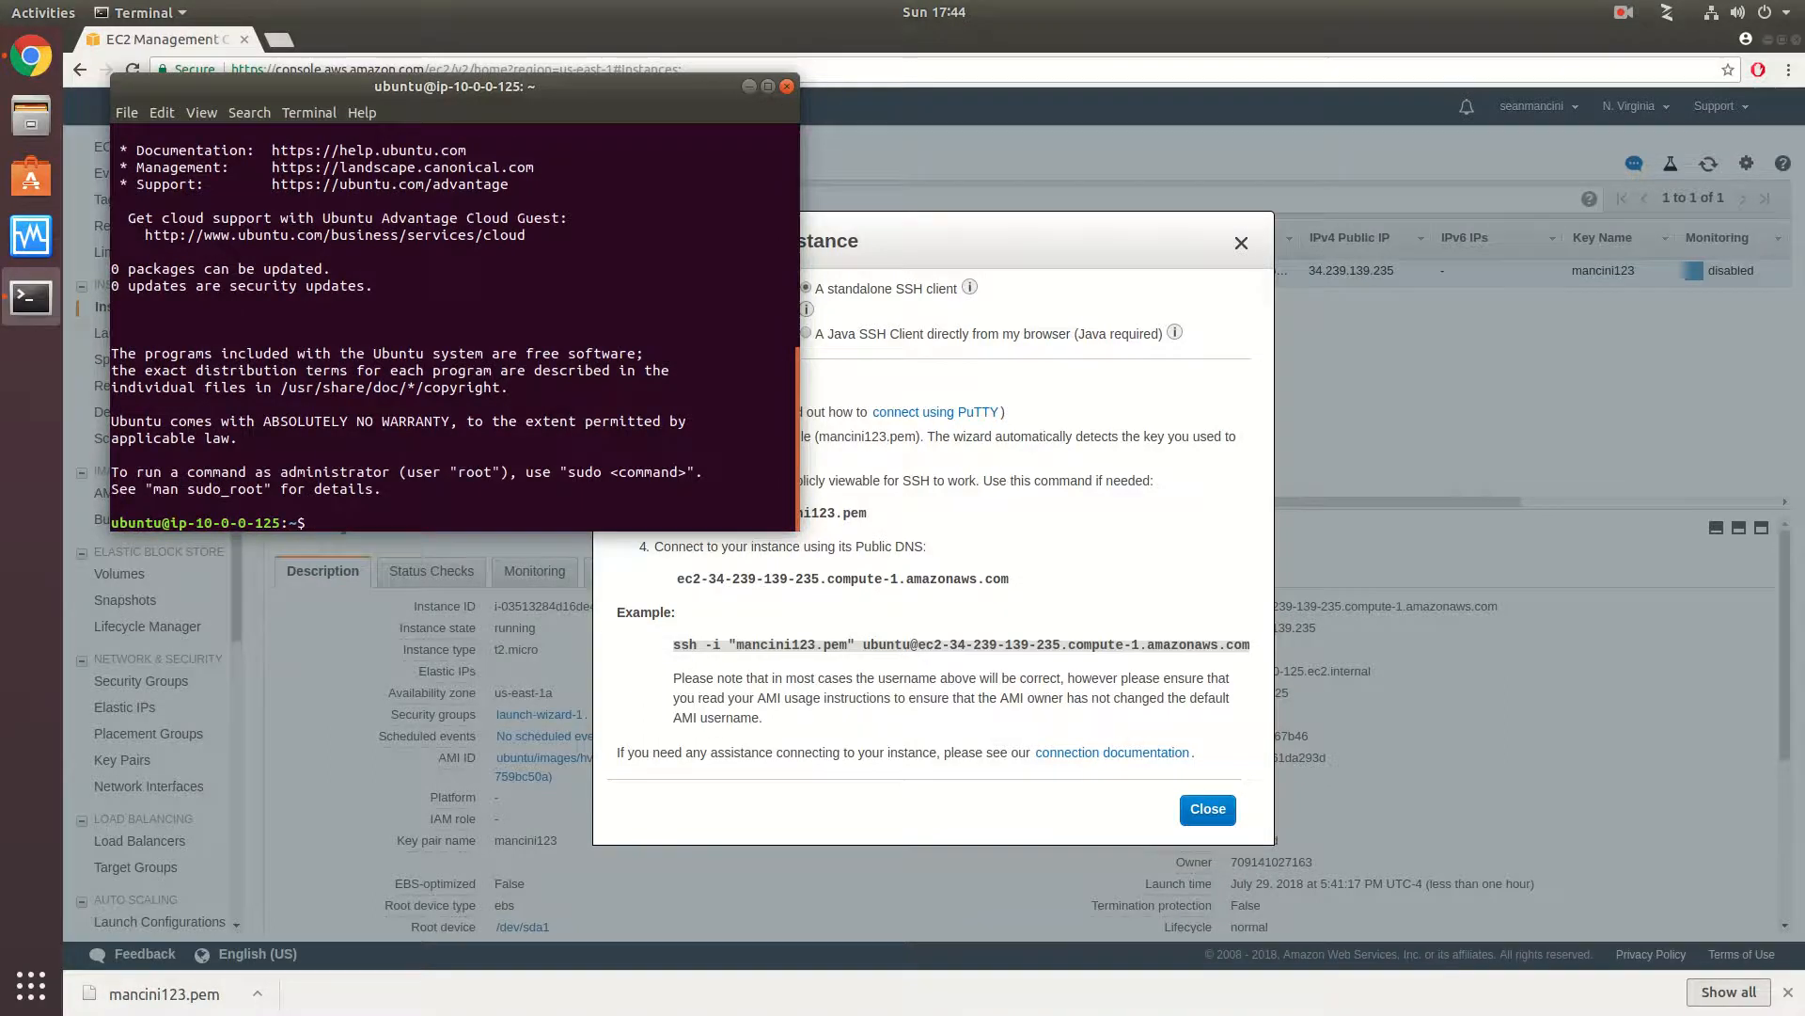
- Maximize the terminal window and try the dps command on the instance
left_click(768, 86)
key("Return")
key("Return")
key("Return")
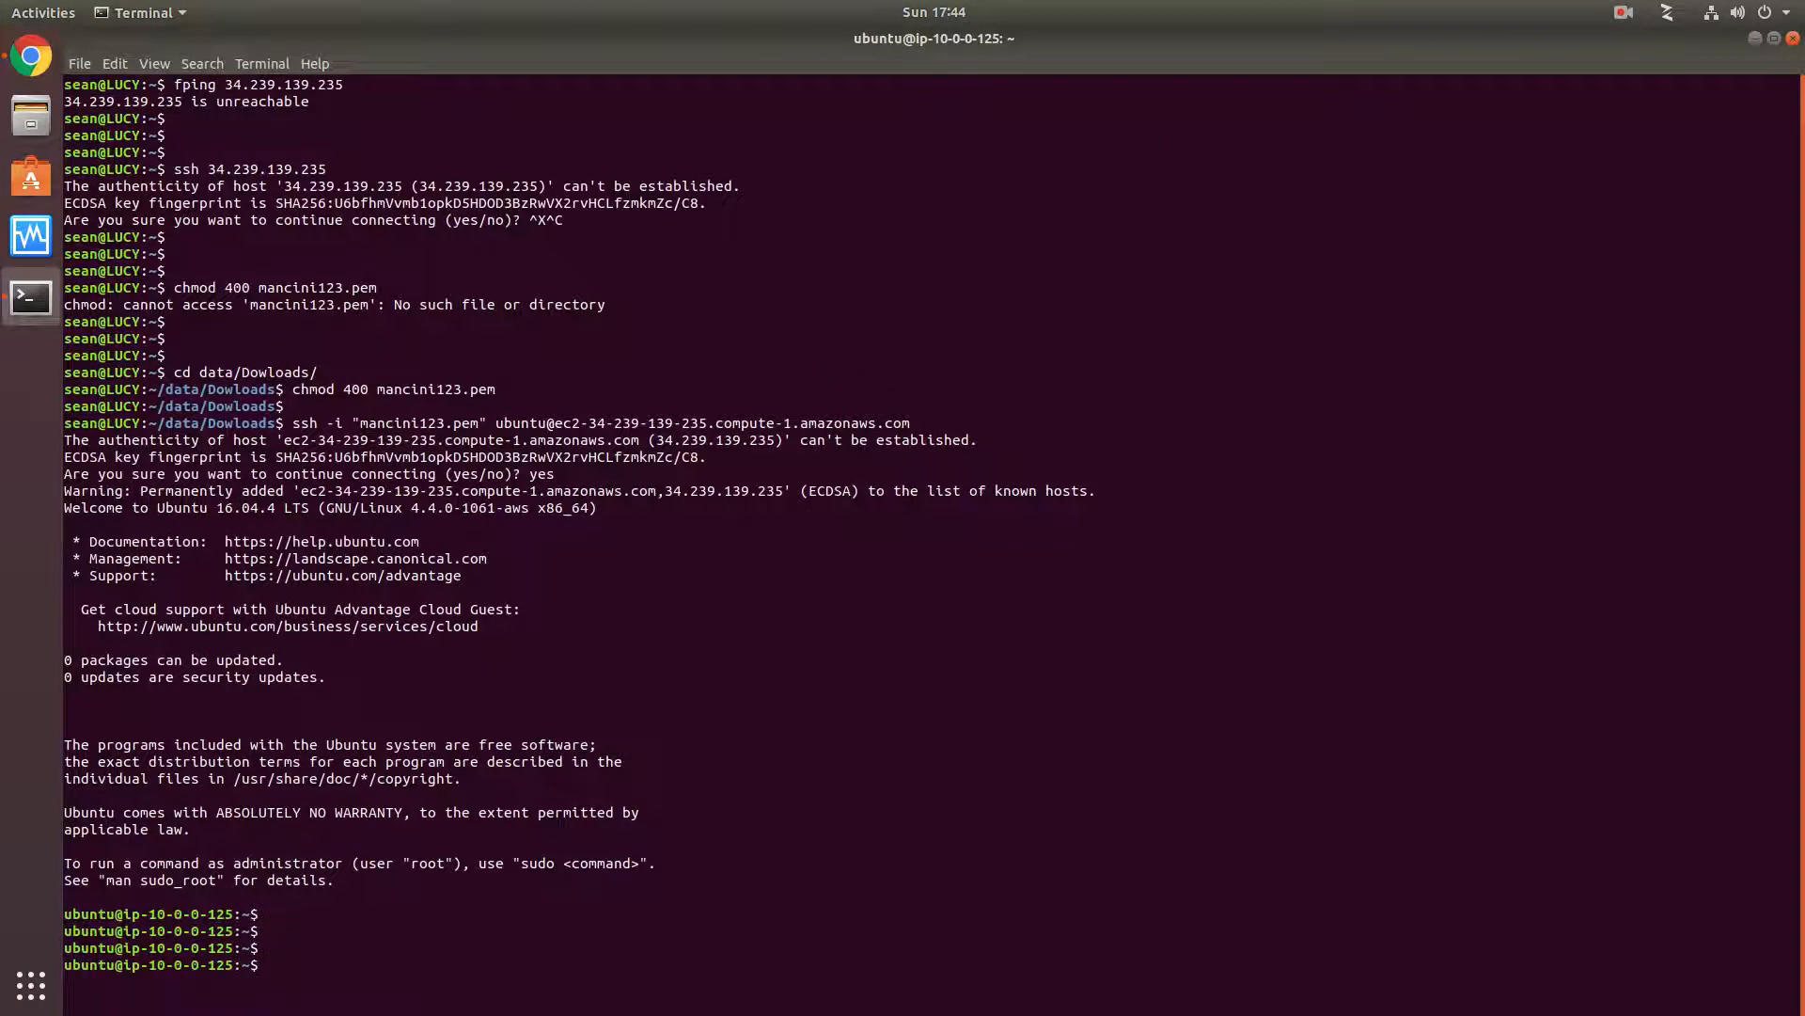
type("dps")
key("Return")
- Run dmesg on the instance to view its kernel messages
key("Return")
key("Return")
key("Return")
type("d")
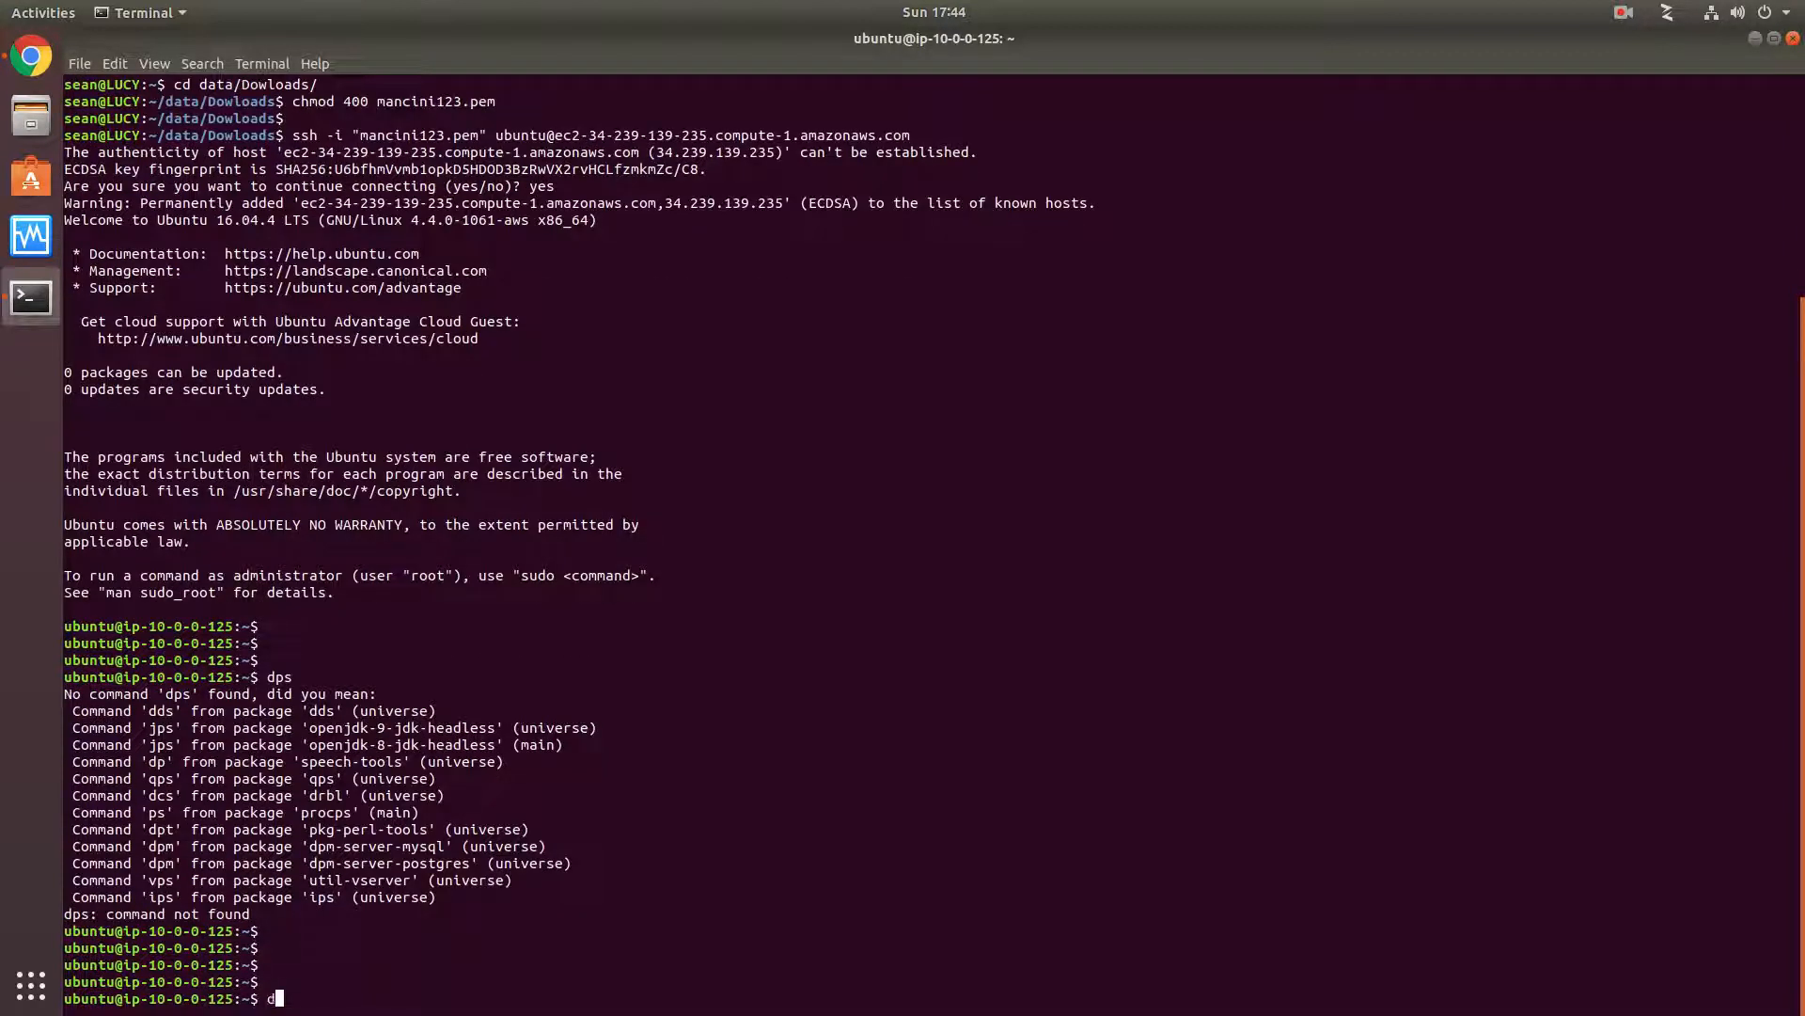
type("mseg")
key("Return")
key("Return")
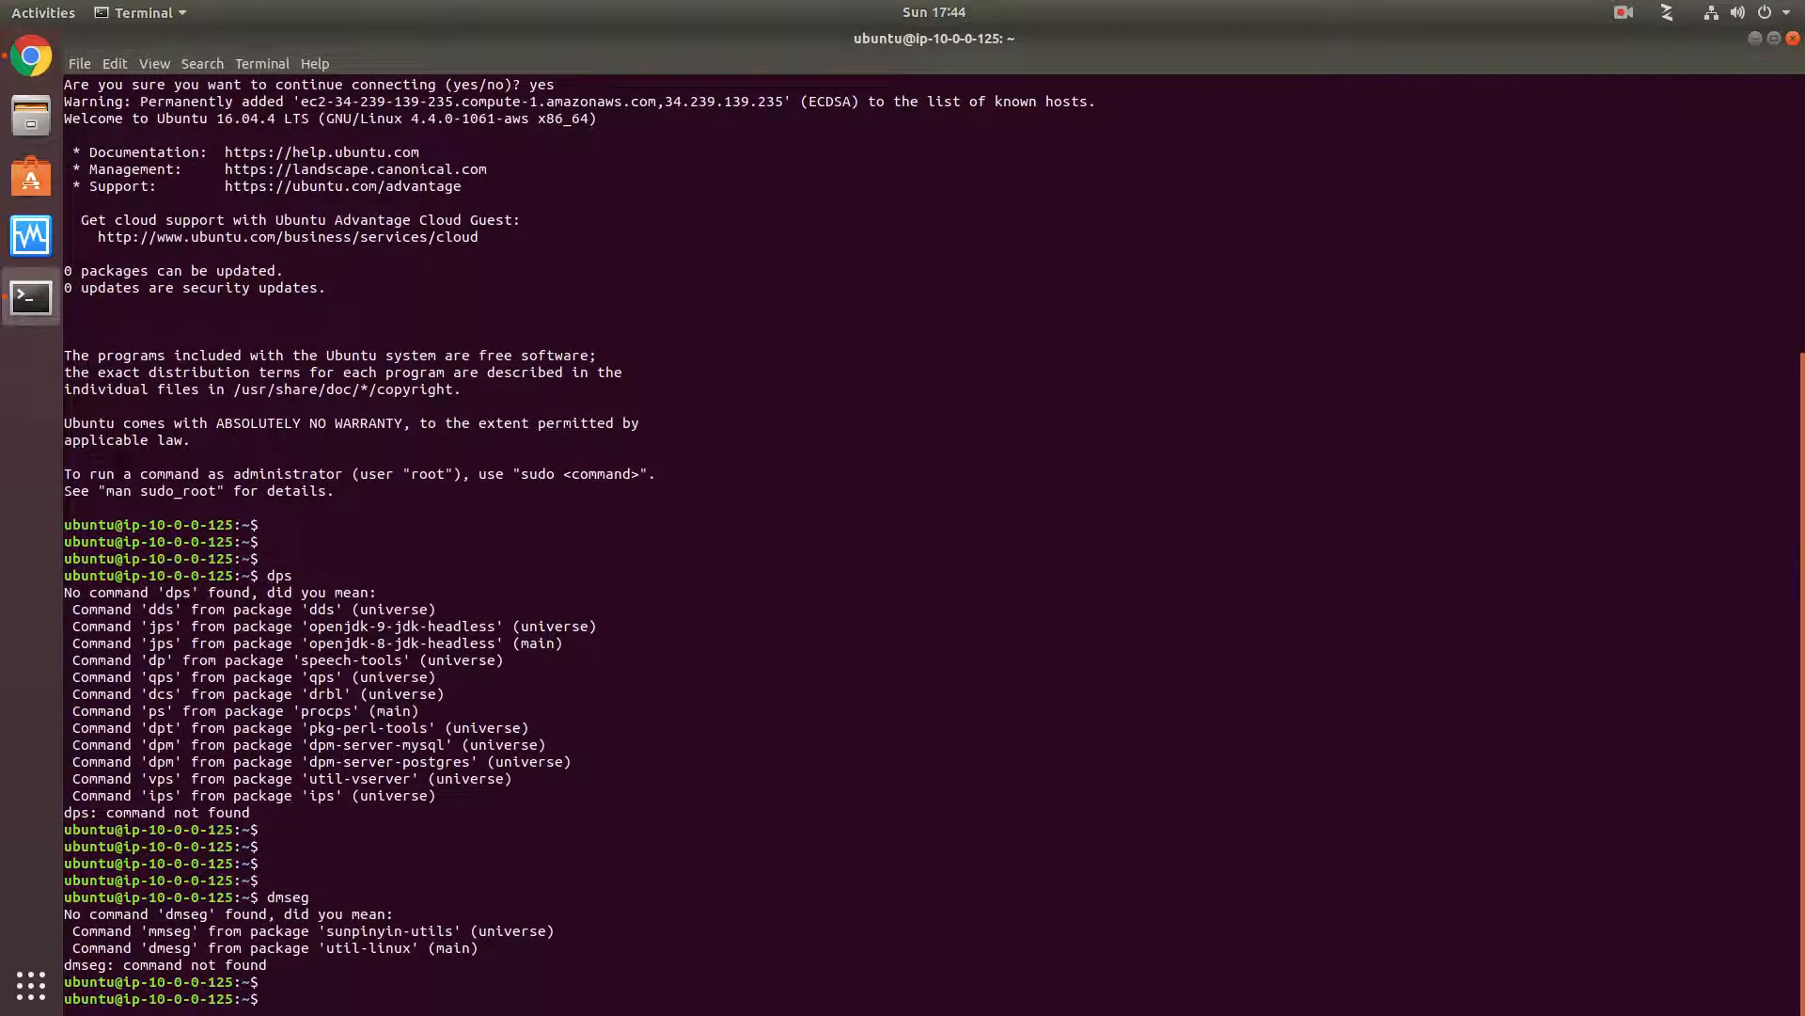
type("dmesg")
key("Return")
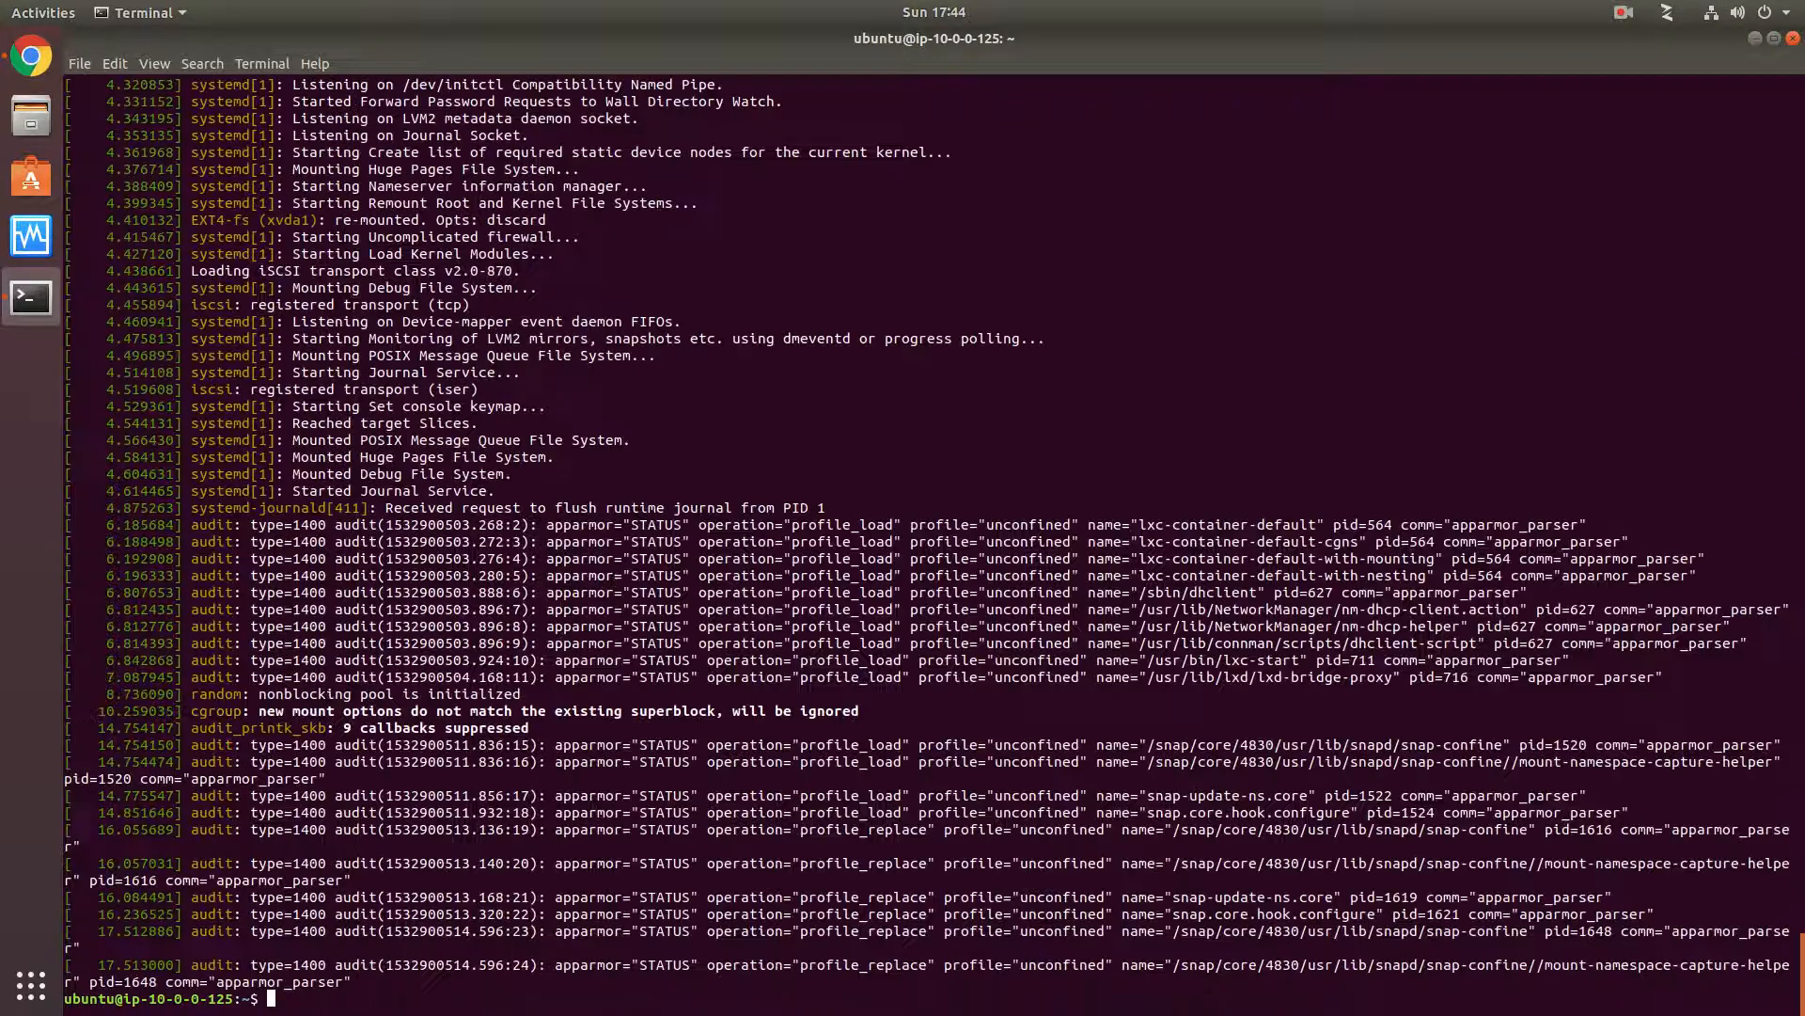
key("Return")
key("Return")
key("Return")
key("Return")
- Run uptime on the instance to check how long it has been running
type("uptime")
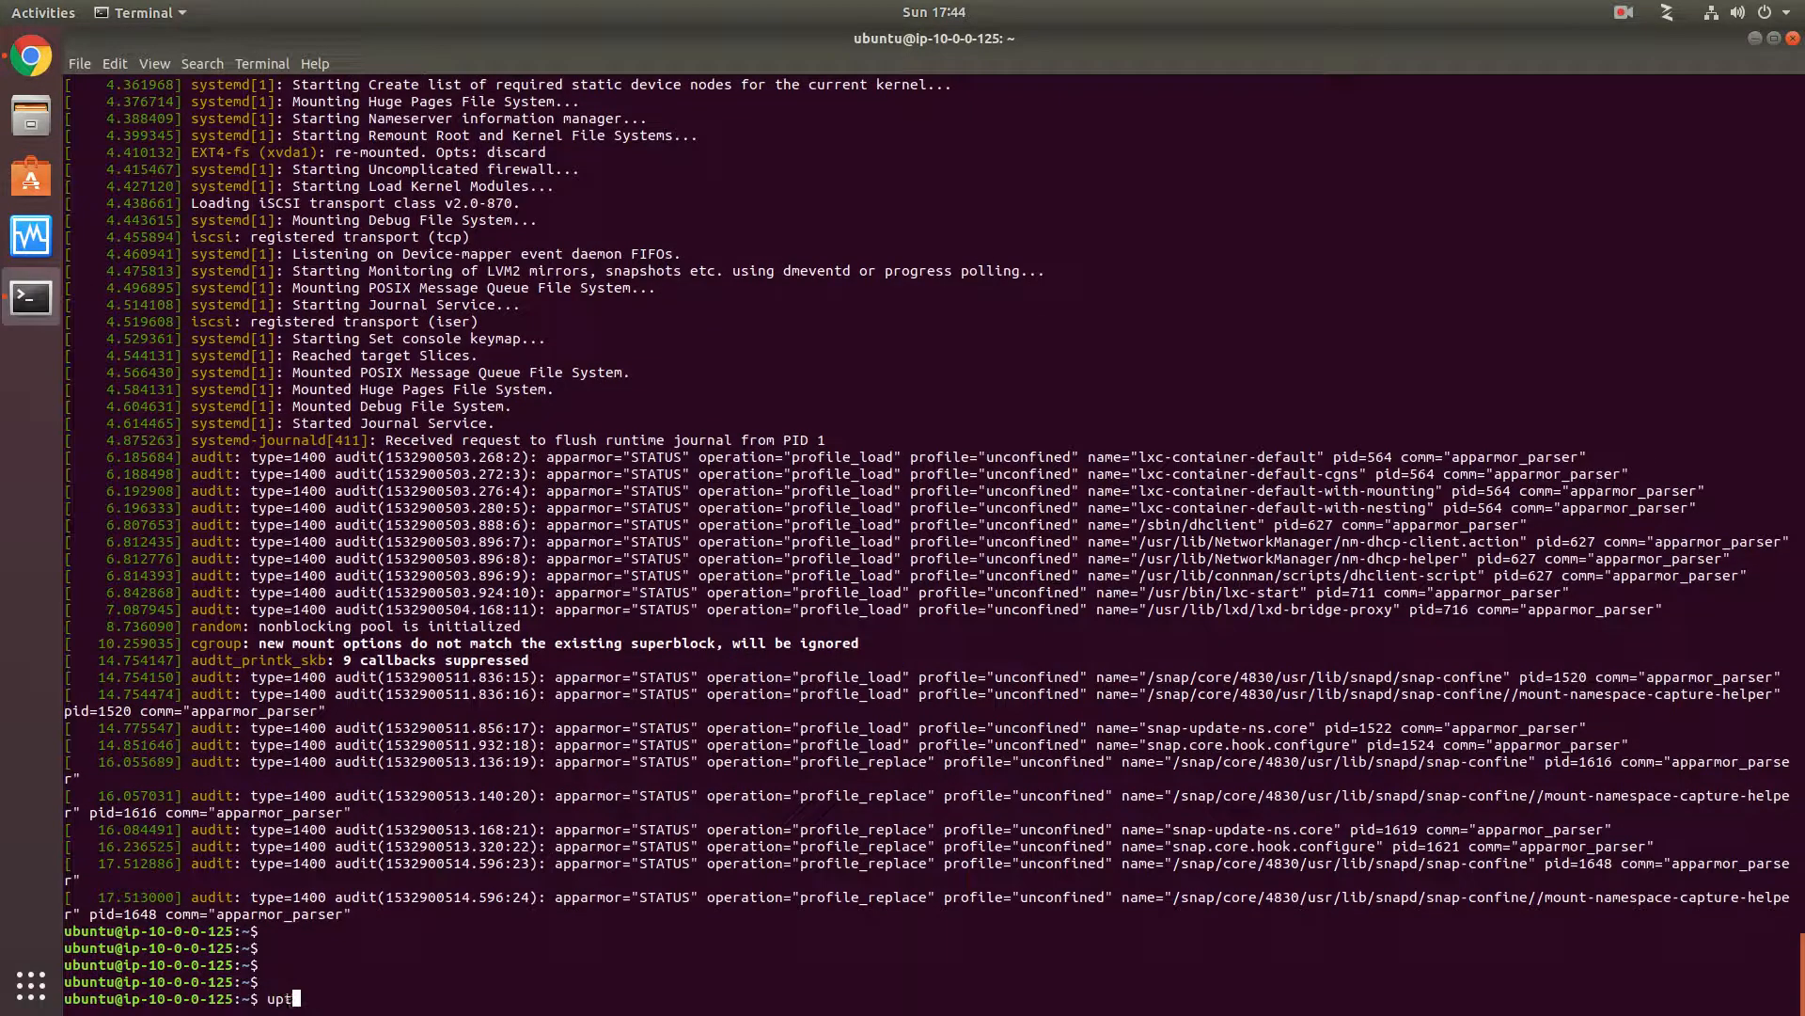
key("Return")
key("Return")
key("Return")
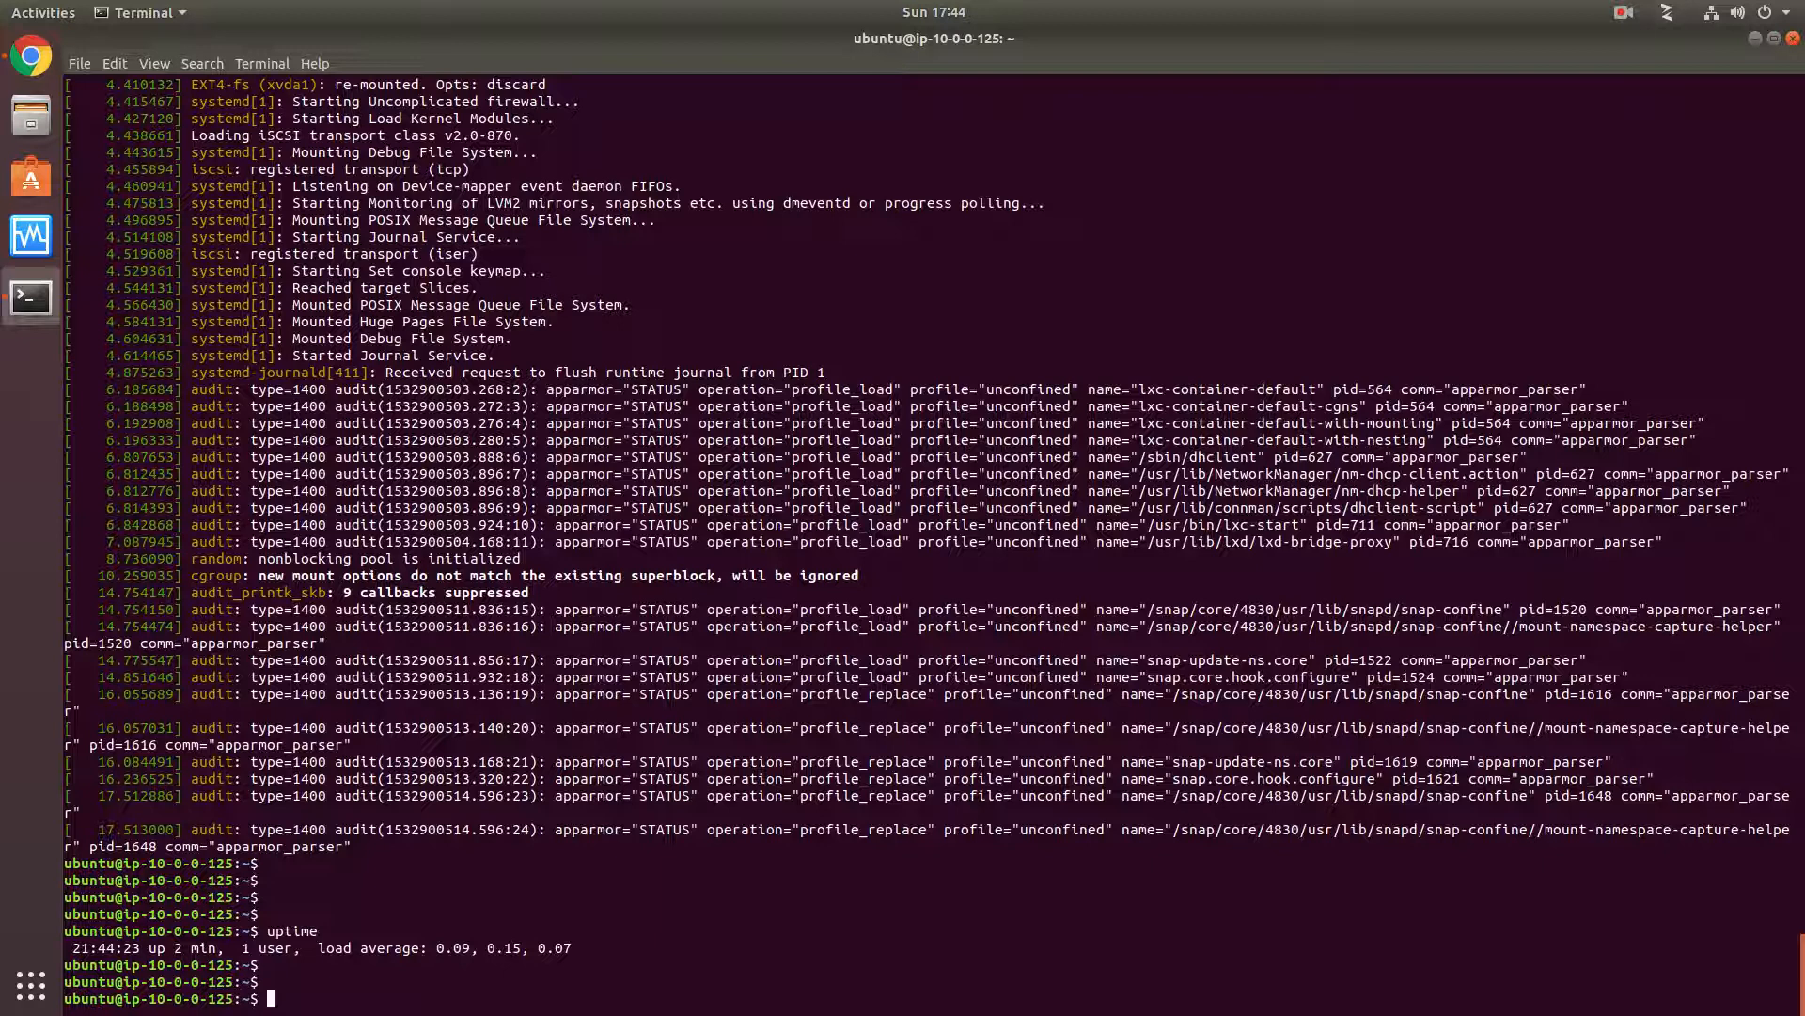
- Close the terminal along with its SSH session, and dismiss the instance's connection instructions
left_click(1793, 37)
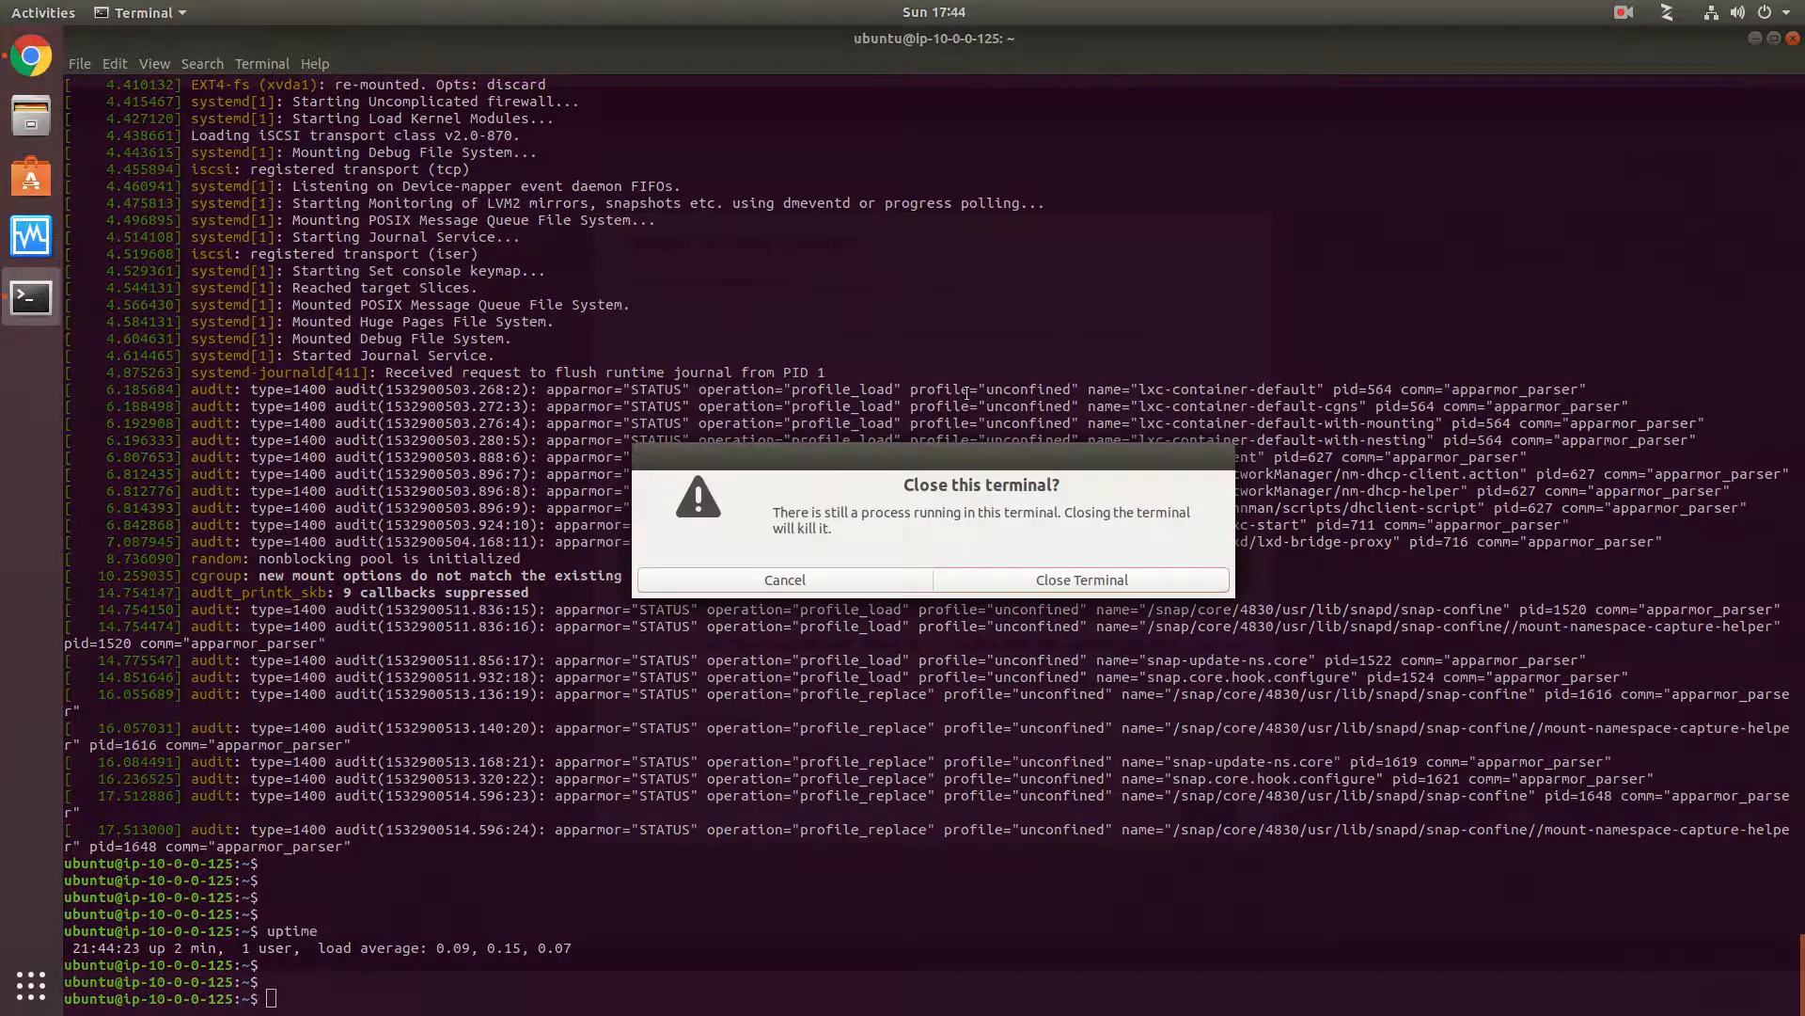
left_click(1082, 579)
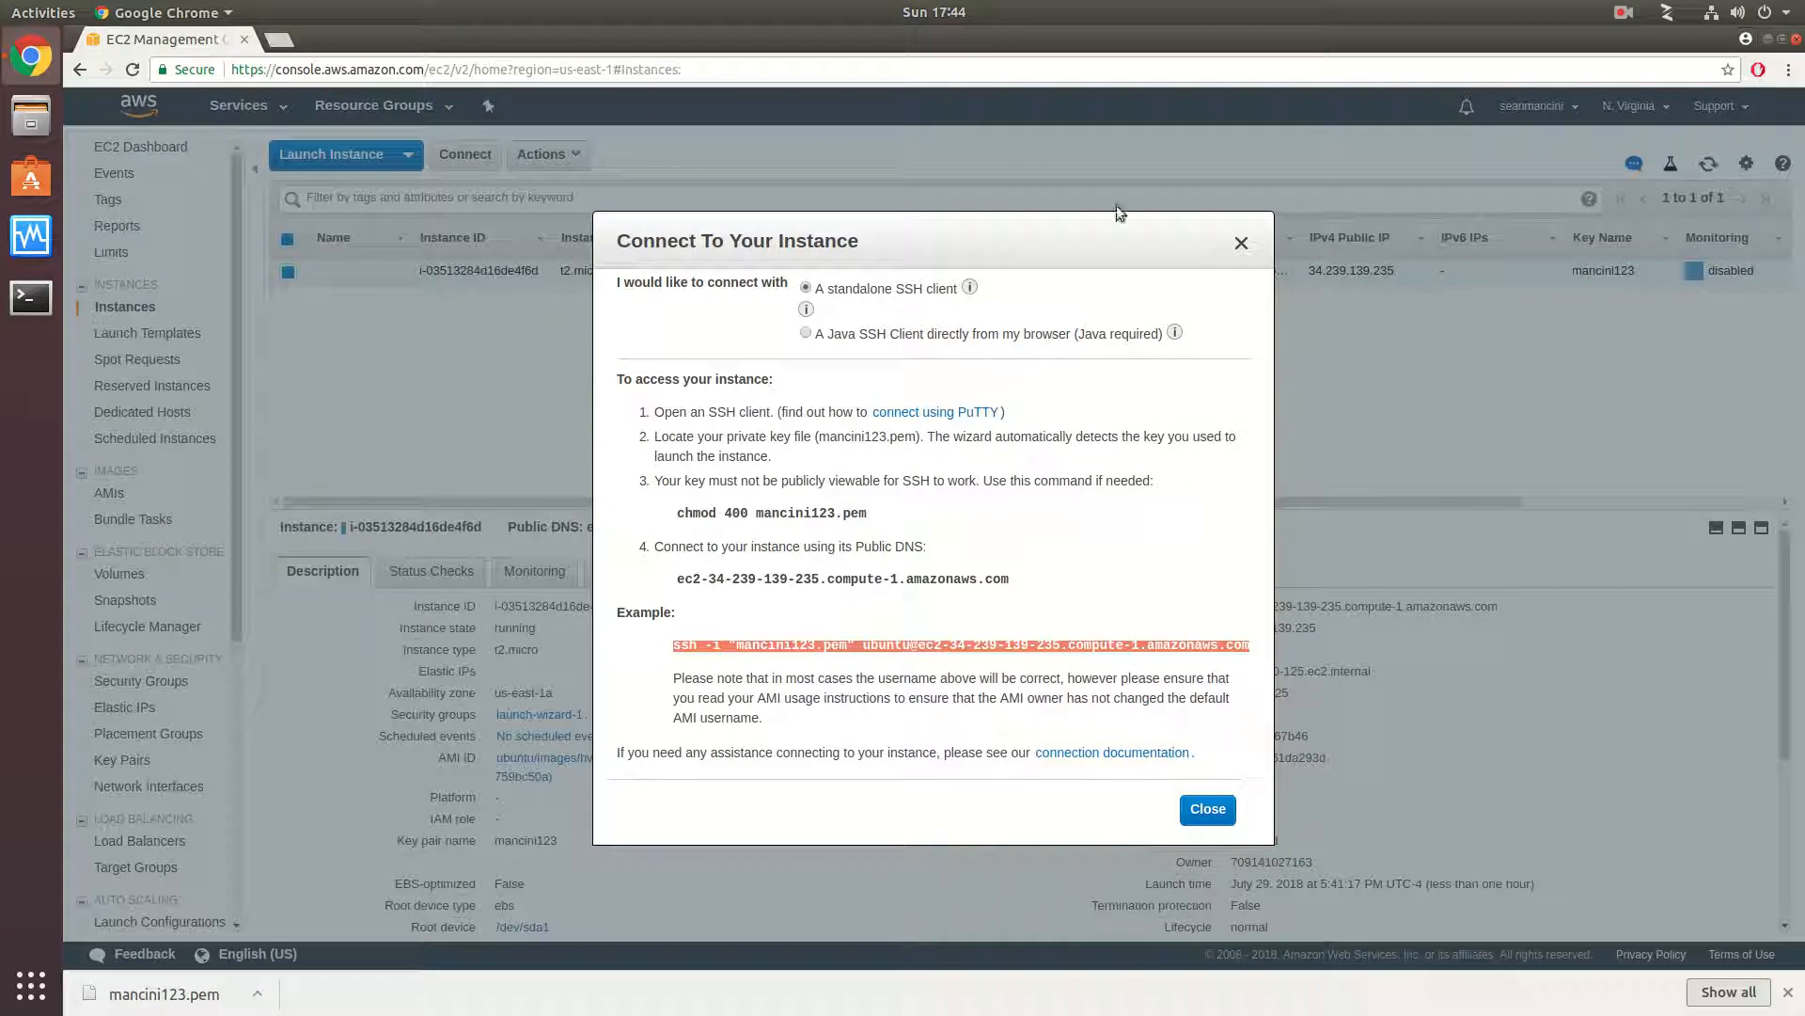
left_click(1241, 242)
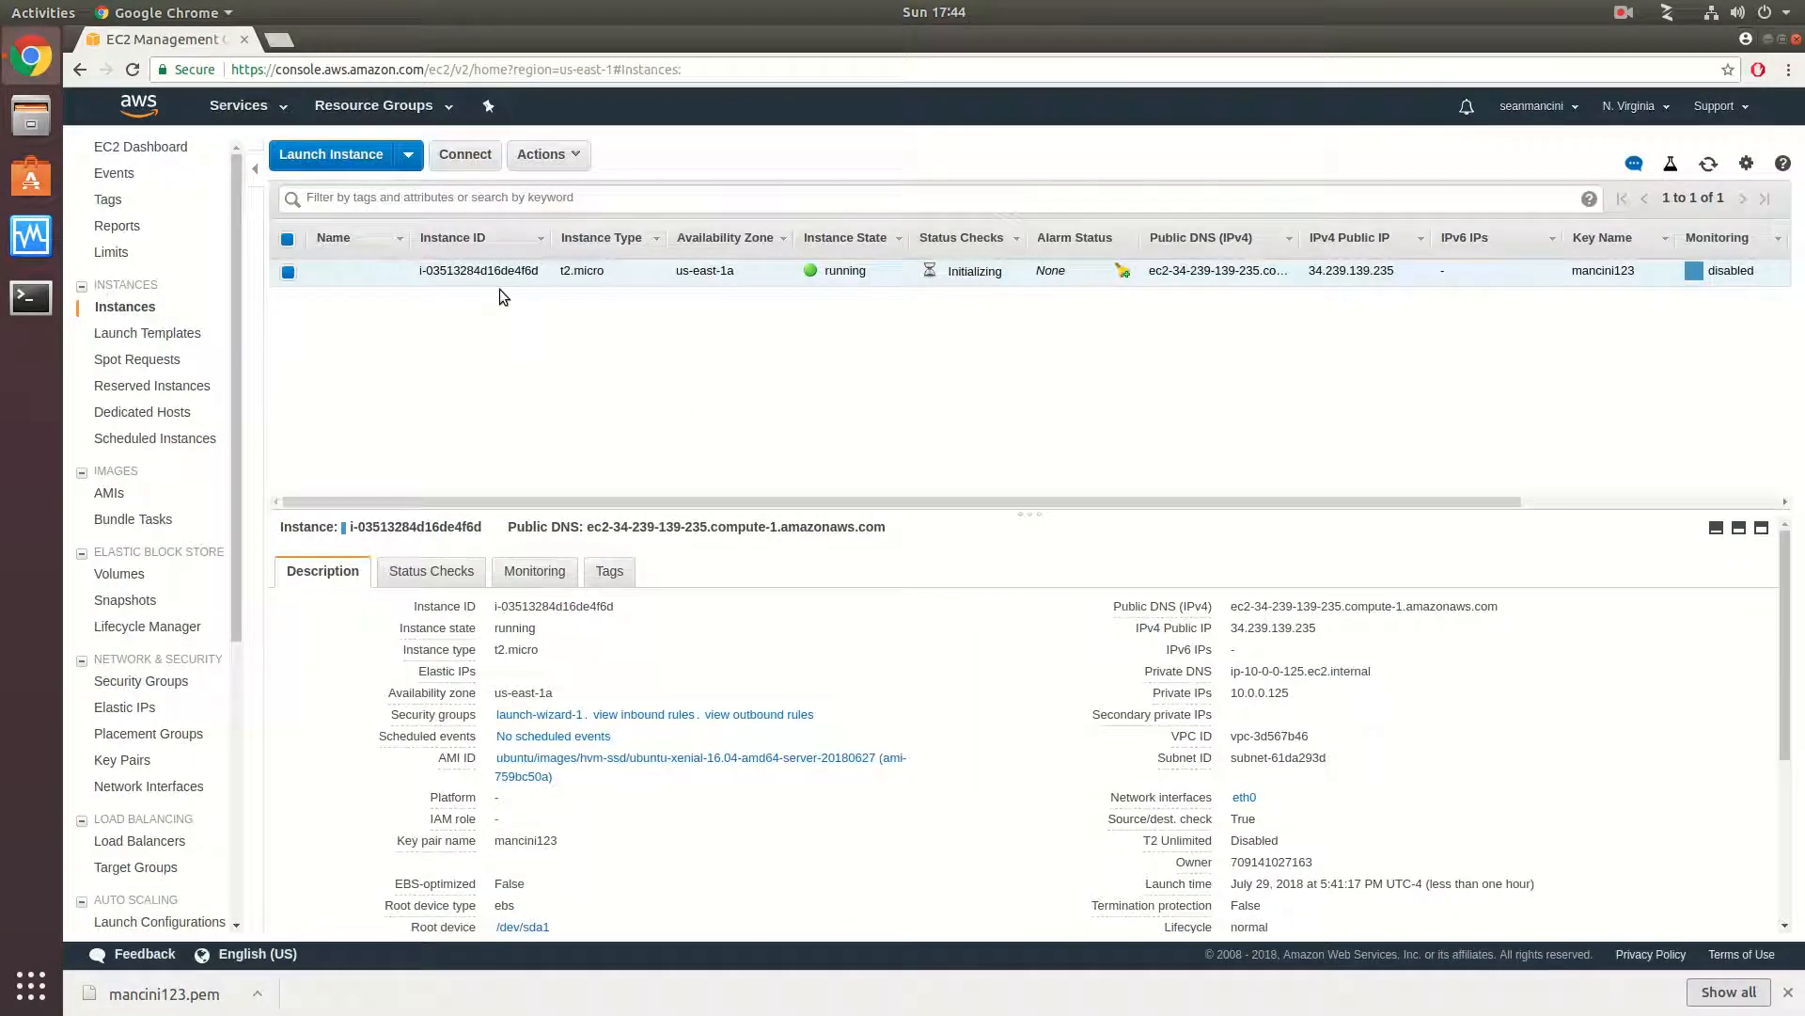
- Terminate the running t2.micro instance and confirm its termination
left_click(579, 156)
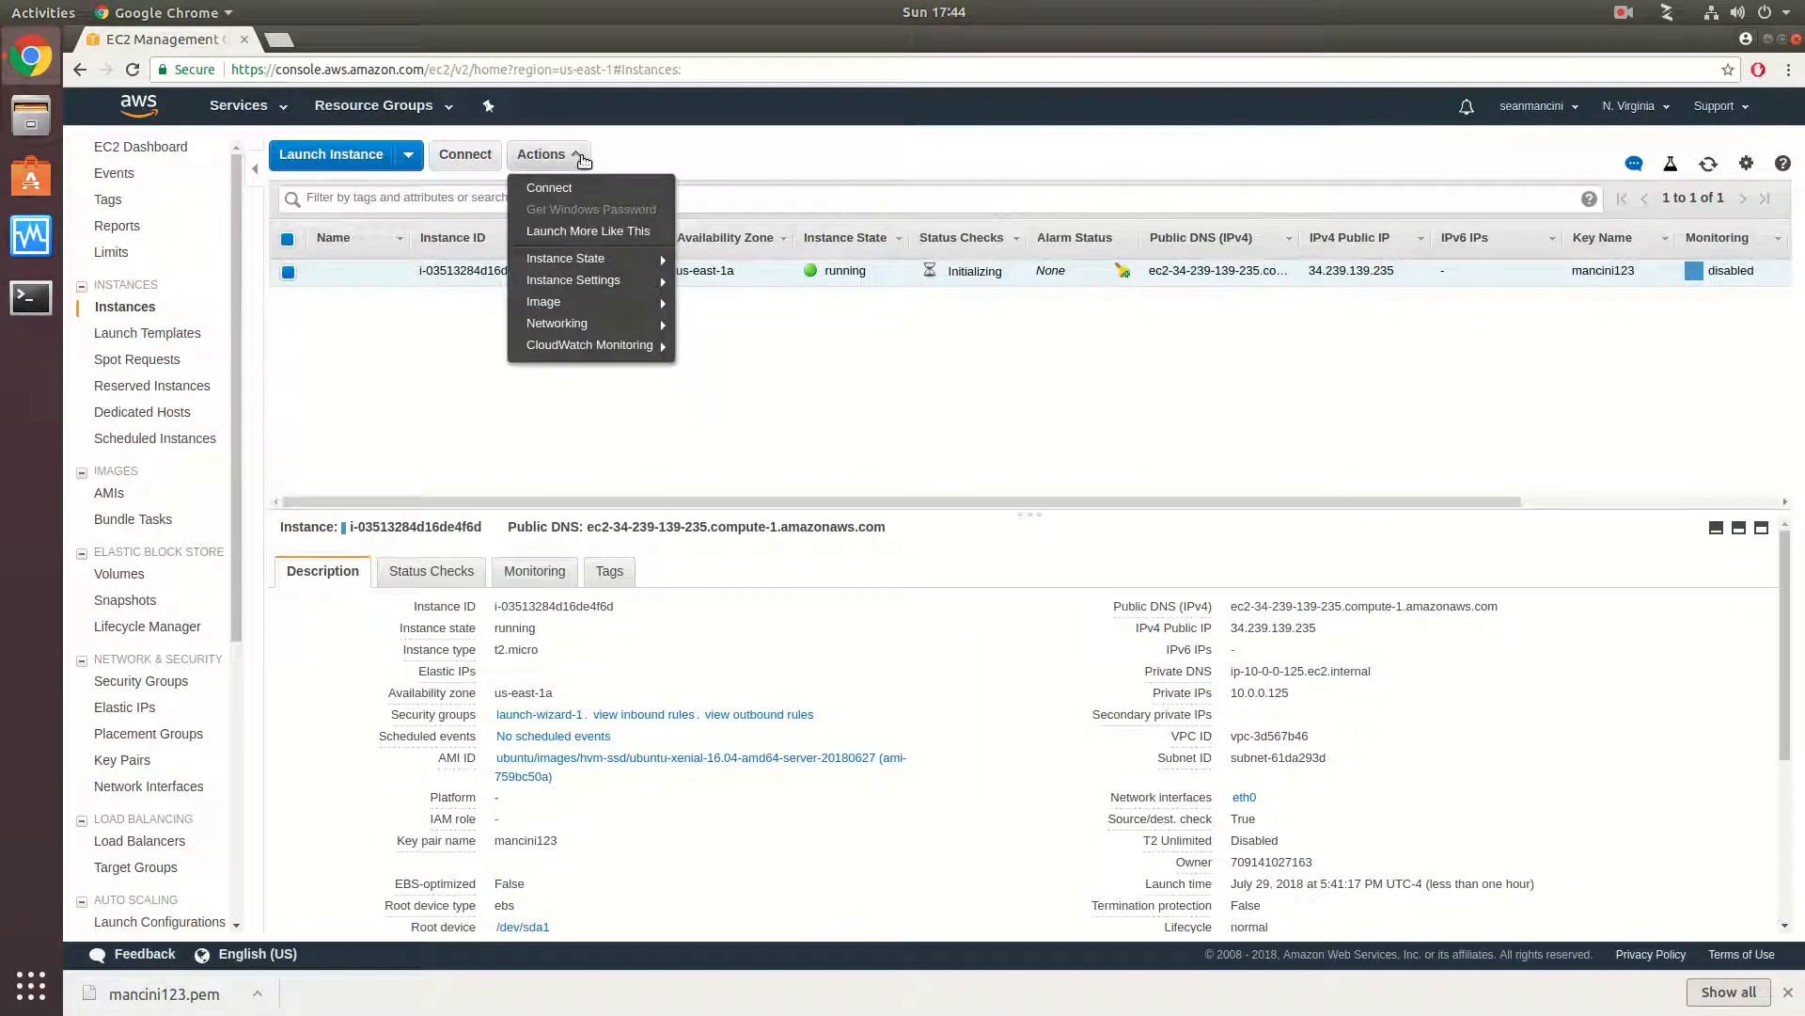
mouse_move(607, 259)
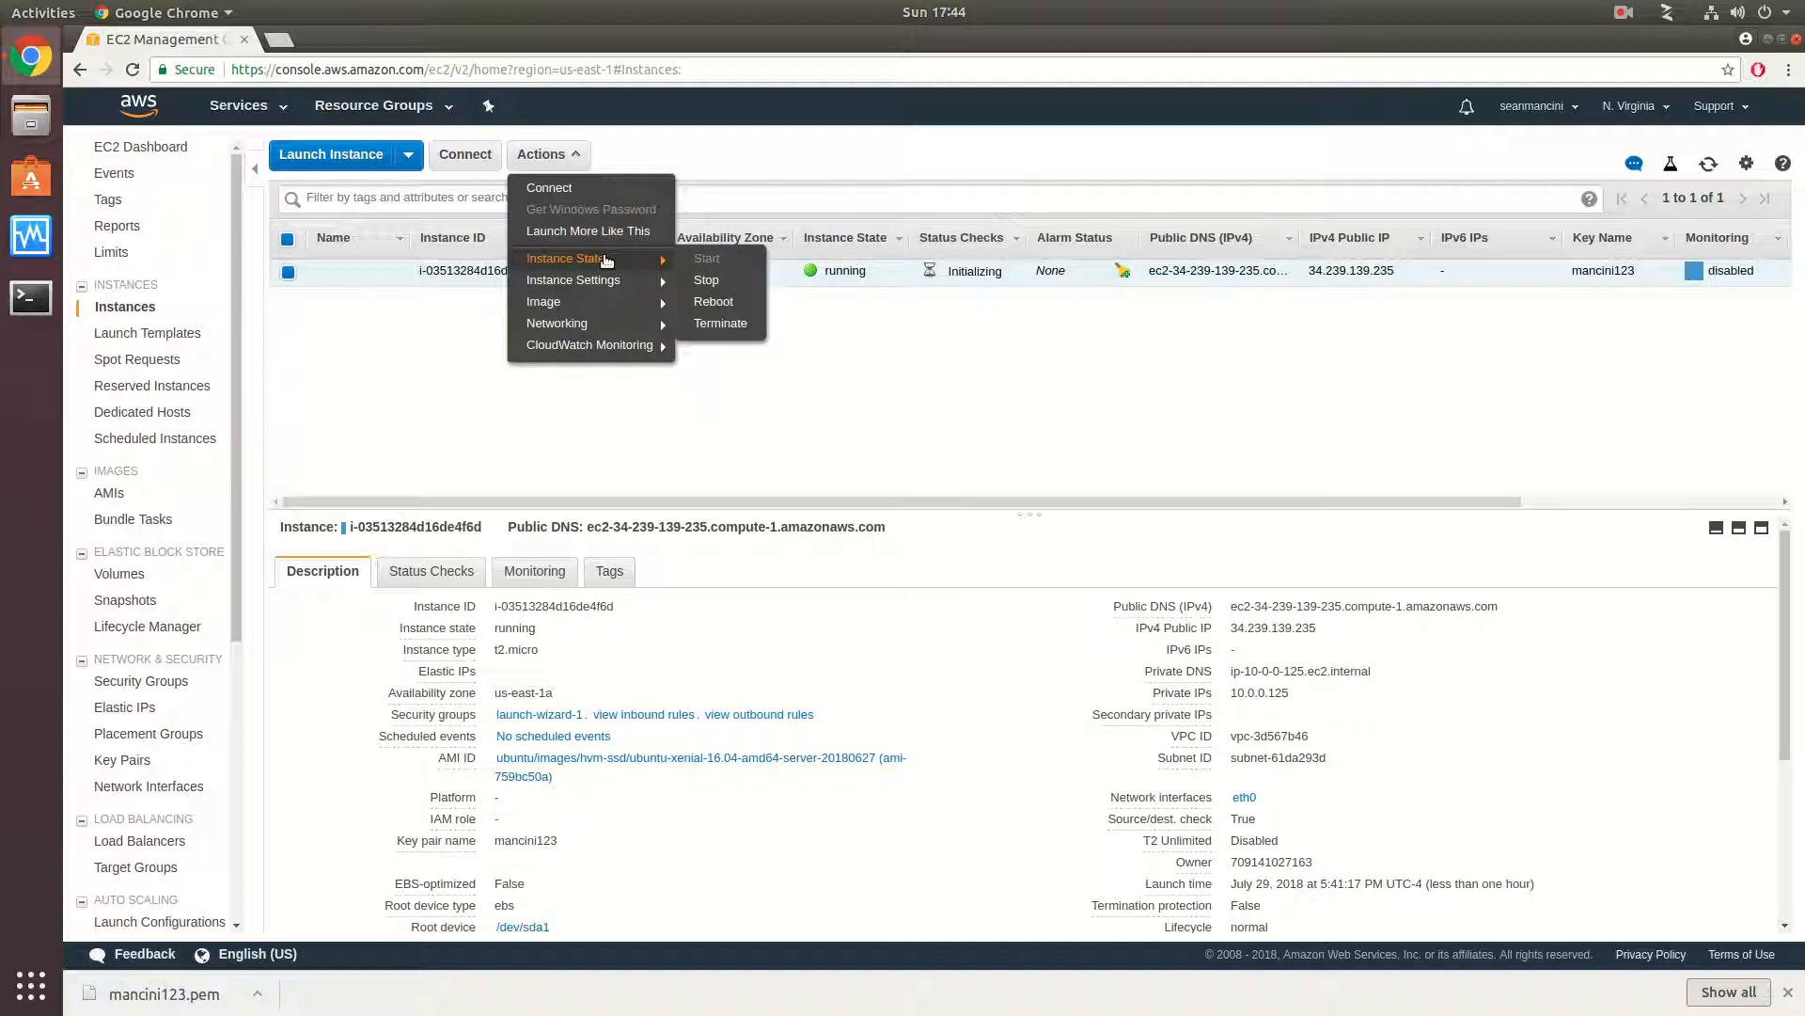
left_click(720, 323)
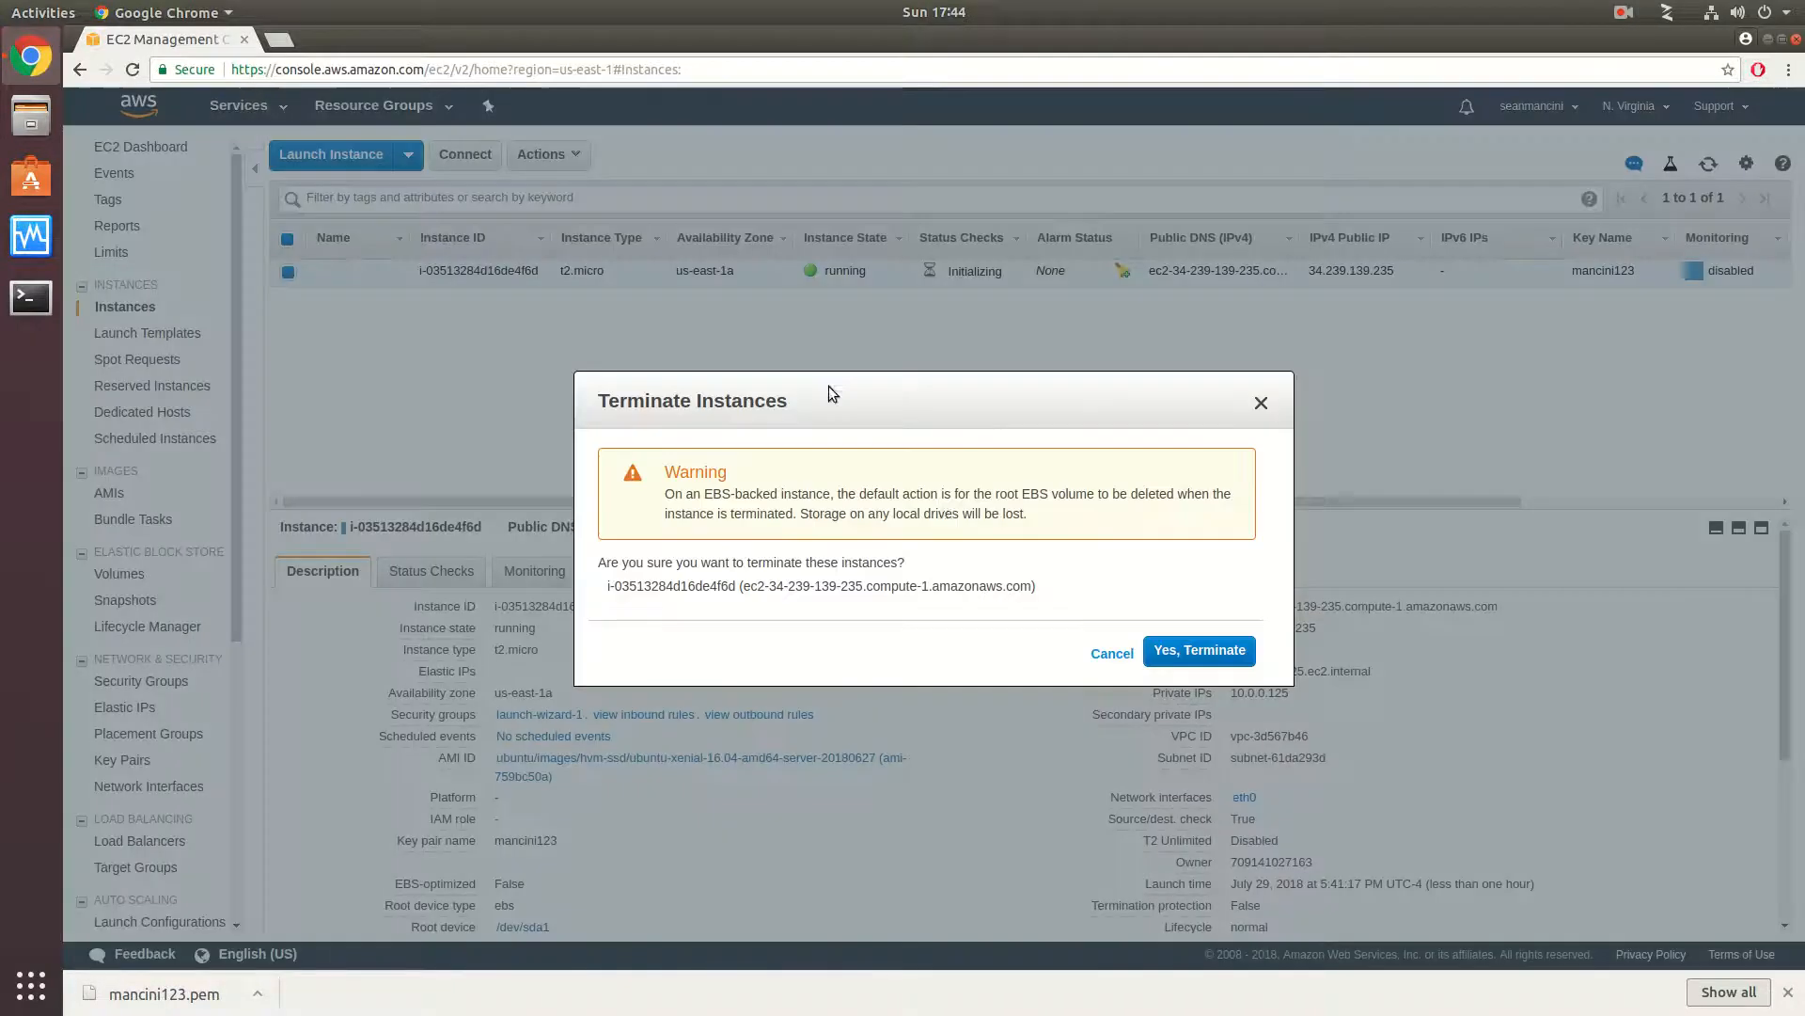
left_click(1190, 655)
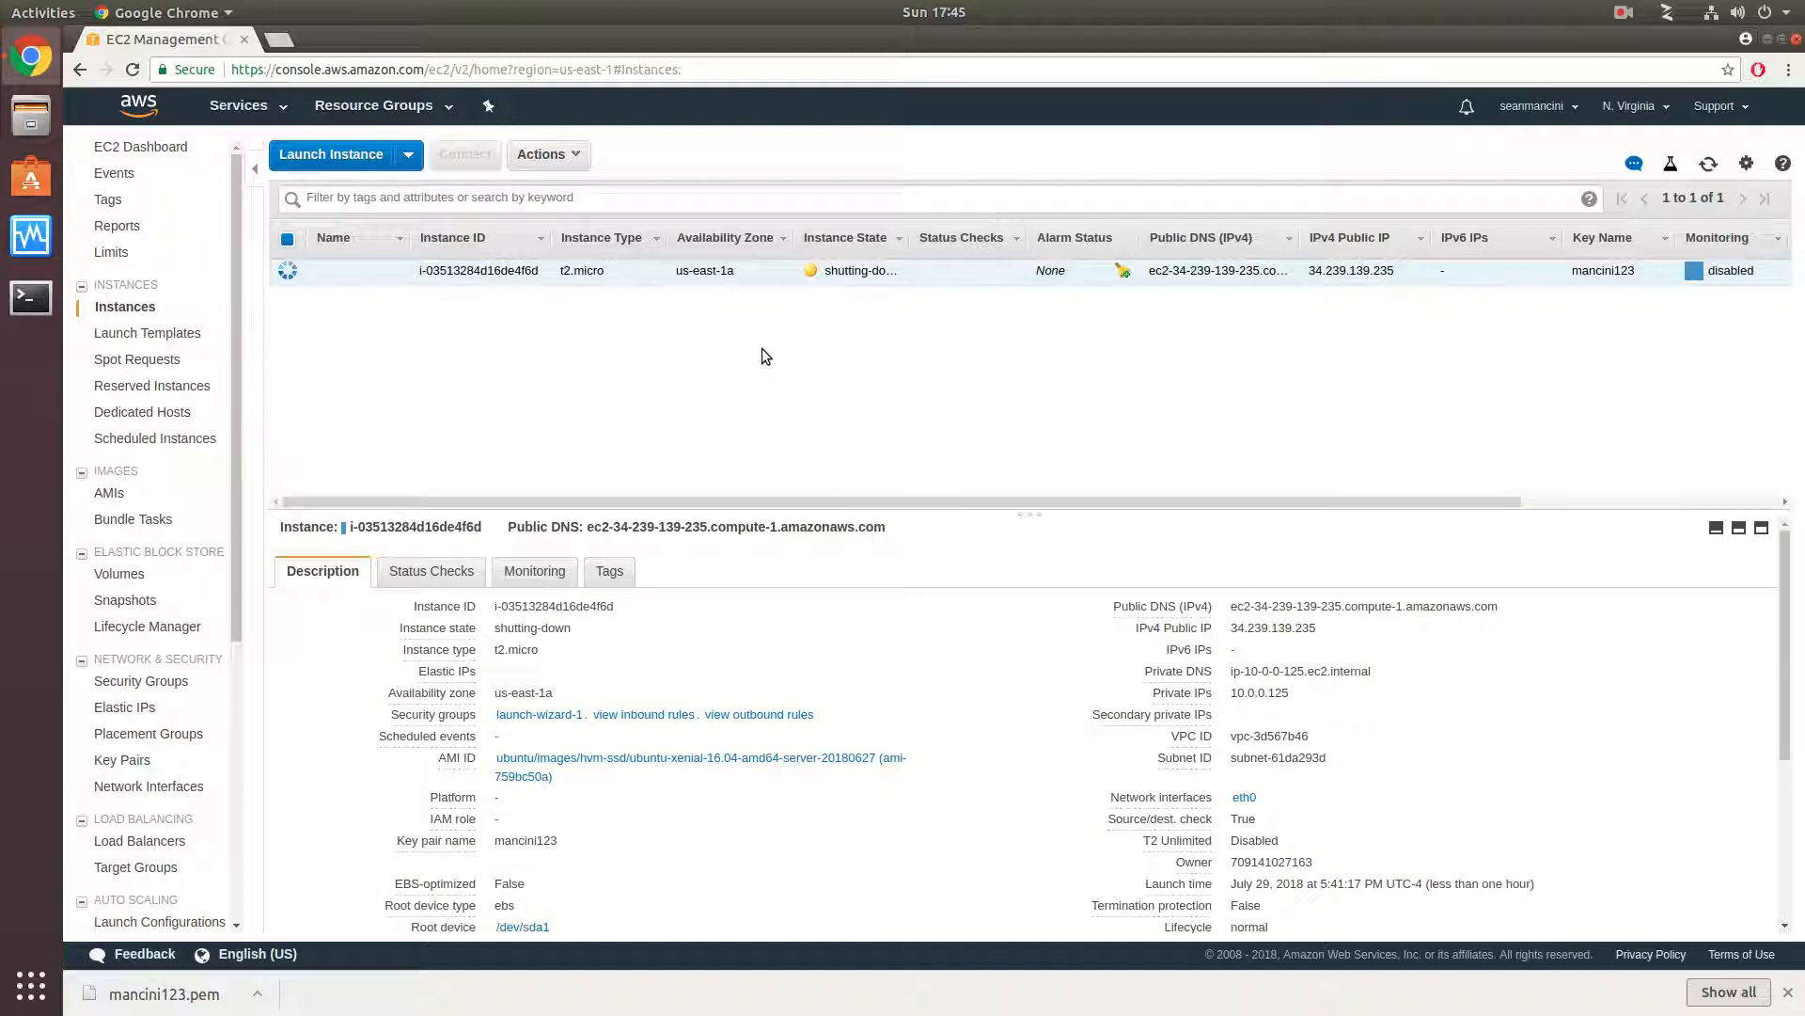
- Start a new launch with Ubuntu Server 16.04 LTS on t2.micro, keep the default instance details, and go to the launch review
left_click(351, 154)
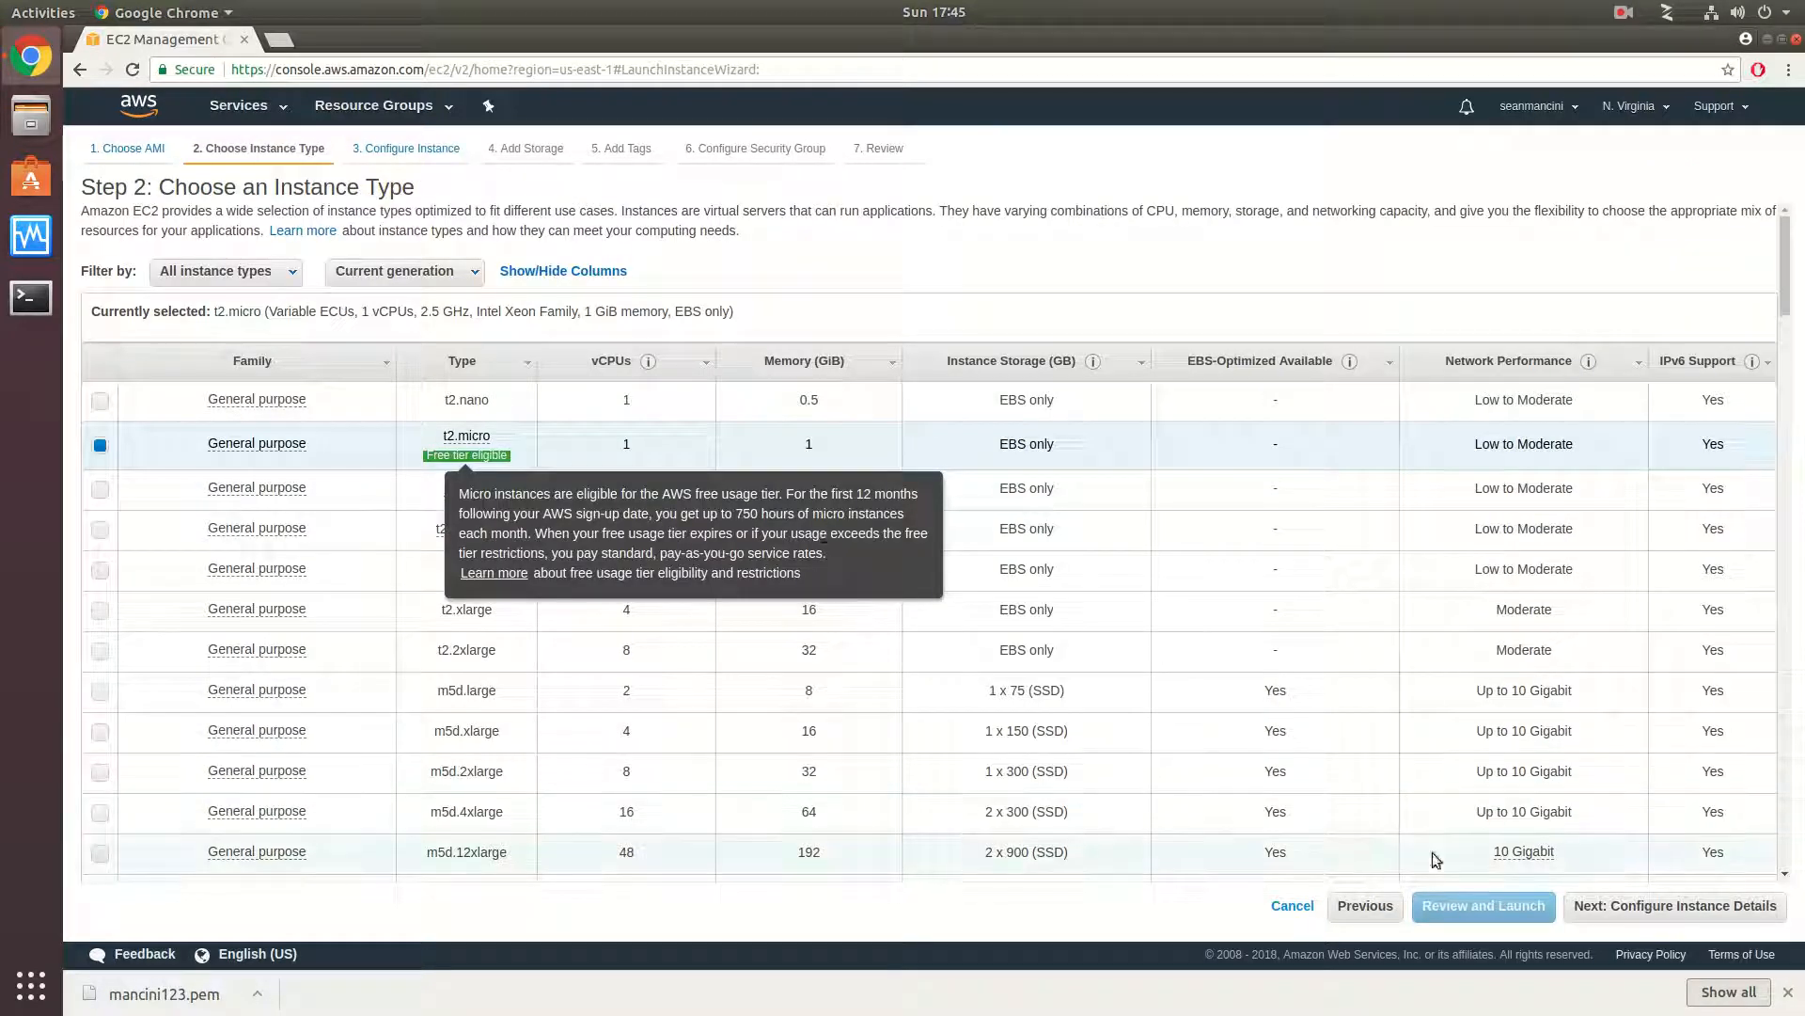
left_click(1617, 910)
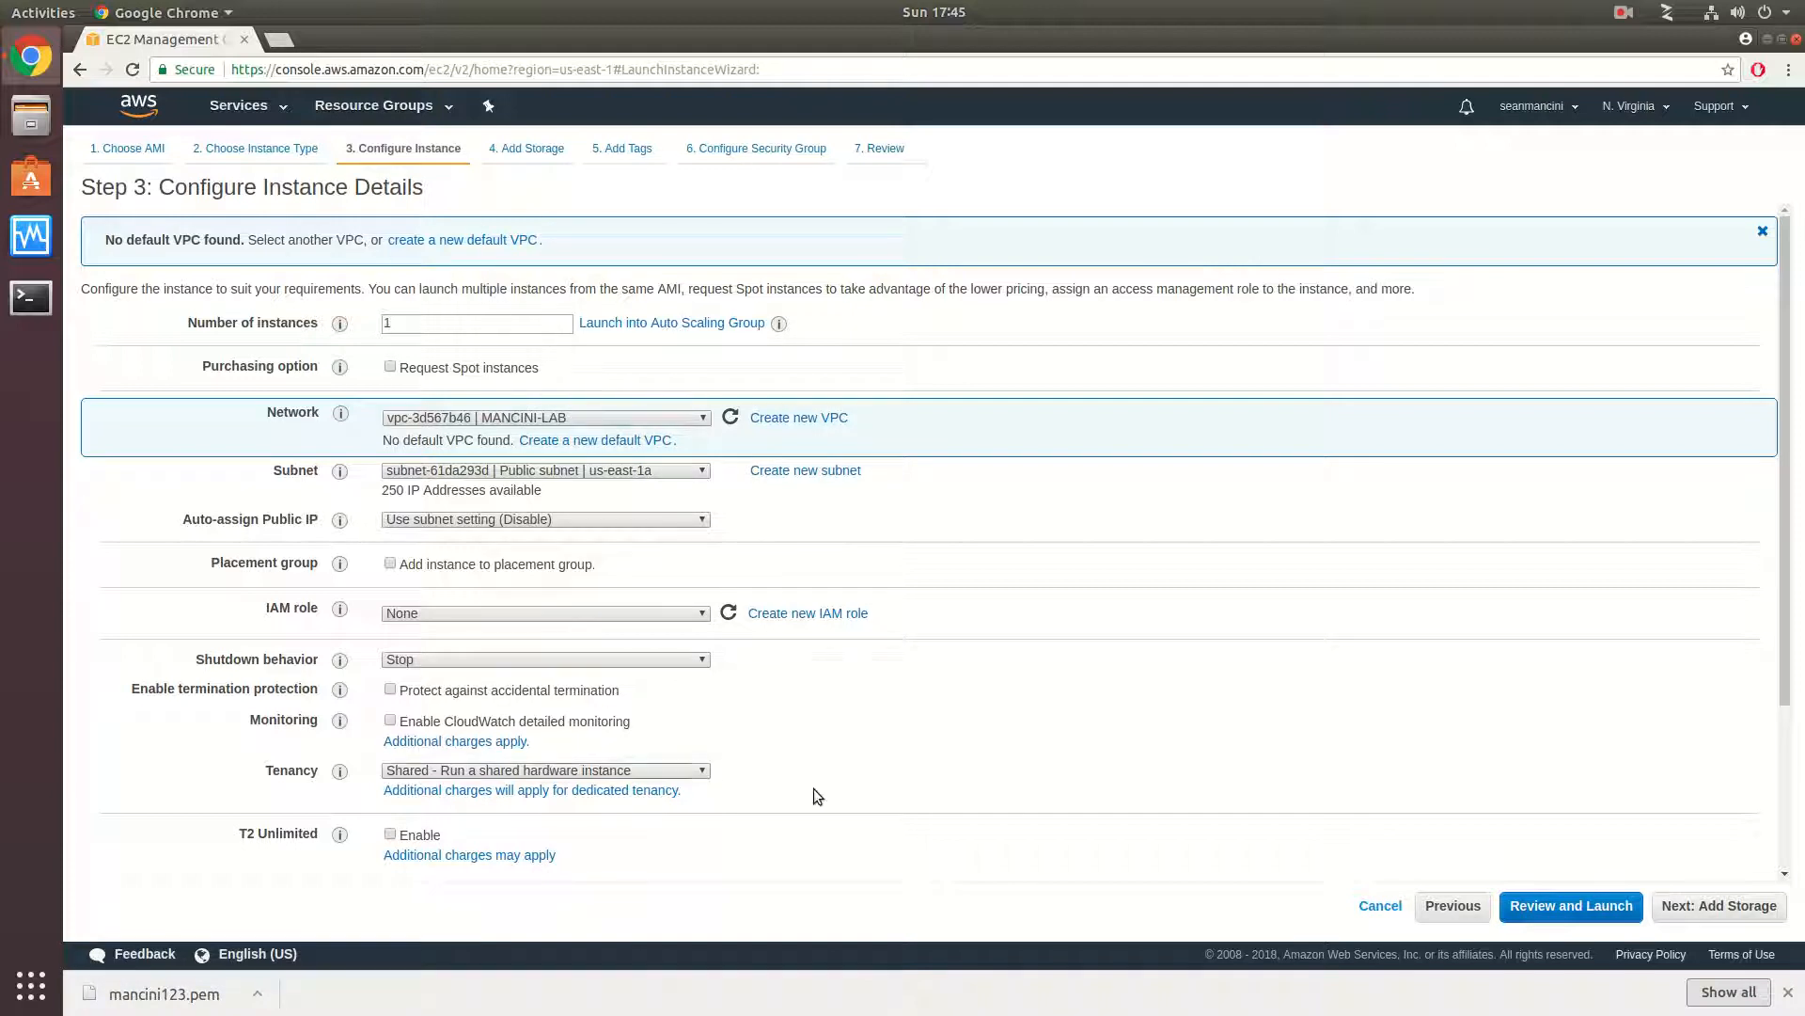
left_click(1527, 910)
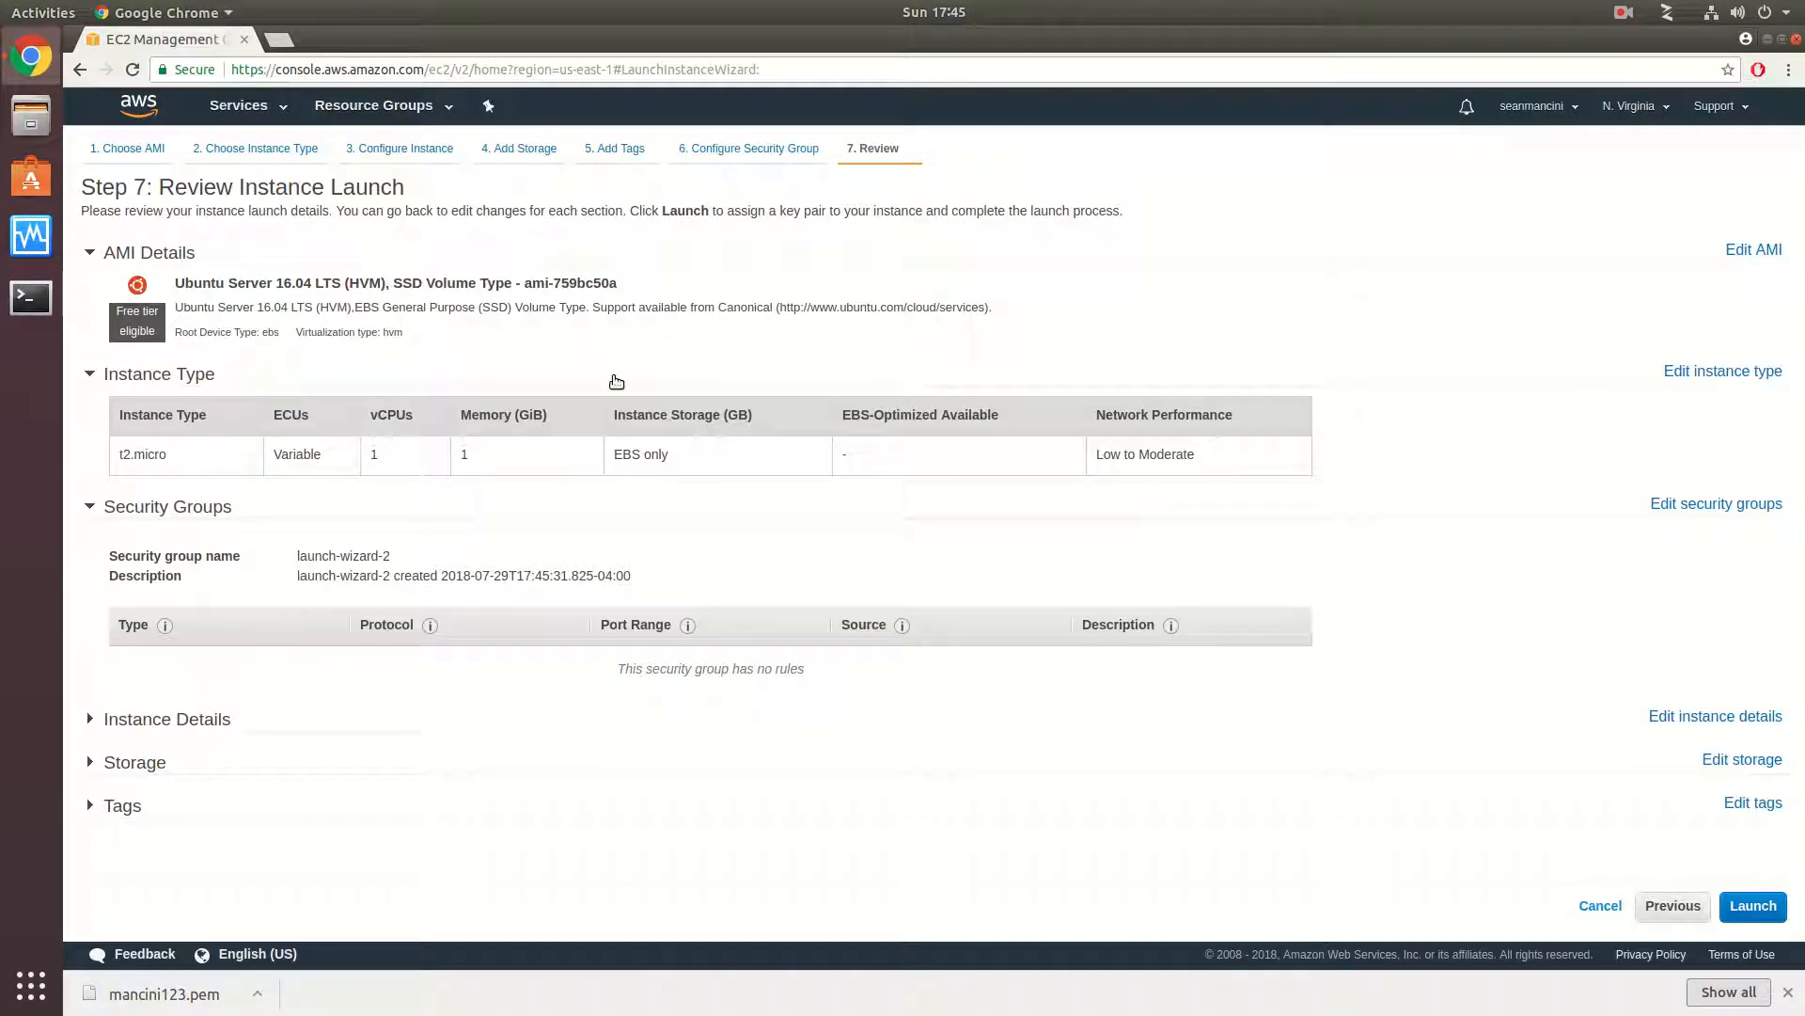
- Expand the storage details in the launch review and examine the root volume's settings
triple_click(636, 447)
left_click(136, 763)
scroll(491, 670, "down", 1)
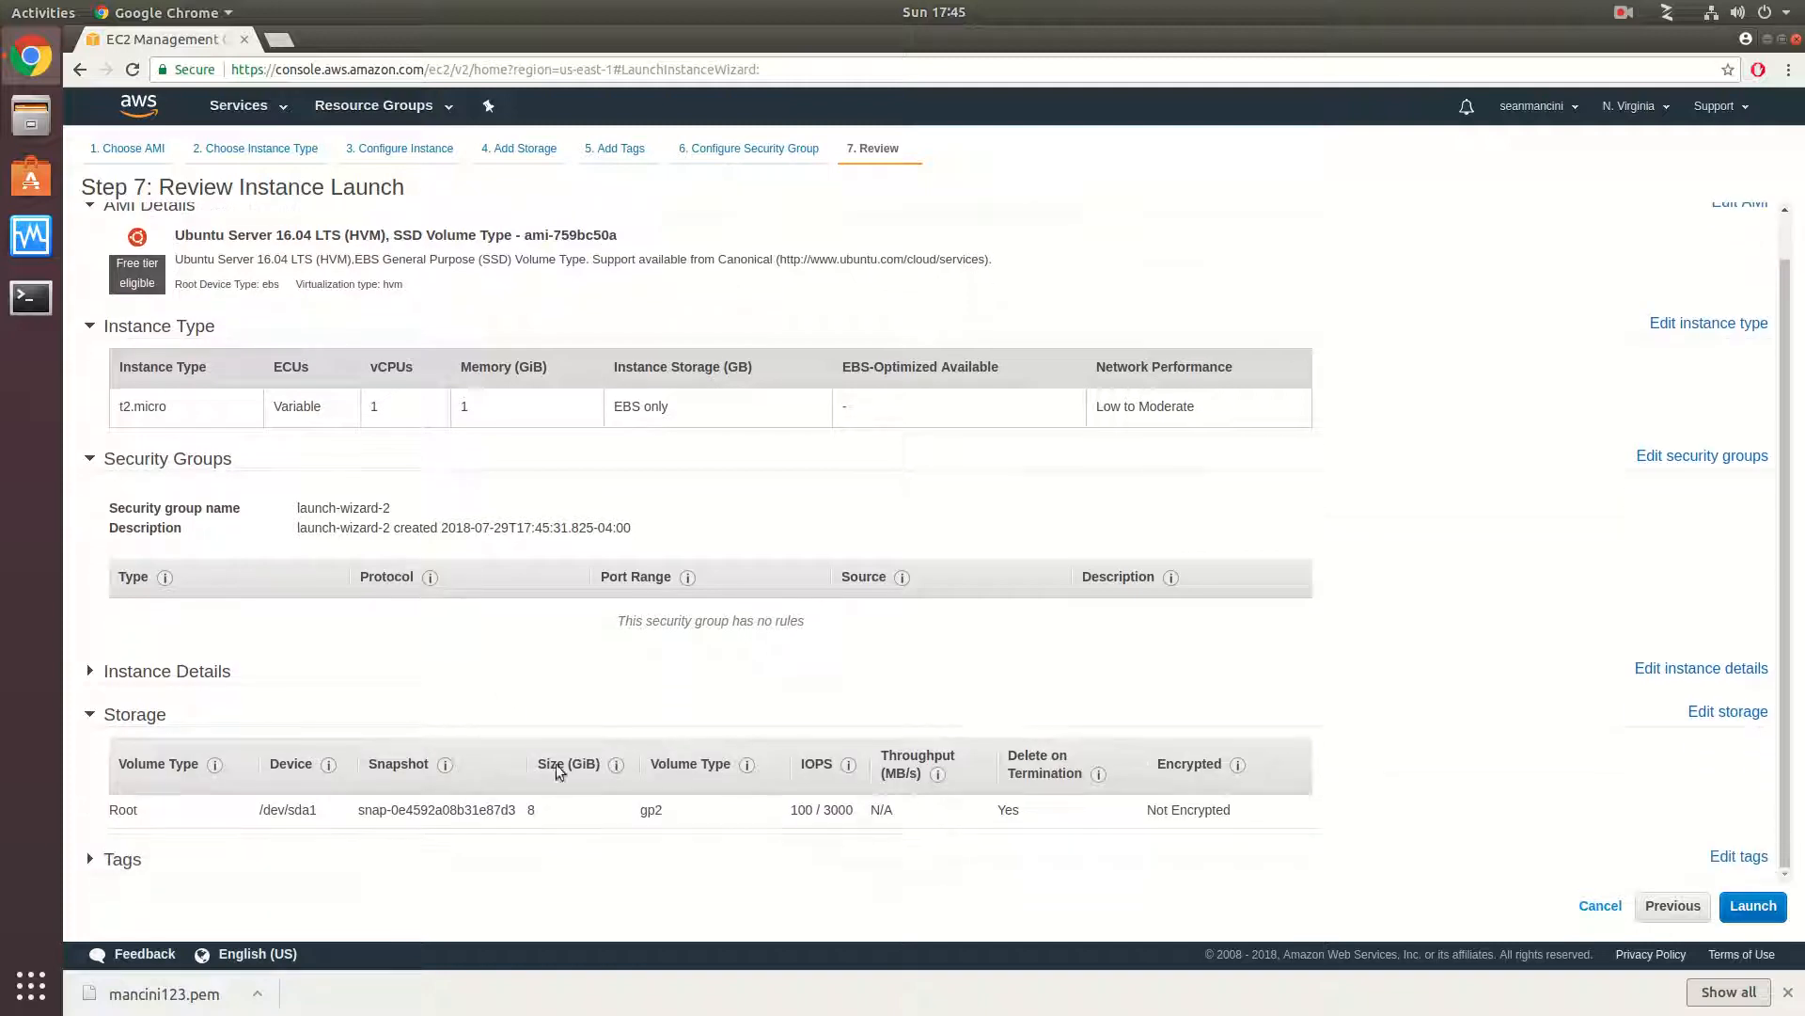
left_click_drag(291, 814, 1272, 794)
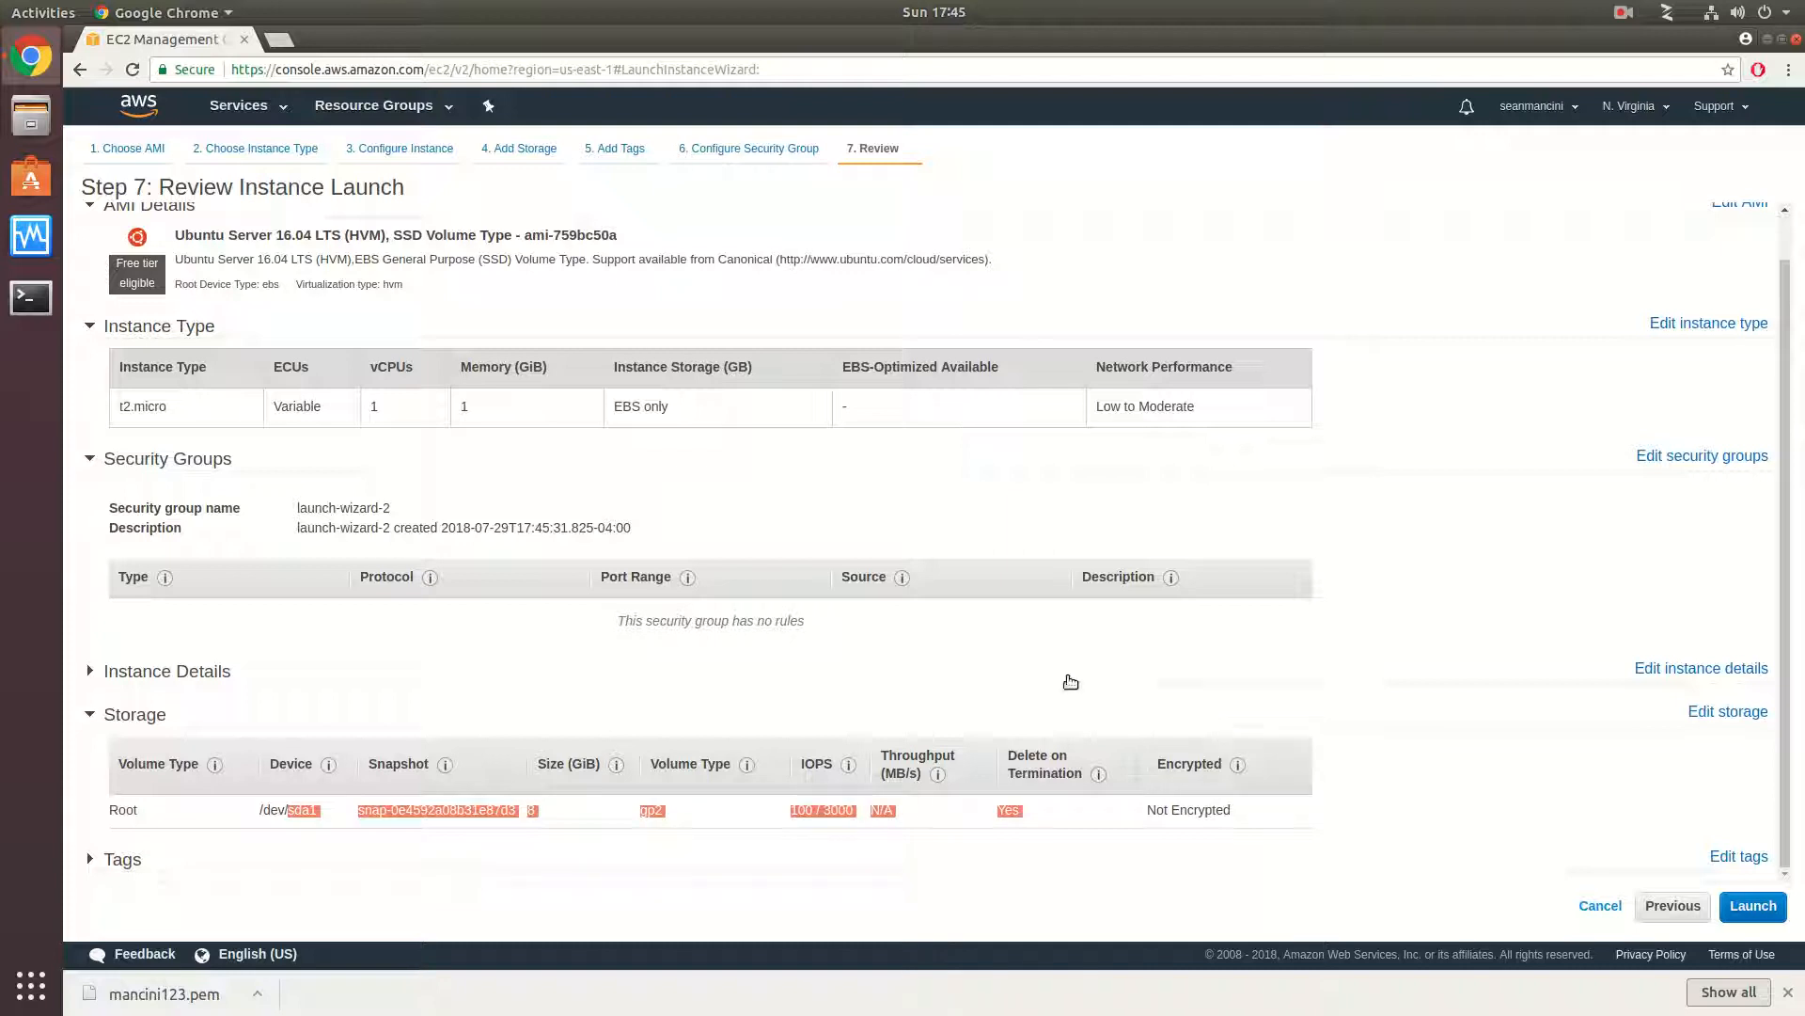
- Go back to the storage step, turn off Delete on Termination for the root volume, and return to the launch review
left_click(1674, 909)
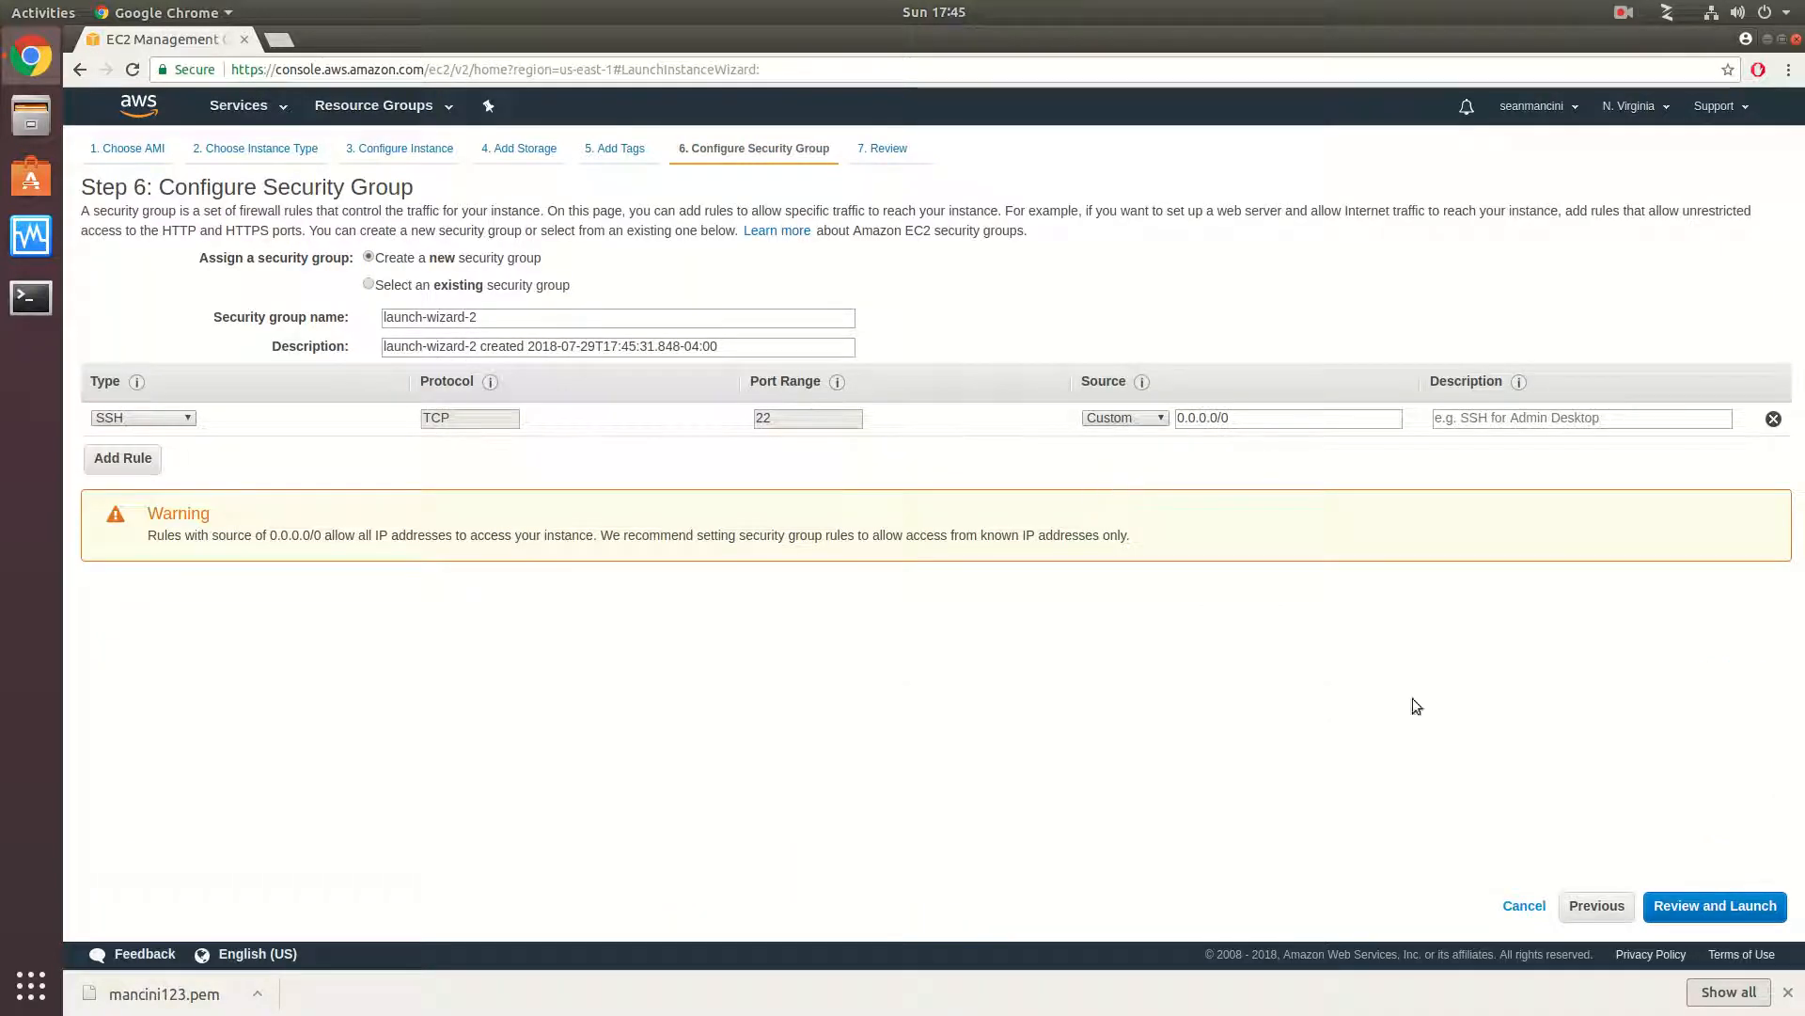
left_click(1596, 906)
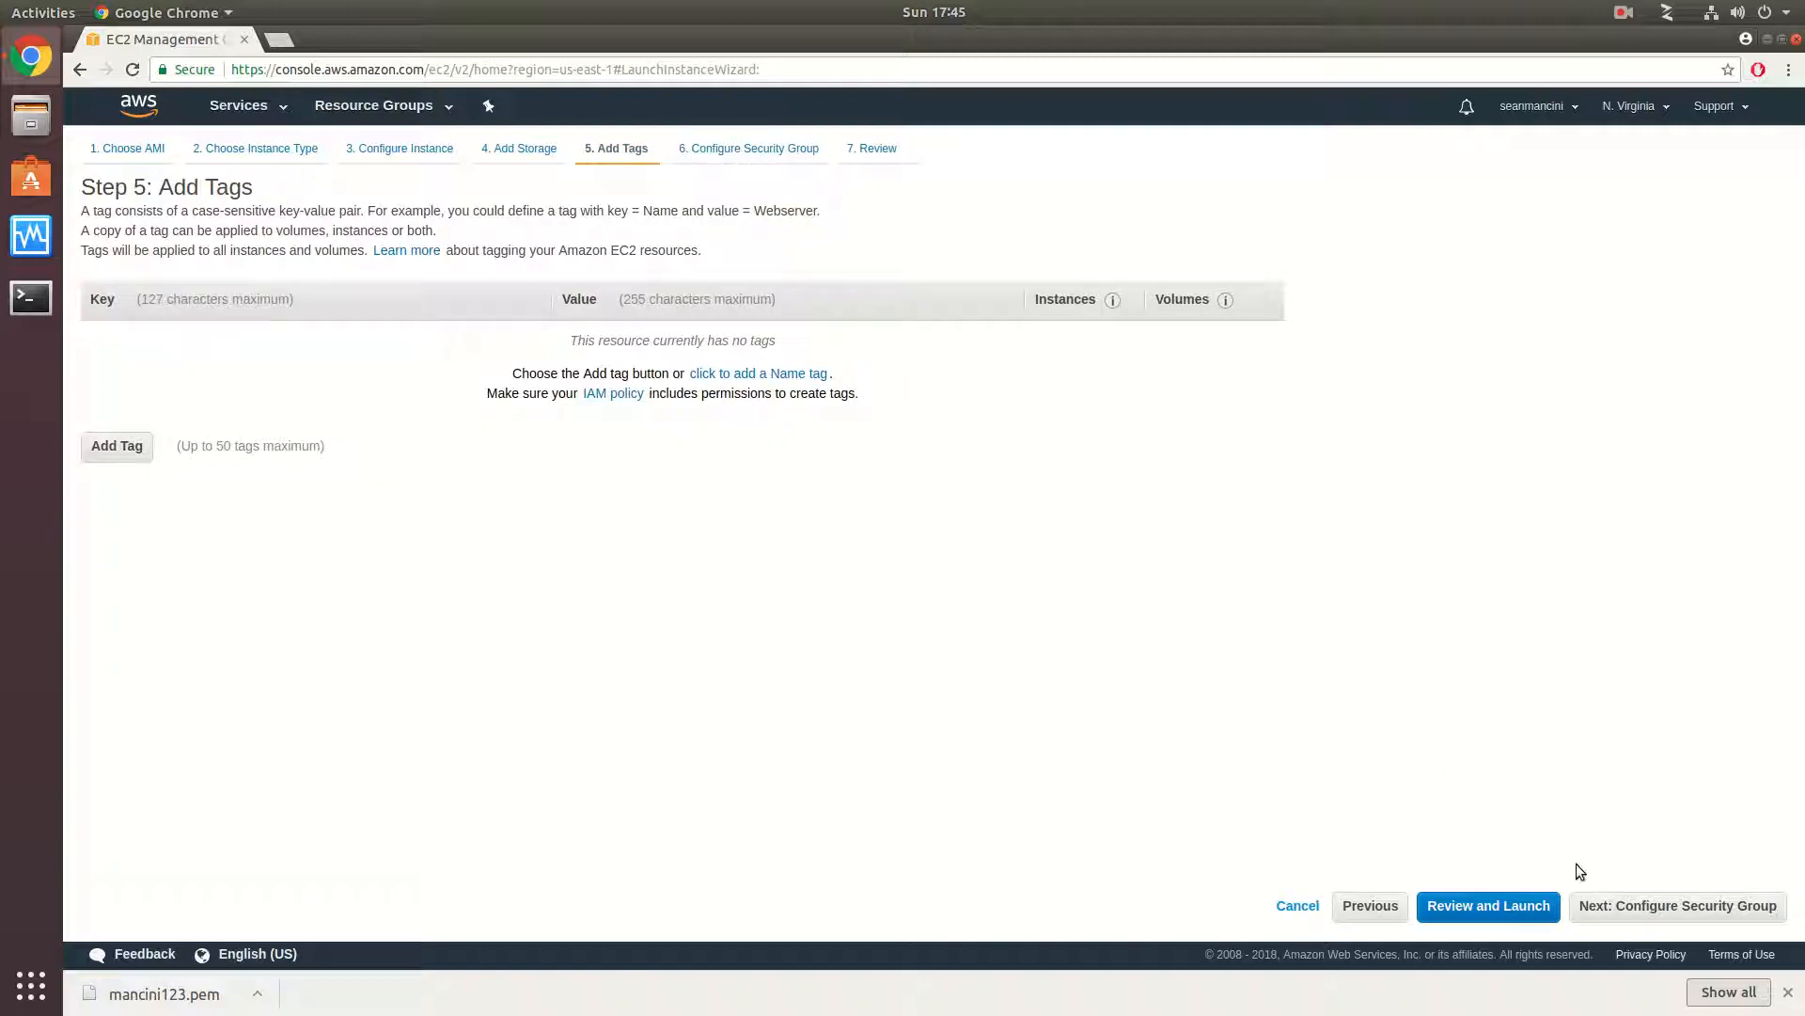
left_click(1373, 906)
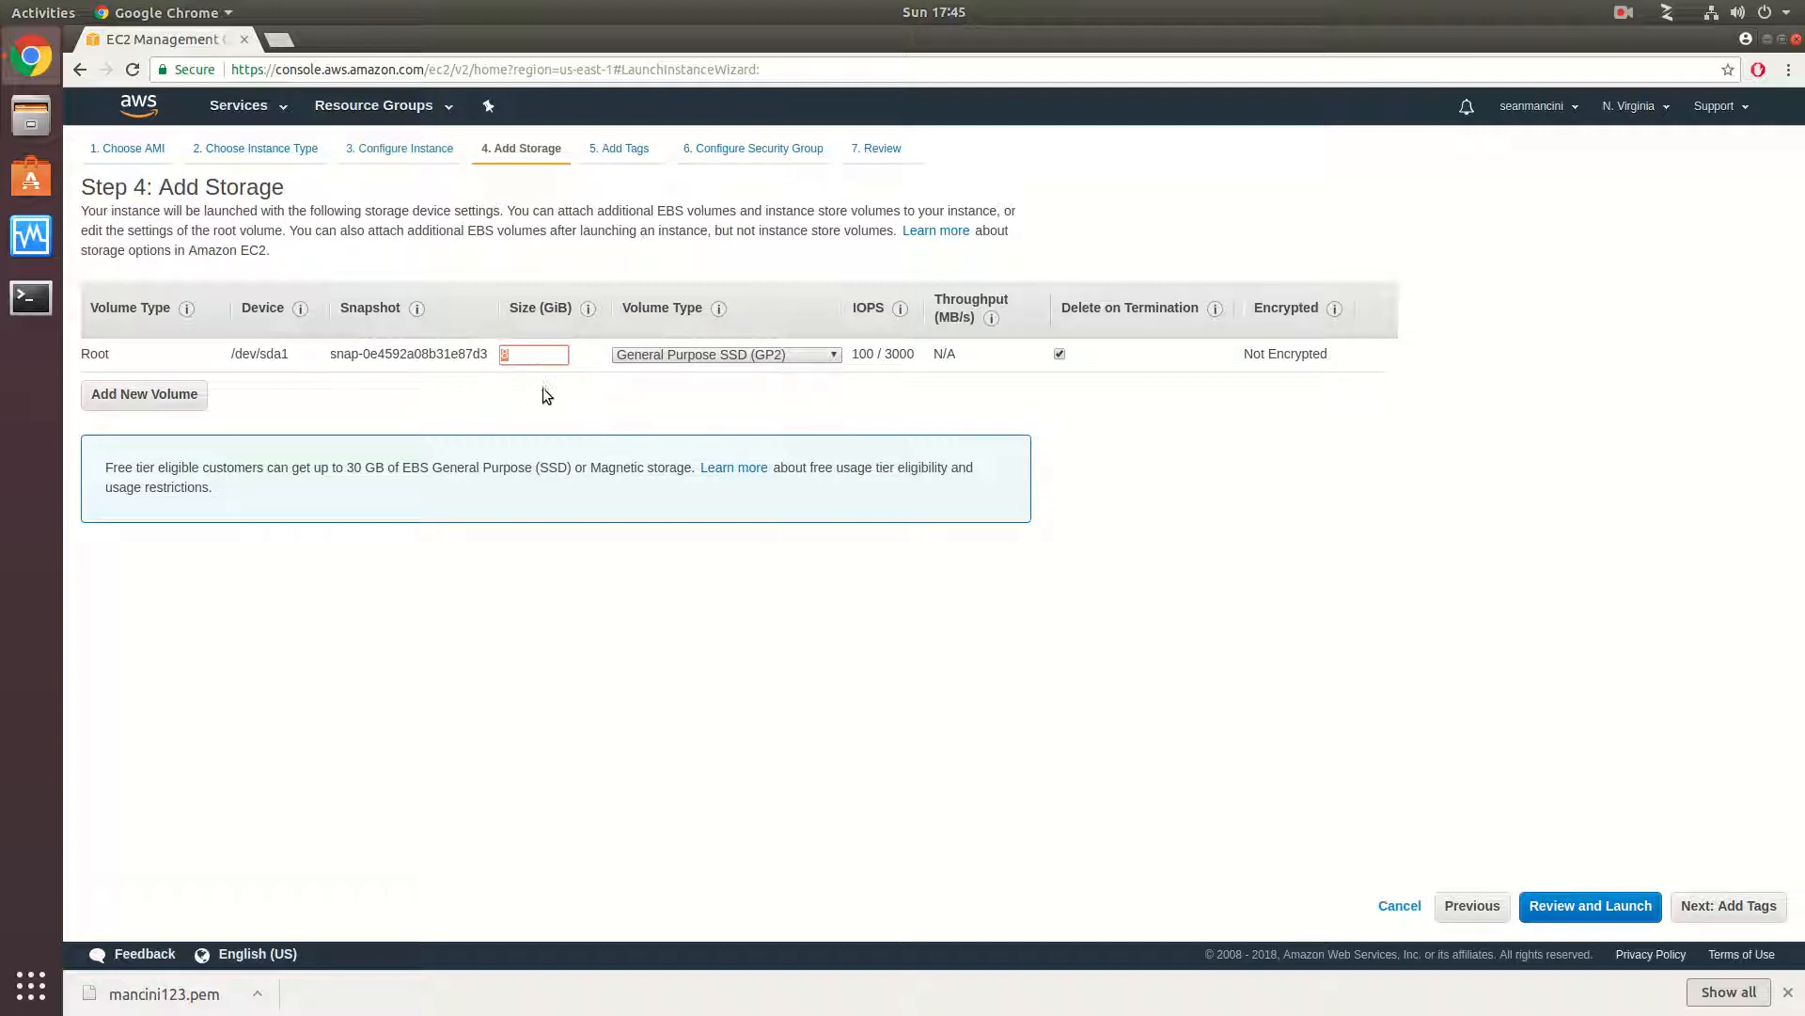
left_click(547, 358)
left_click(1060, 355)
left_click(1600, 908)
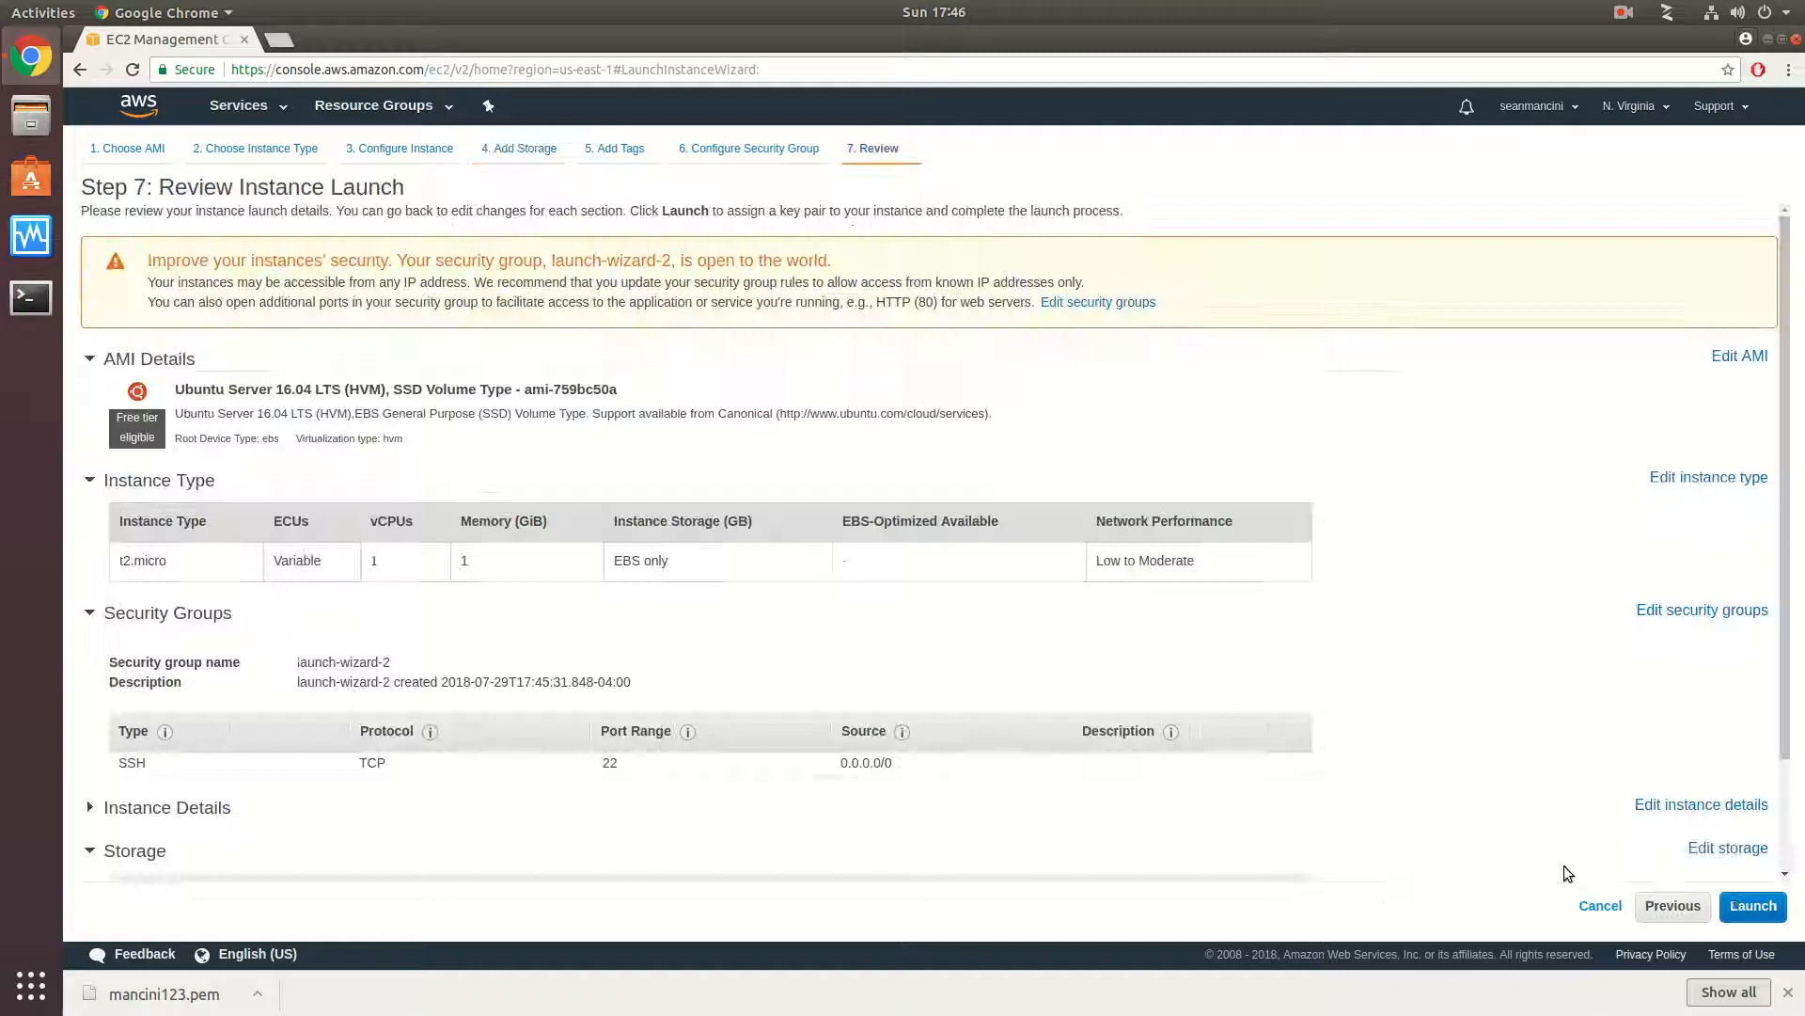
- Launch the instance with the existing key pair mancini123, acknowledging access to its private key file, and open the instances list
left_click(1745, 908)
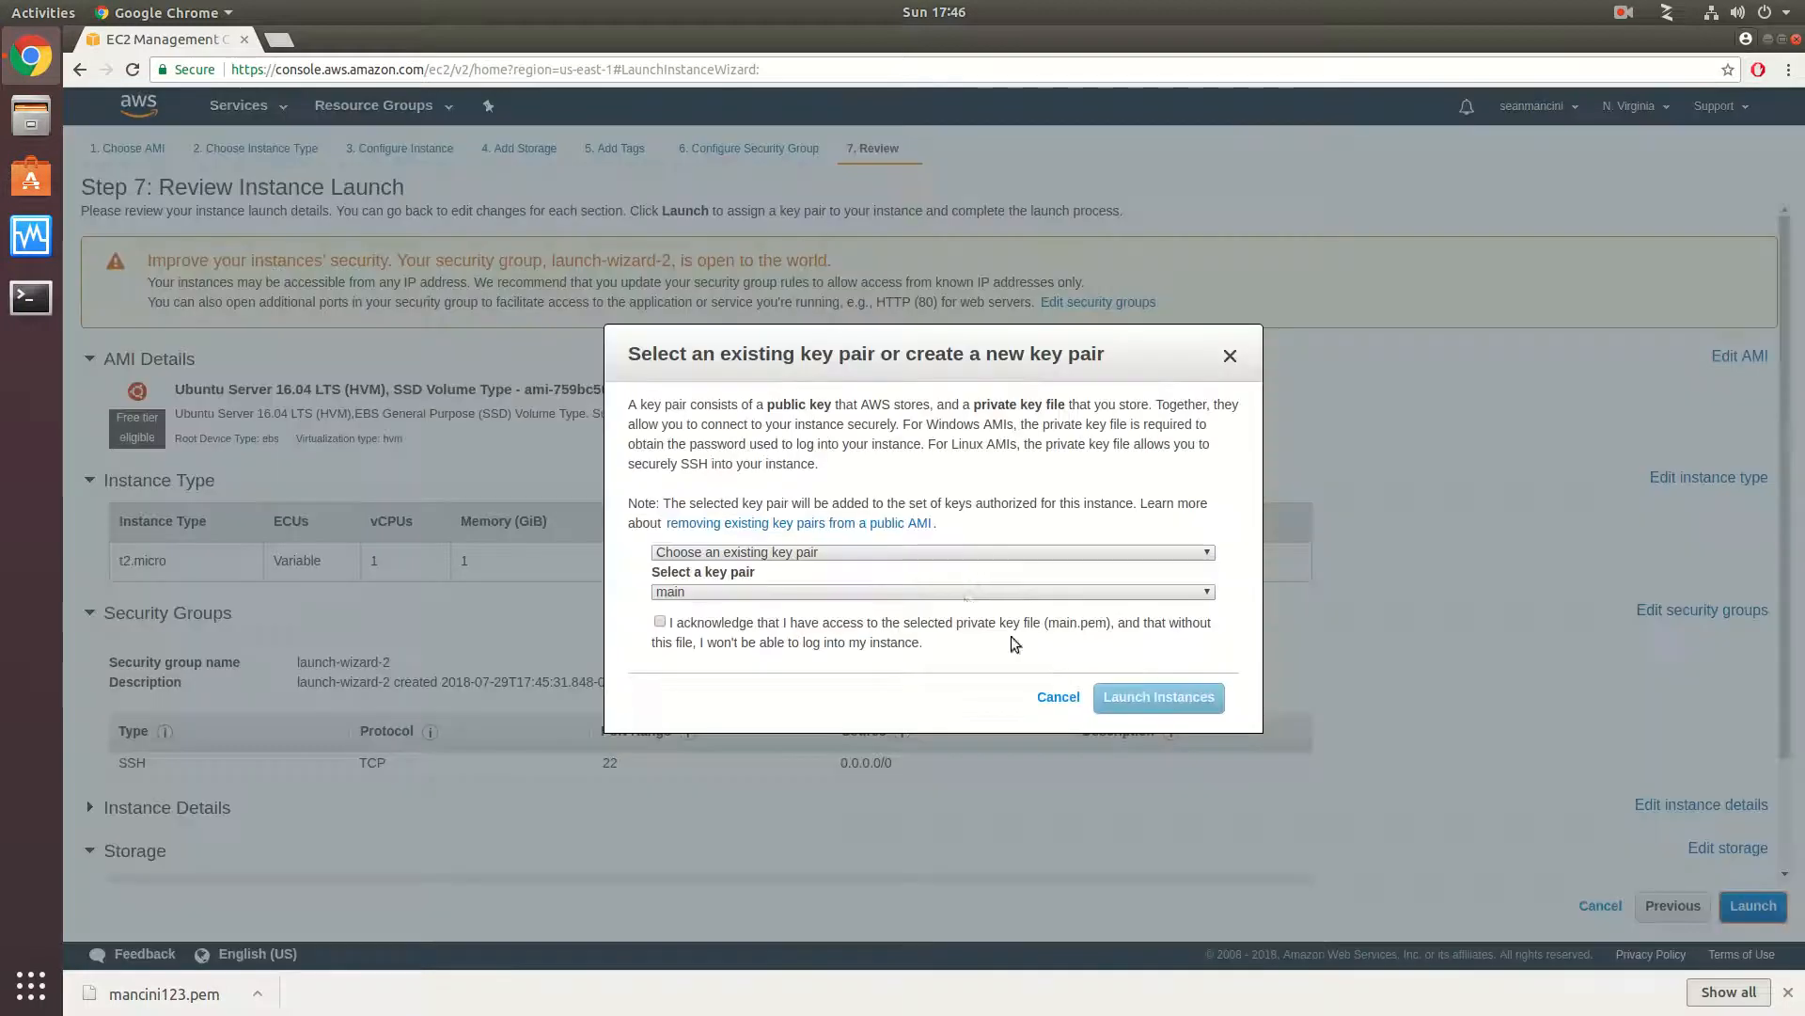
left_click(864, 593)
left_click(861, 623)
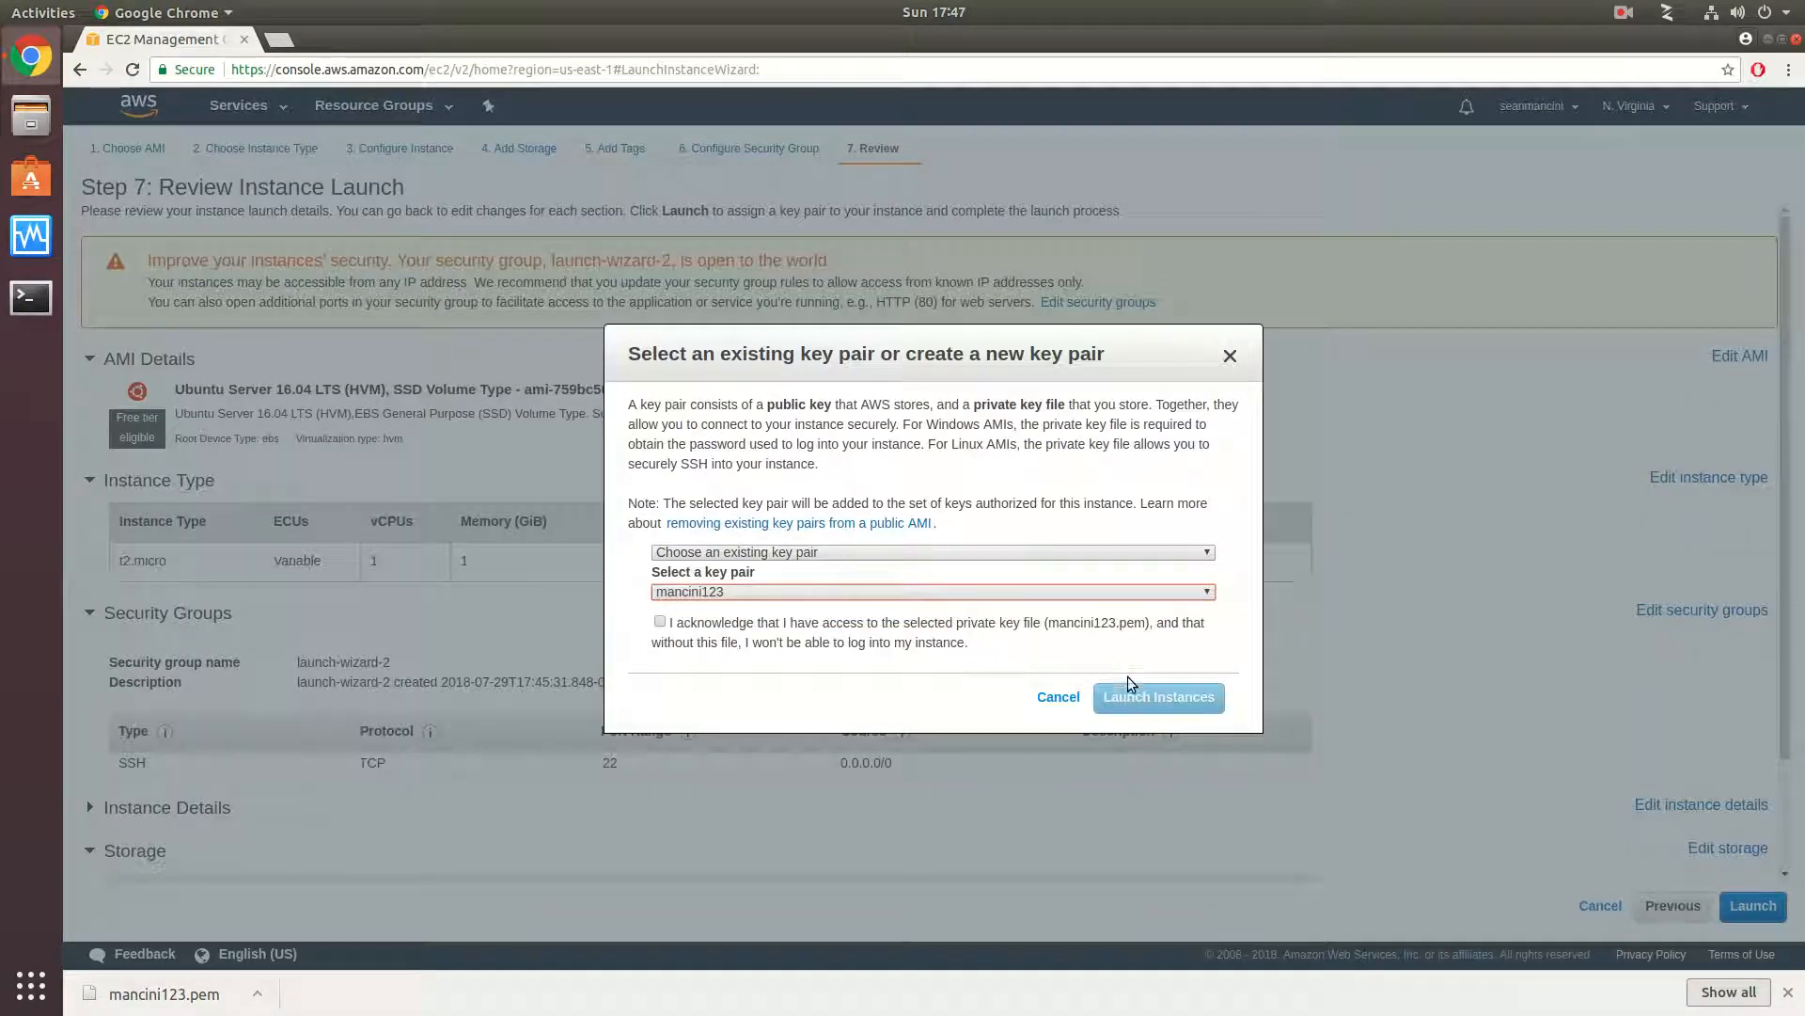
left_click(965, 552)
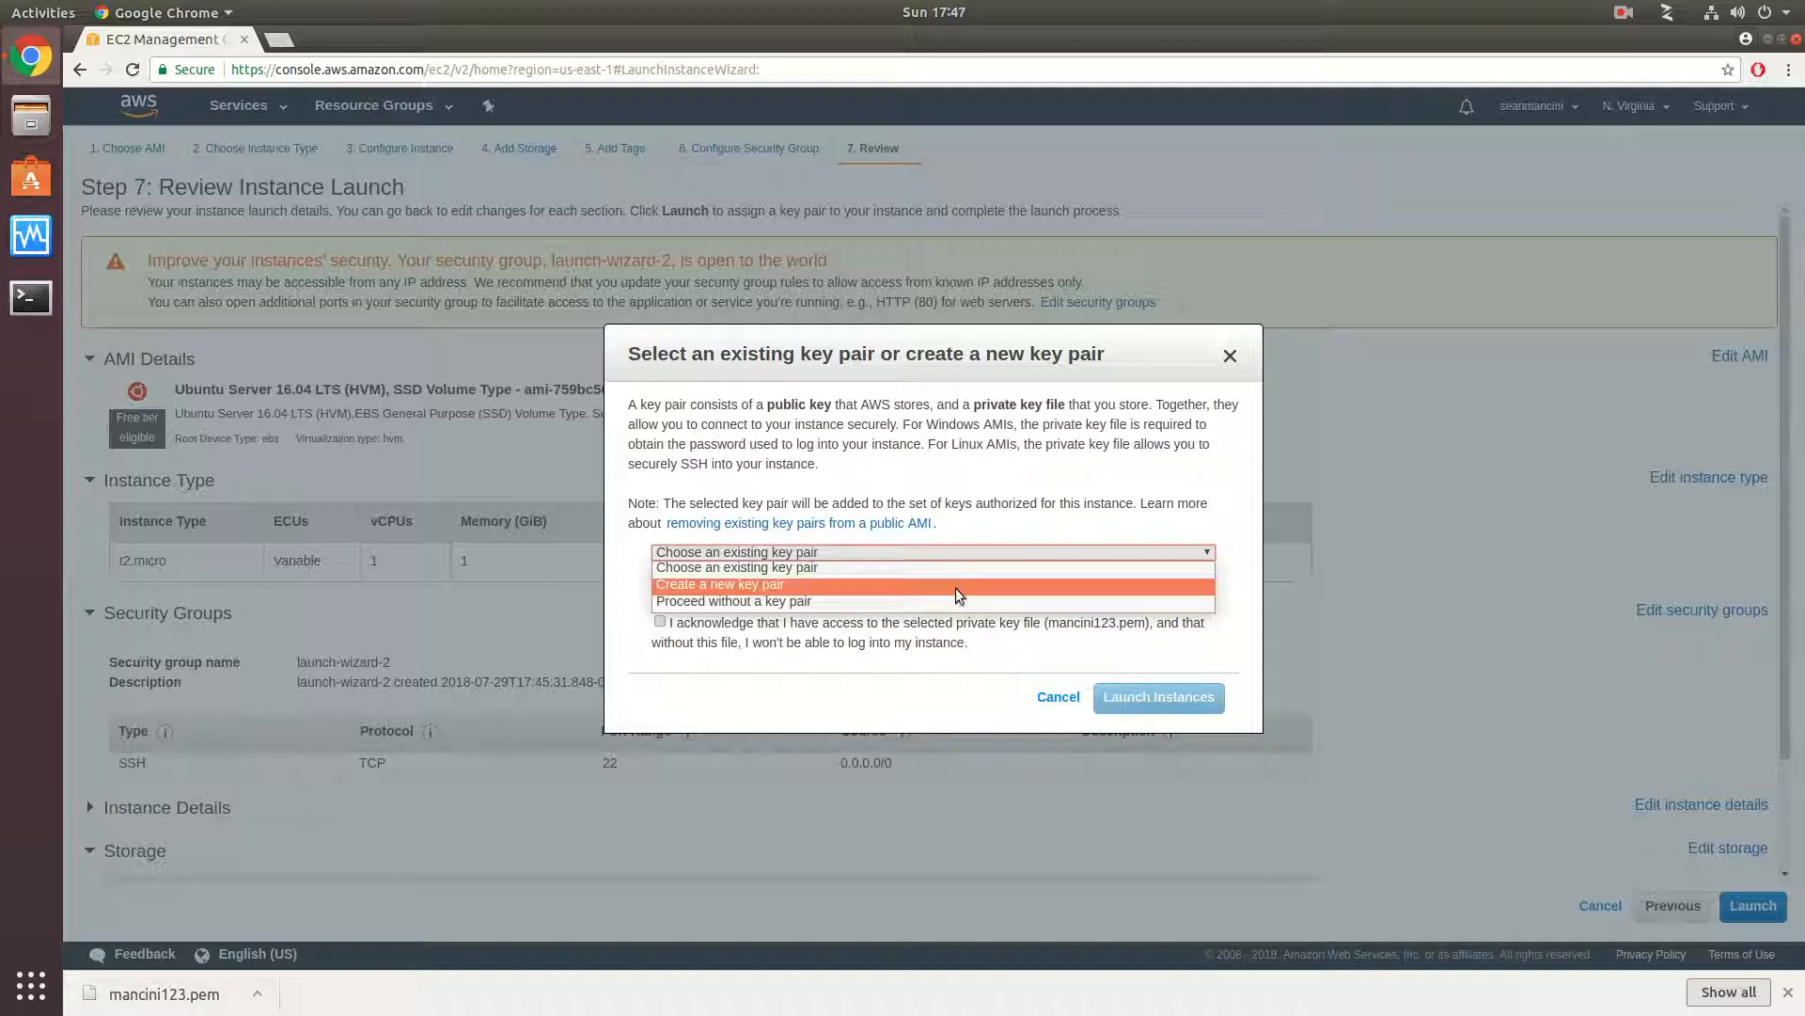
left_click(951, 568)
left_click(961, 623)
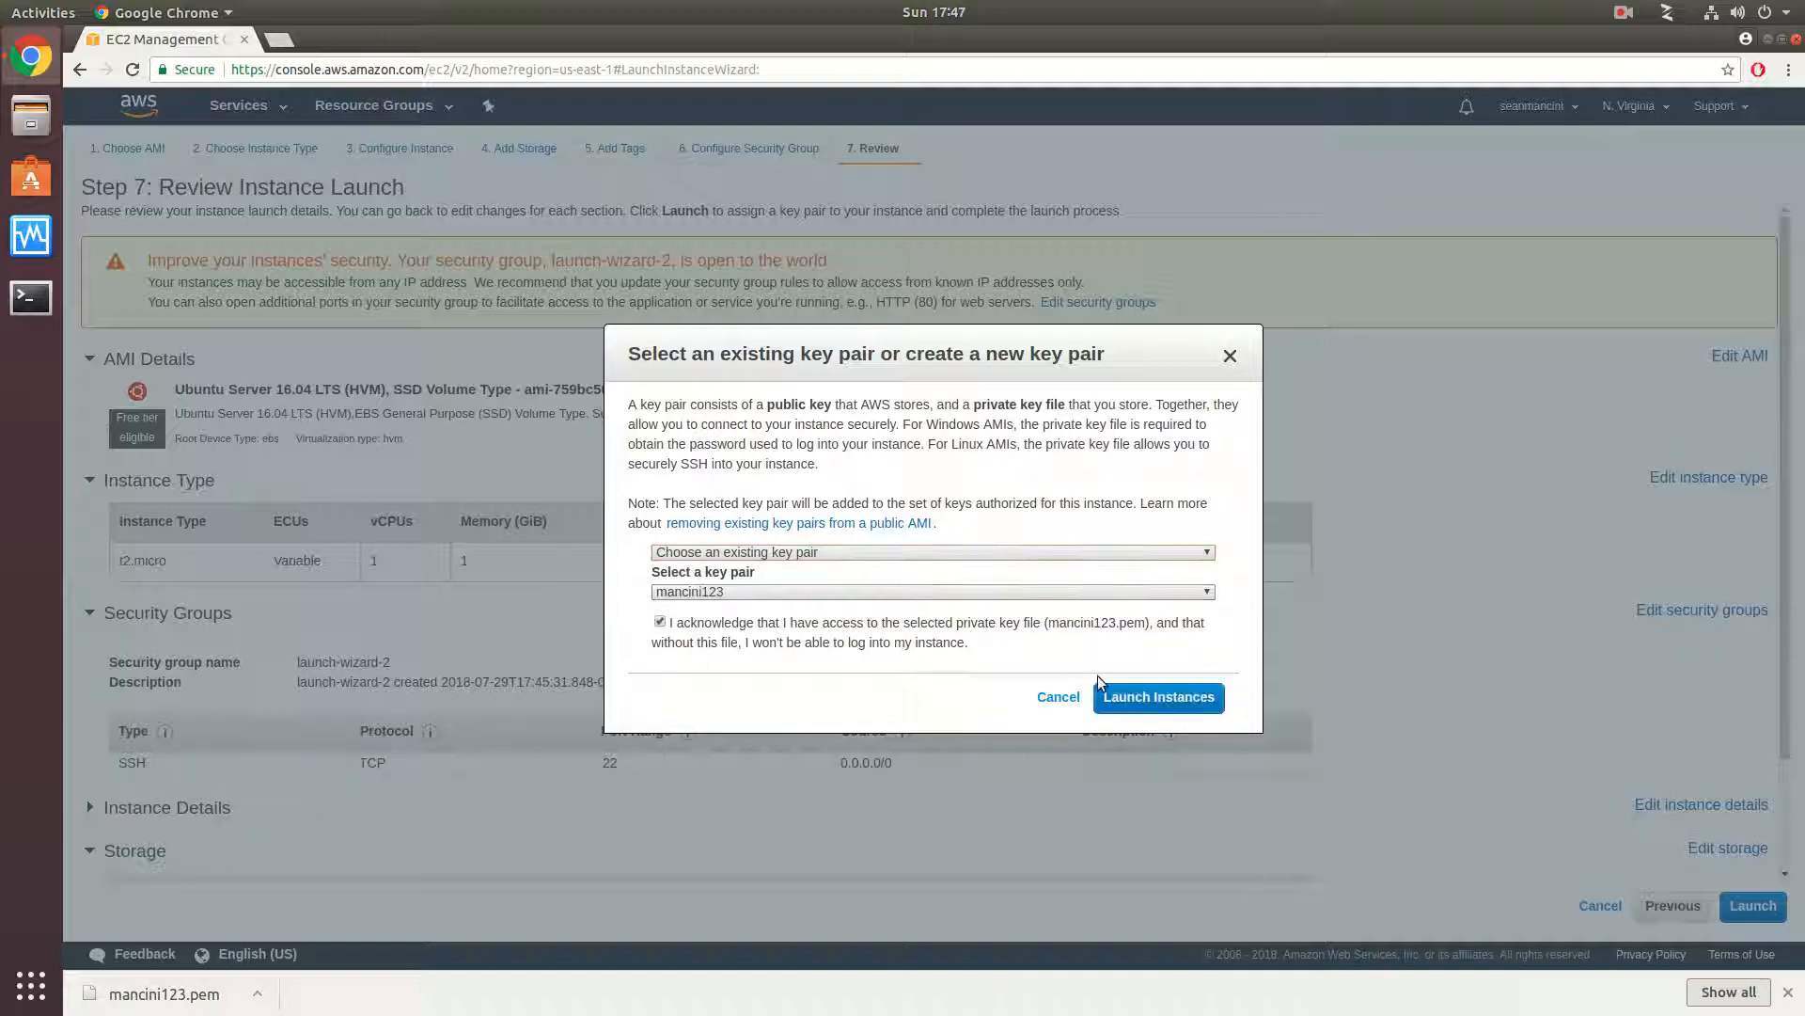
left_click(1159, 696)
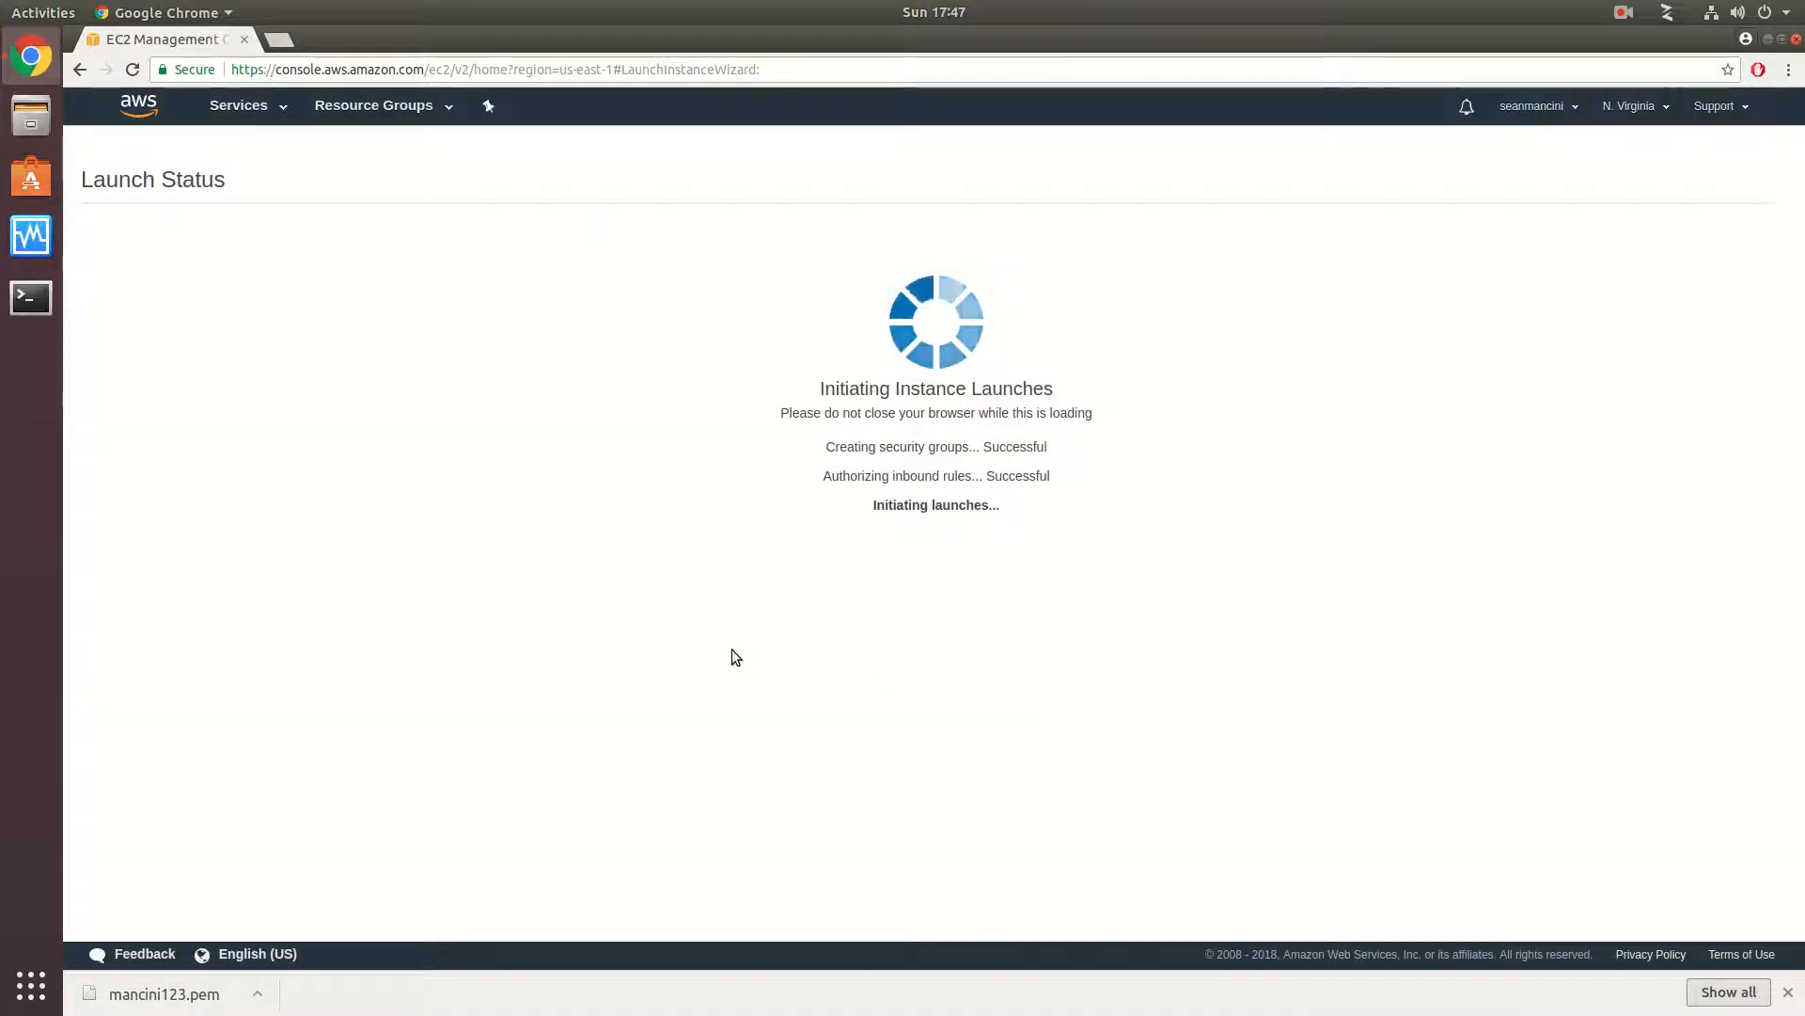
left_click(1735, 747)
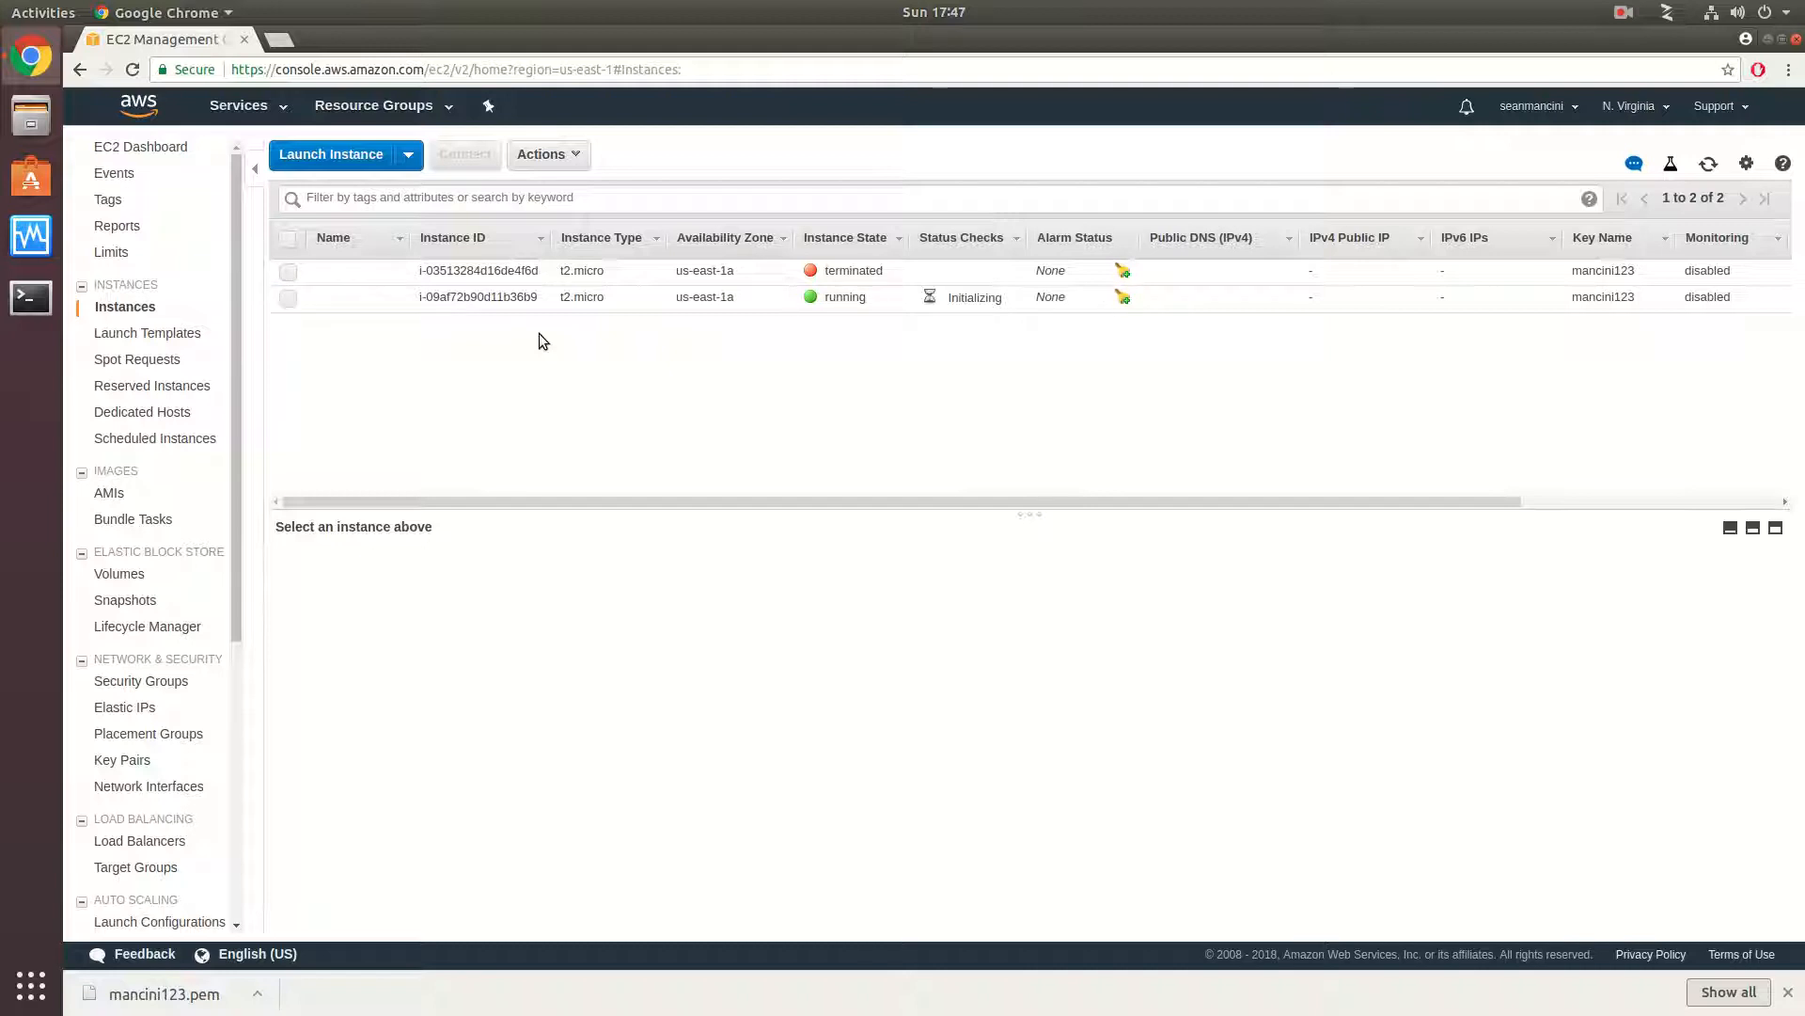
- Select the newly launched running instance and look through the EC2 navigation for the block storage pages
left_click(543, 298)
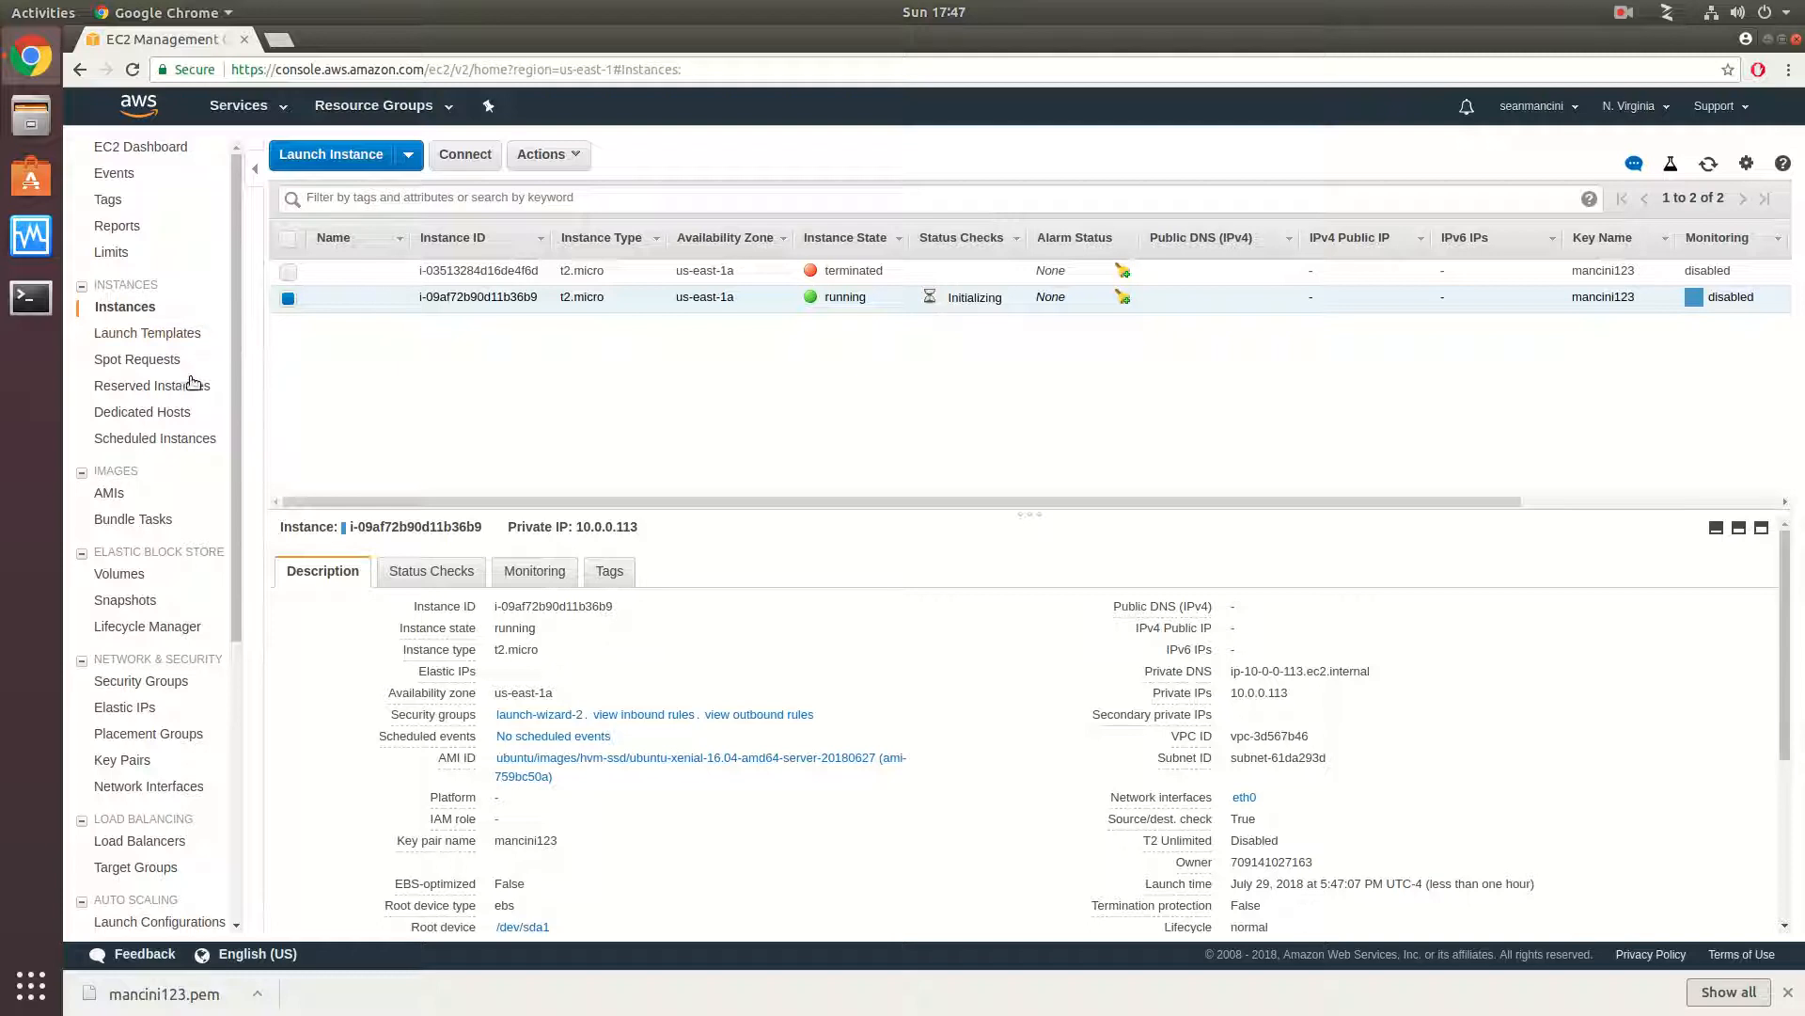
left_click(545, 154)
scroll(183, 397, "down", 4)
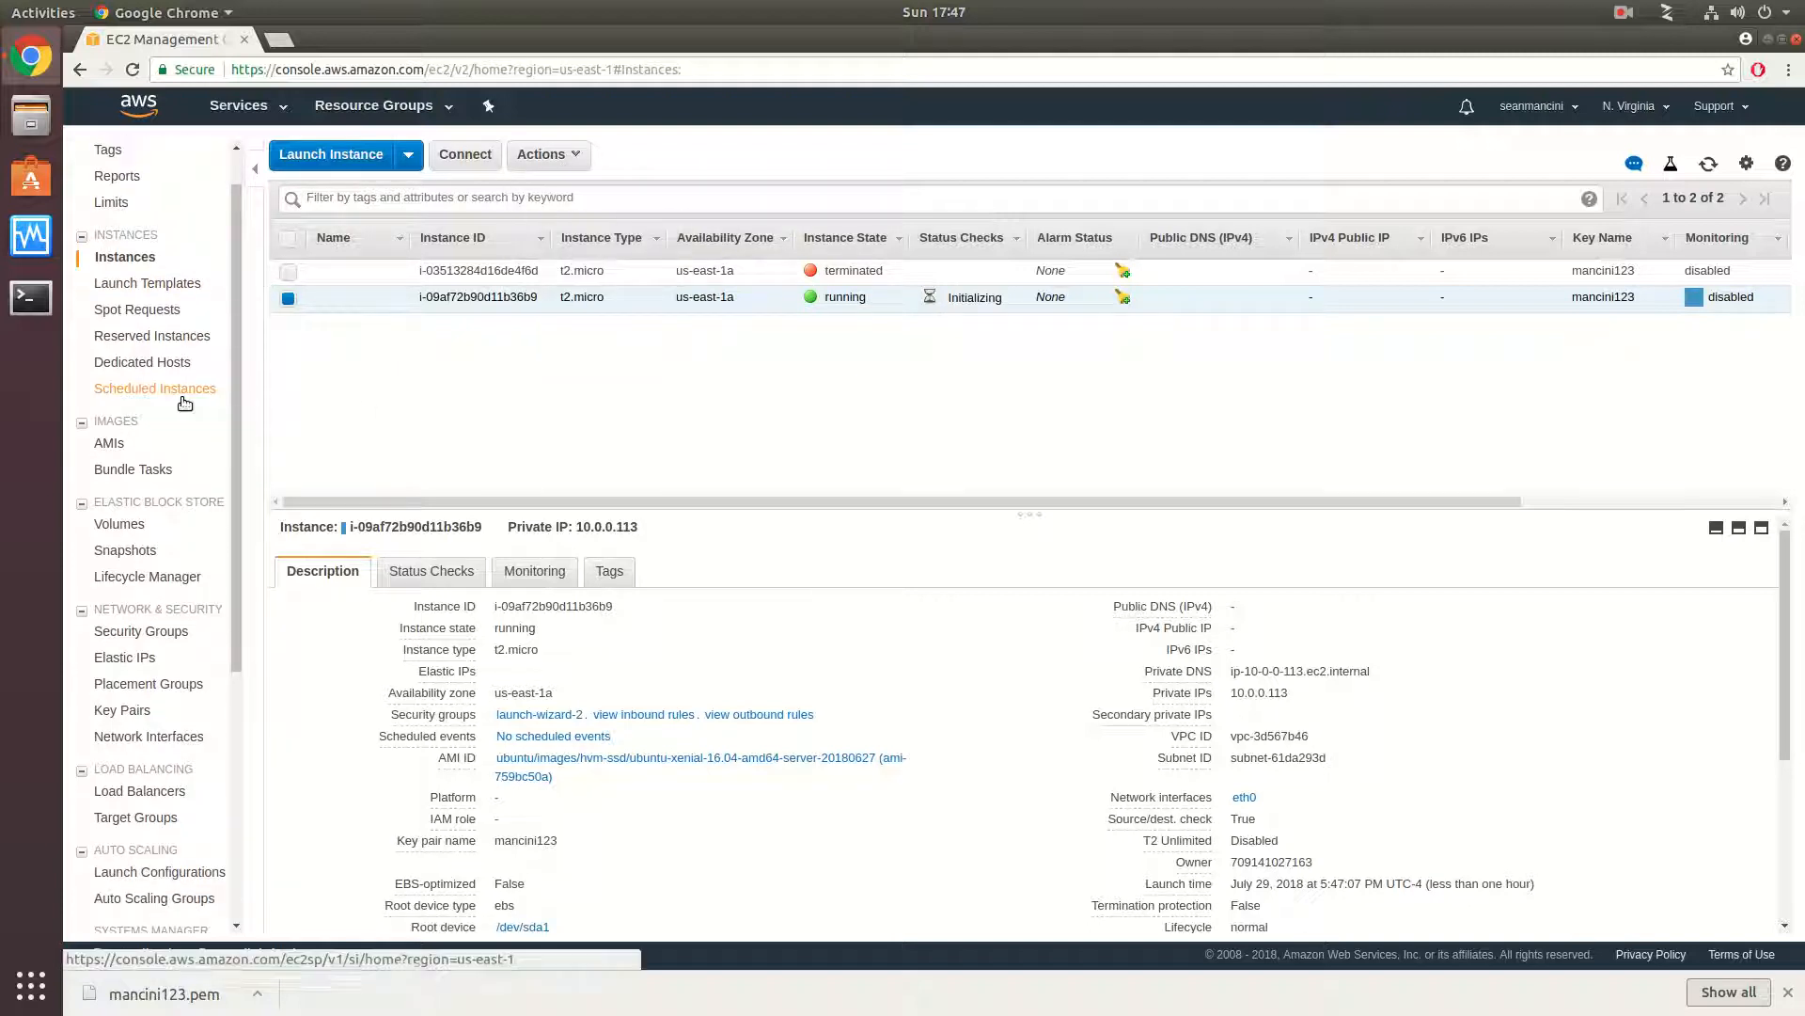
scroll(182, 397, "up", 4)
scroll(184, 404, "up", 2)
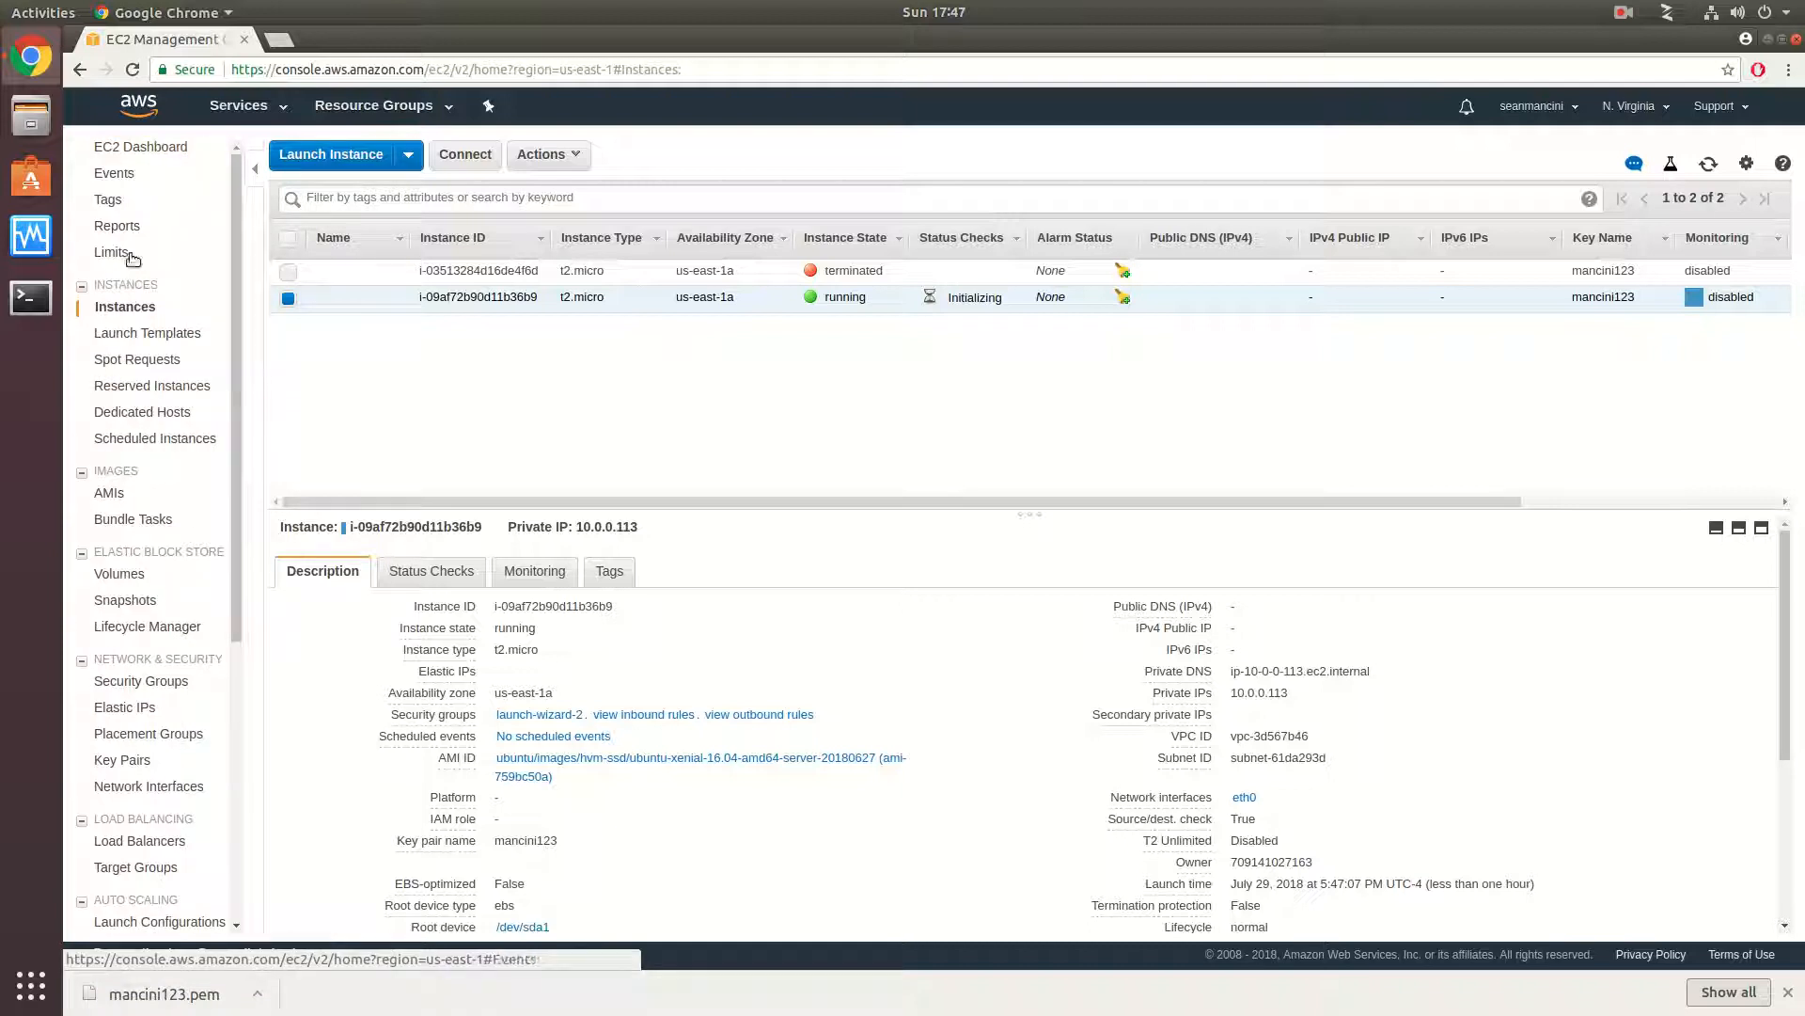
scroll(165, 367, "down", 3)
scroll(165, 374, "down", 5)
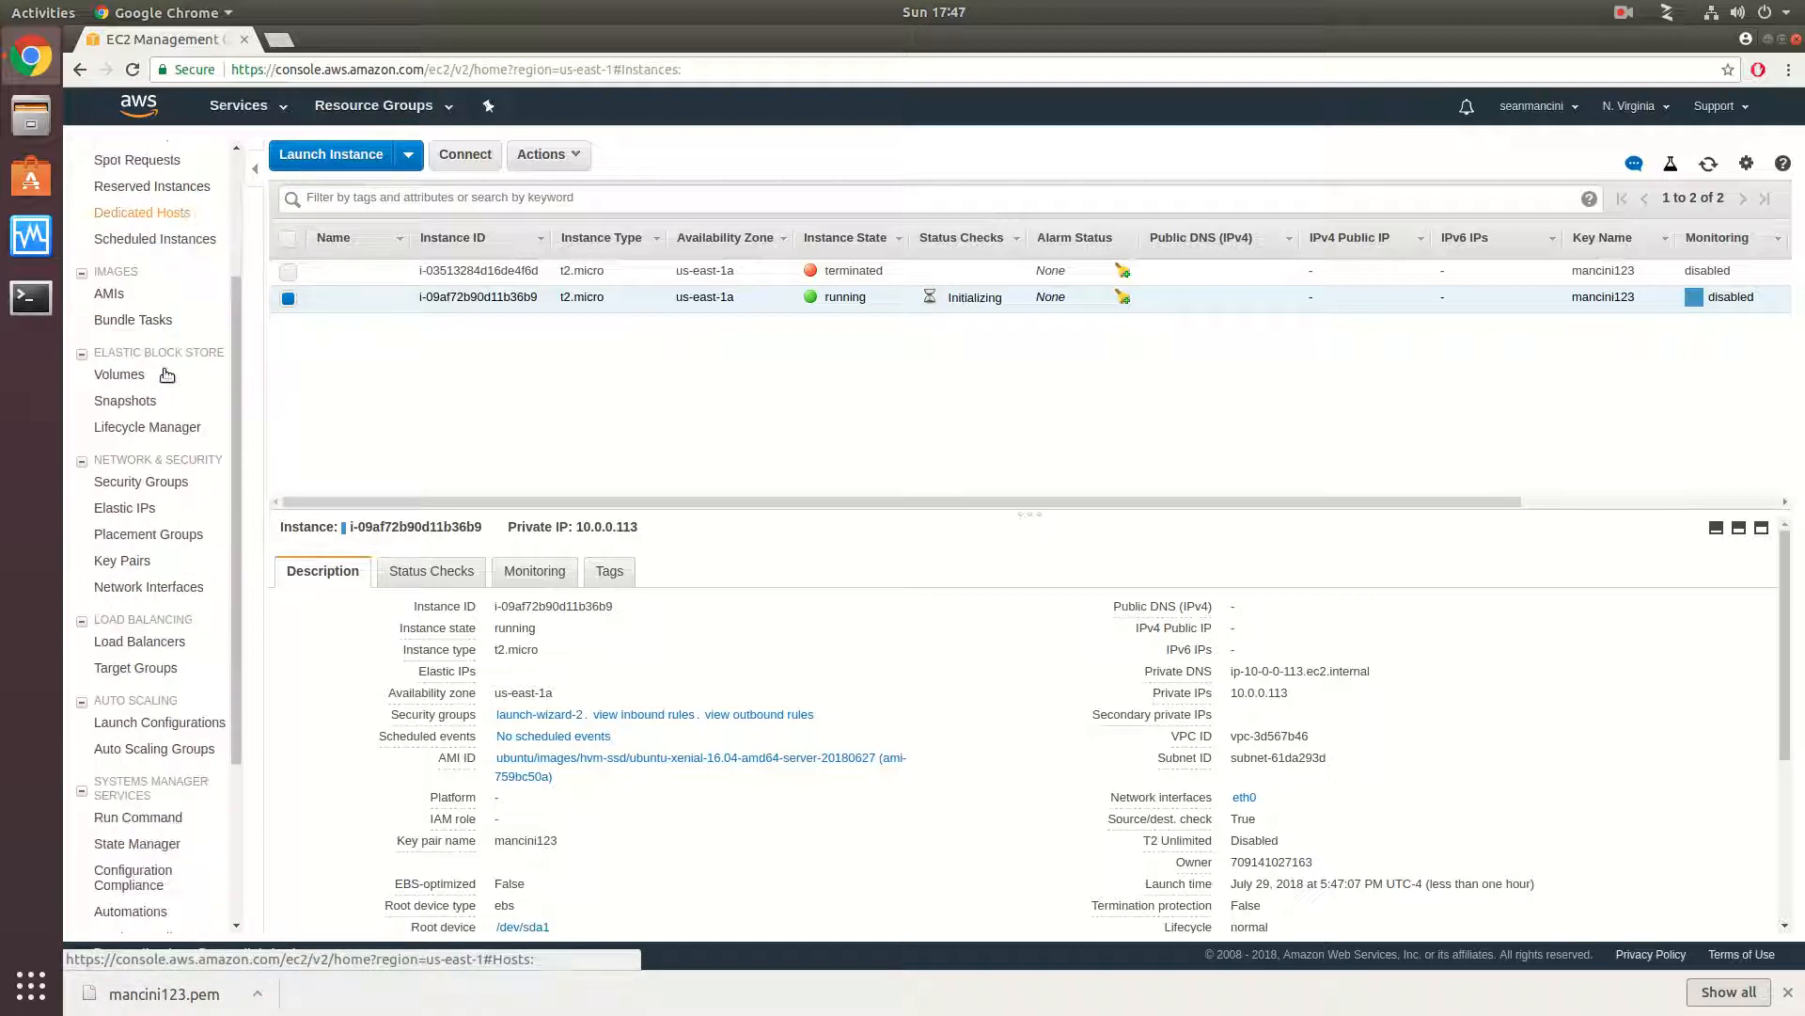
scroll(167, 375, "down", 1)
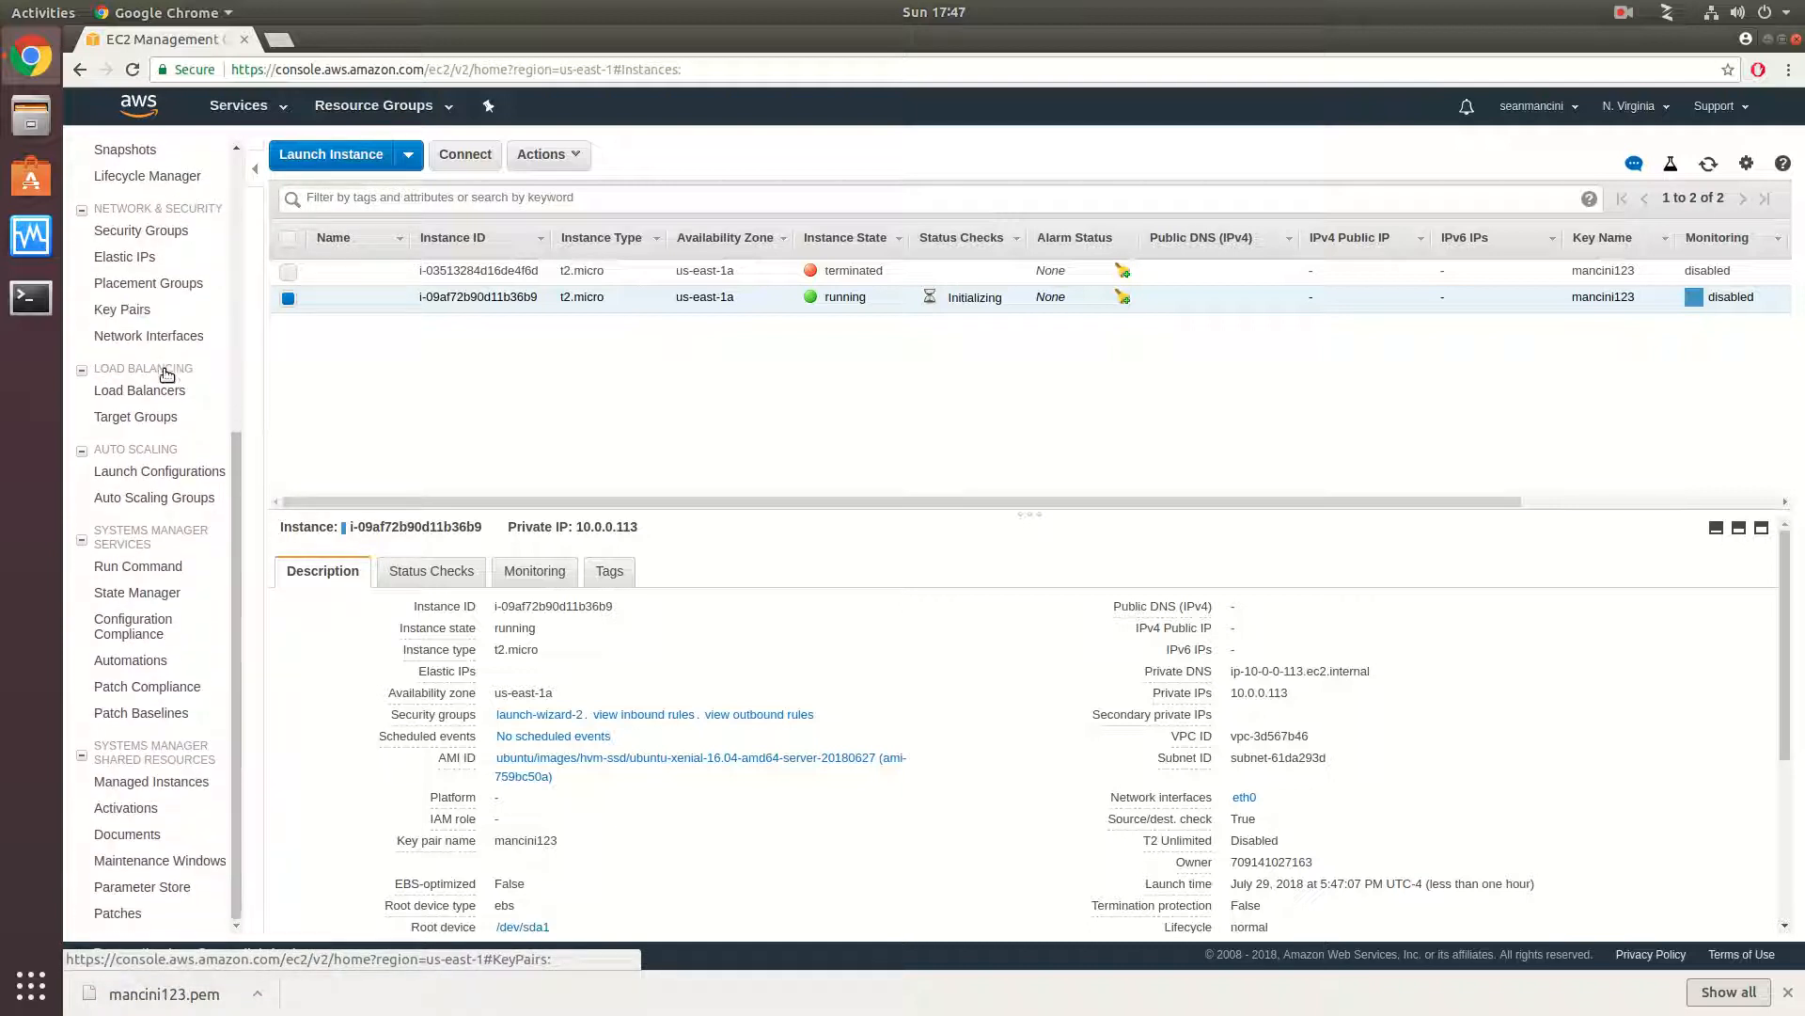
- Search the AWS services for ebs and open EC2 from the results
left_click(239, 105)
type("ebs")
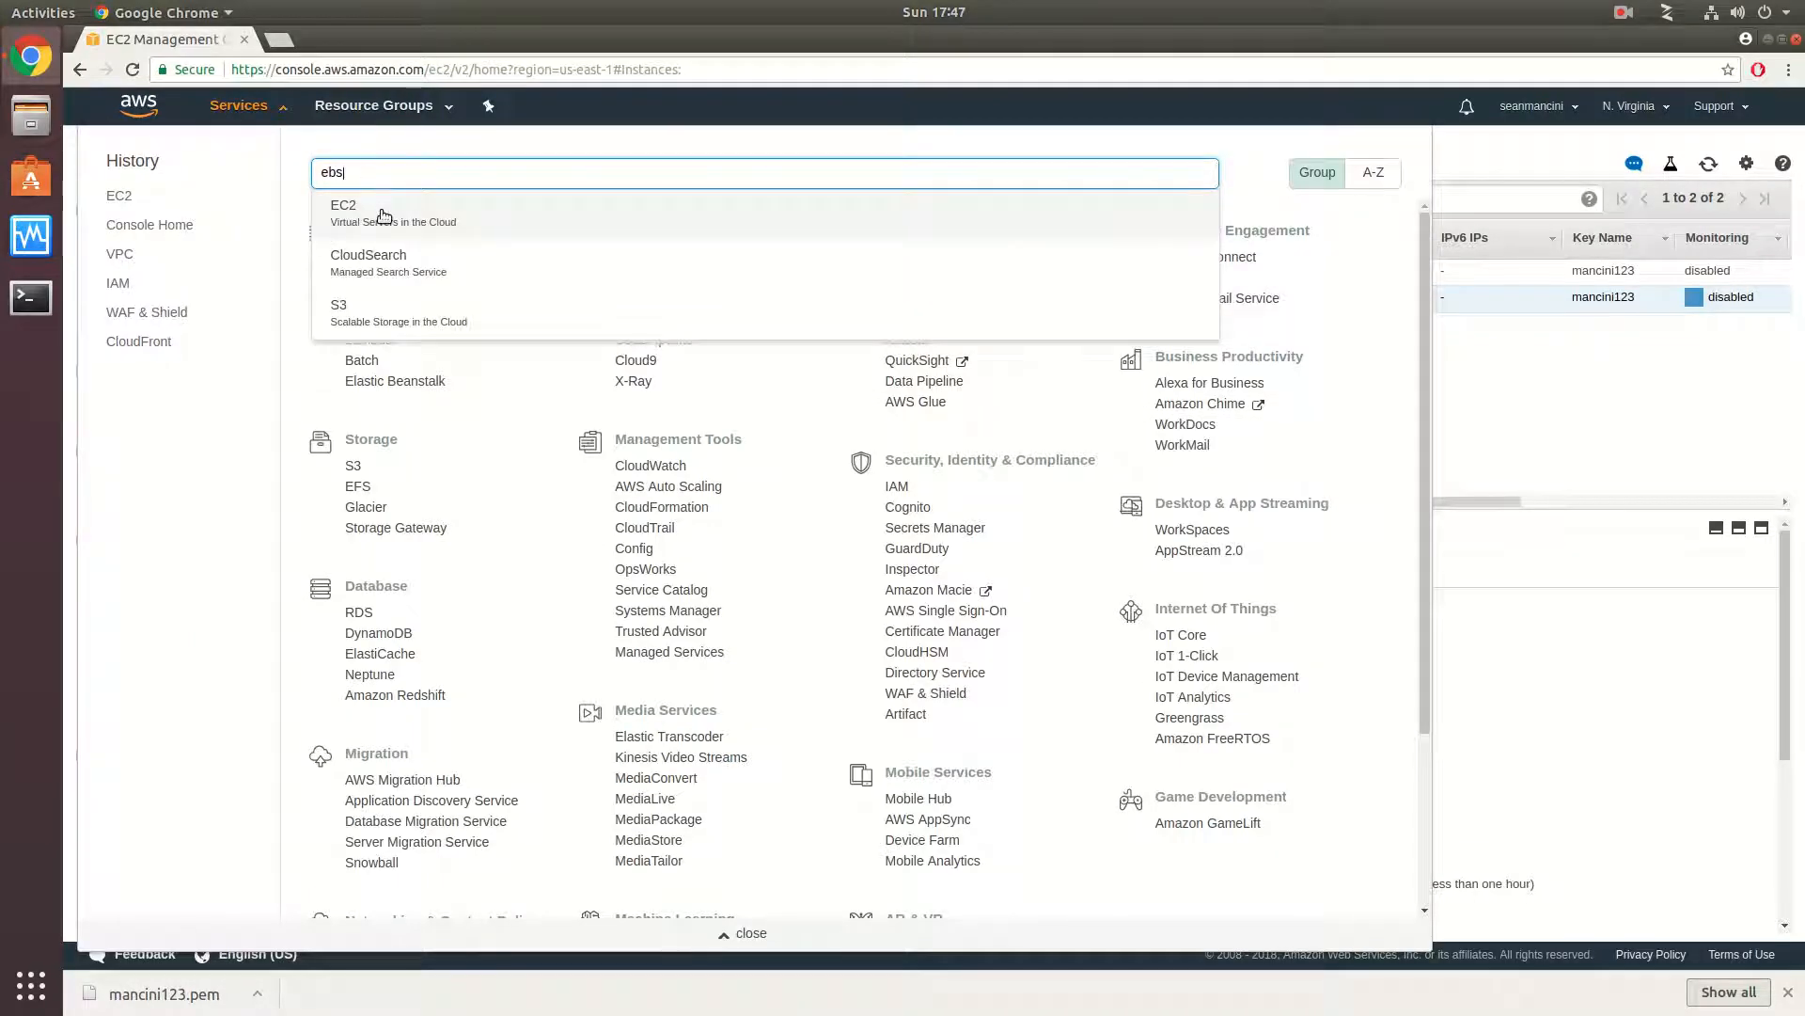
left_click(379, 215)
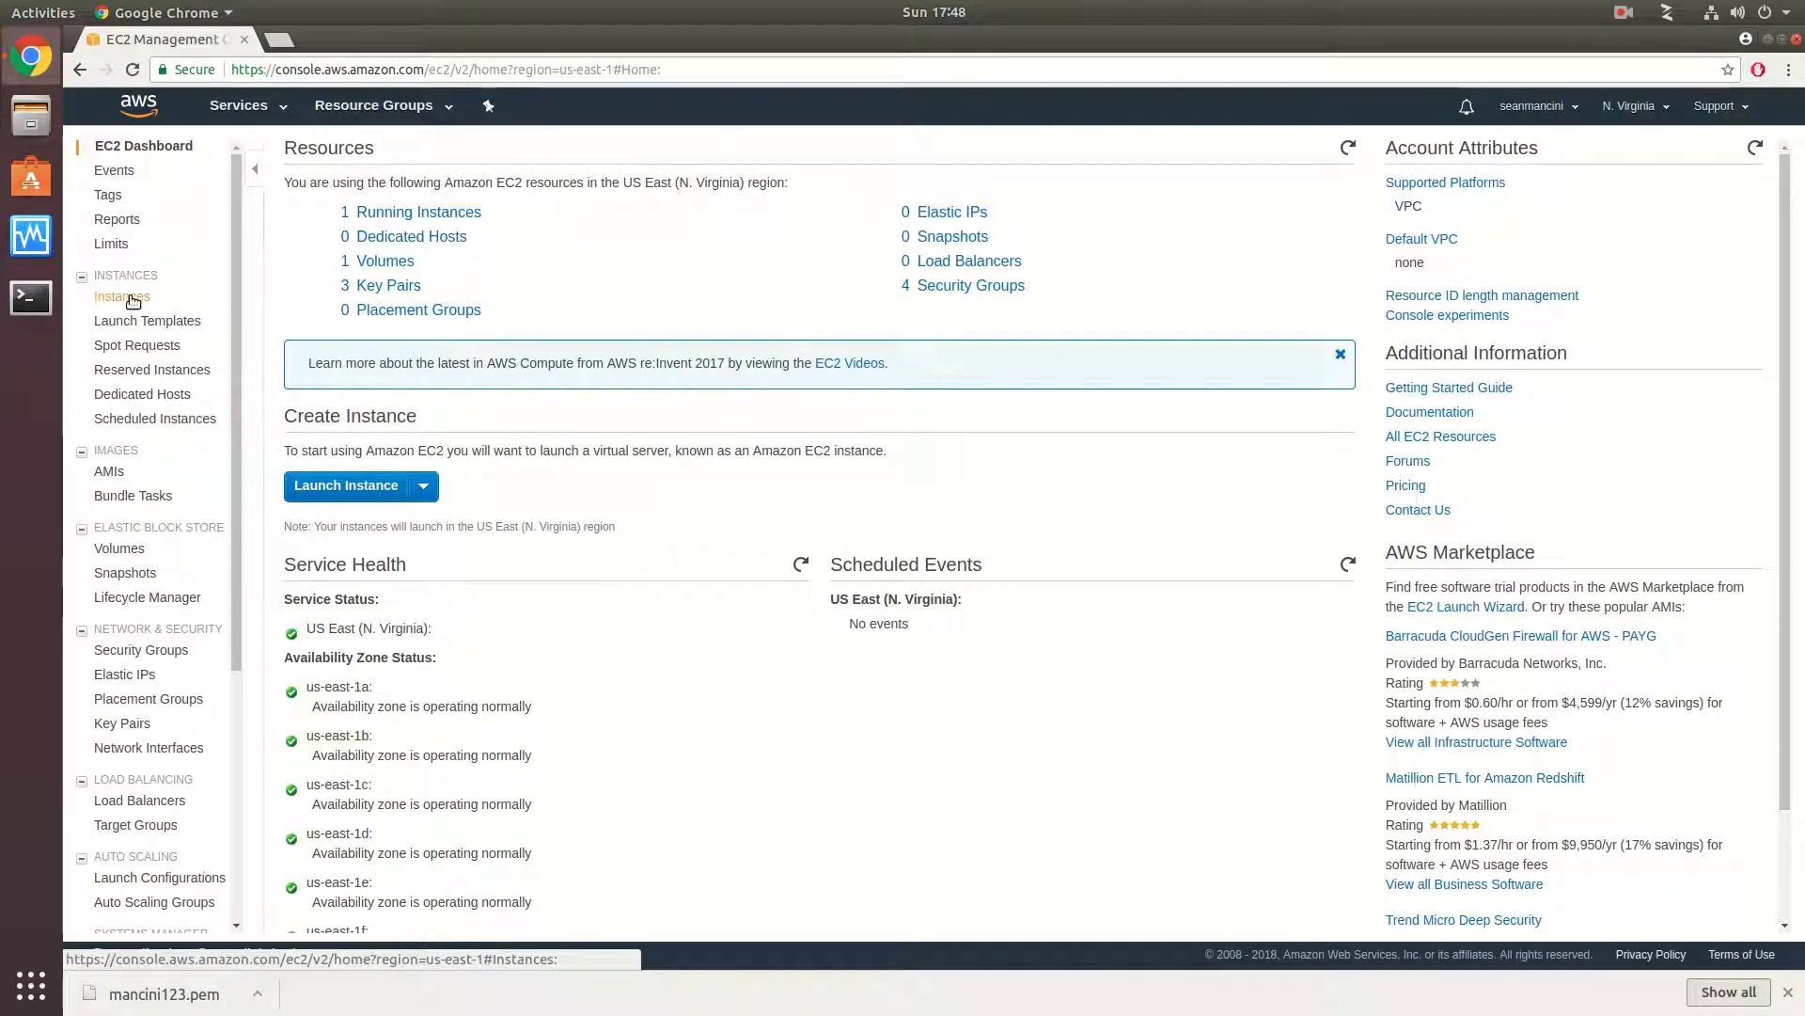
- Look through the EC2 dashboard and open the list of EBS volumes
scroll(132, 300, "down", 4)
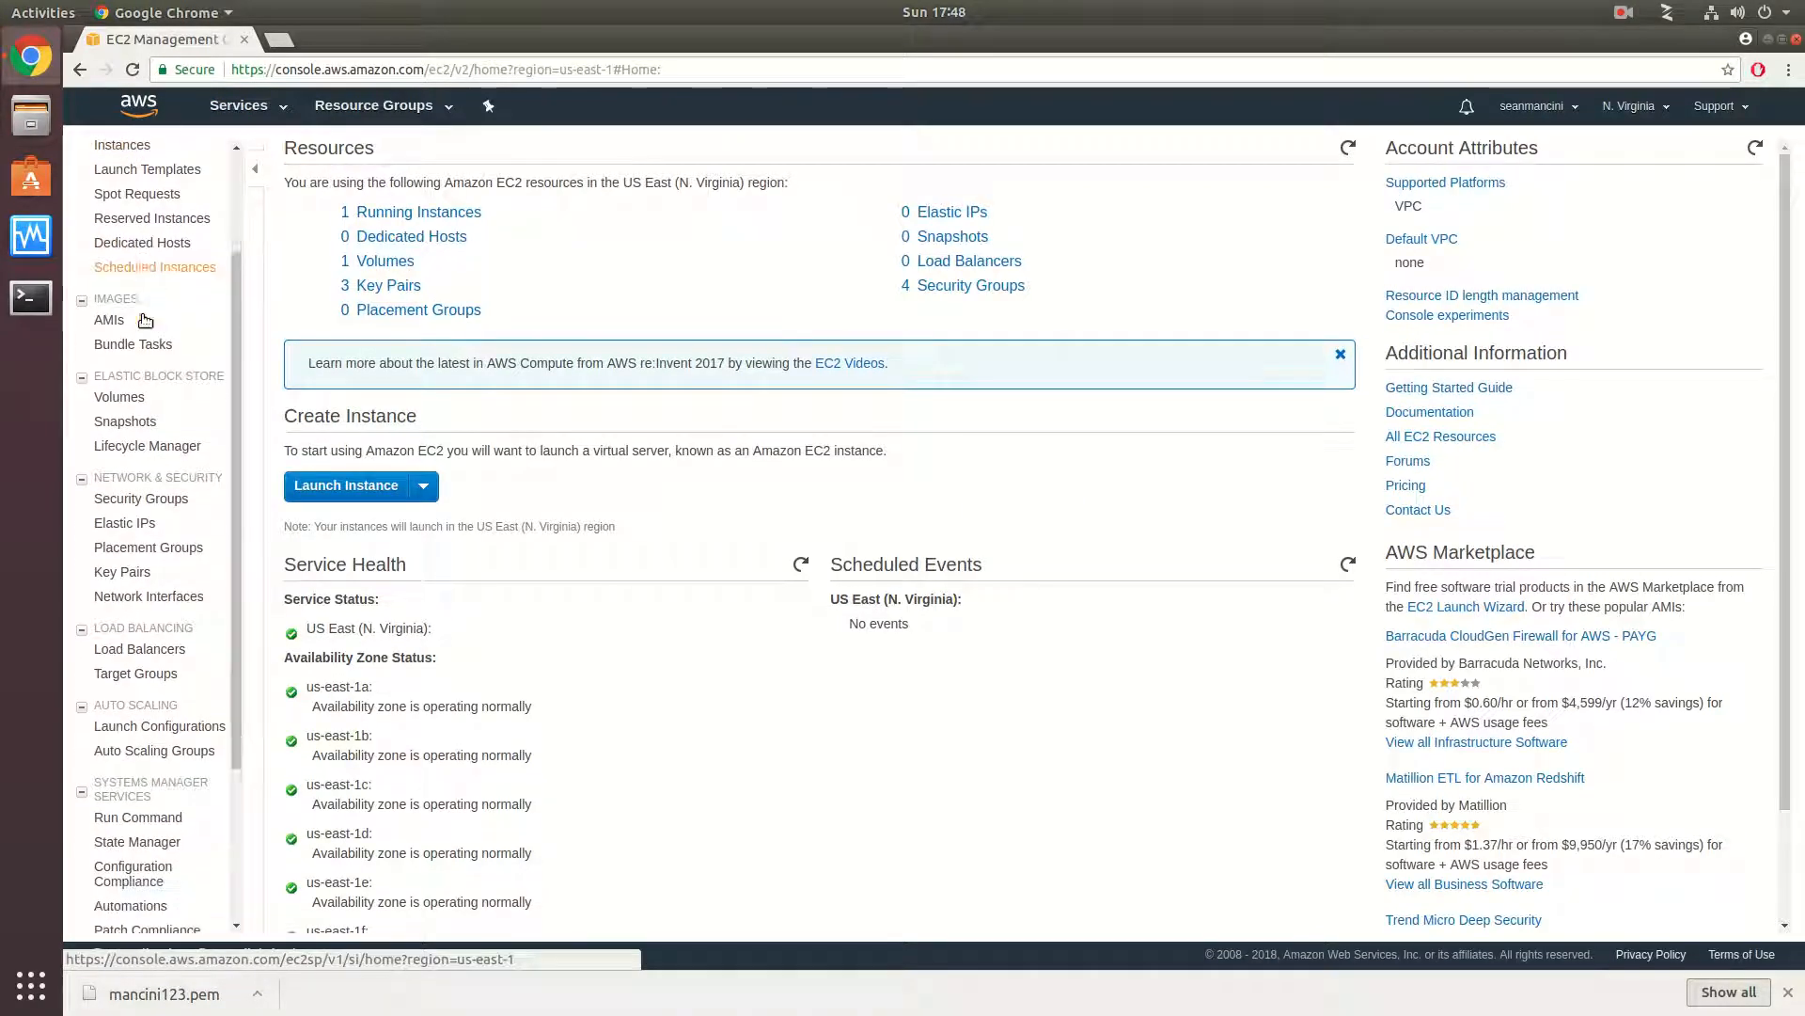
scroll(143, 320, "down", 4)
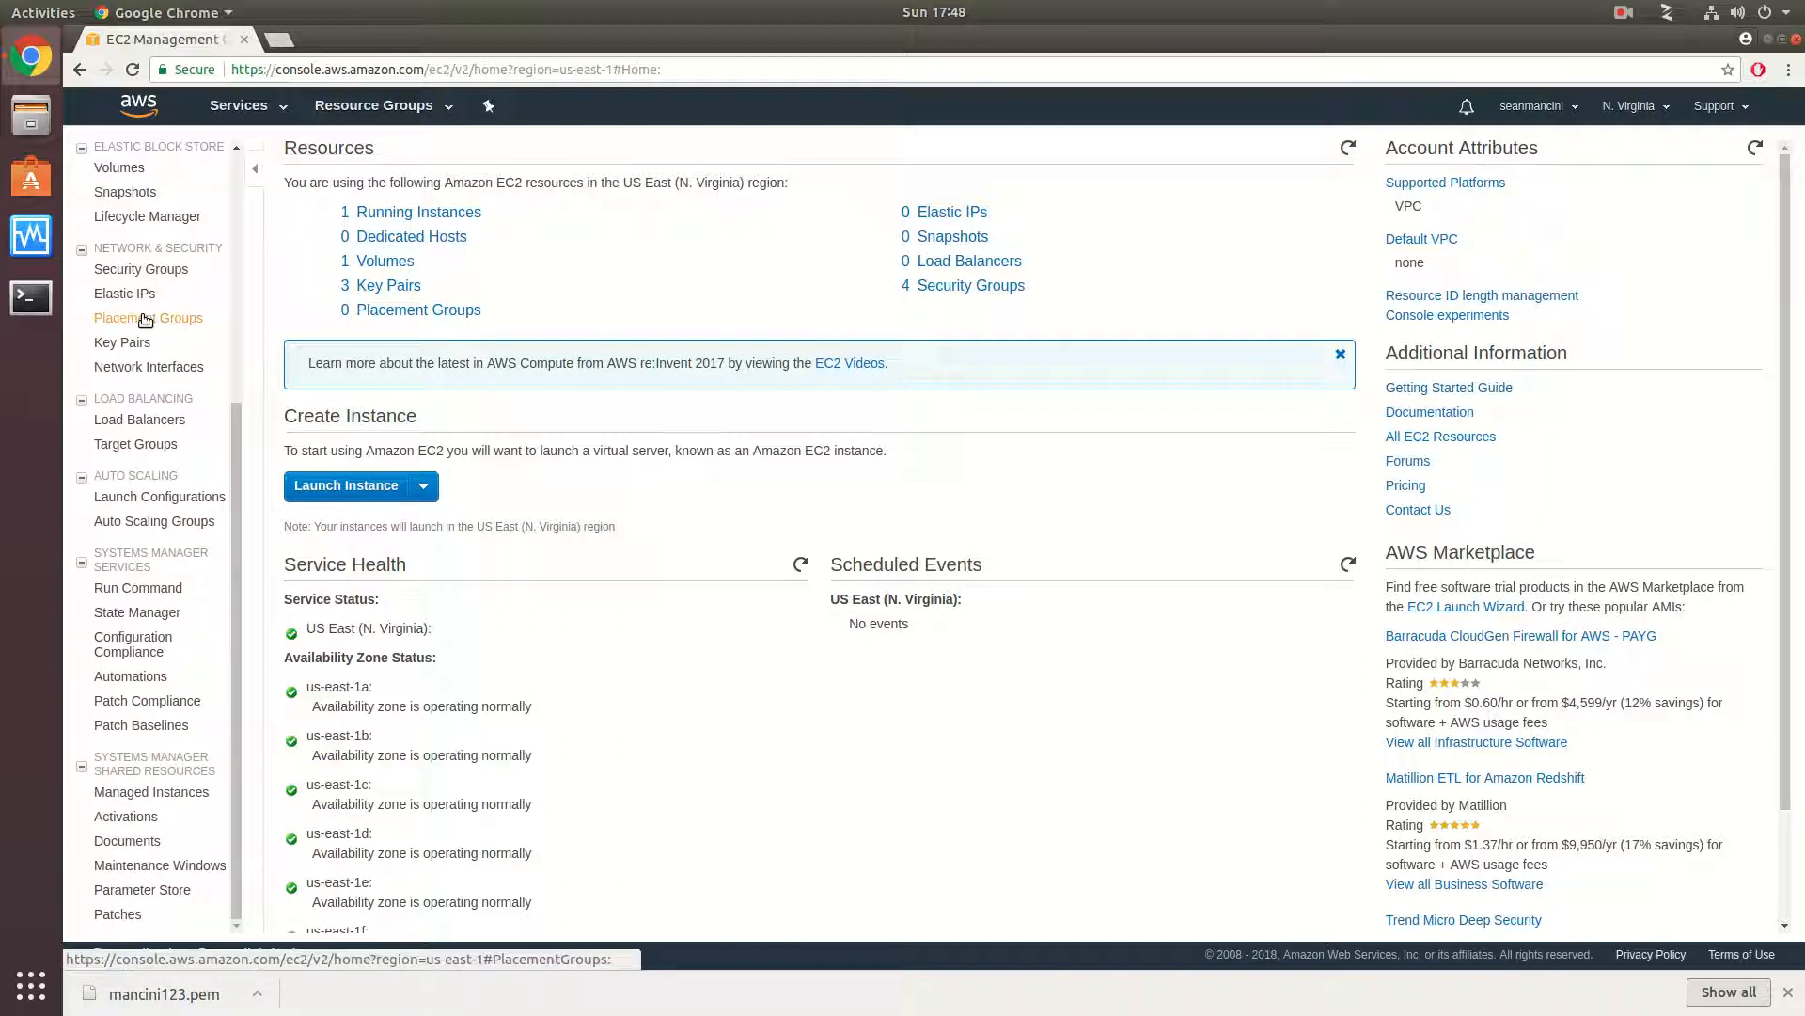
scroll(145, 320, "up", 8)
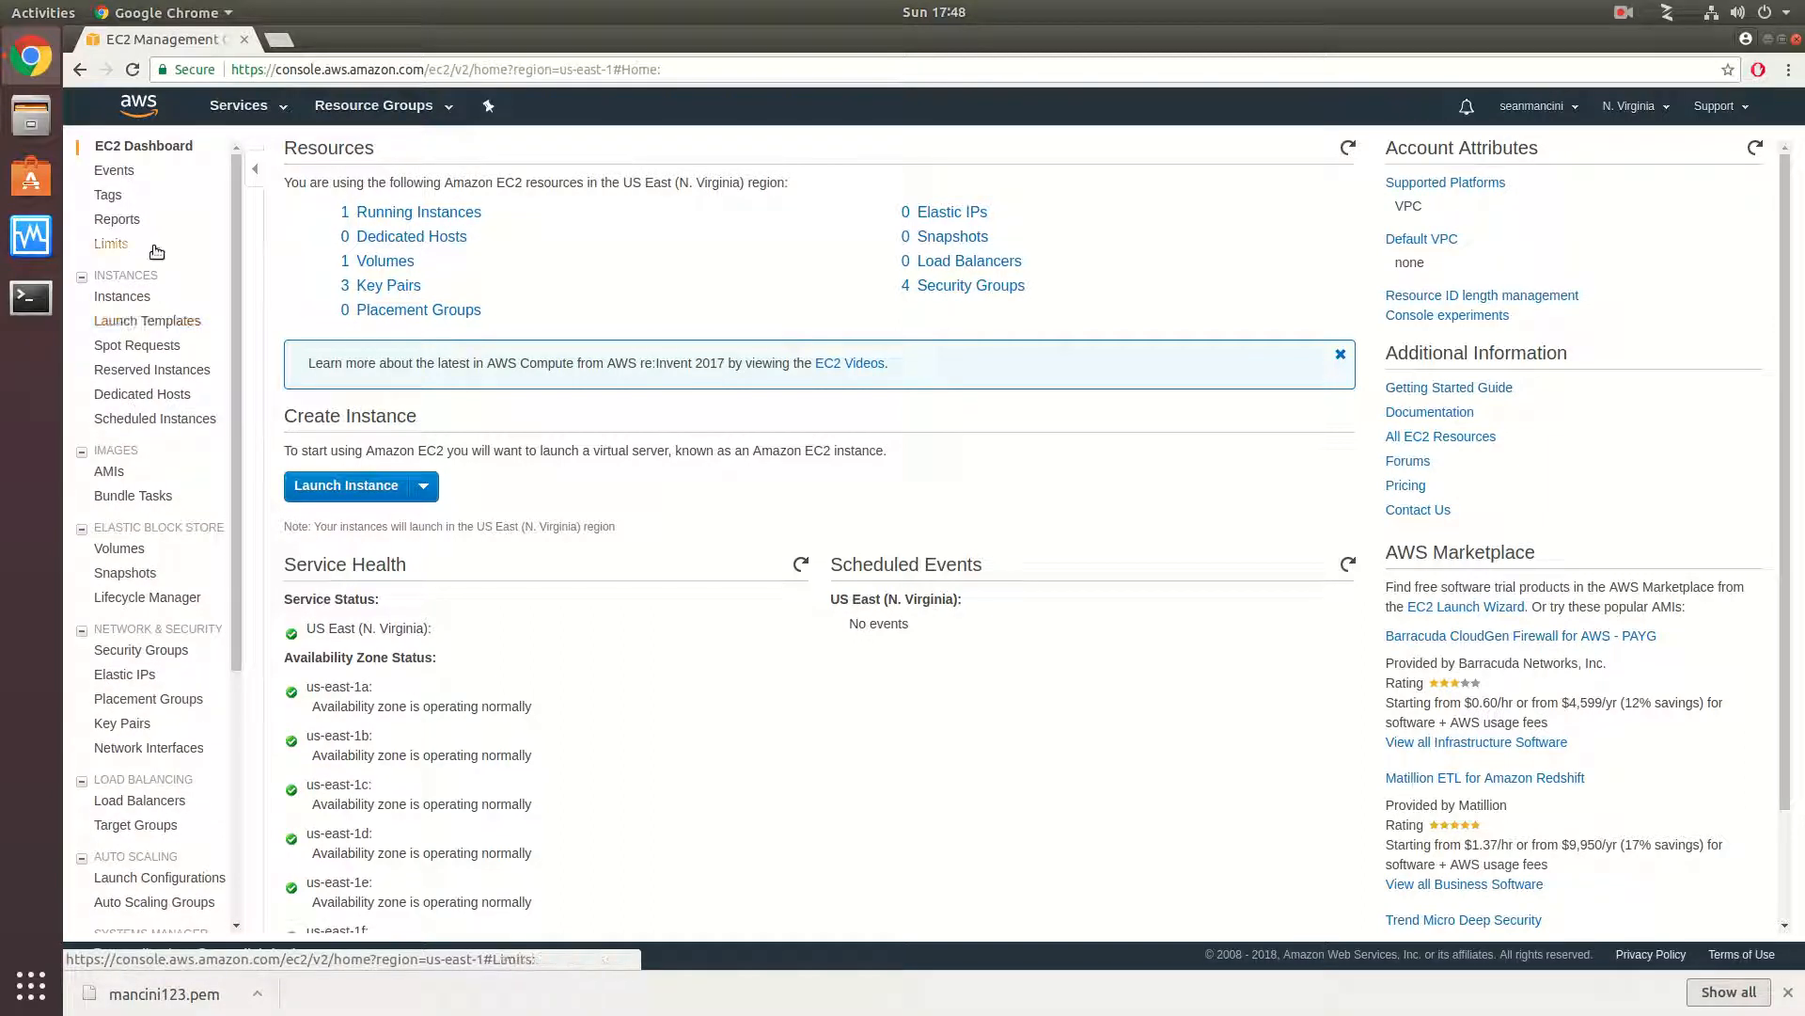
left_click(390, 262)
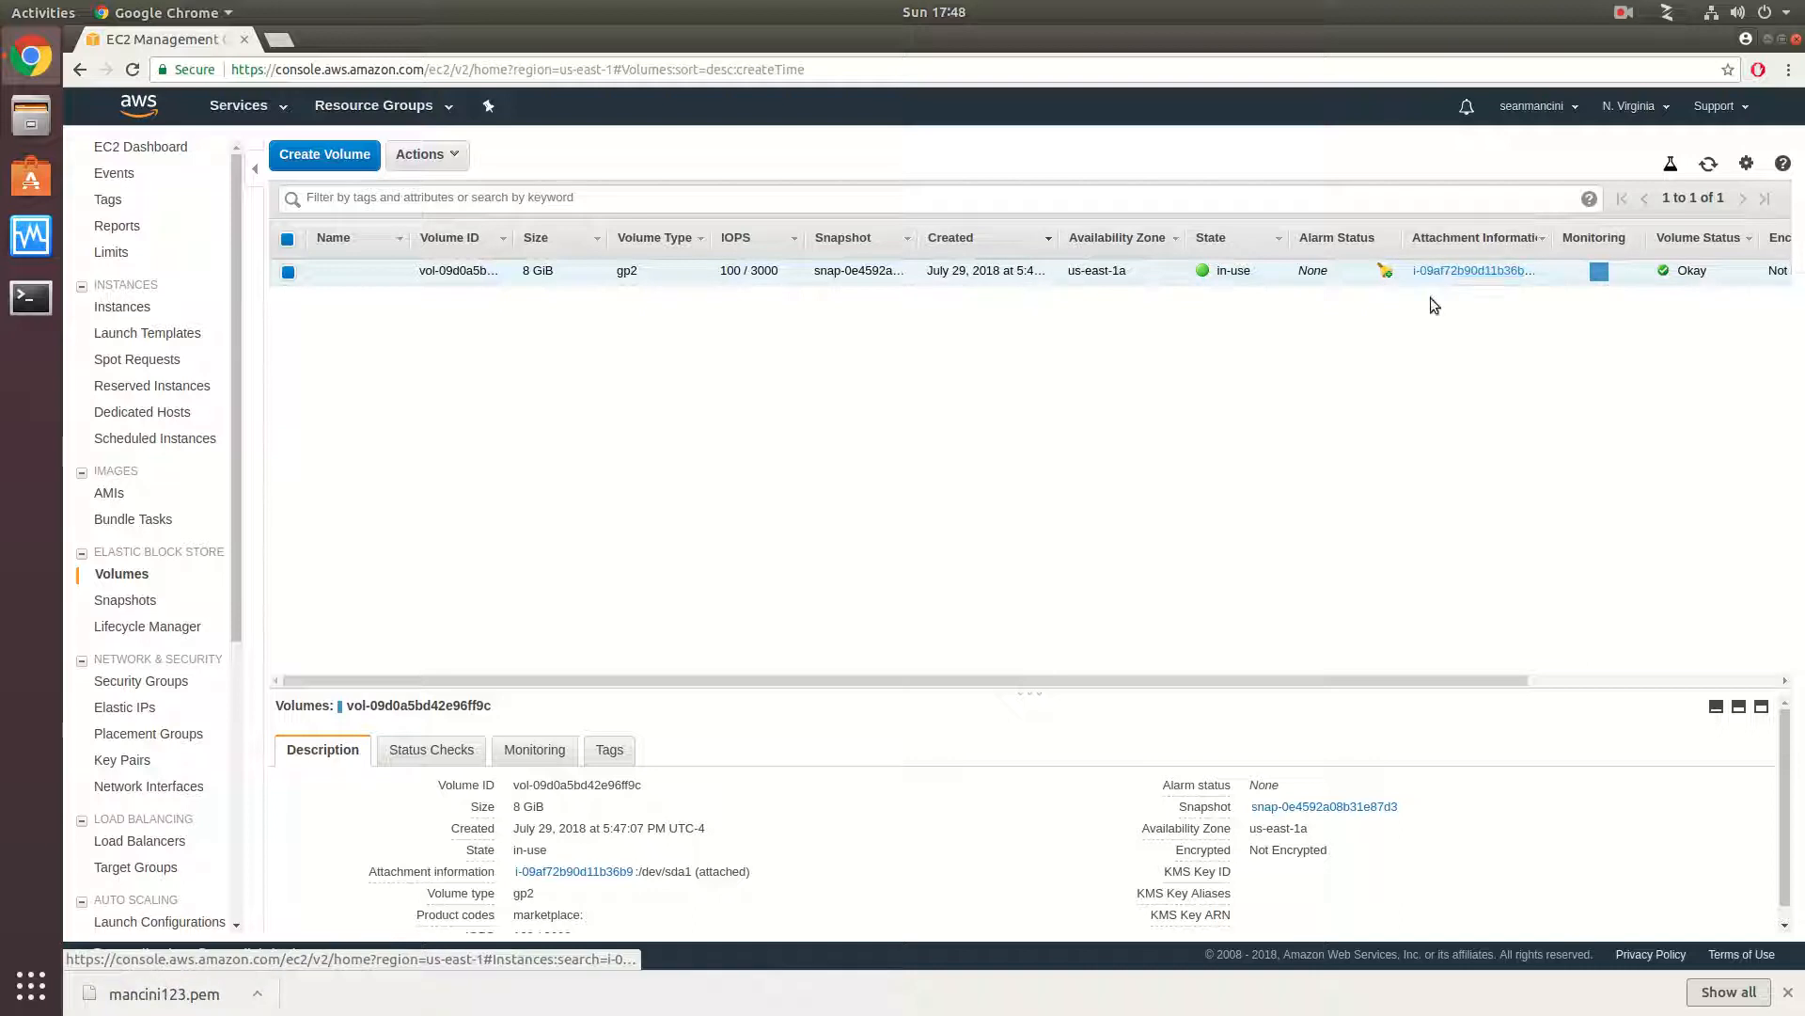
- Open the instance attached to the volume and terminate it, expanding the Delete EBS volumes details before confirming
left_click(1489, 272)
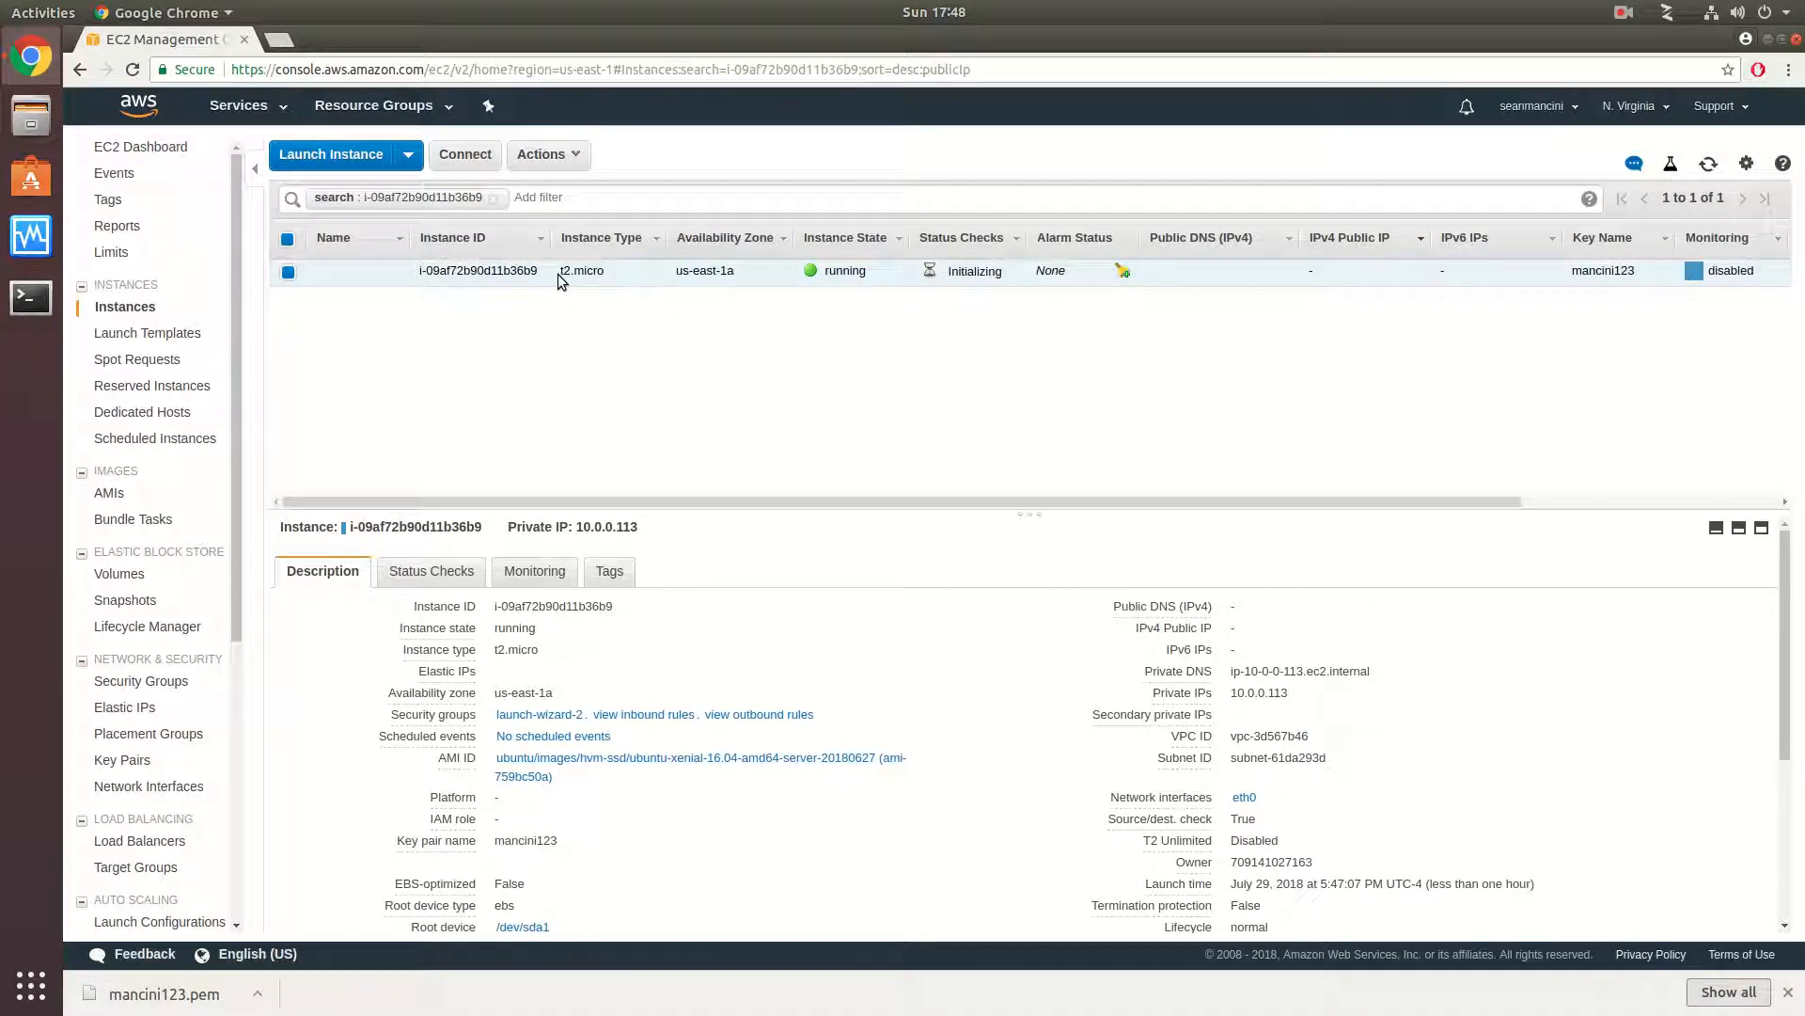
left_click(574, 155)
mouse_move(611, 321)
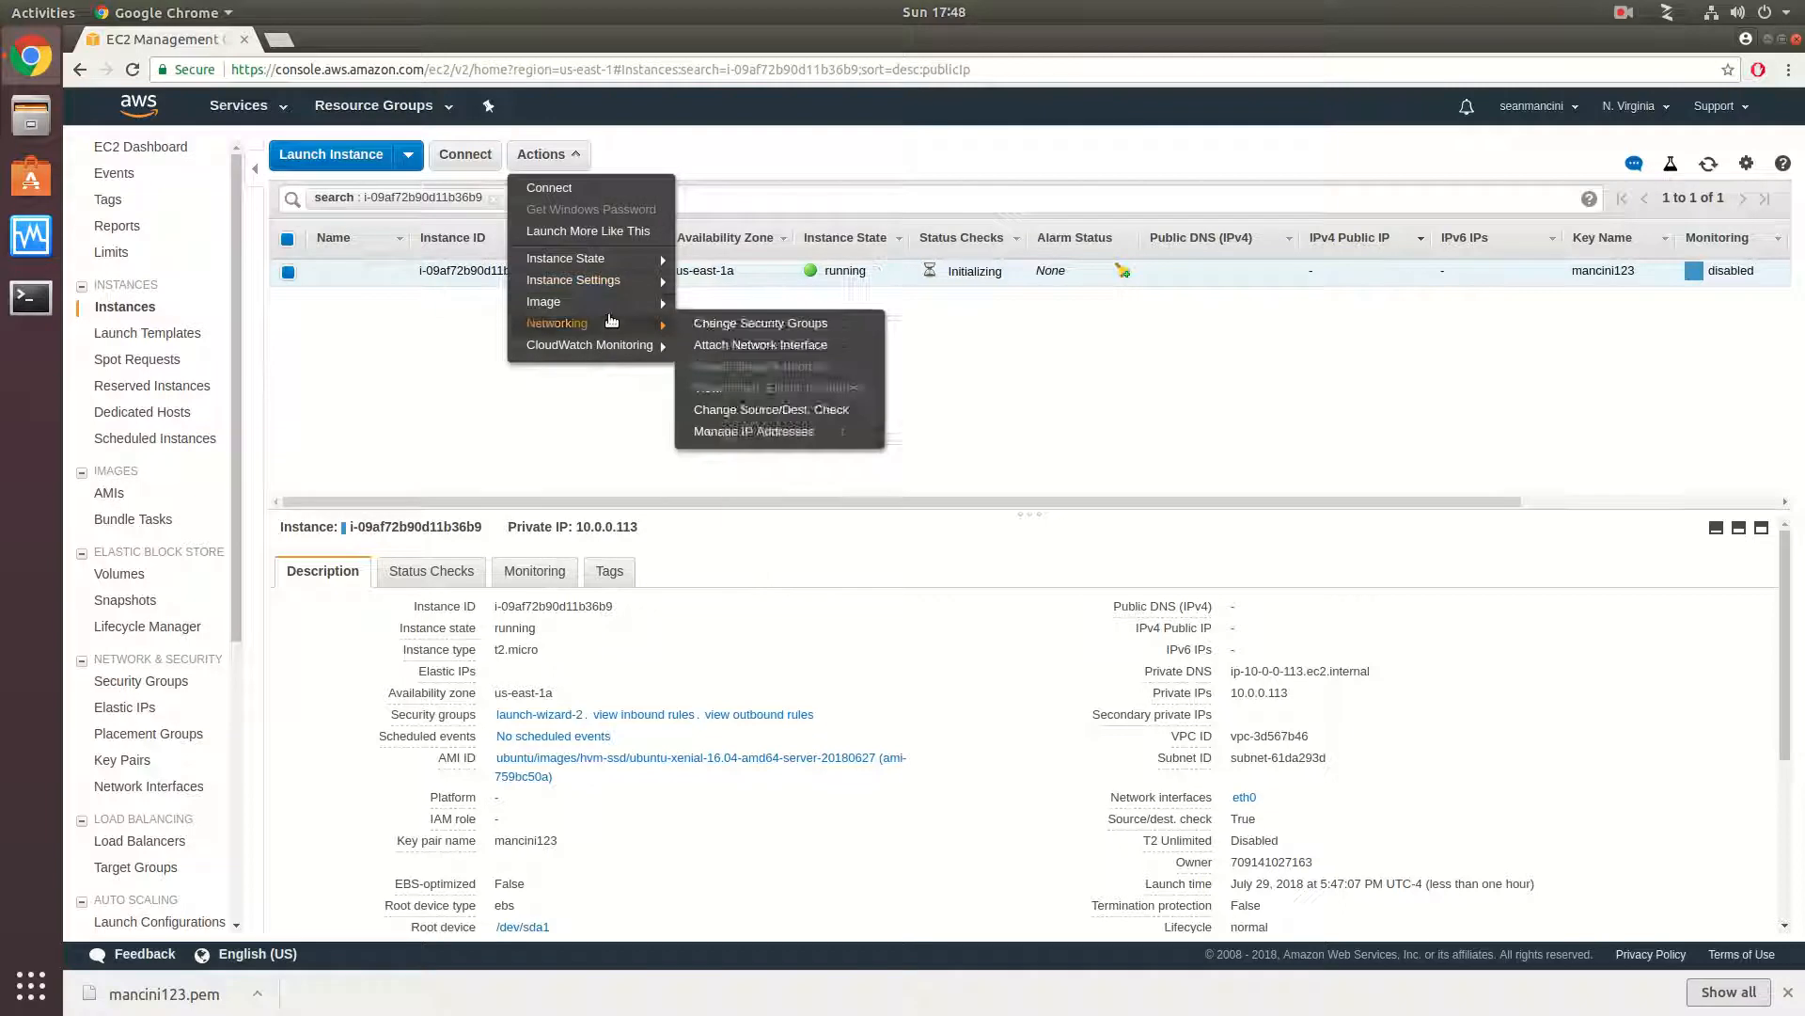
mouse_move(611, 259)
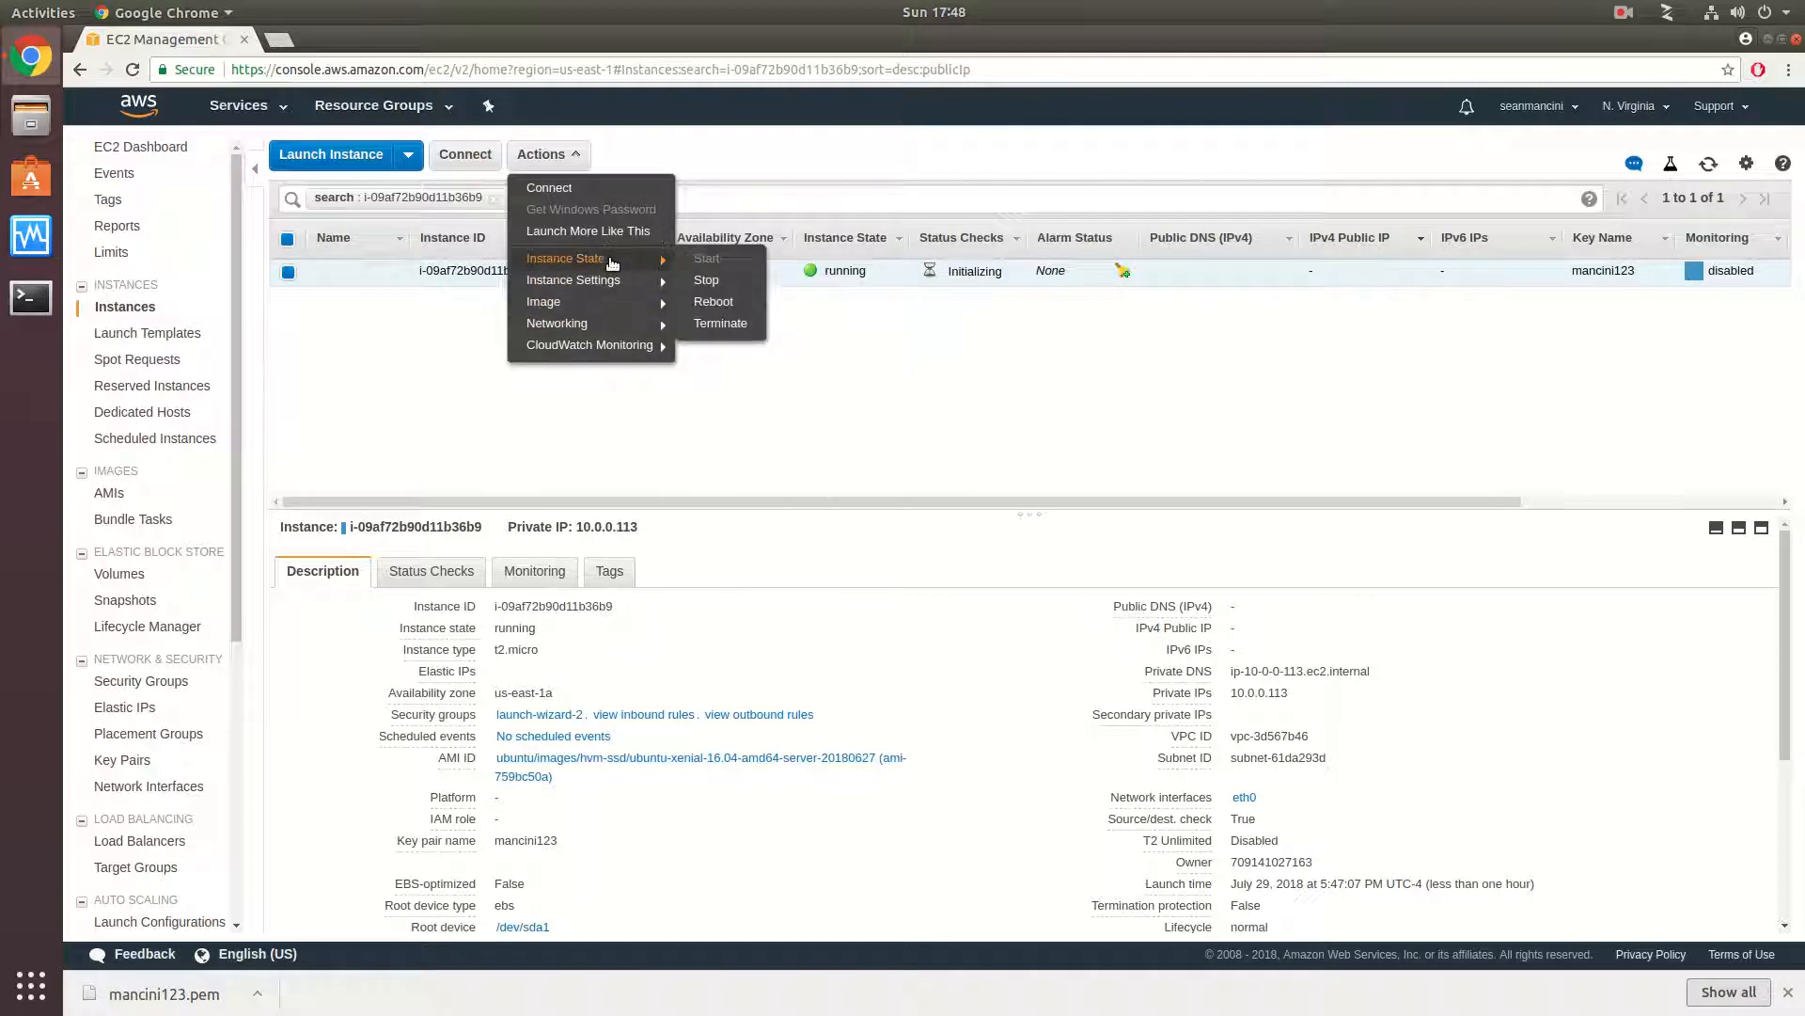
left_click(752, 323)
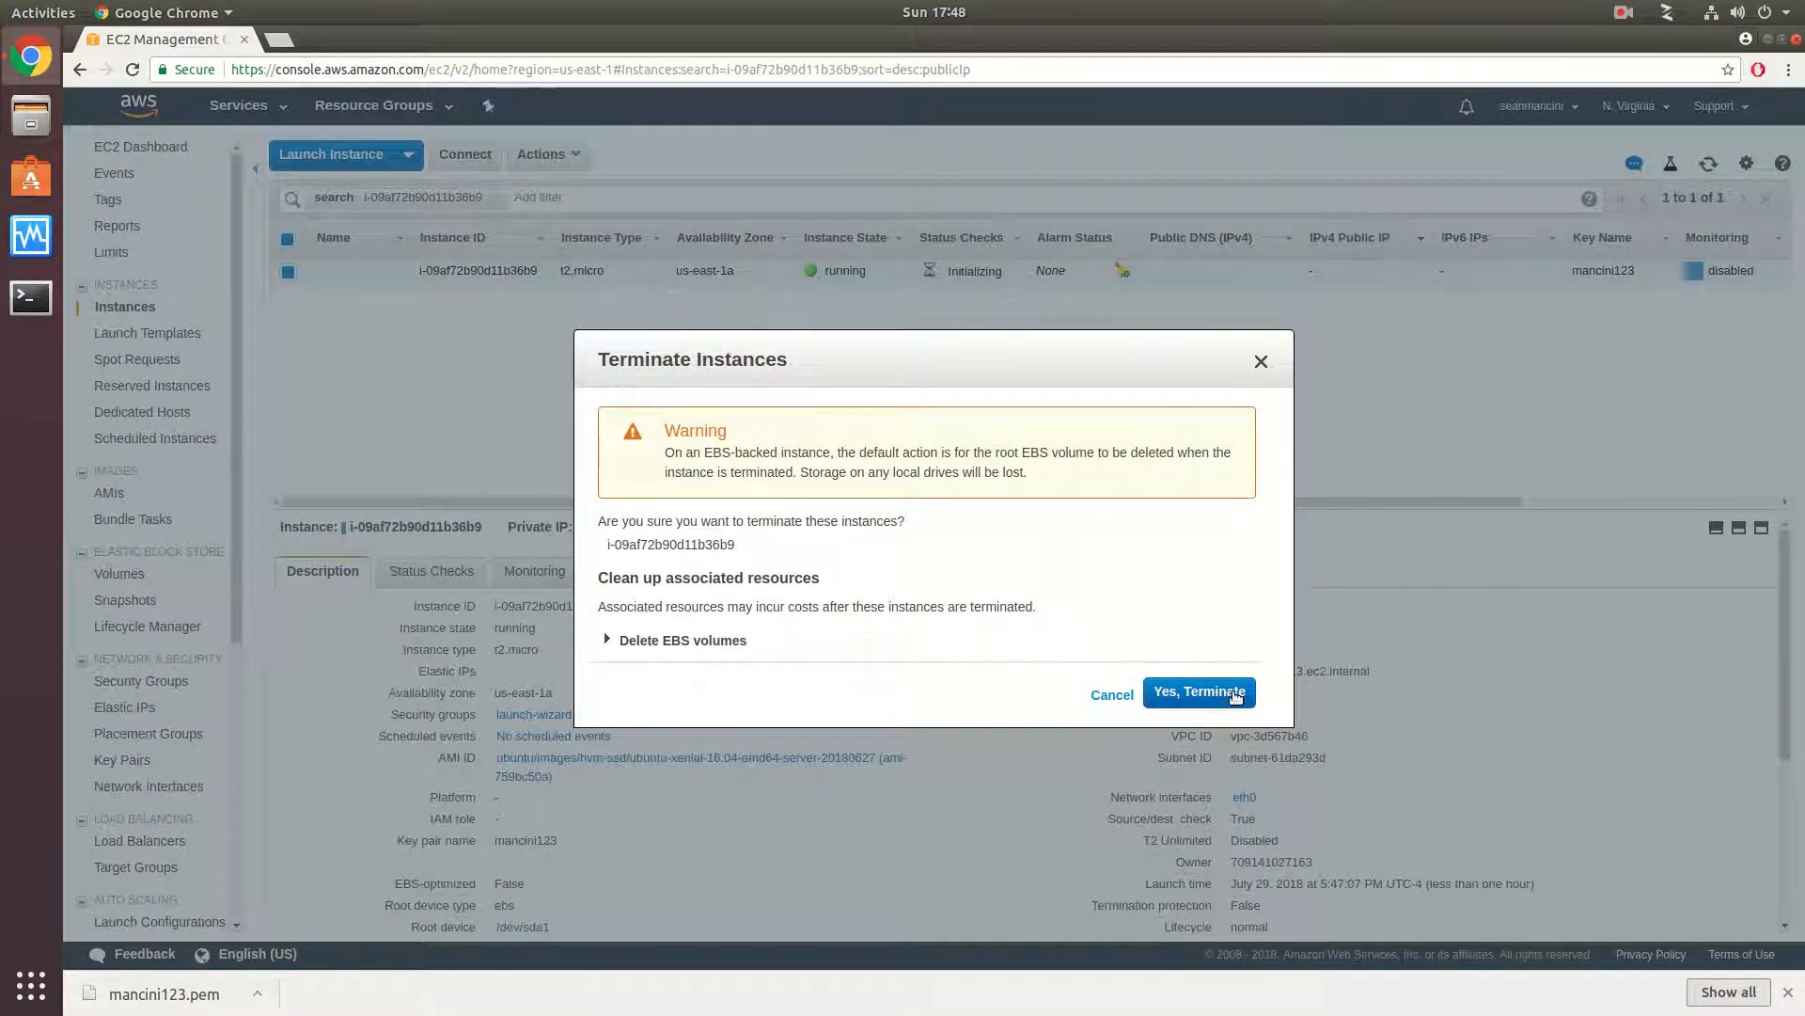
left_click(639, 642)
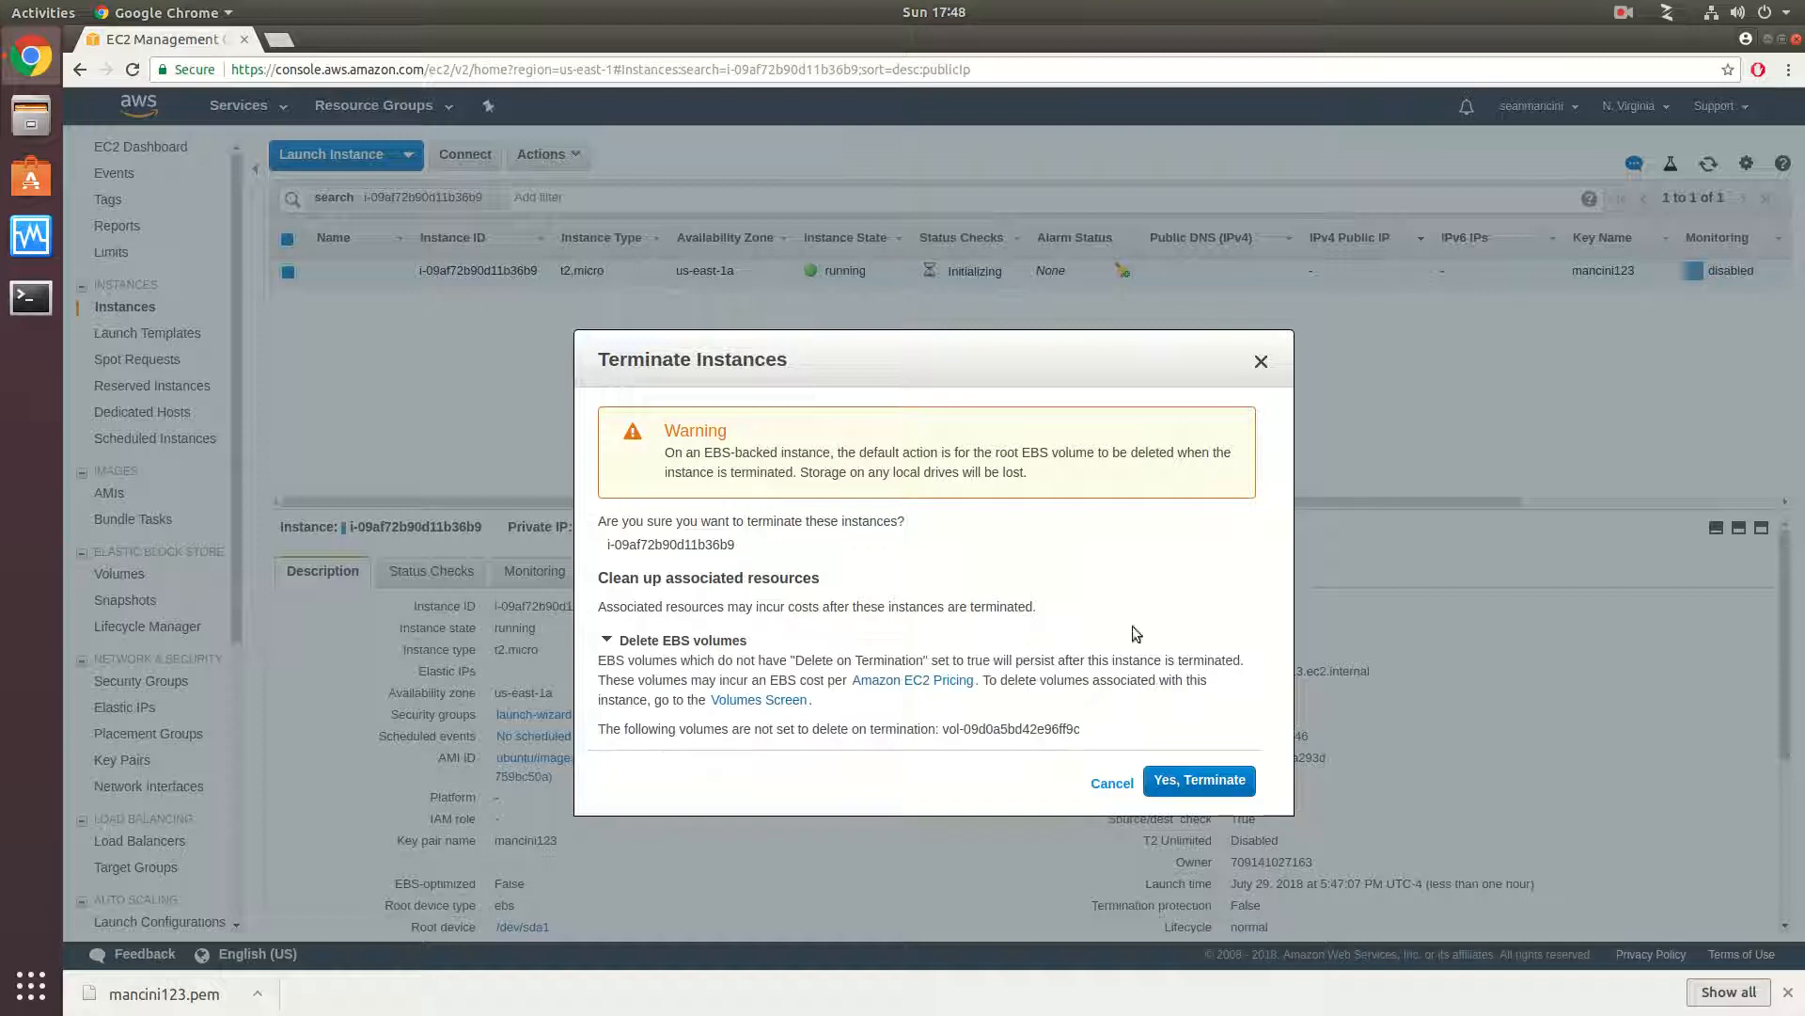
left_click(1225, 782)
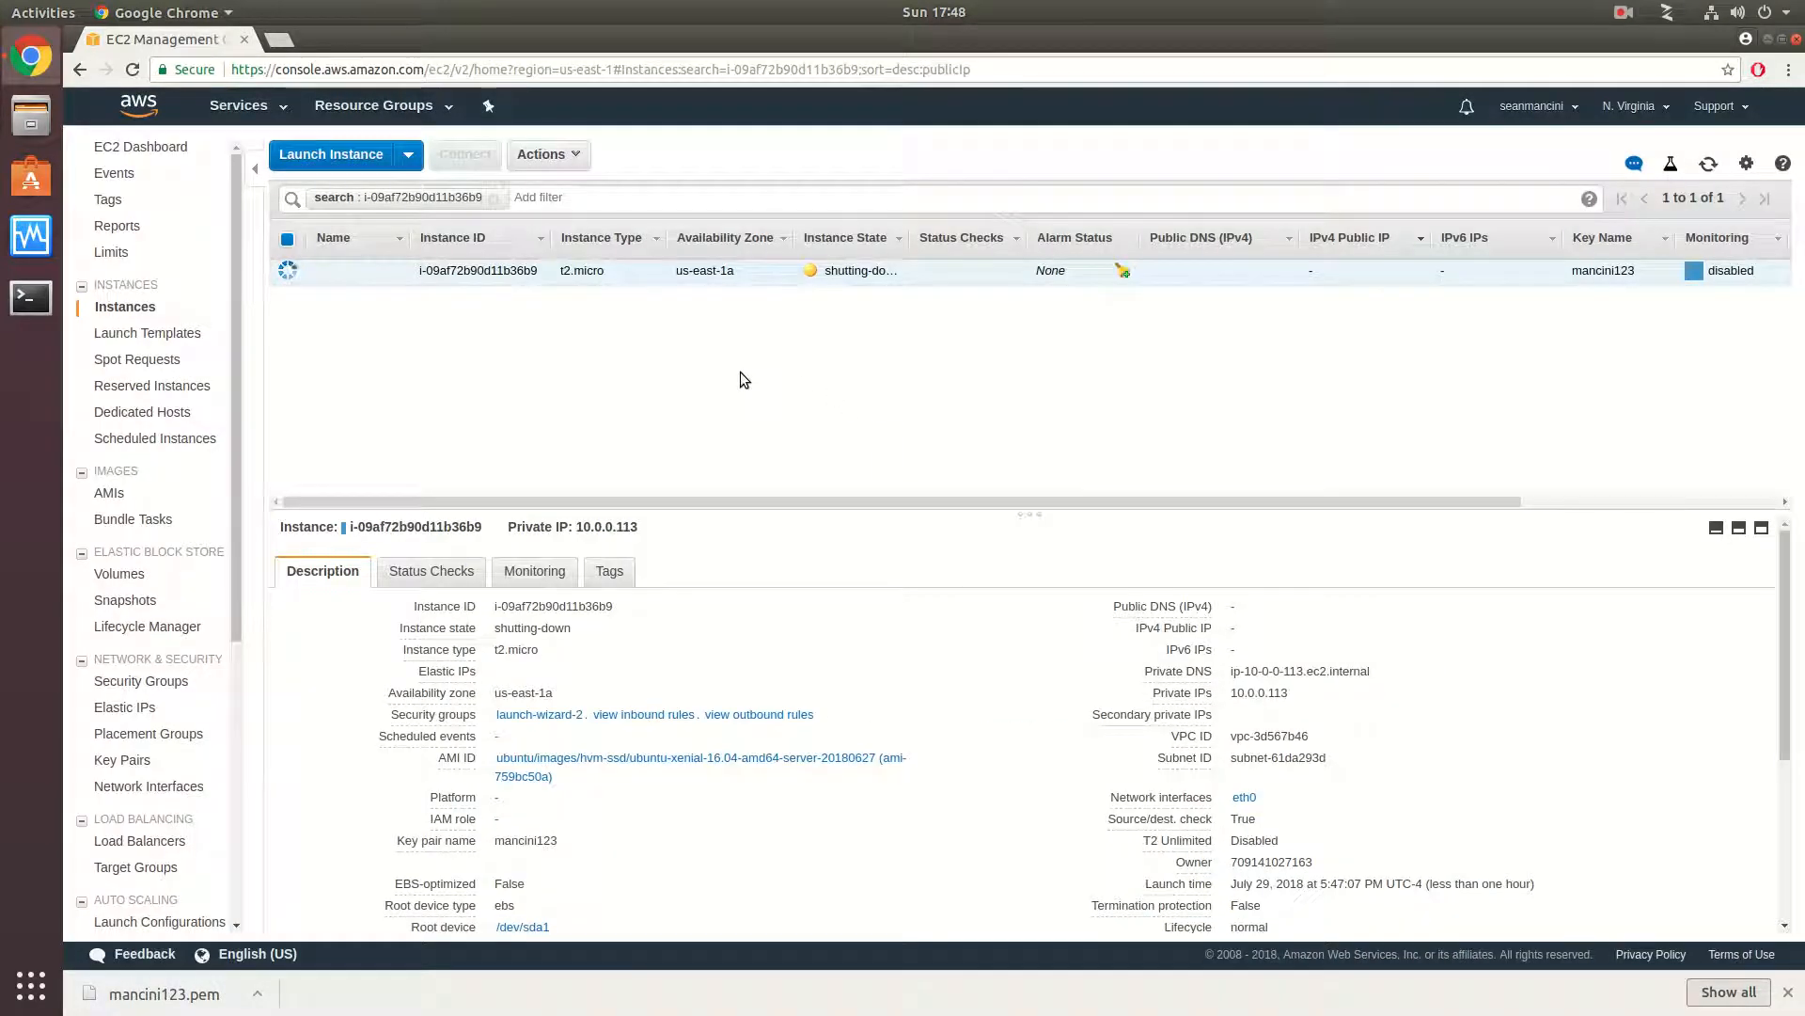
- Check the root volume's state in the volumes list, and follow its attachment to check the terminated instance's state
scroll(160, 347, "down", 3)
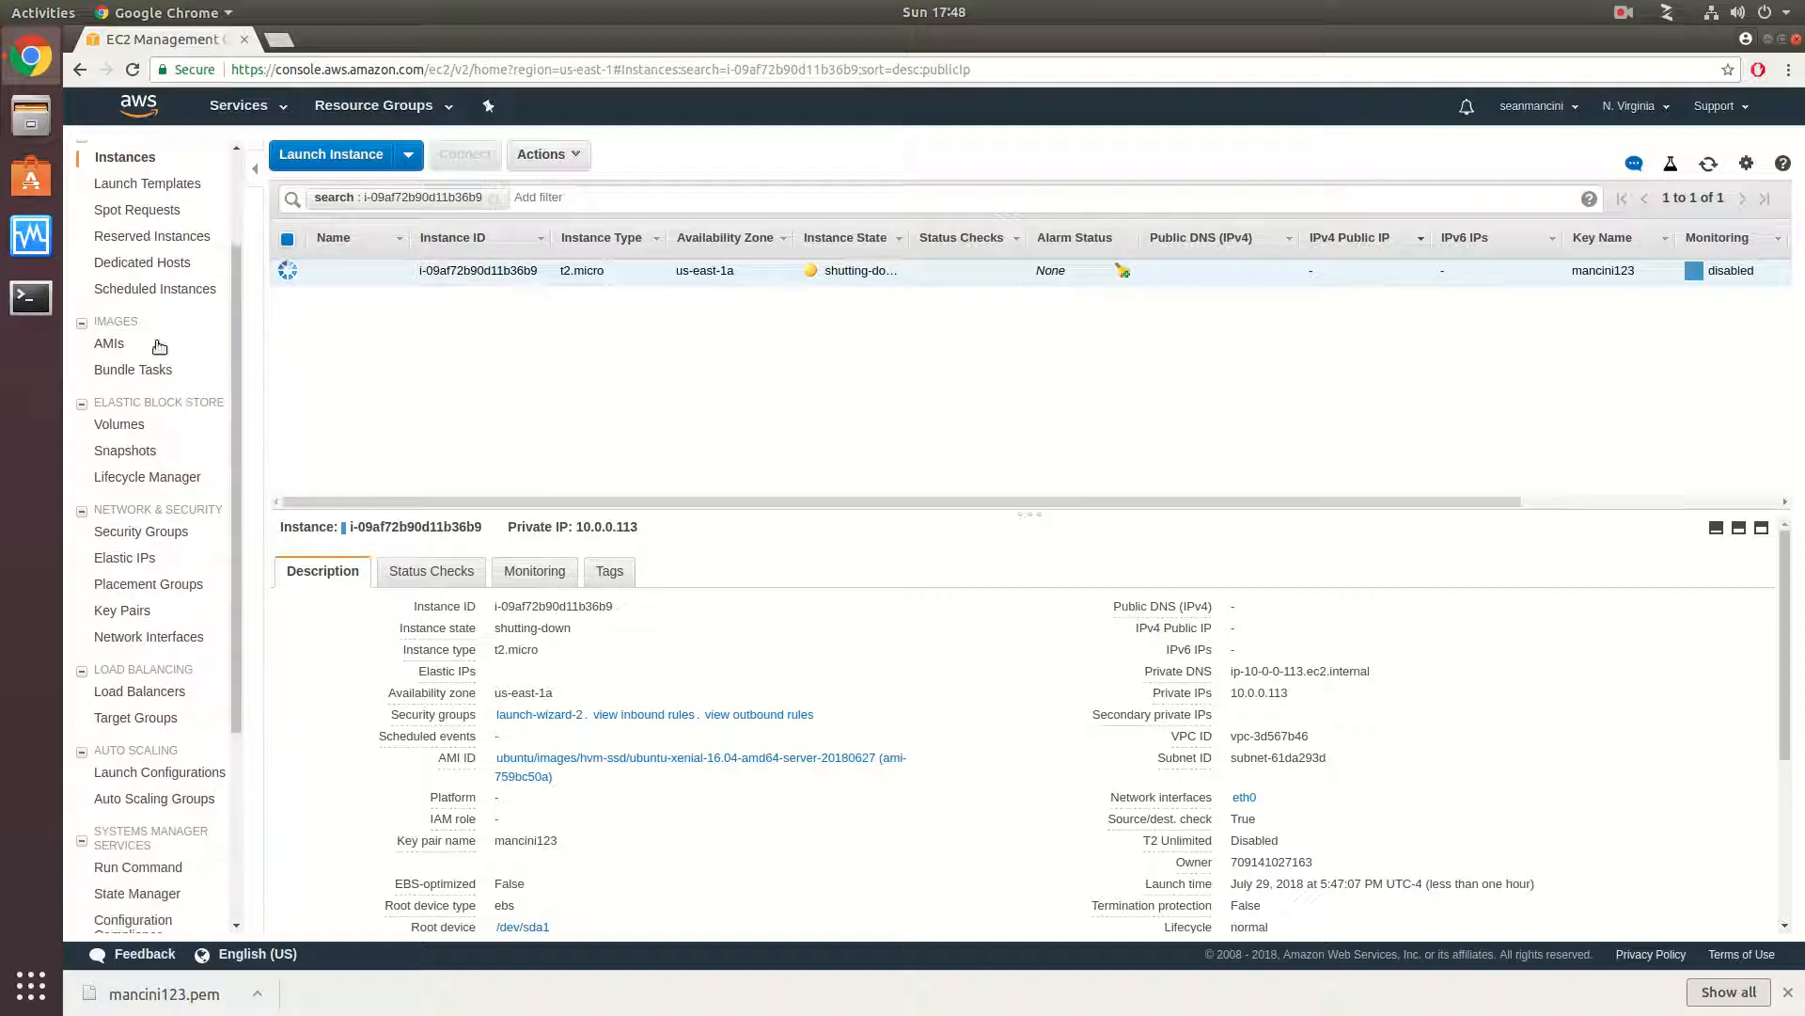
left_click(120, 425)
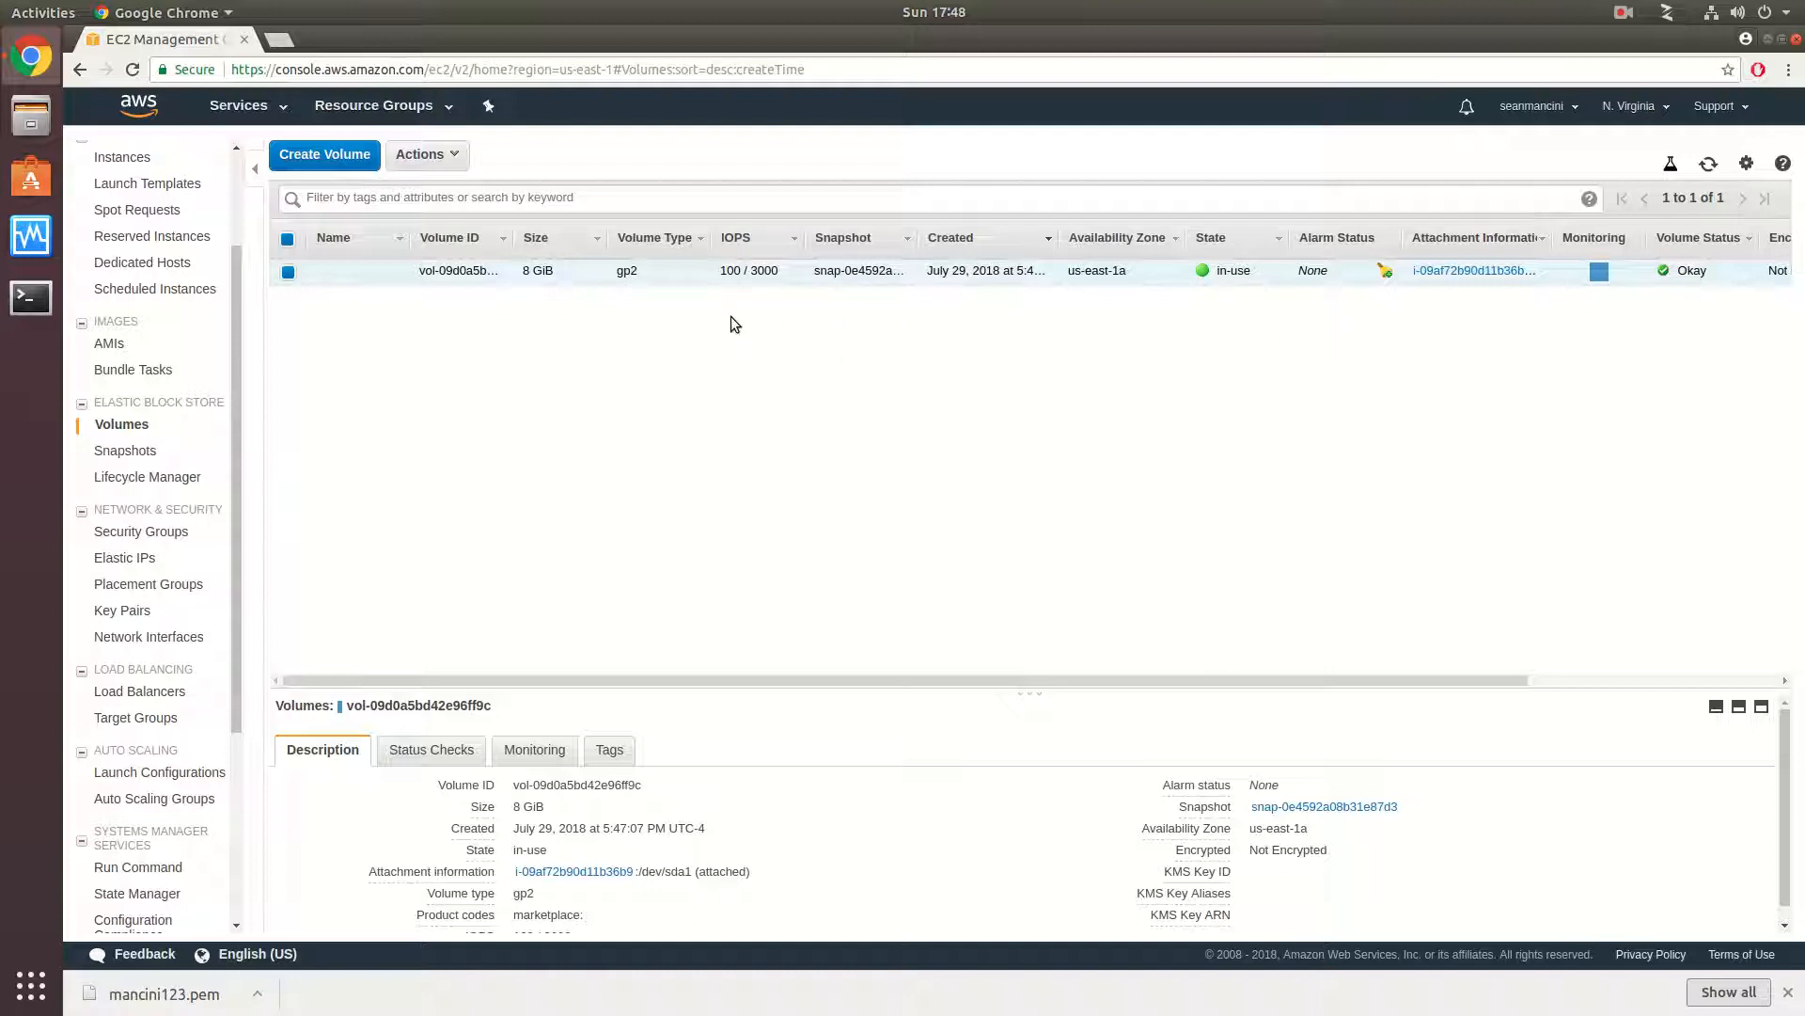
left_click(1475, 272)
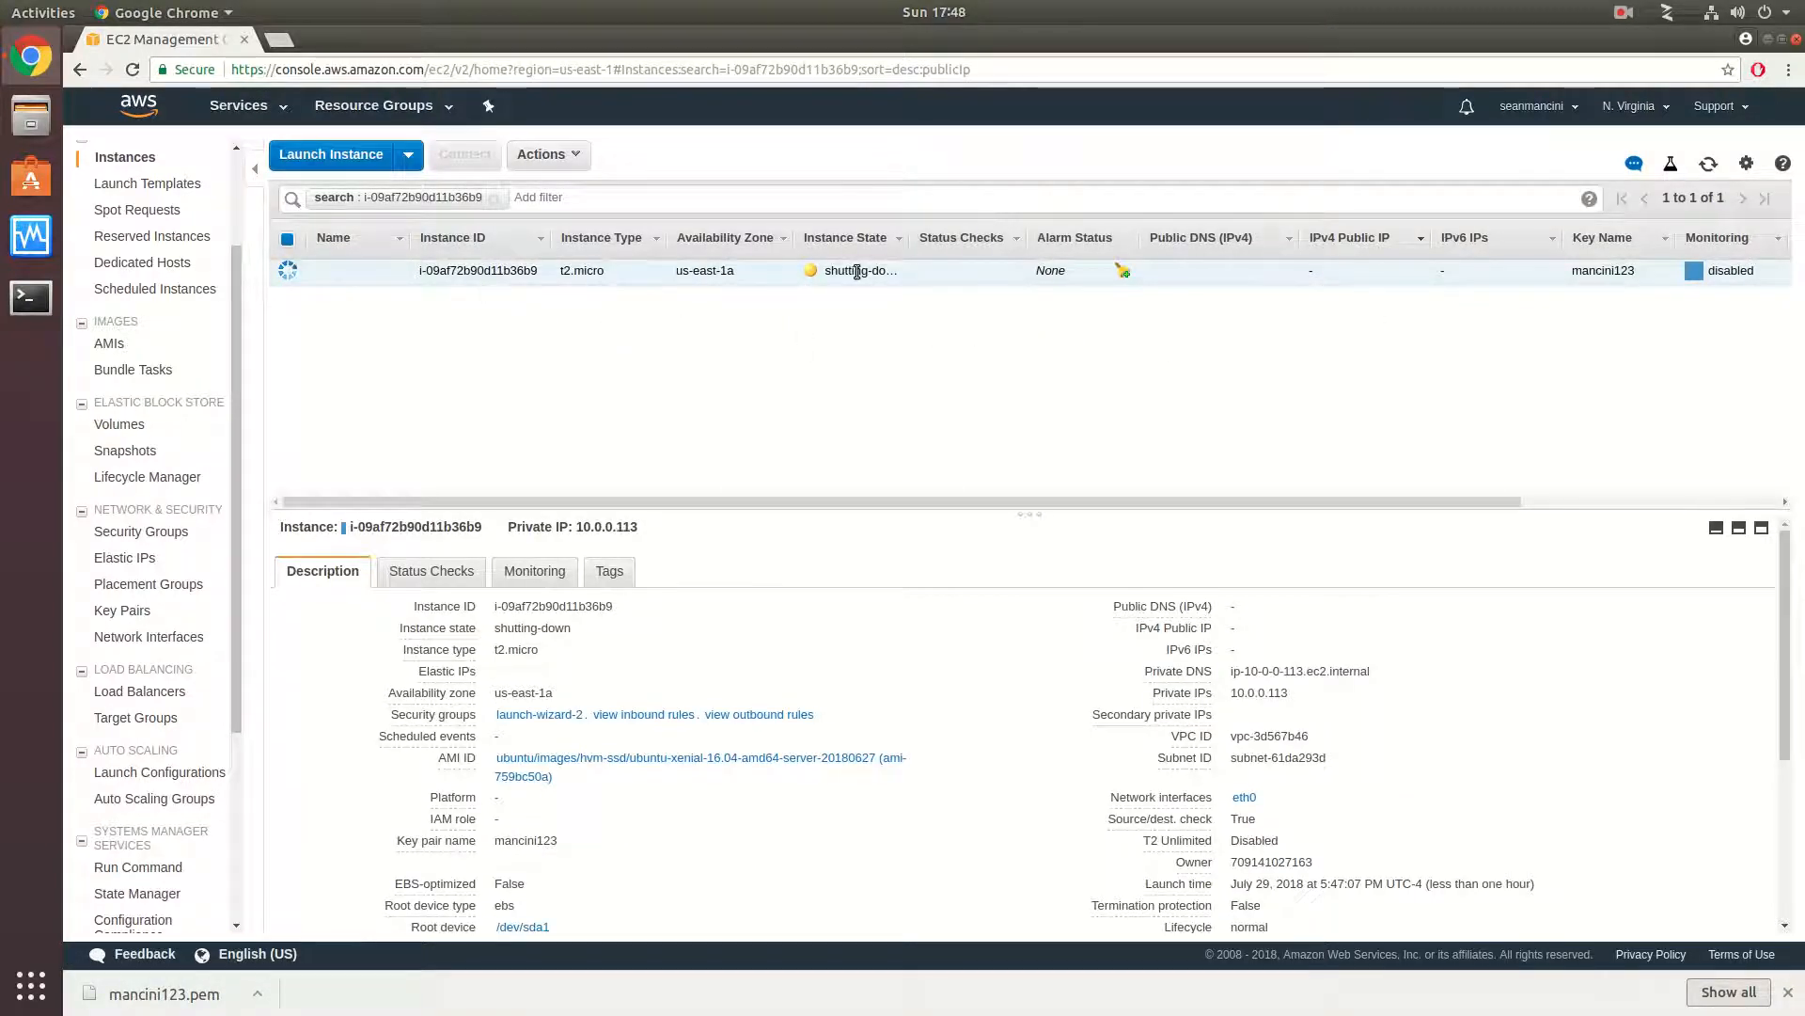
- Try to detach the root volume from the terminated instance, retry once, and dismiss the dialog
left_click(120, 424)
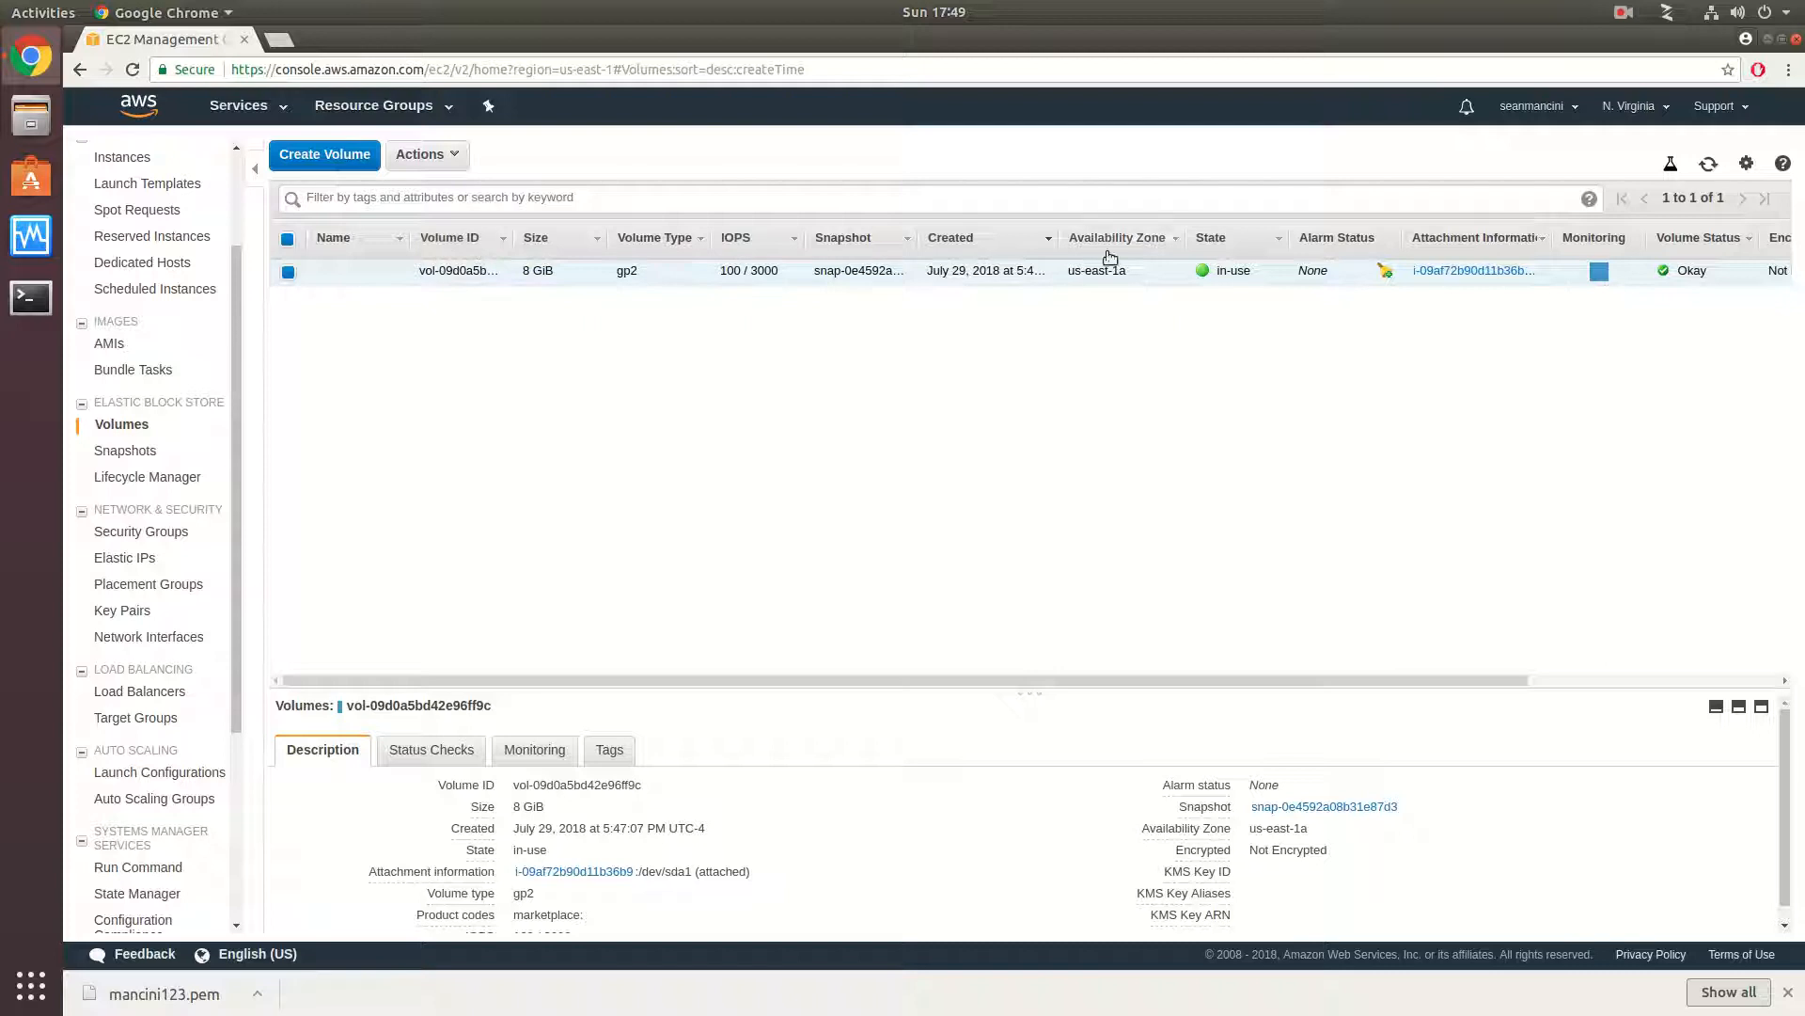
left_click(468, 165)
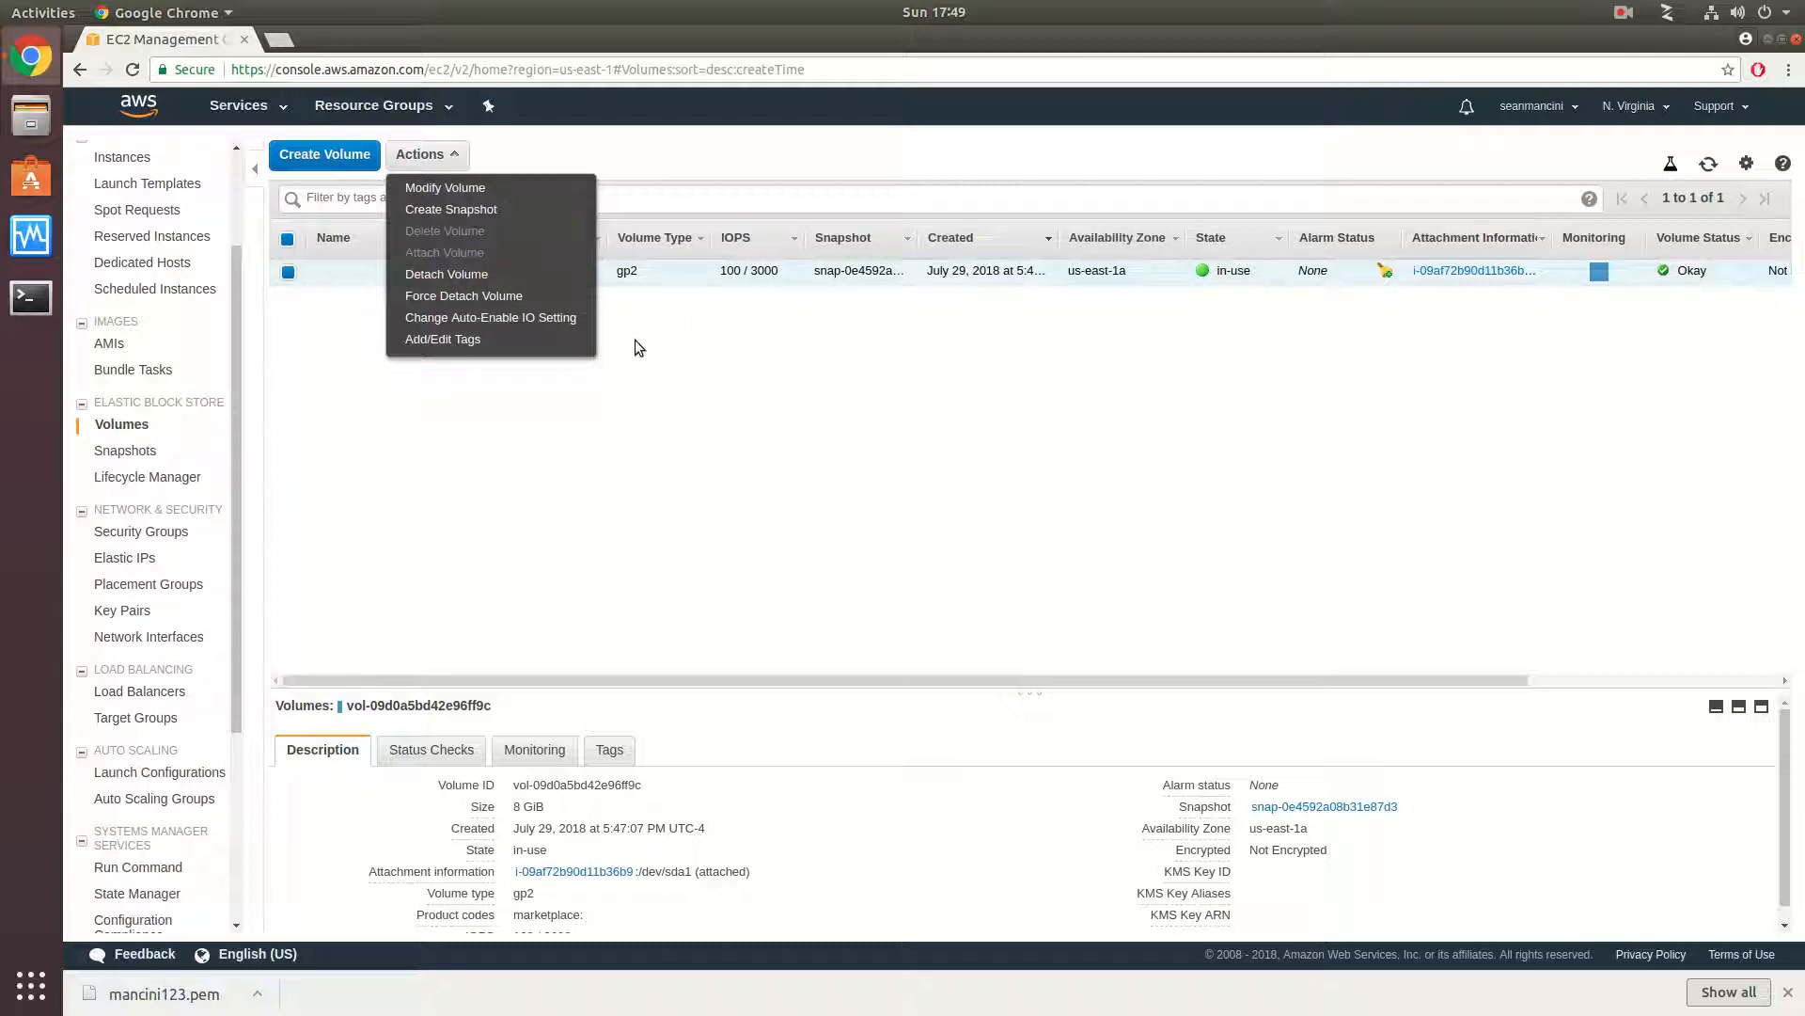
left_click(529, 276)
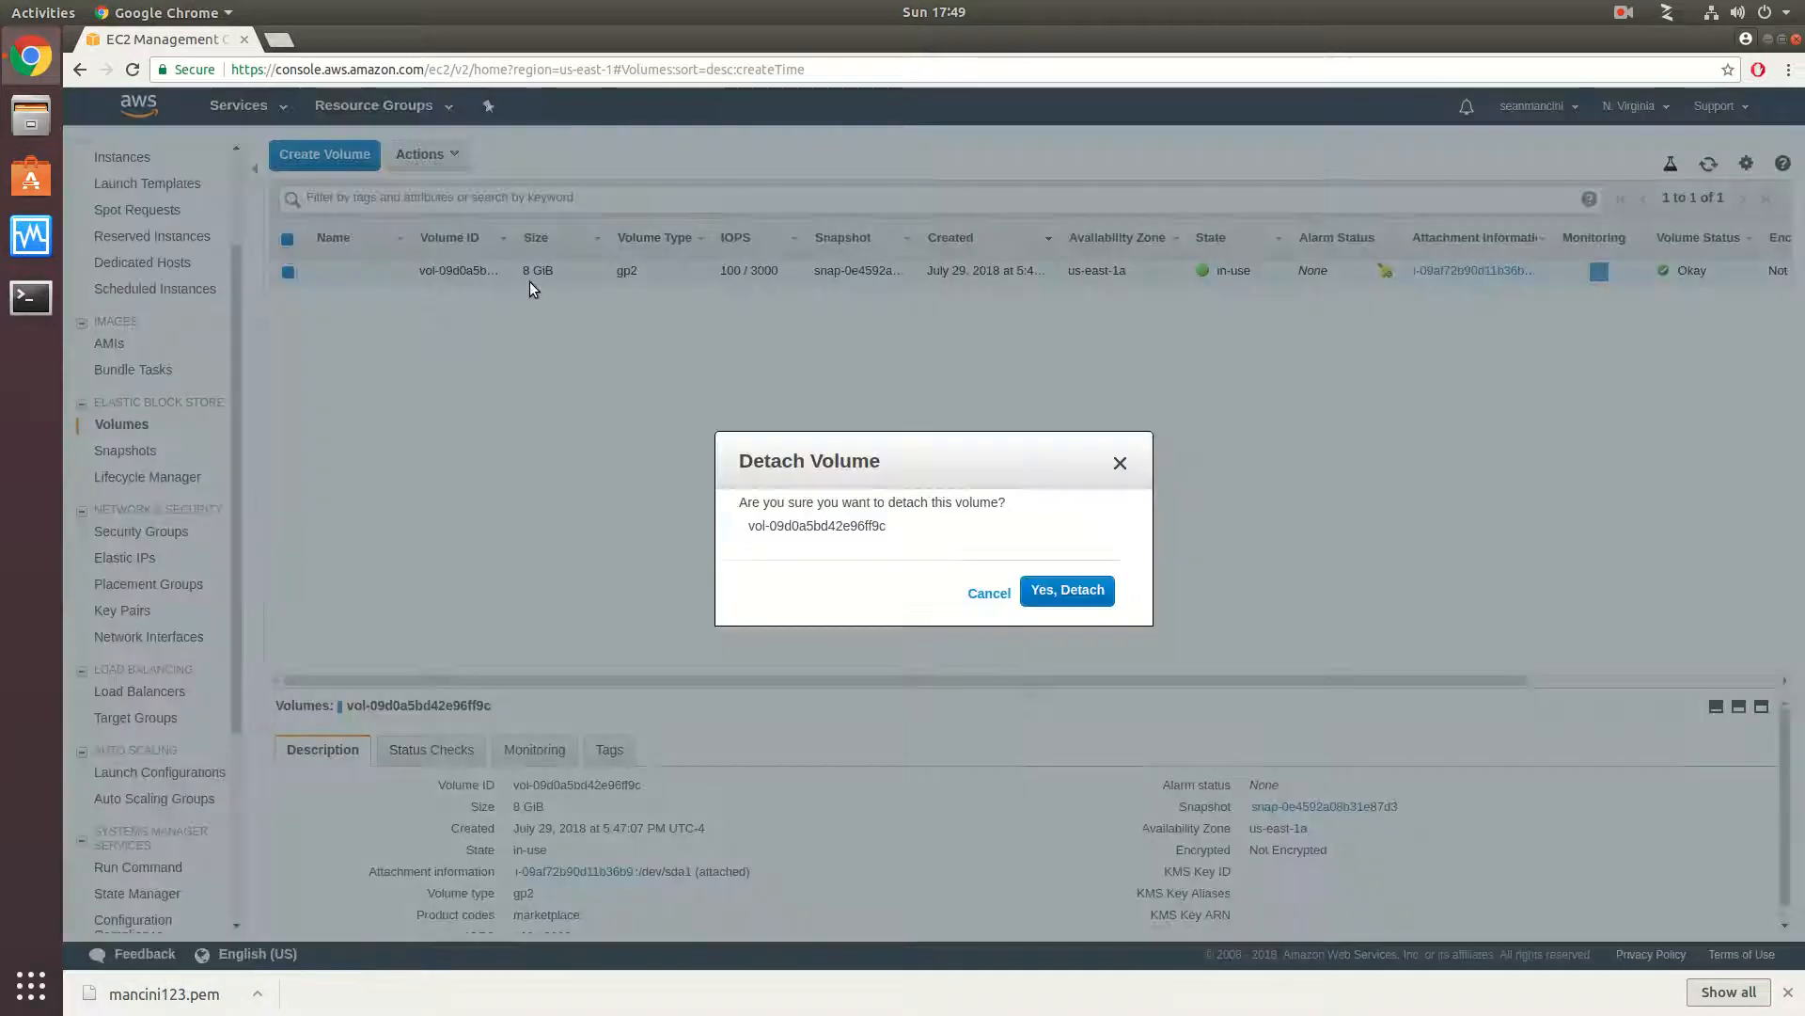
left_click(1077, 590)
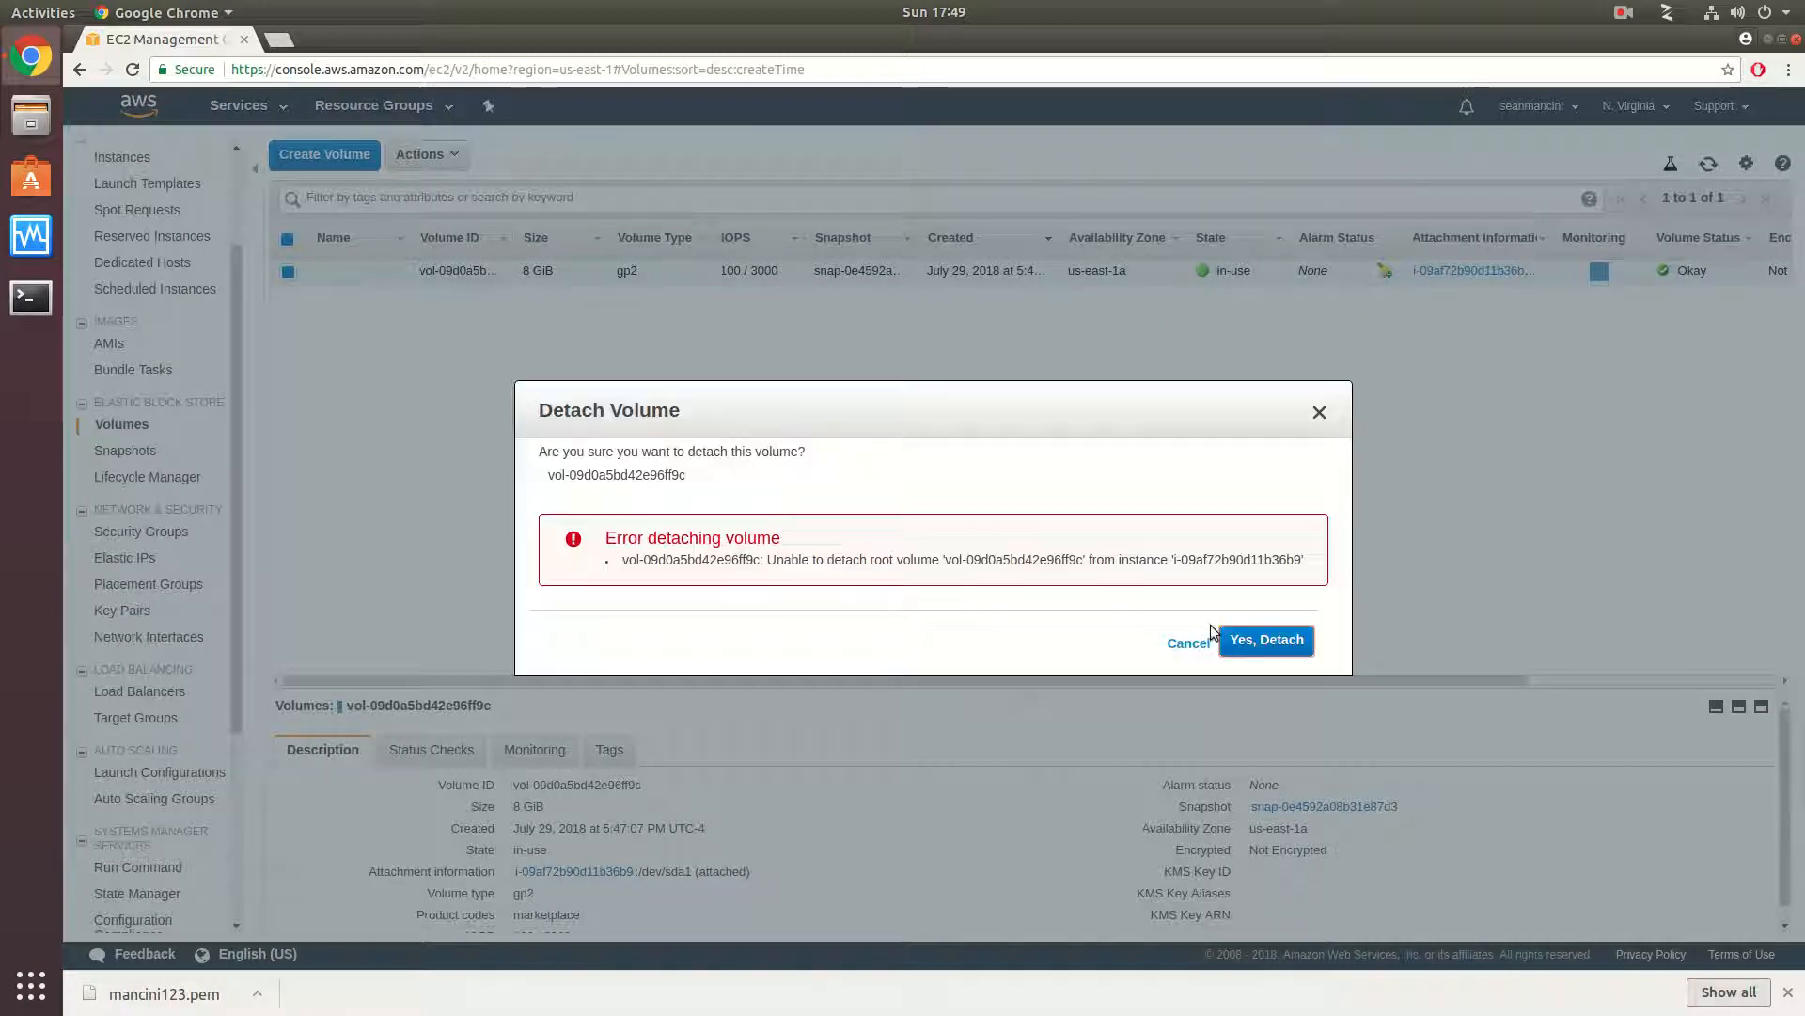
left_click(1263, 639)
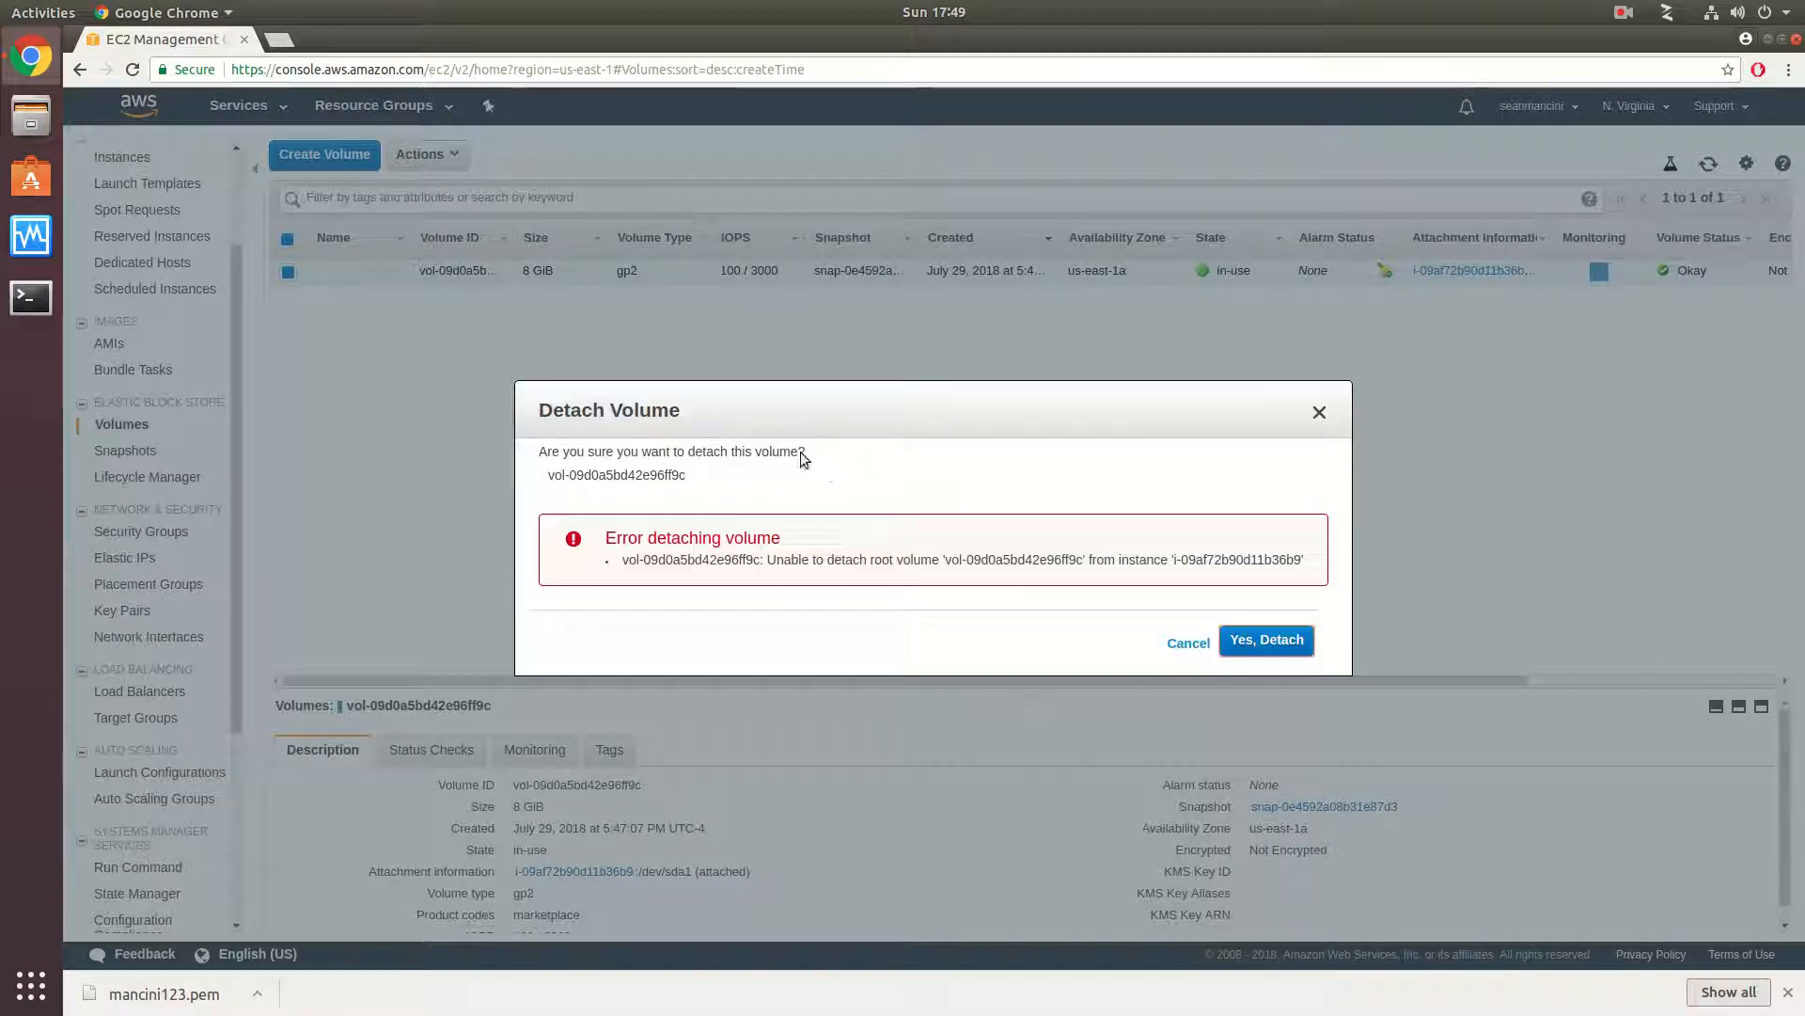
left_click(1321, 414)
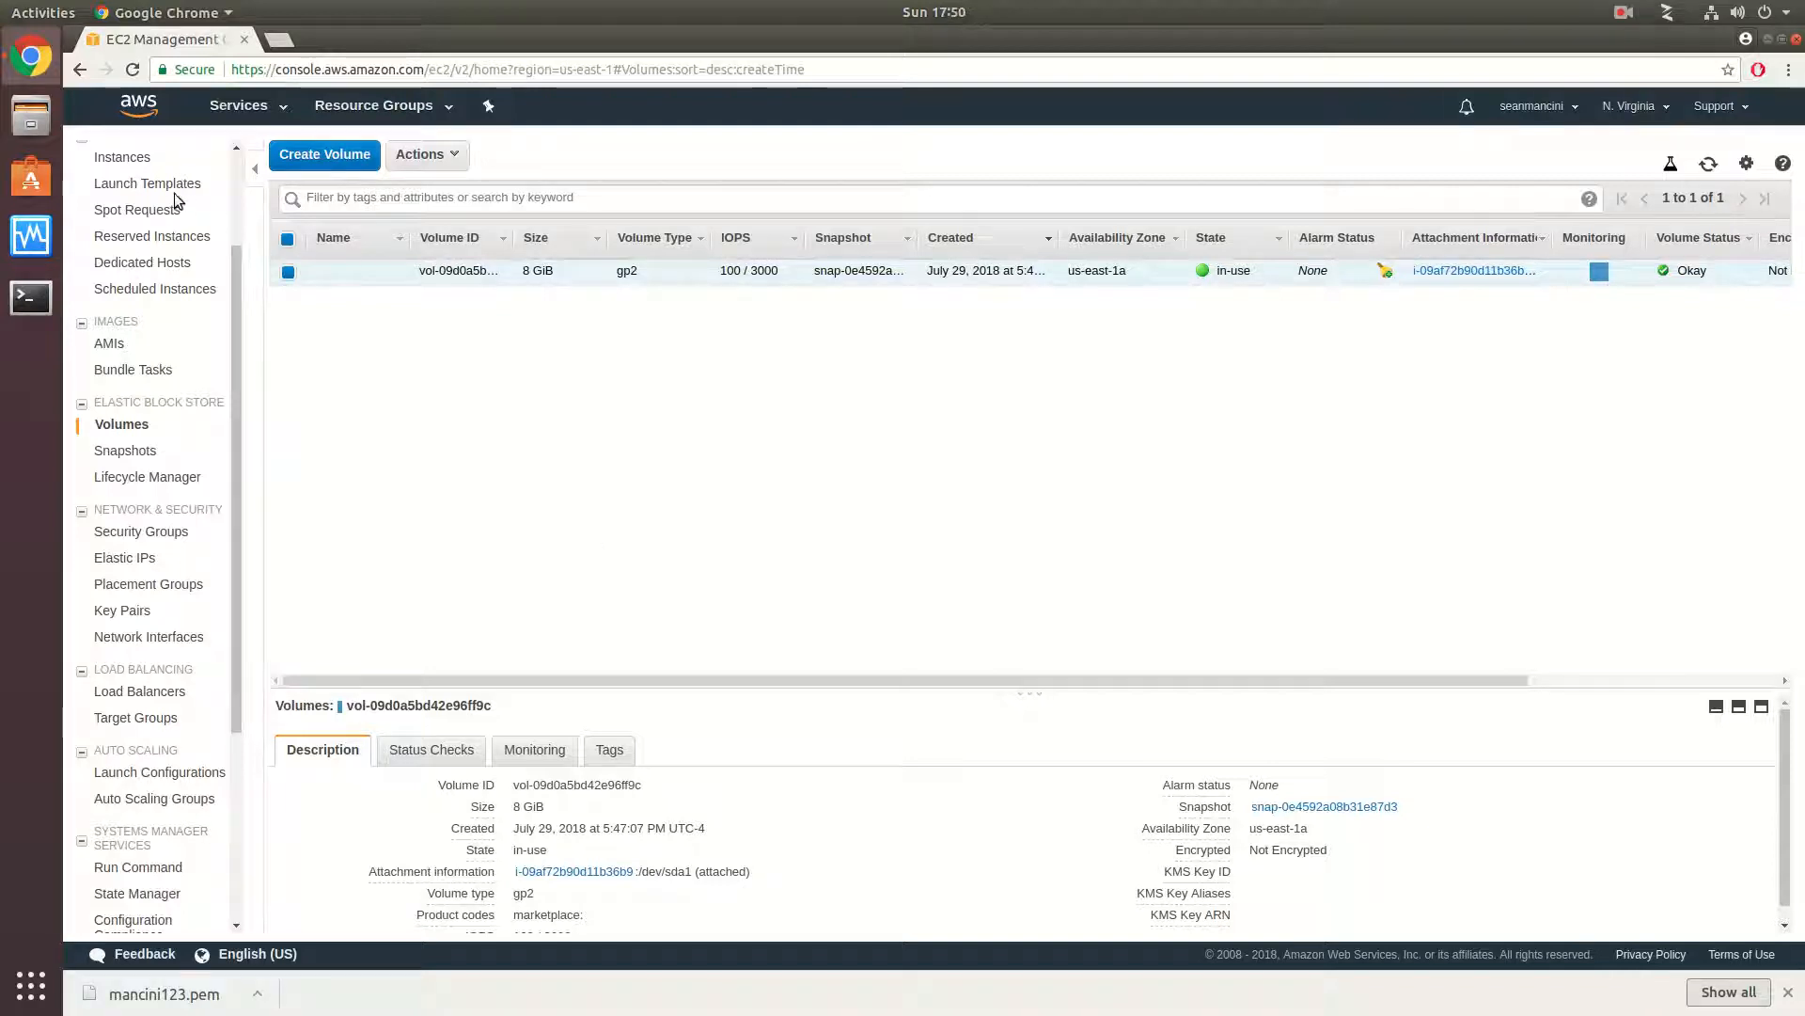
- Open the list of EBS snapshots
scroll(143, 404, "up", 3)
scroll(143, 406, "down", 1)
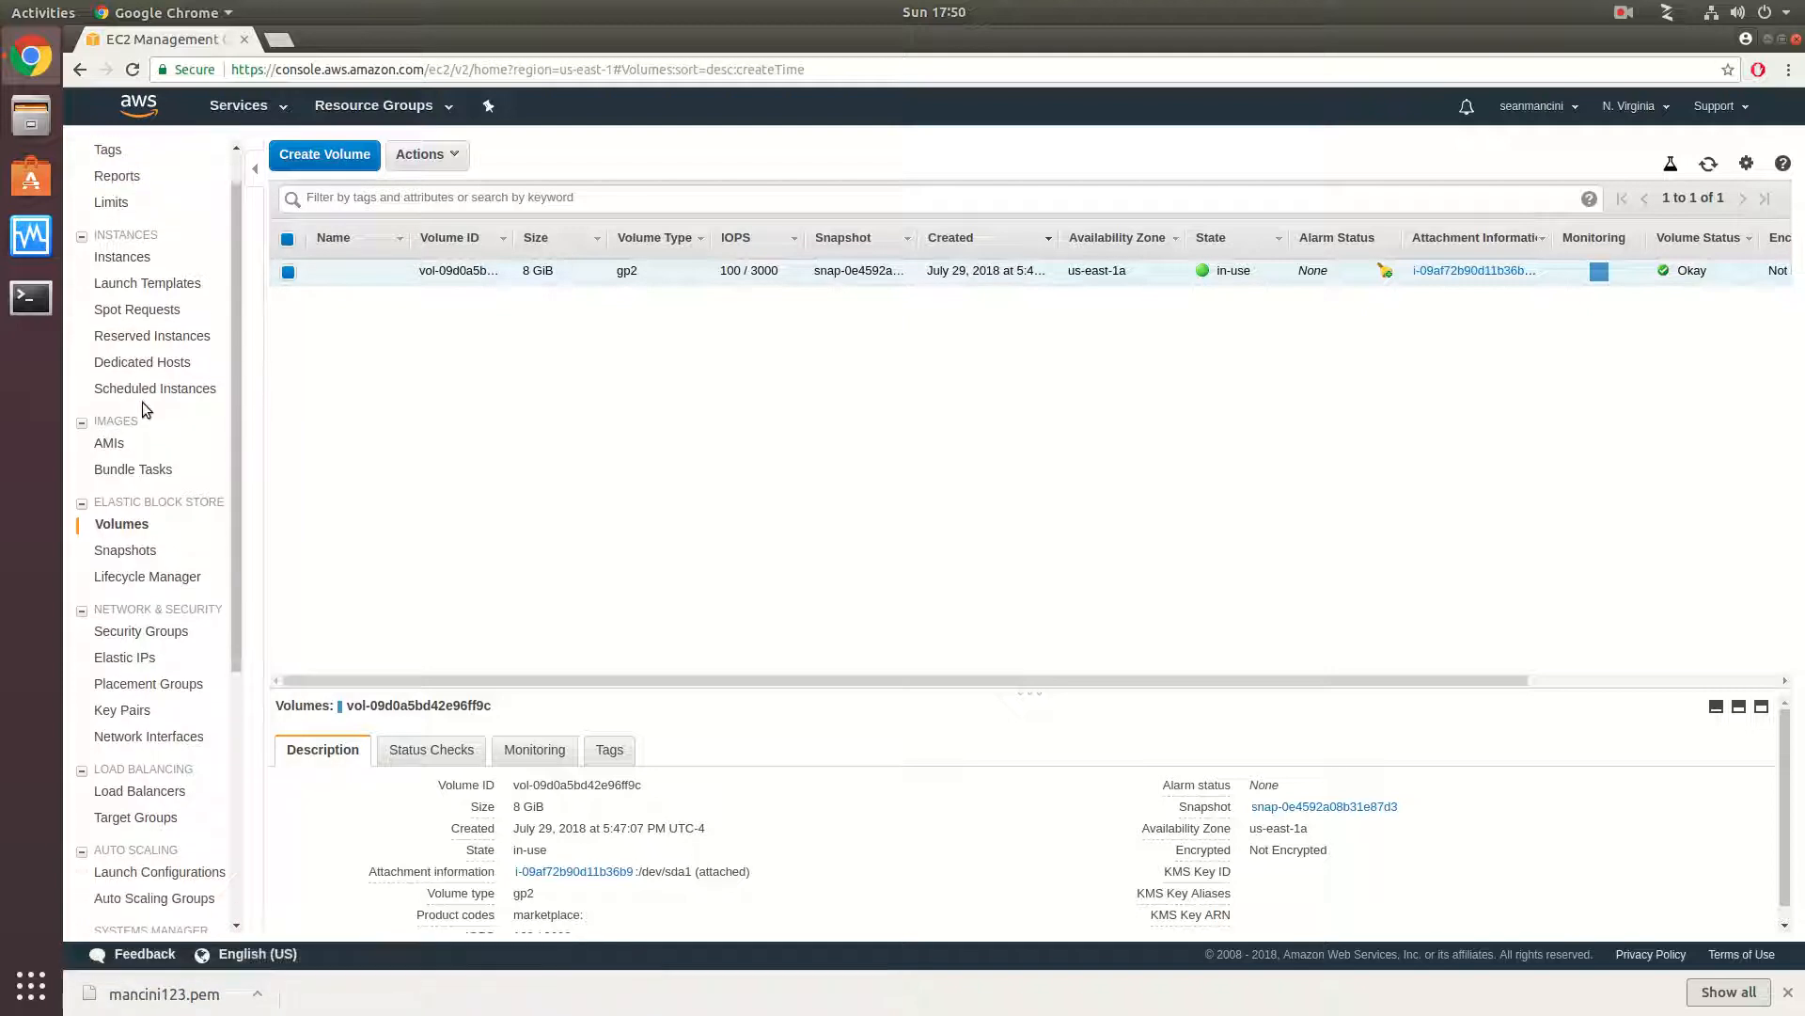
left_click(130, 551)
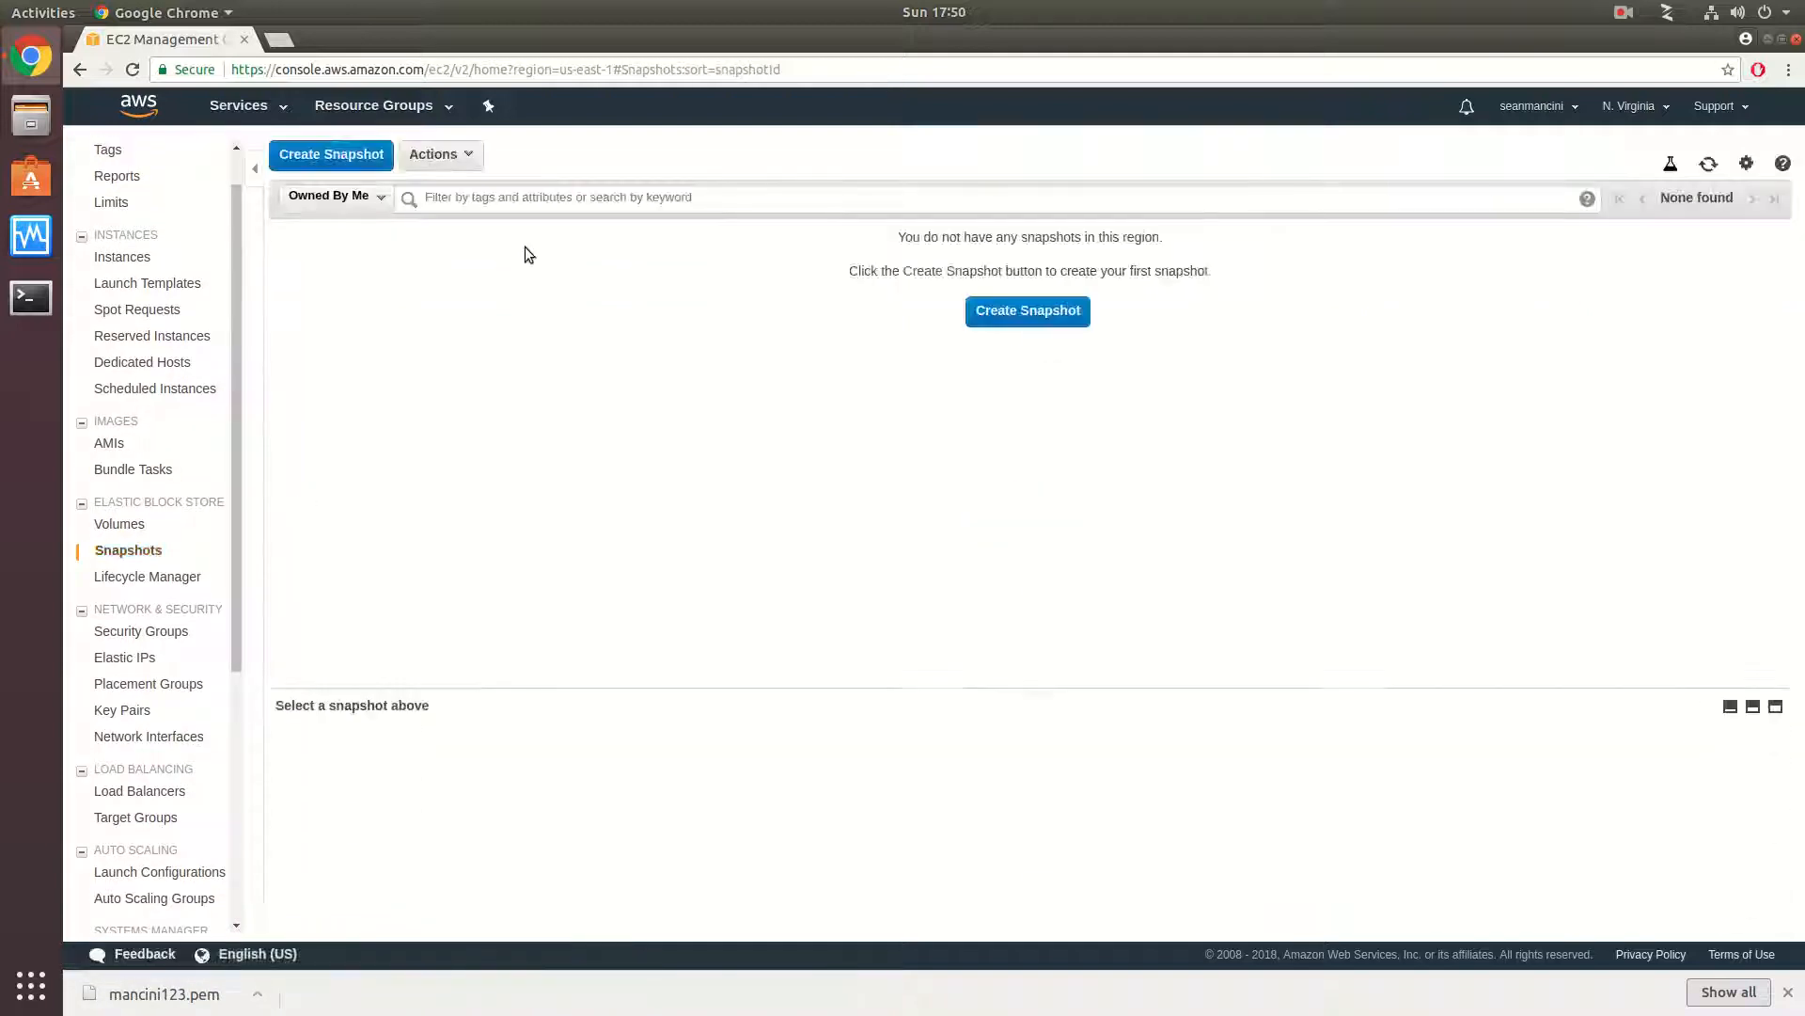
left_click(1010, 319)
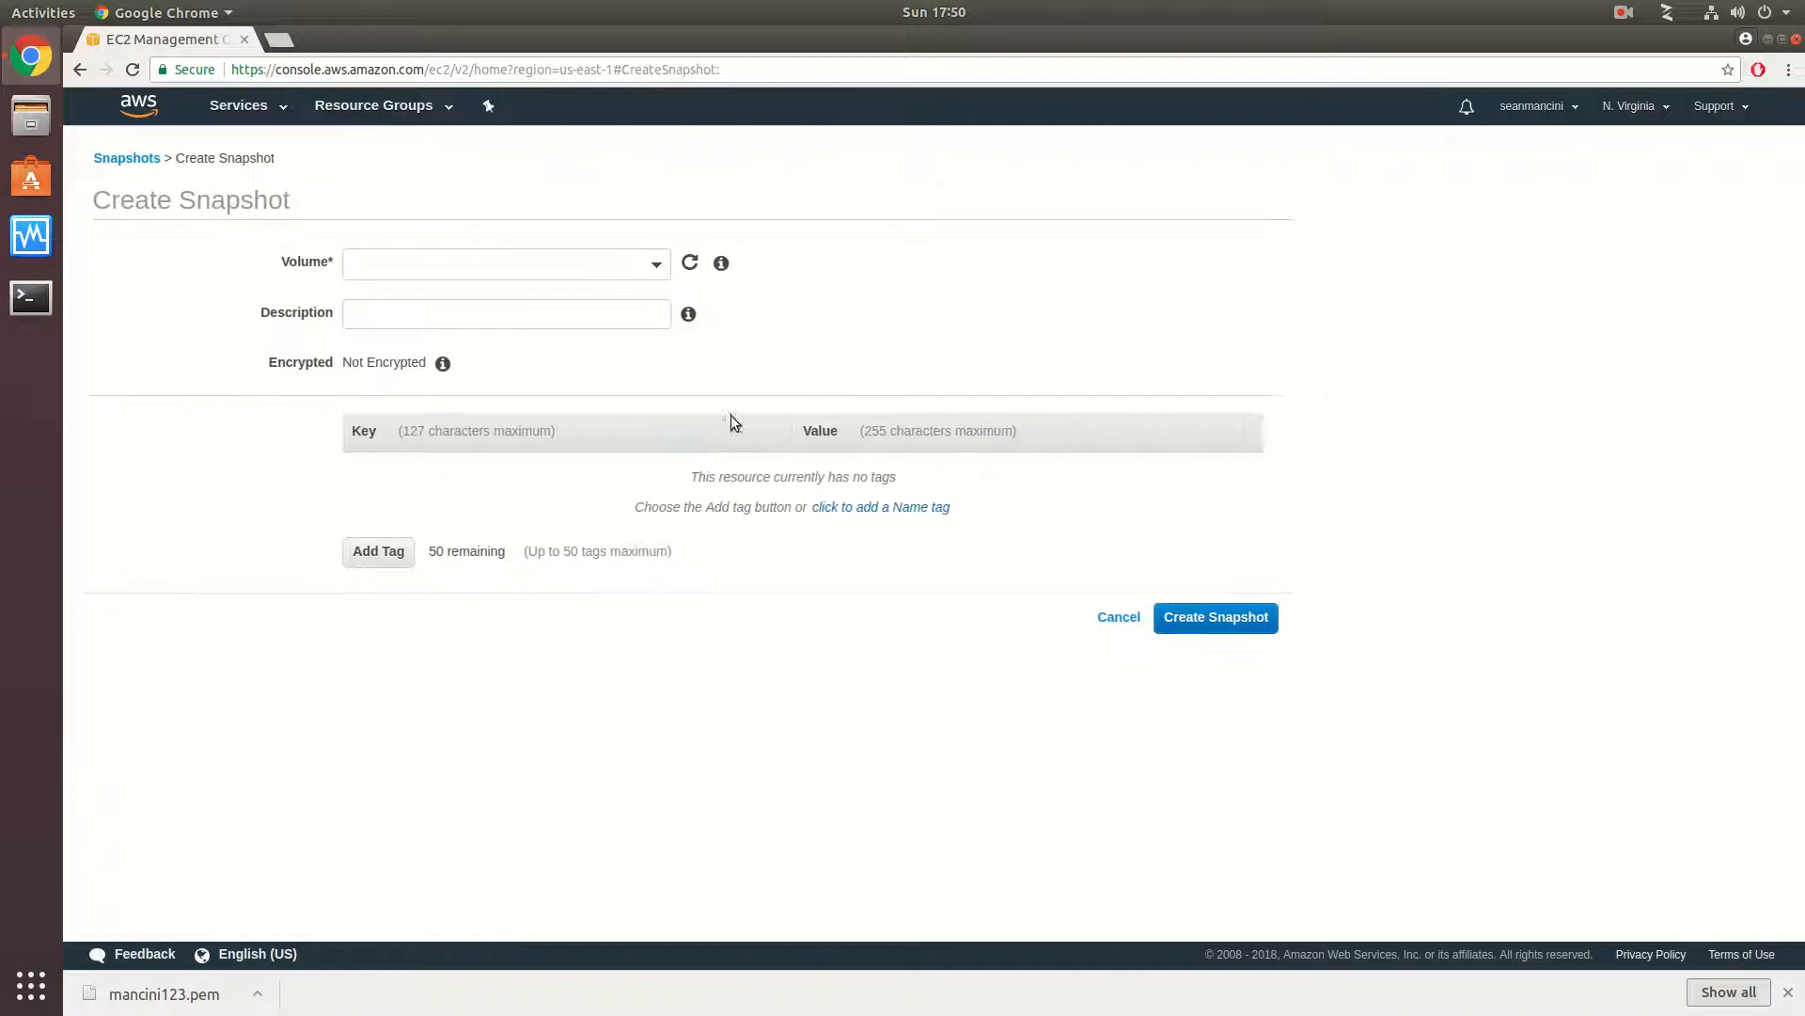
left_click(655, 270)
left_click(504, 338)
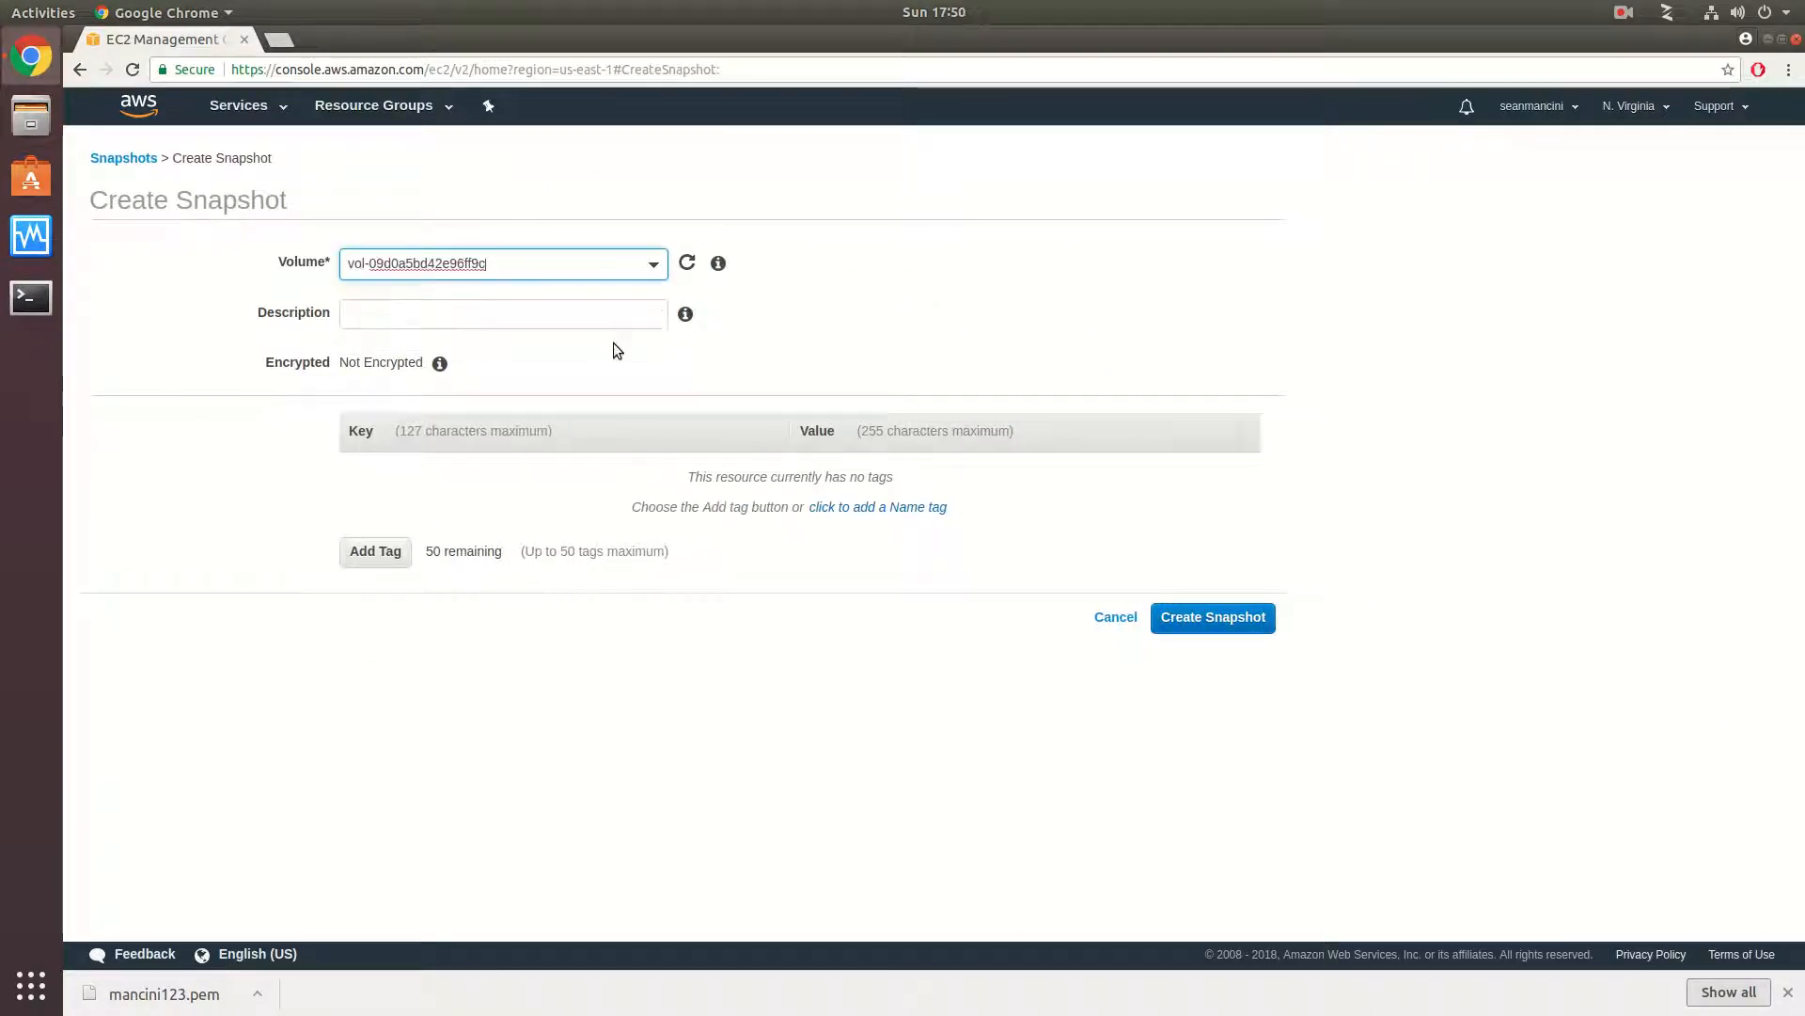
left_click(476, 316)
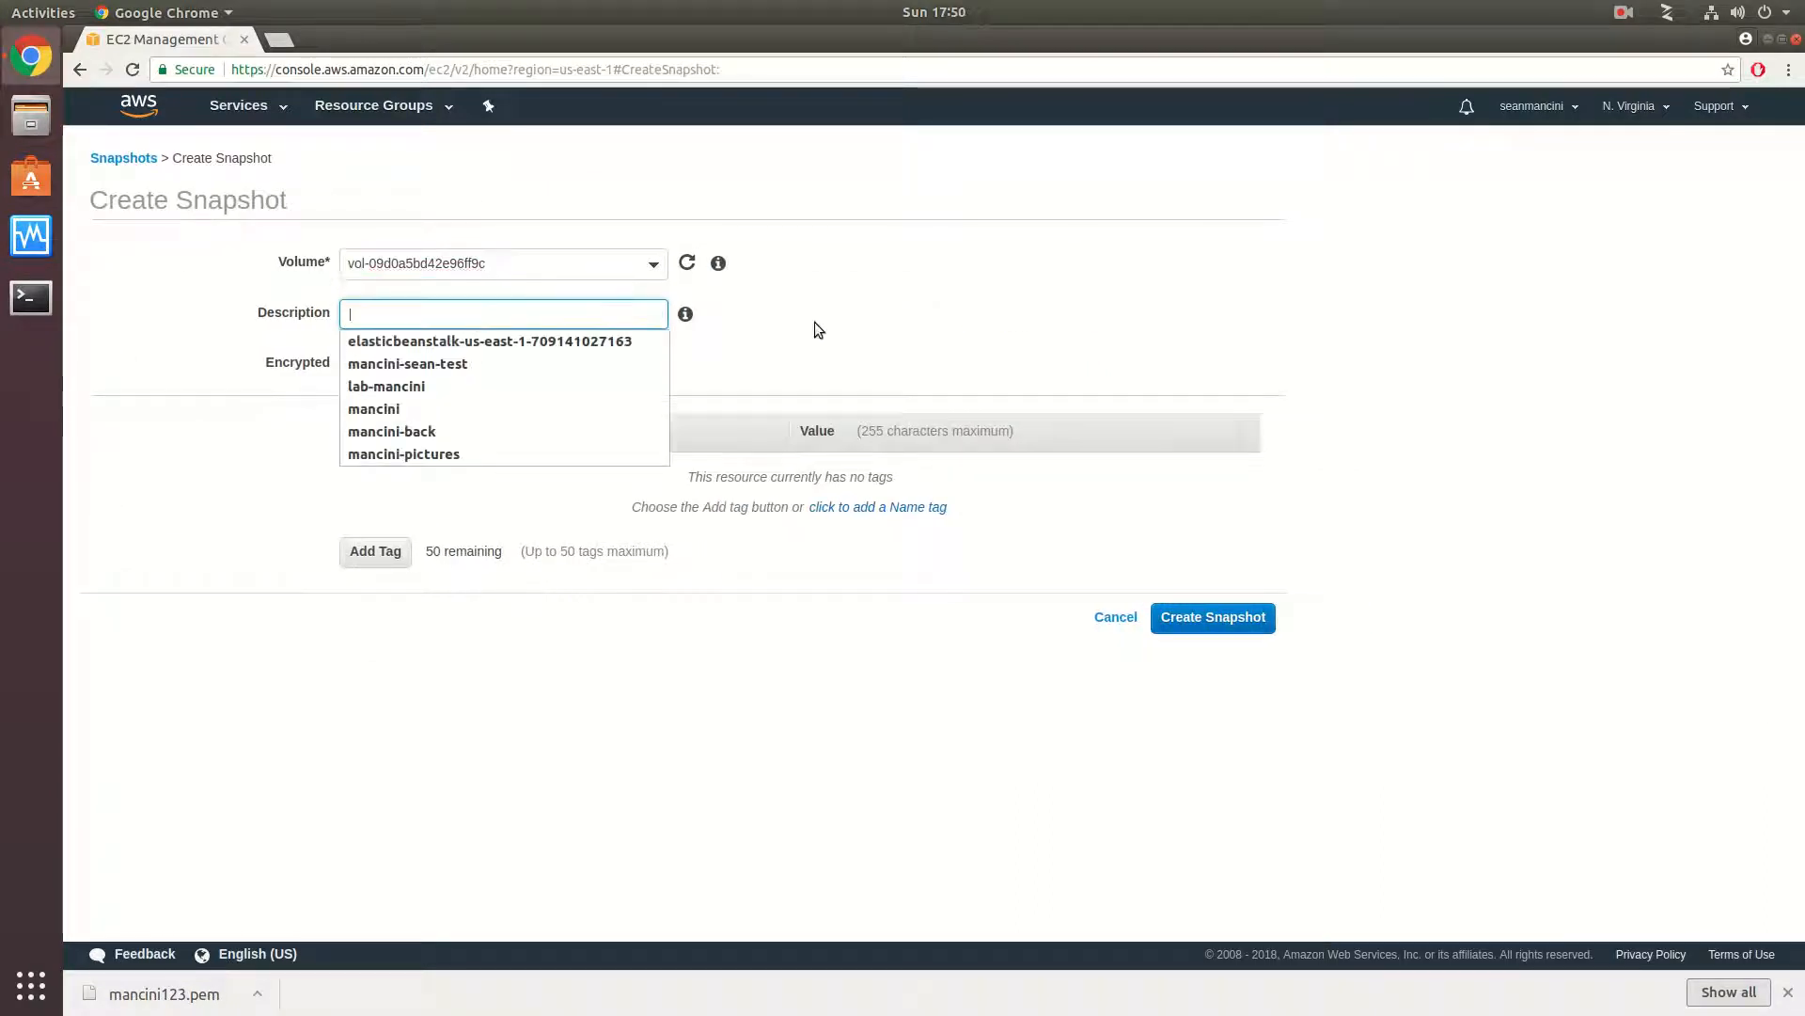
left_click(541, 227)
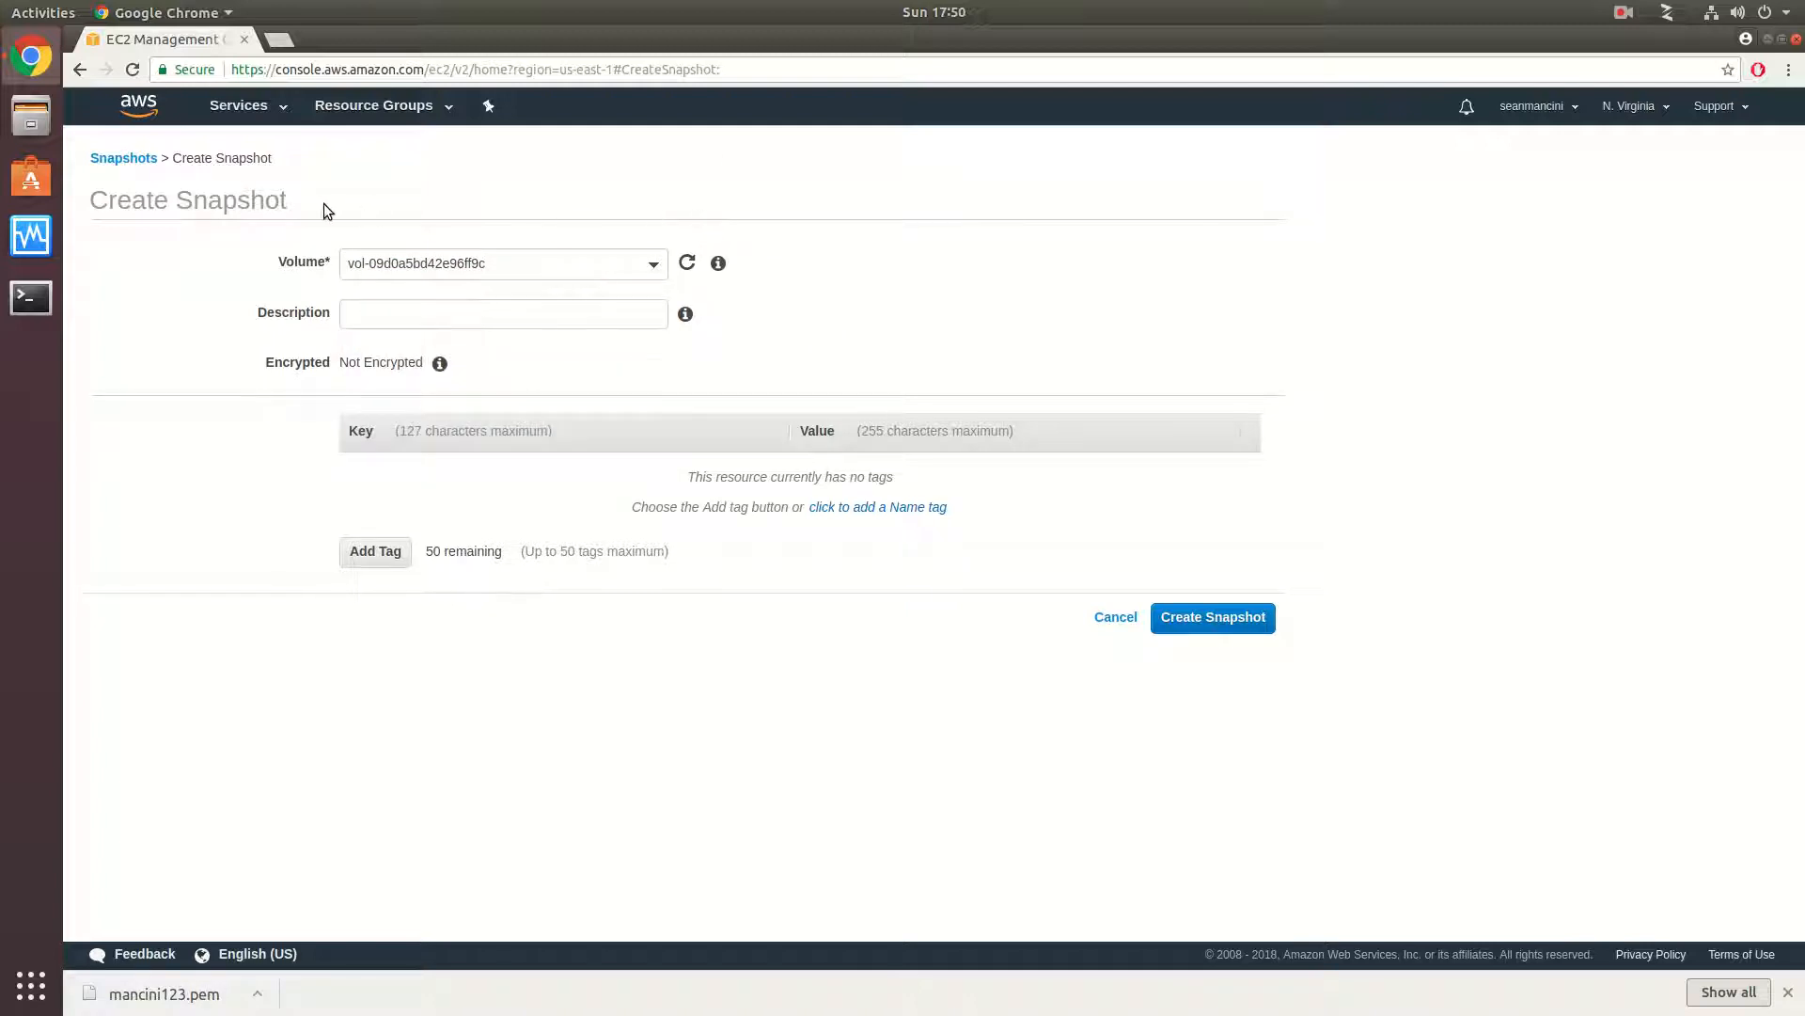
left_click(142, 157)
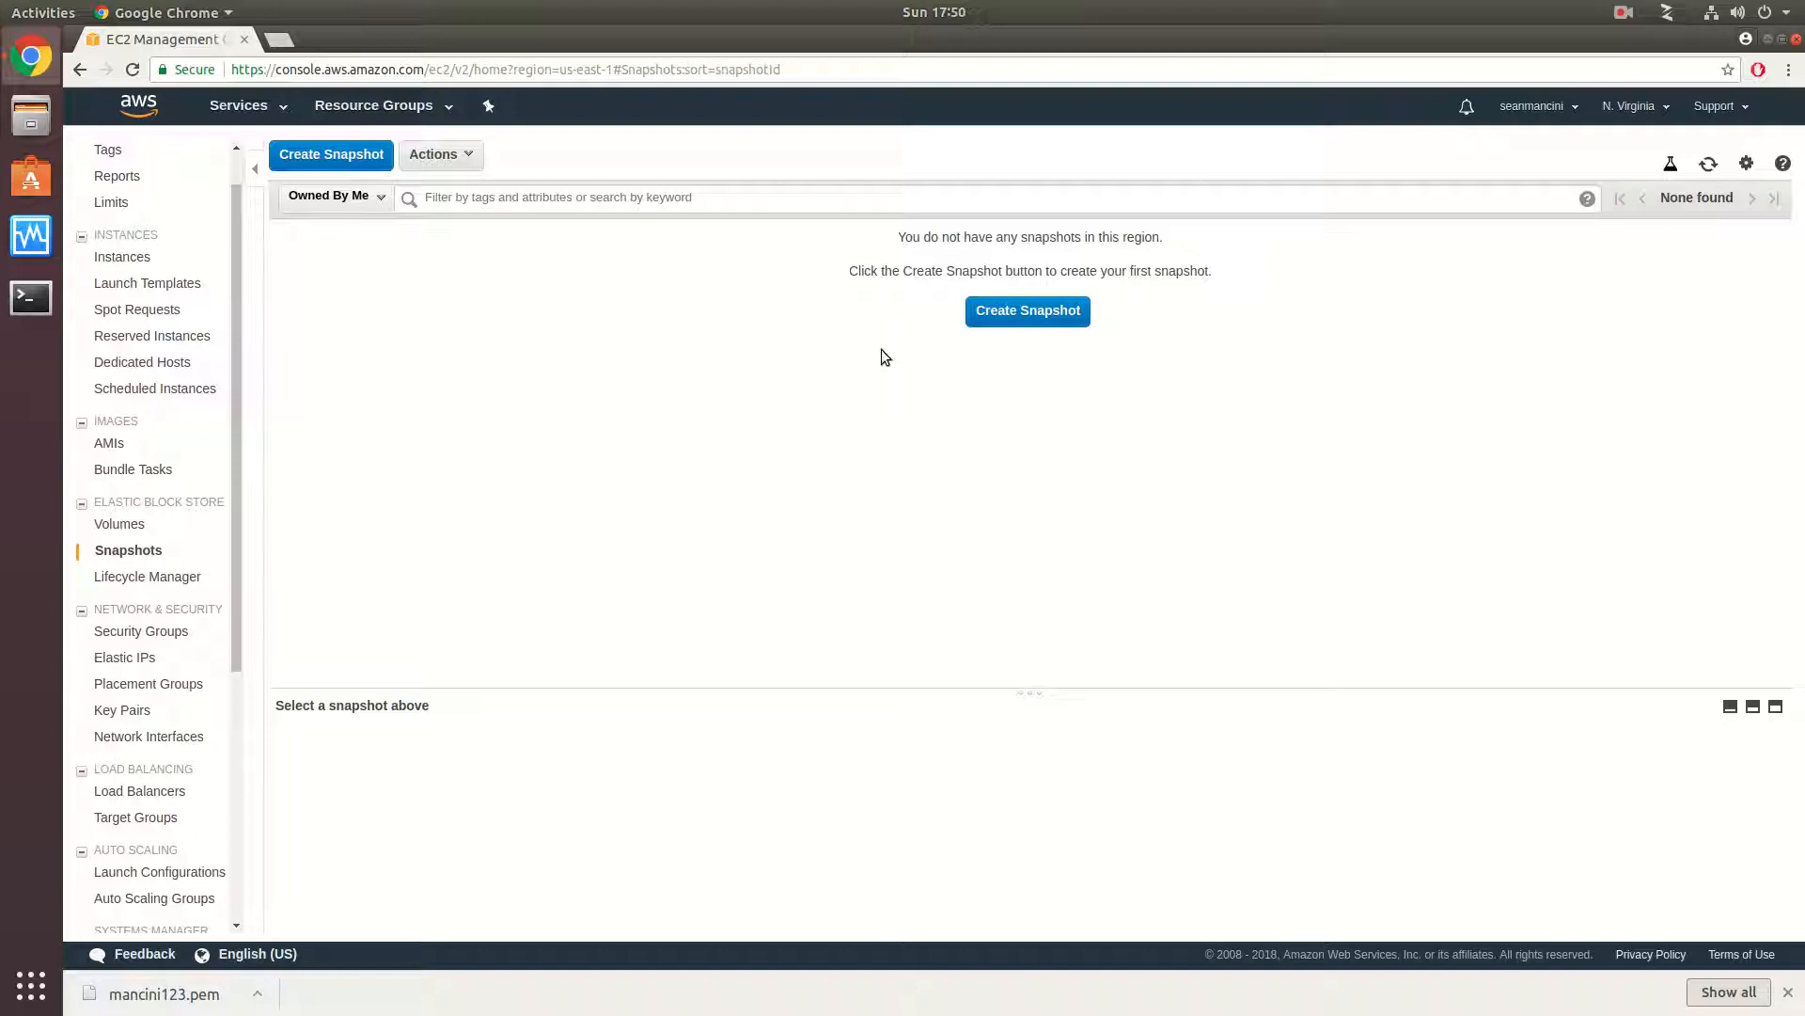
- Create a snapshot of the remaining 8 GiB volume, entering the owner's surname followed by "-test" as its description
left_click(971, 310)
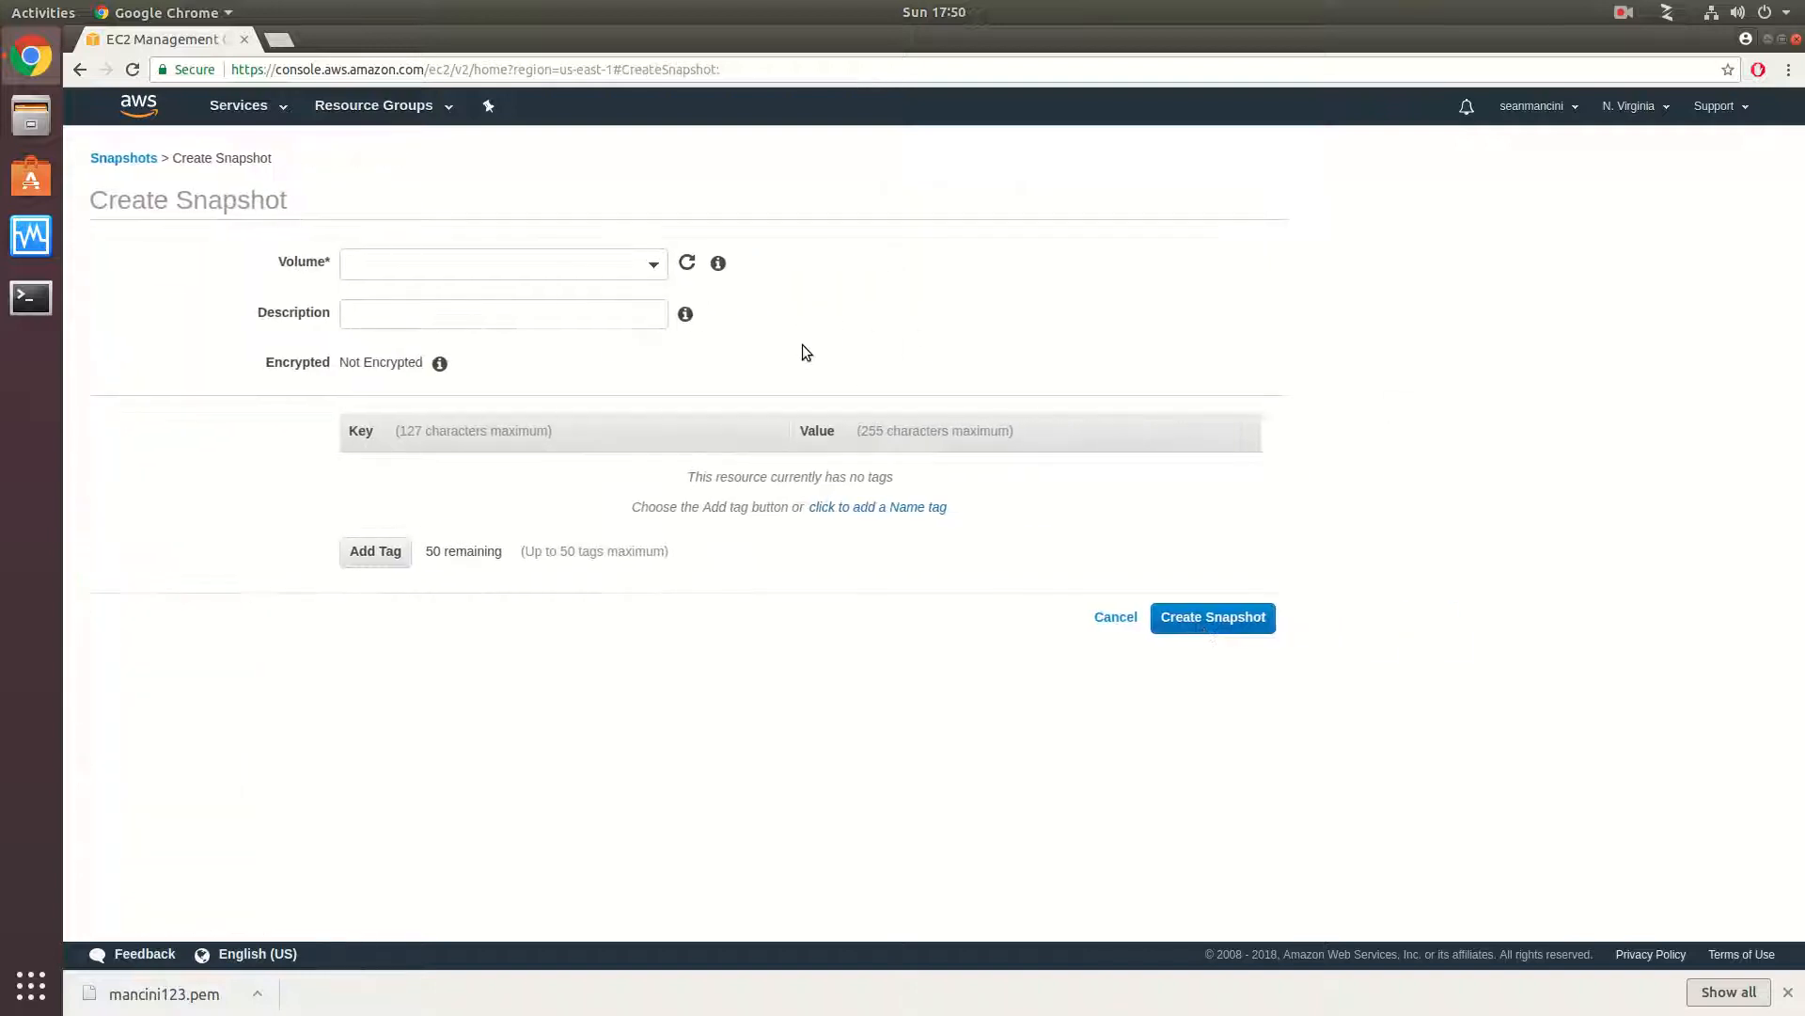
left_click(654, 266)
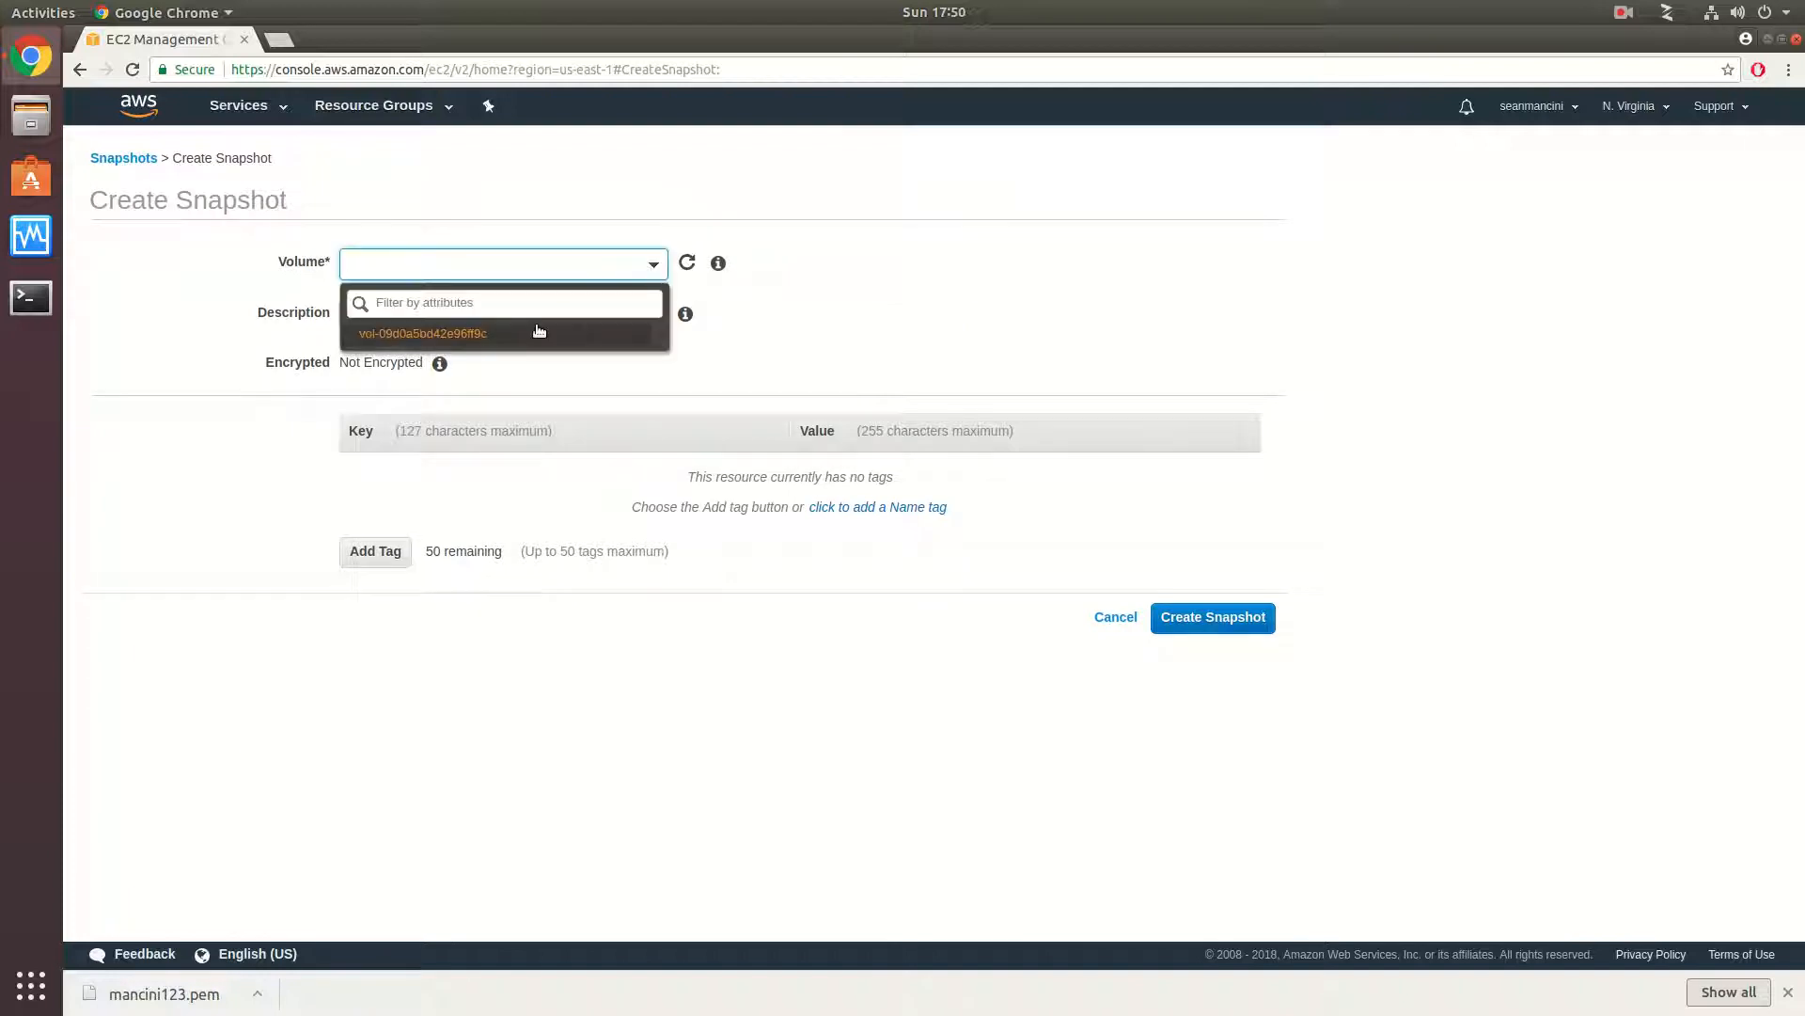
left_click(489, 334)
left_click(487, 312)
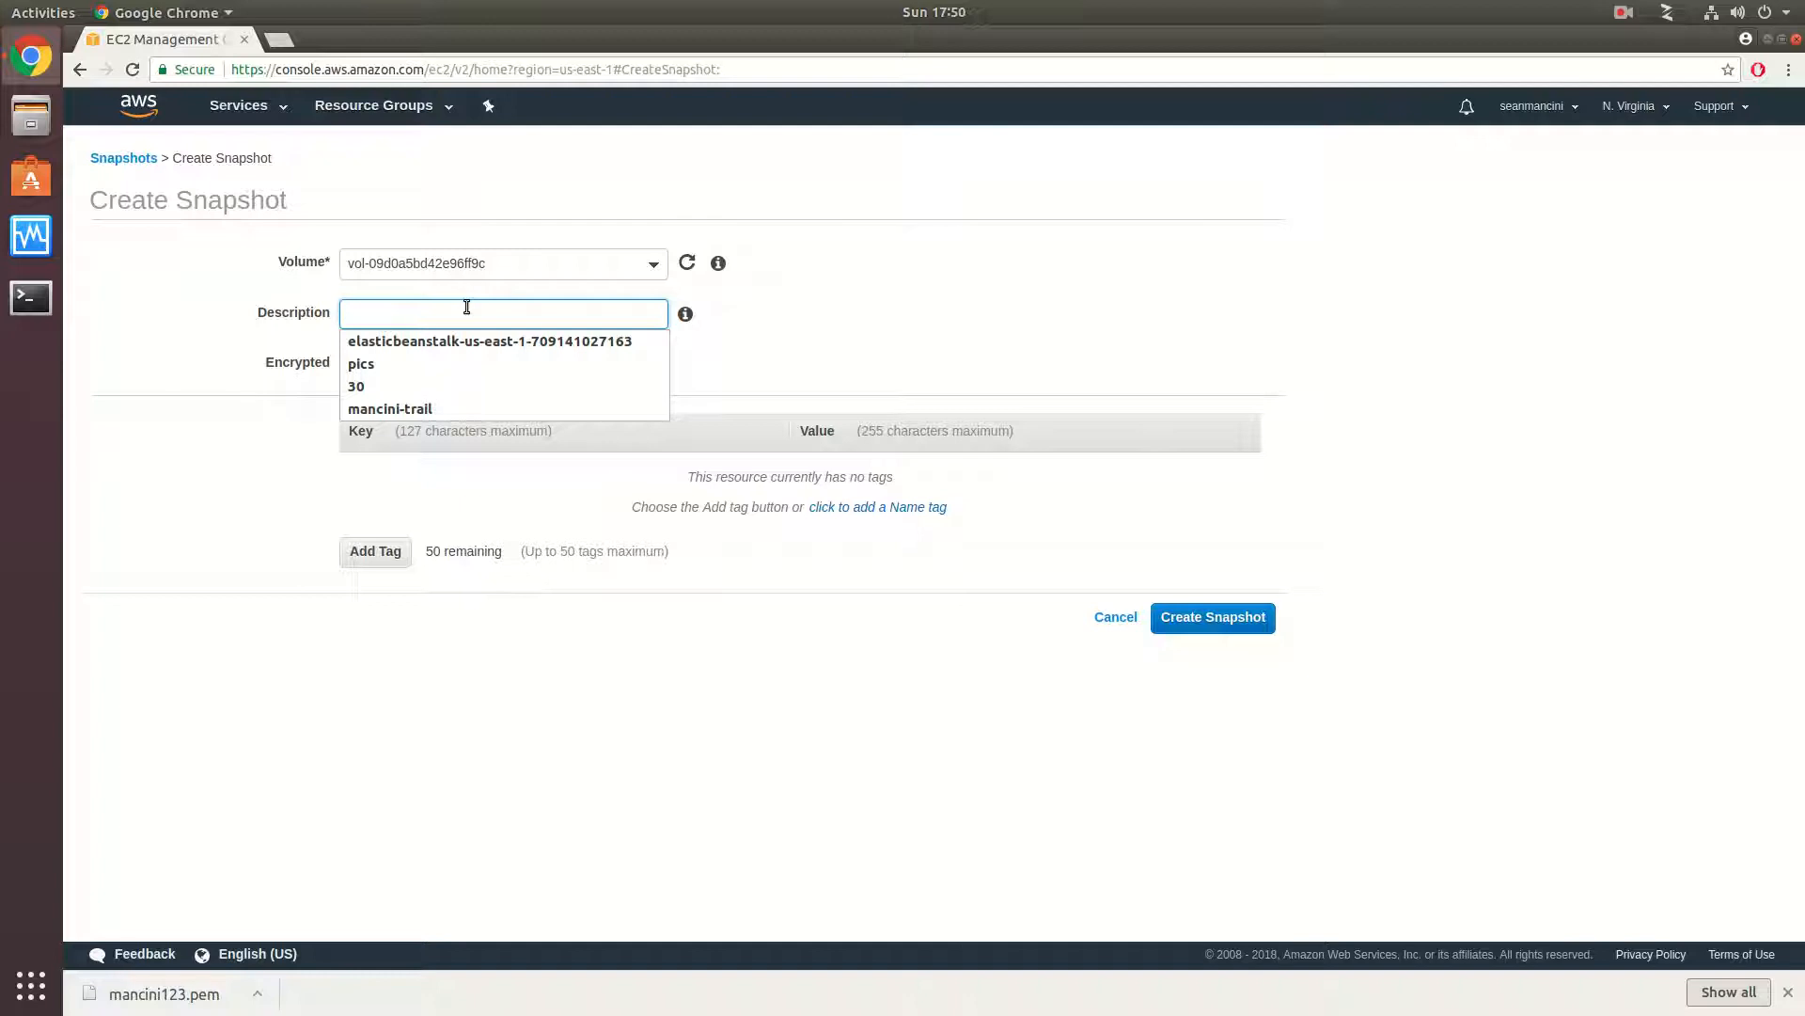
type("manc")
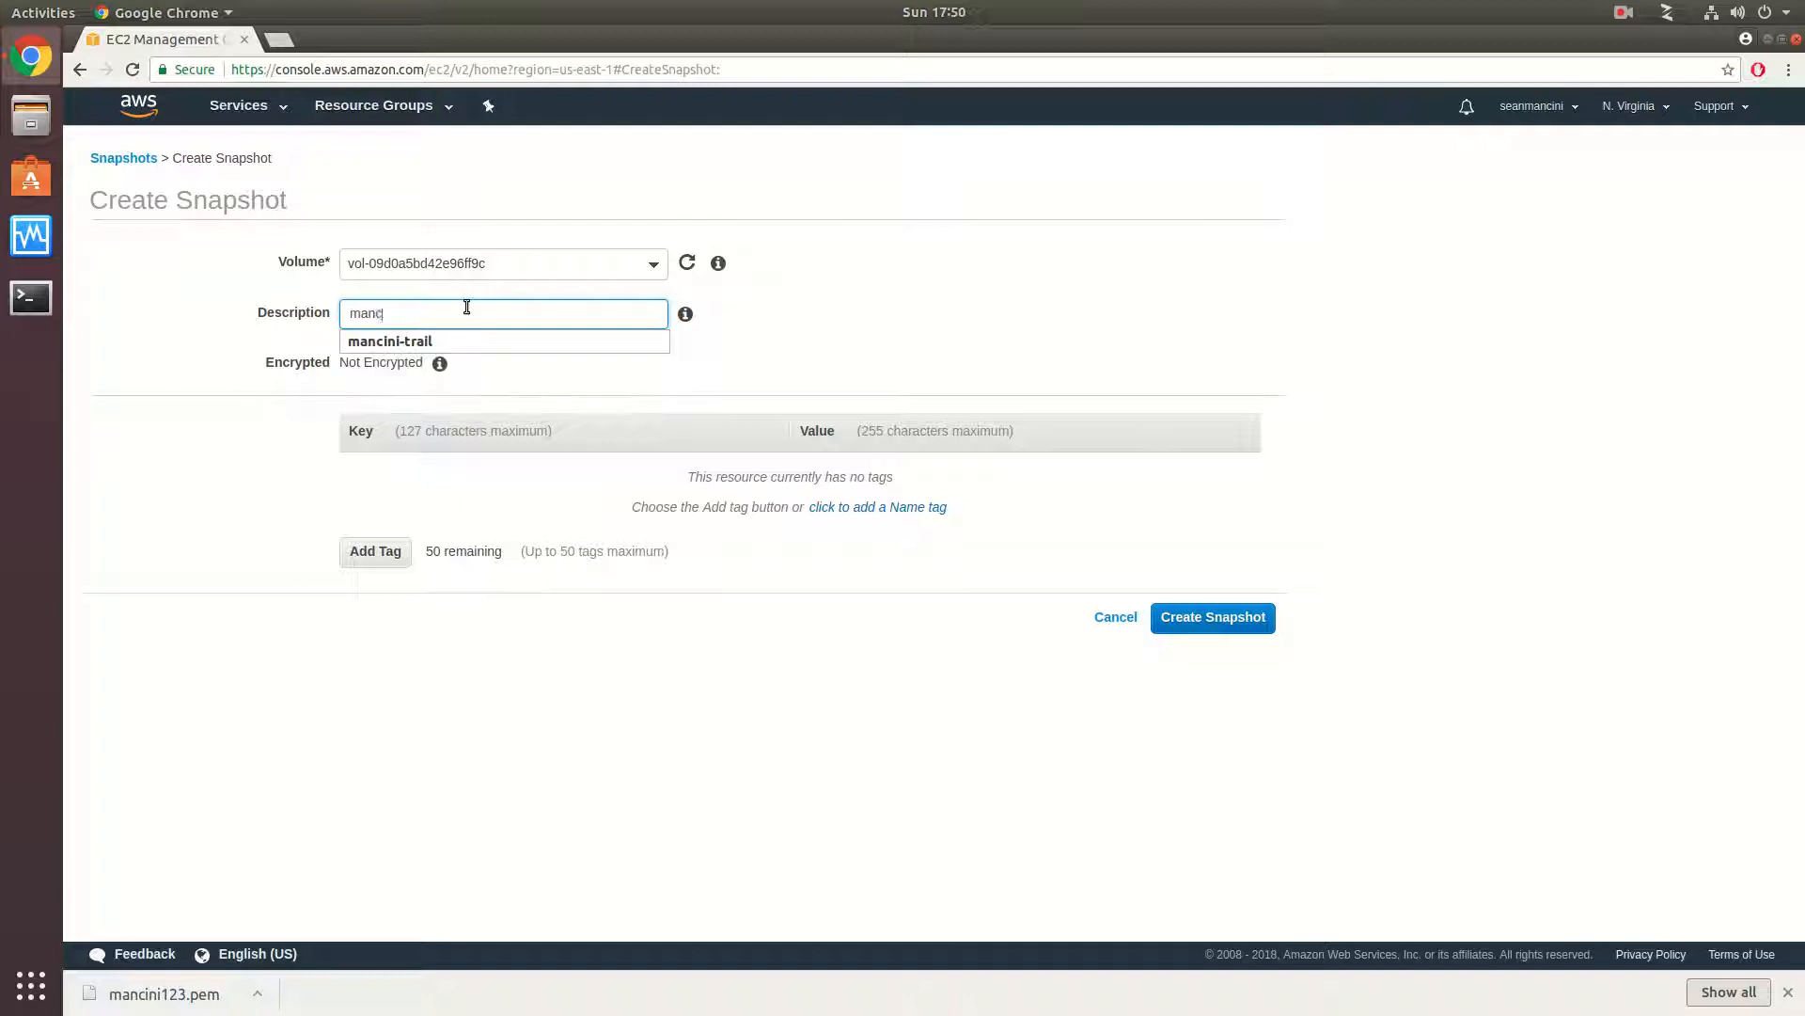
type("ini-test")
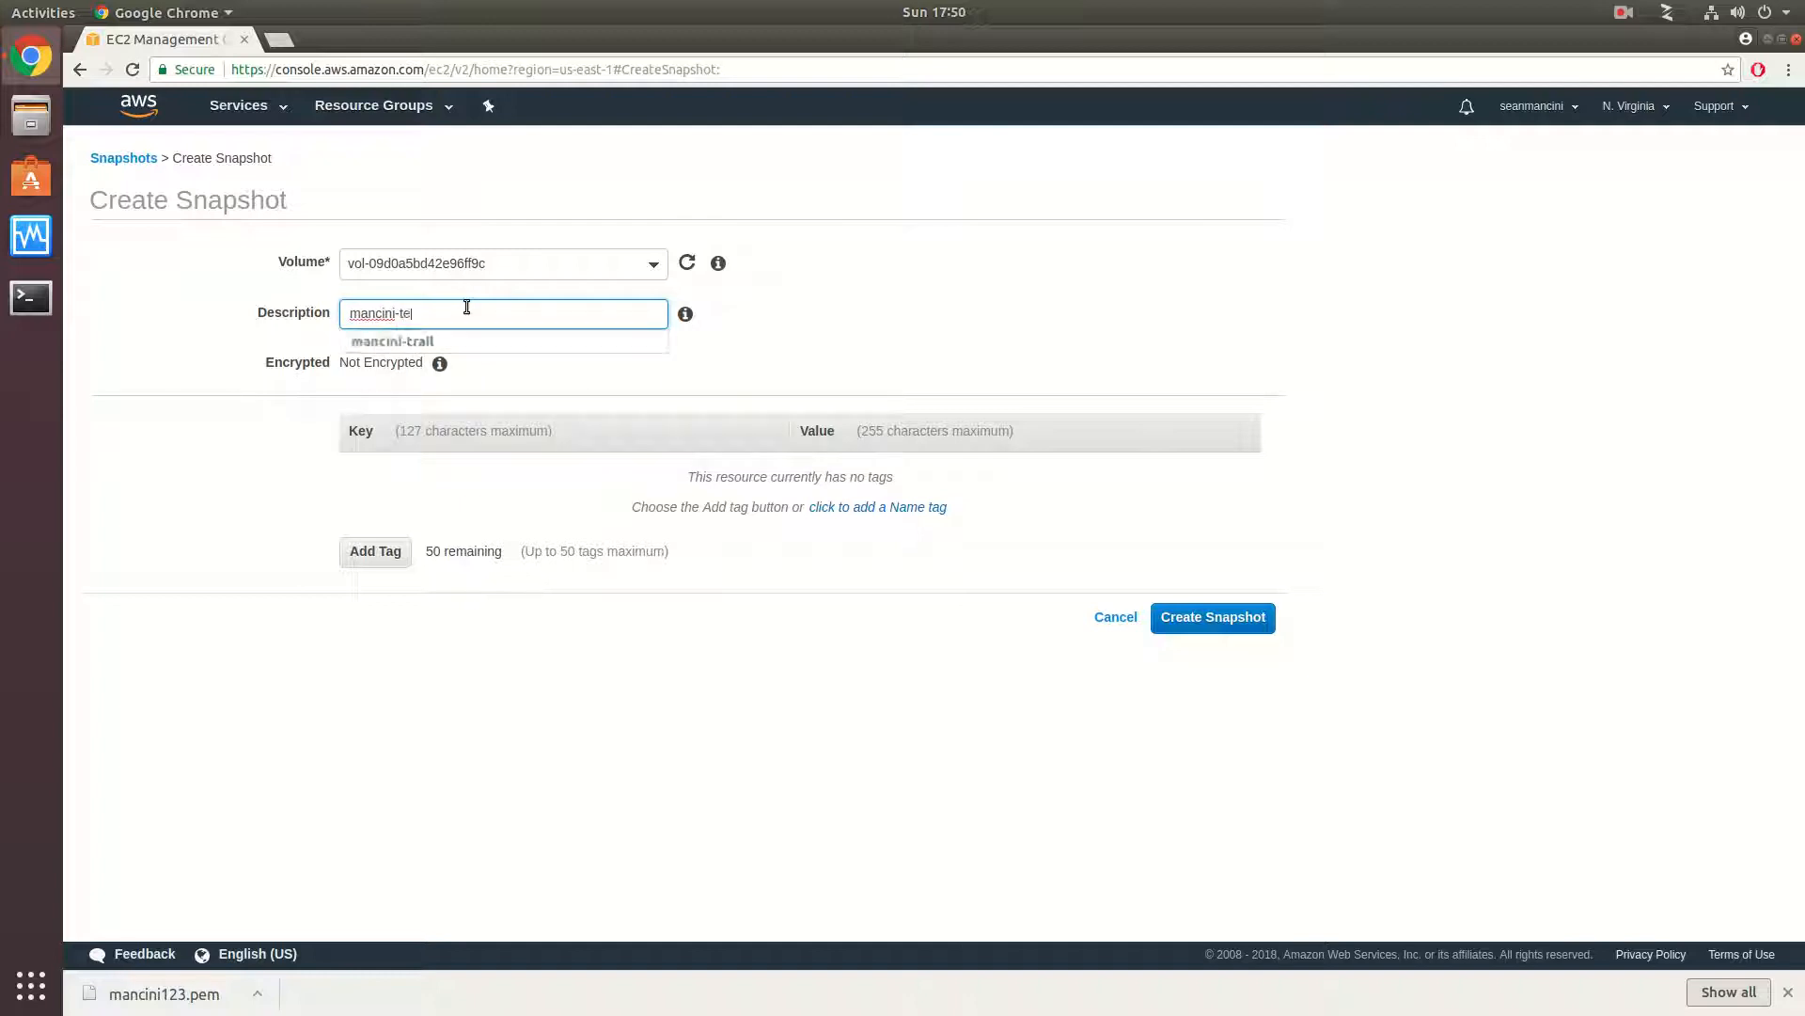
left_click(583, 362)
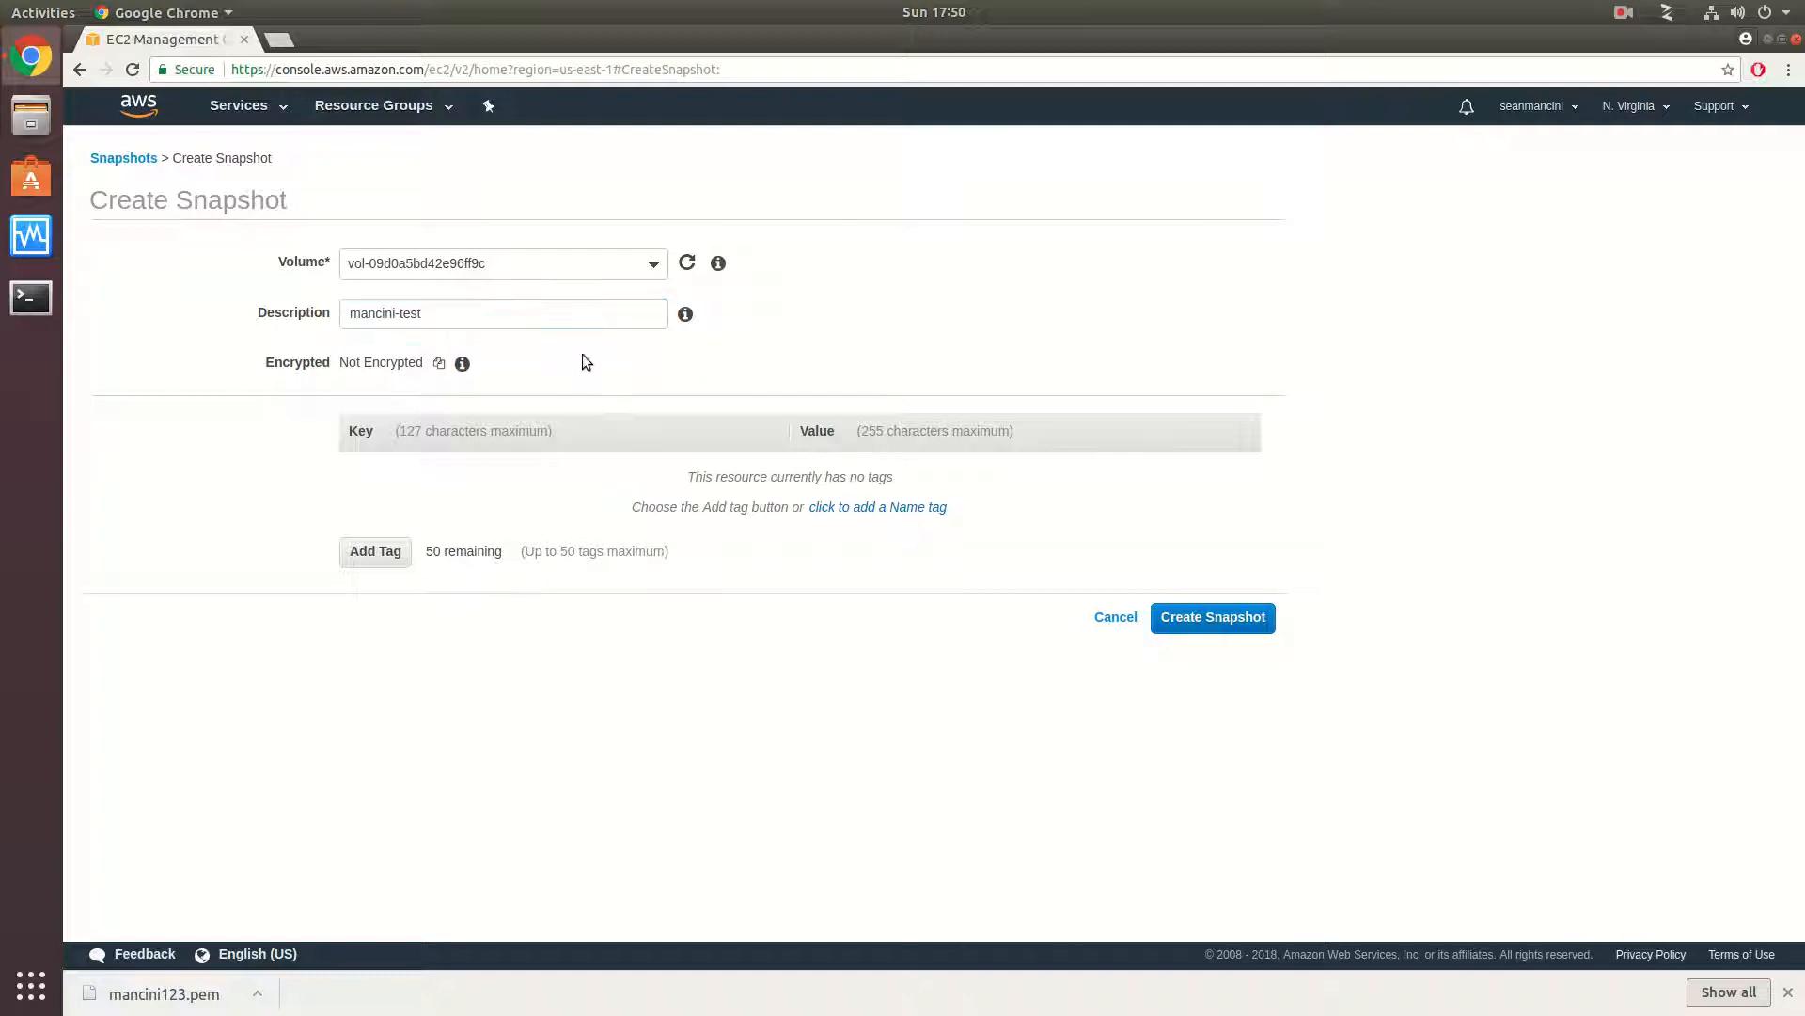
left_click(1226, 617)
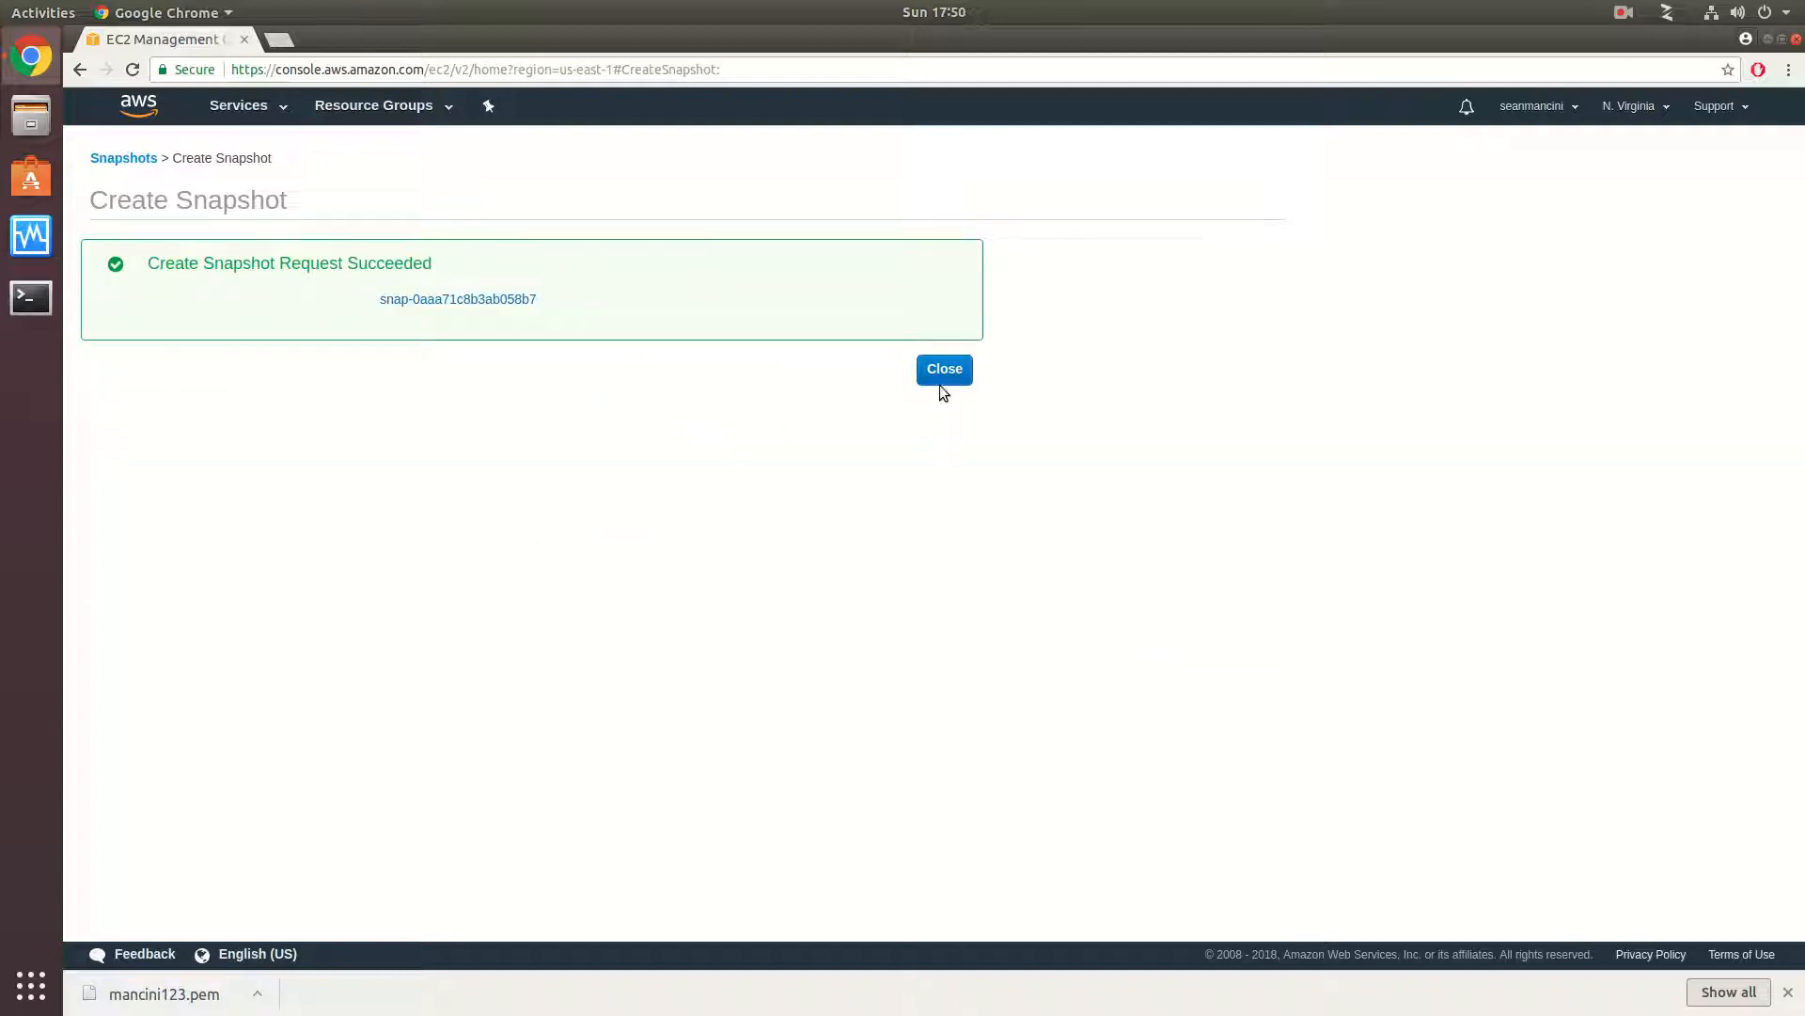
left_click(944, 370)
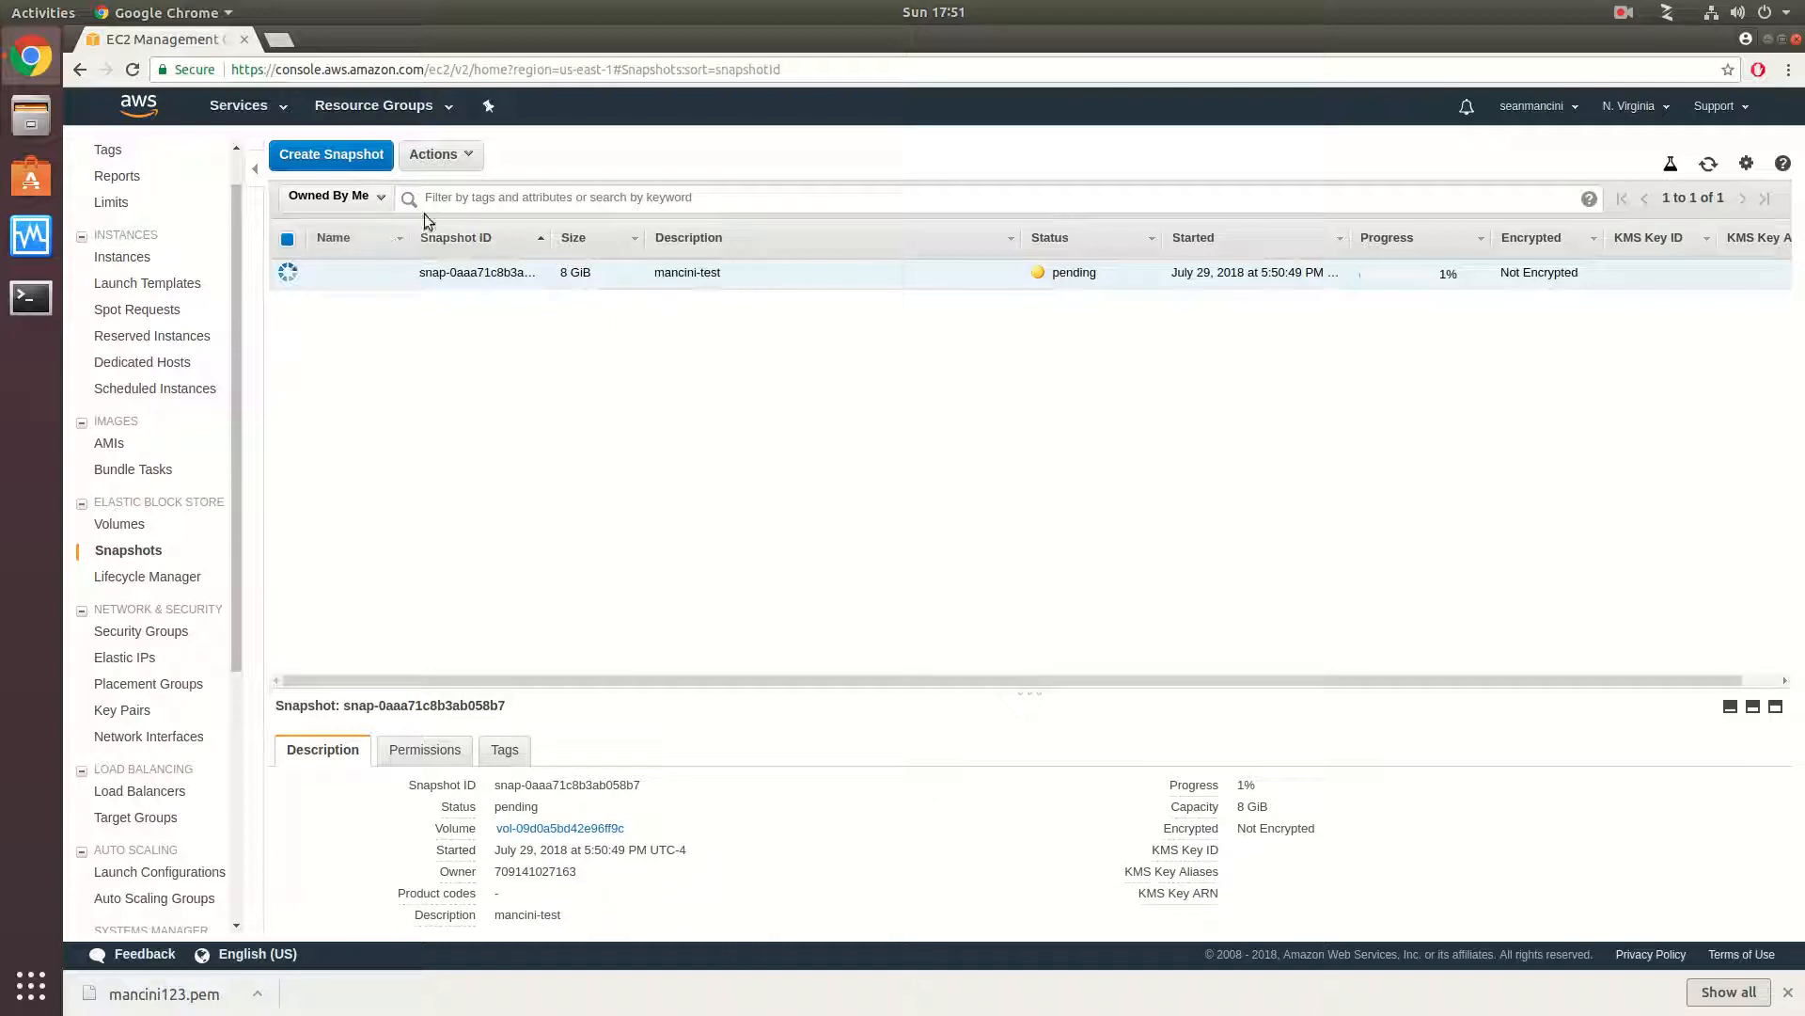
- Look over the actions available for the new snapshot, and delete the snapshot
left_click(456, 154)
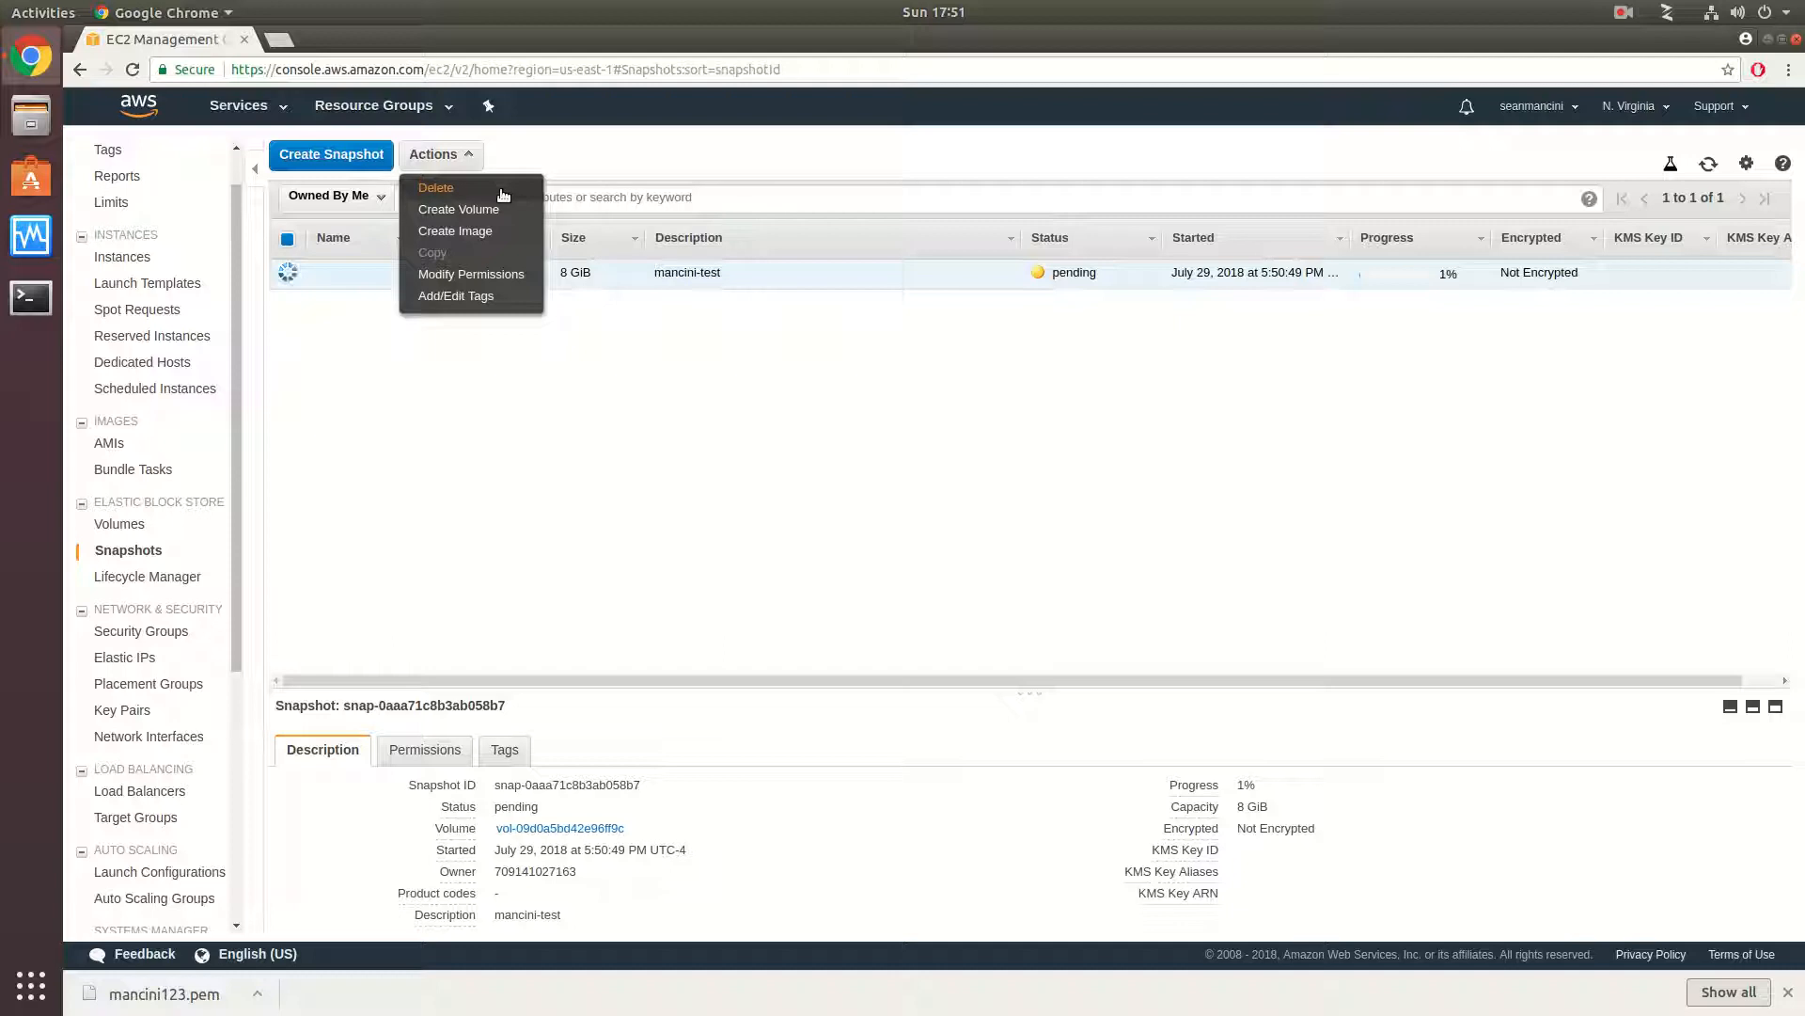
left_click(583, 165)
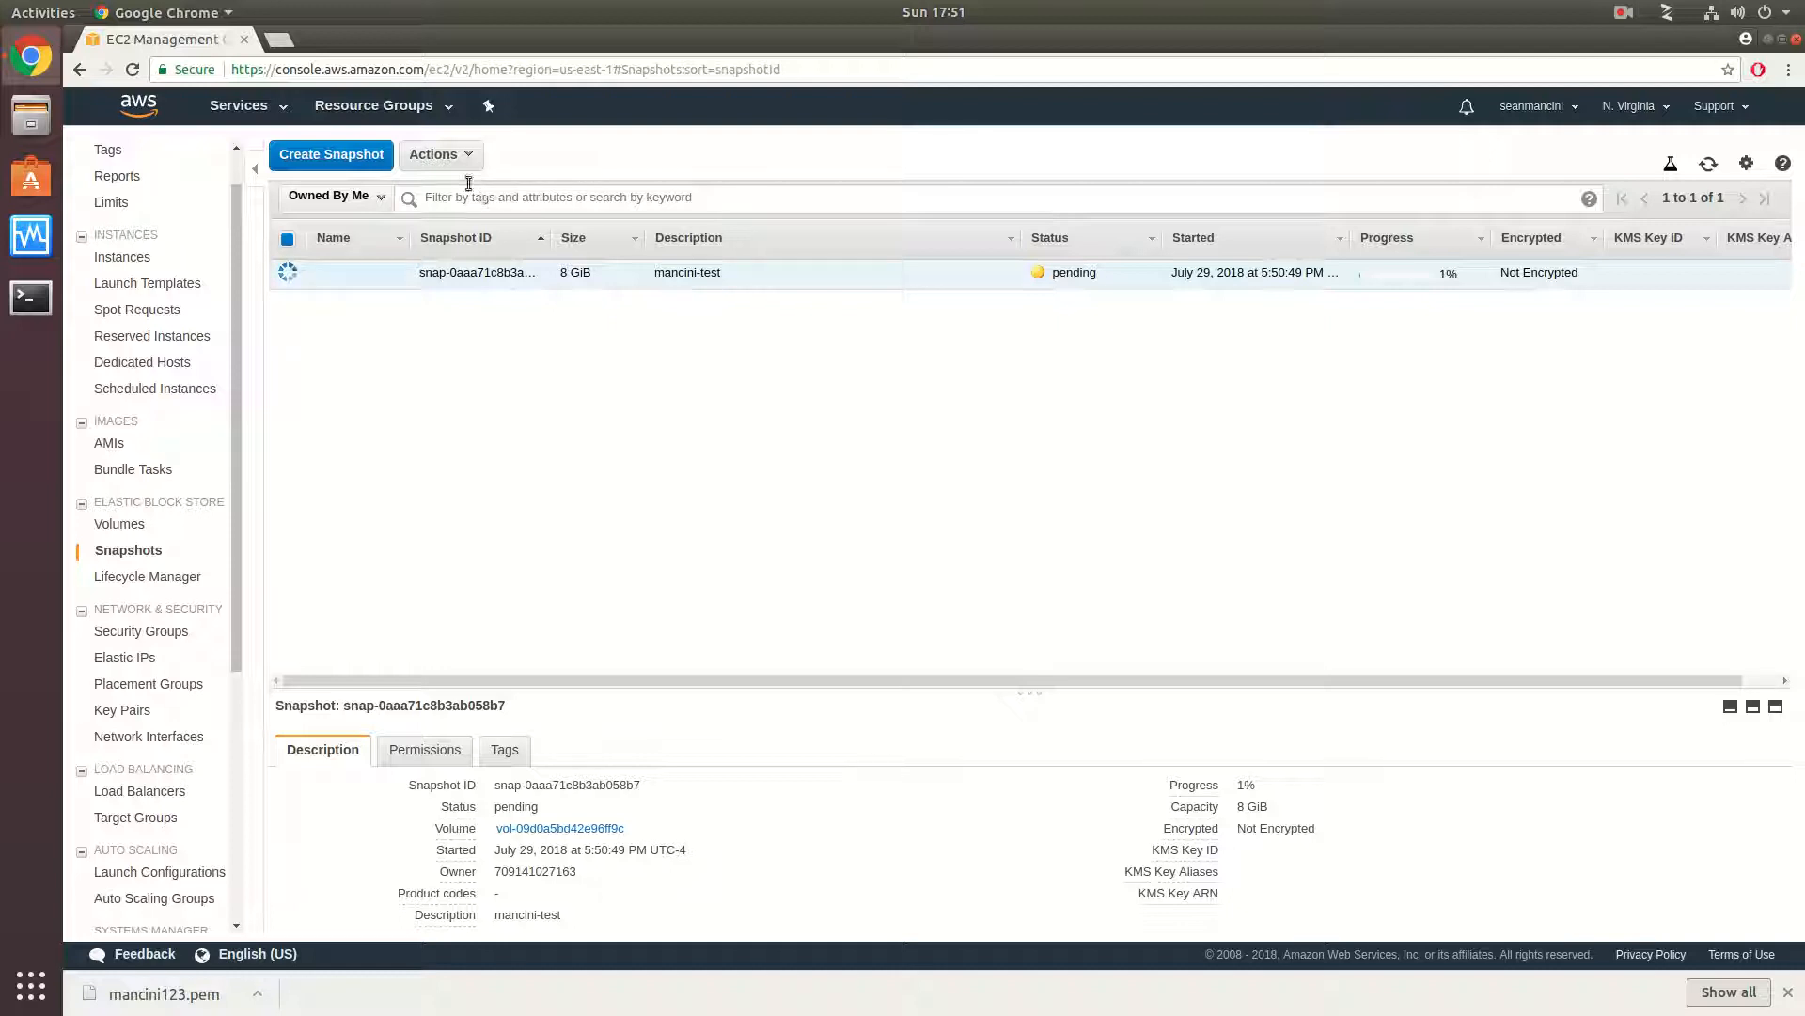
left_click(442, 155)
left_click(460, 184)
left_click(1089, 603)
- Open the volumes list from the EC2 dashboard and delete the remaining 8 GiB volume
scroll(167, 388, "up", 1)
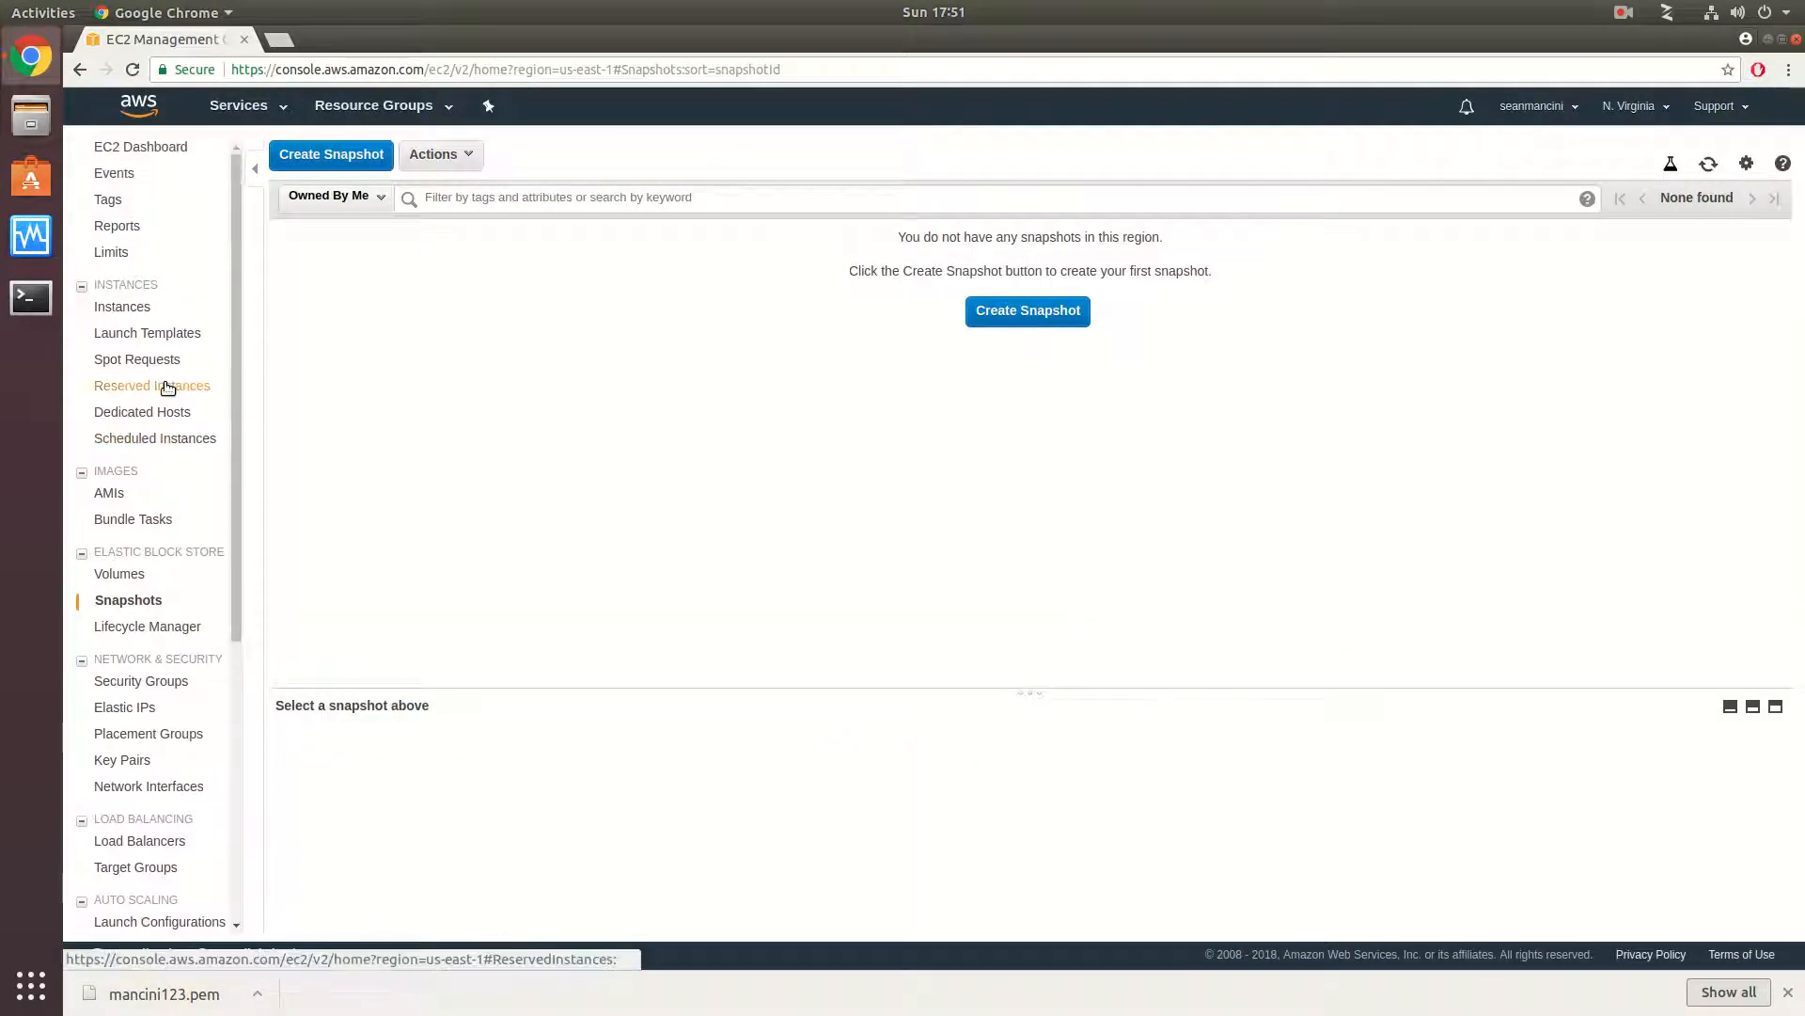
left_click(150, 147)
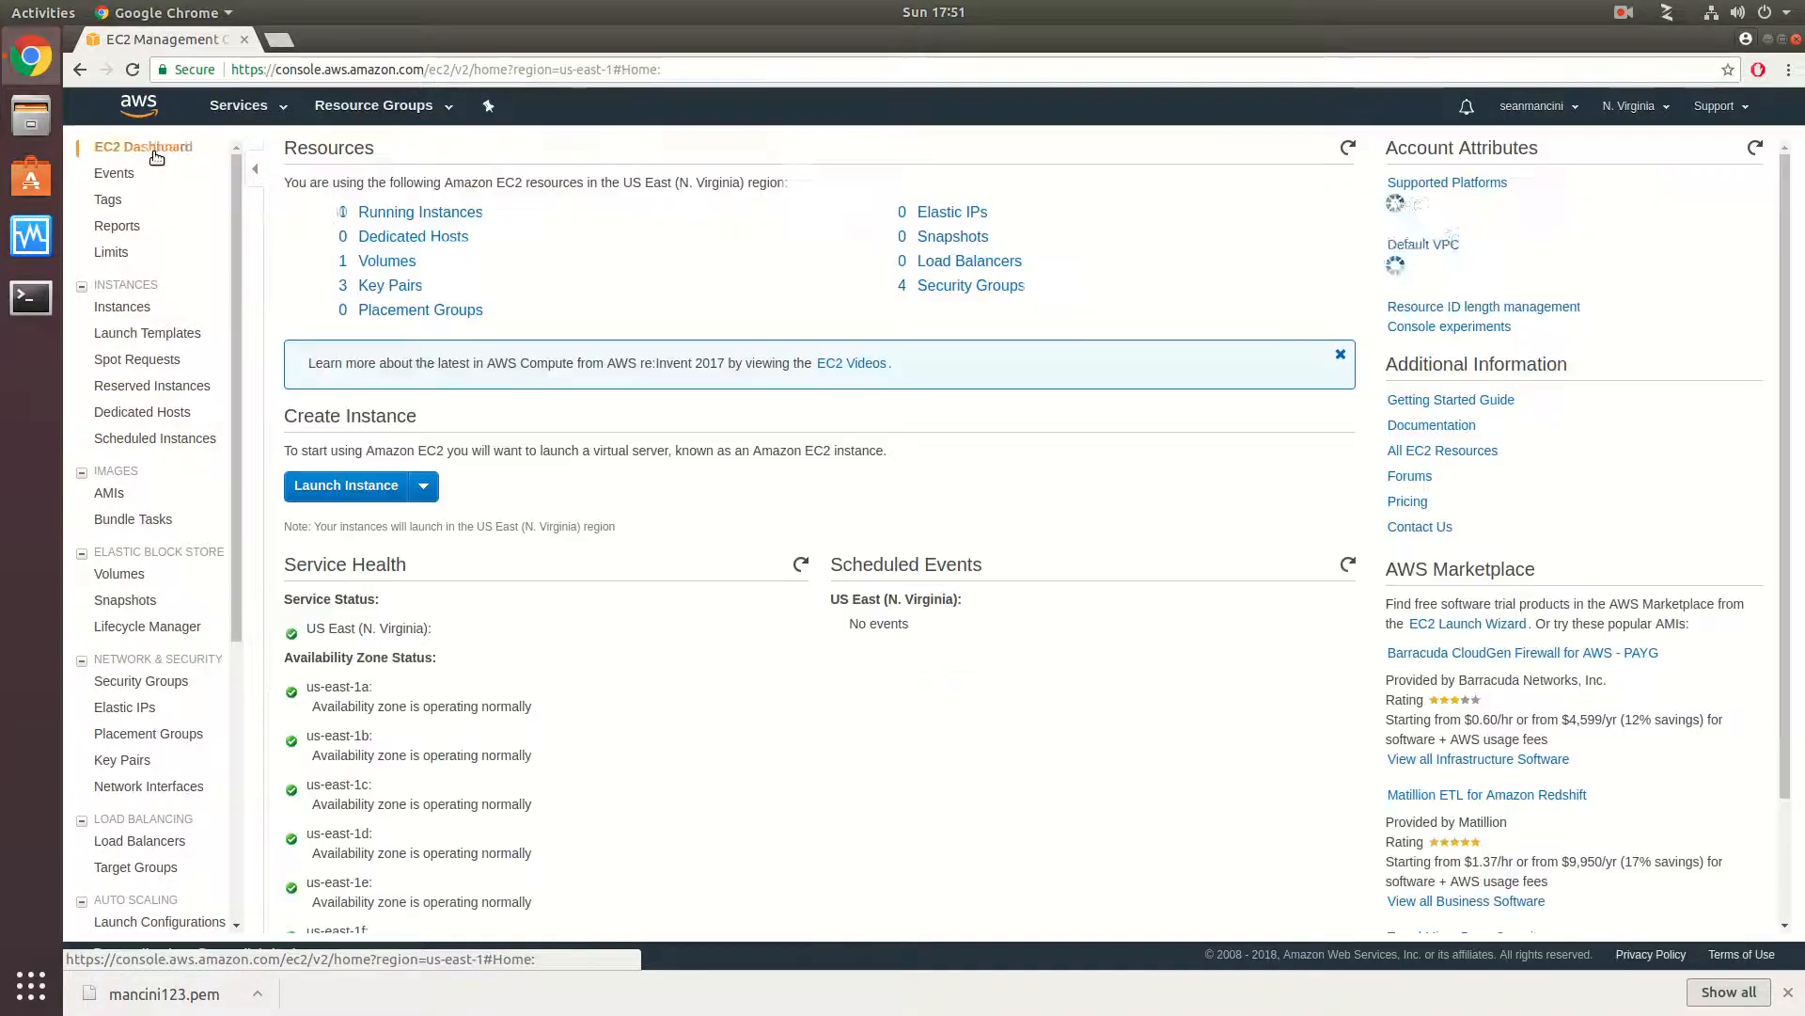
left_click(390, 264)
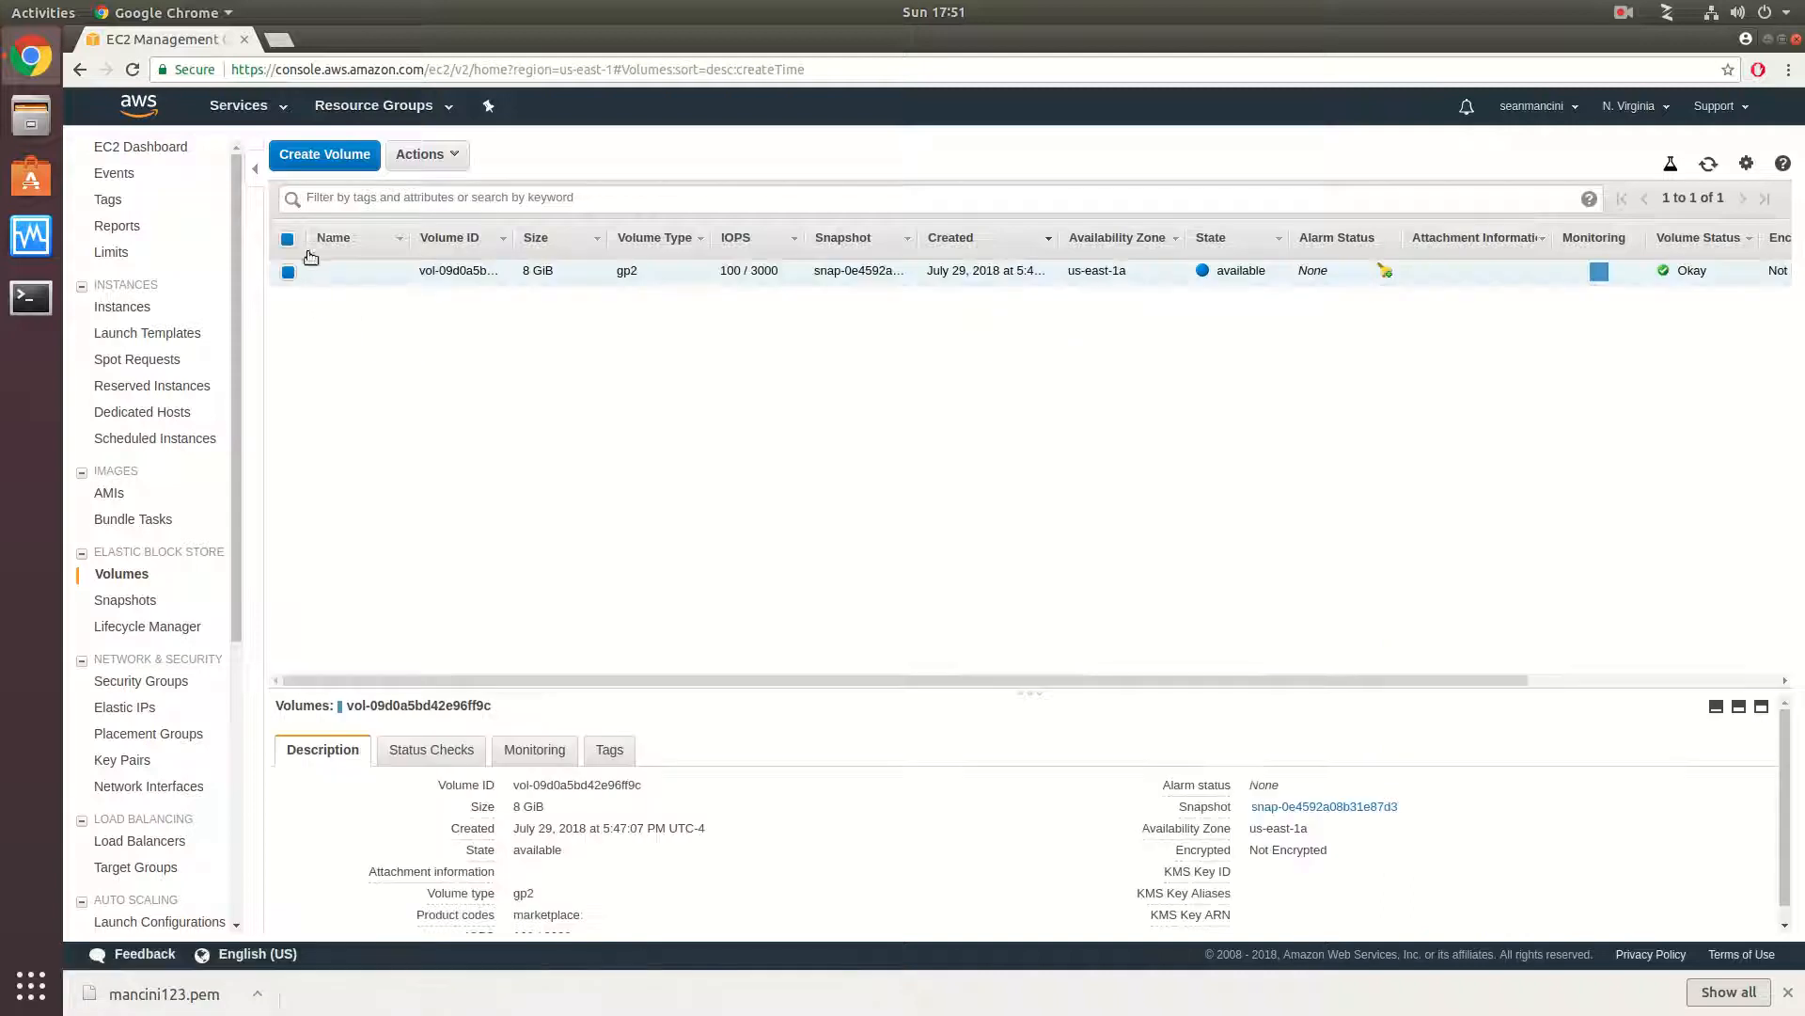
left_click(425, 155)
left_click(451, 232)
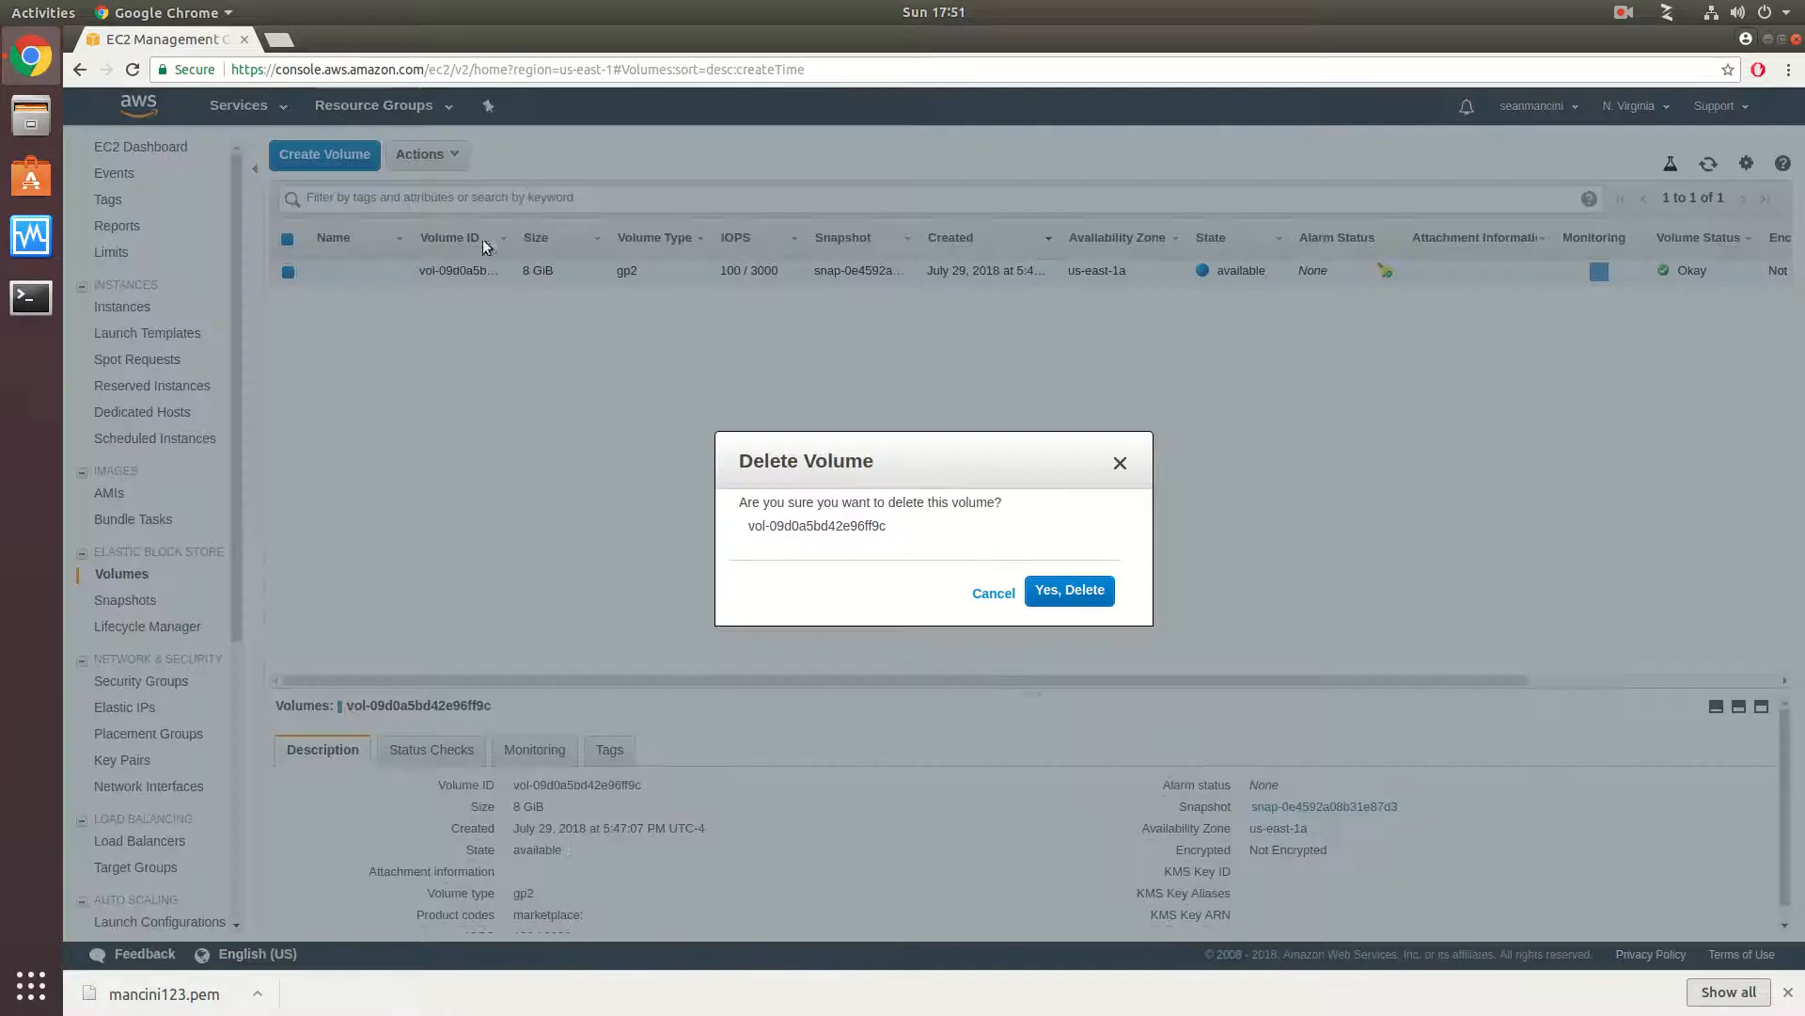
left_click(1068, 592)
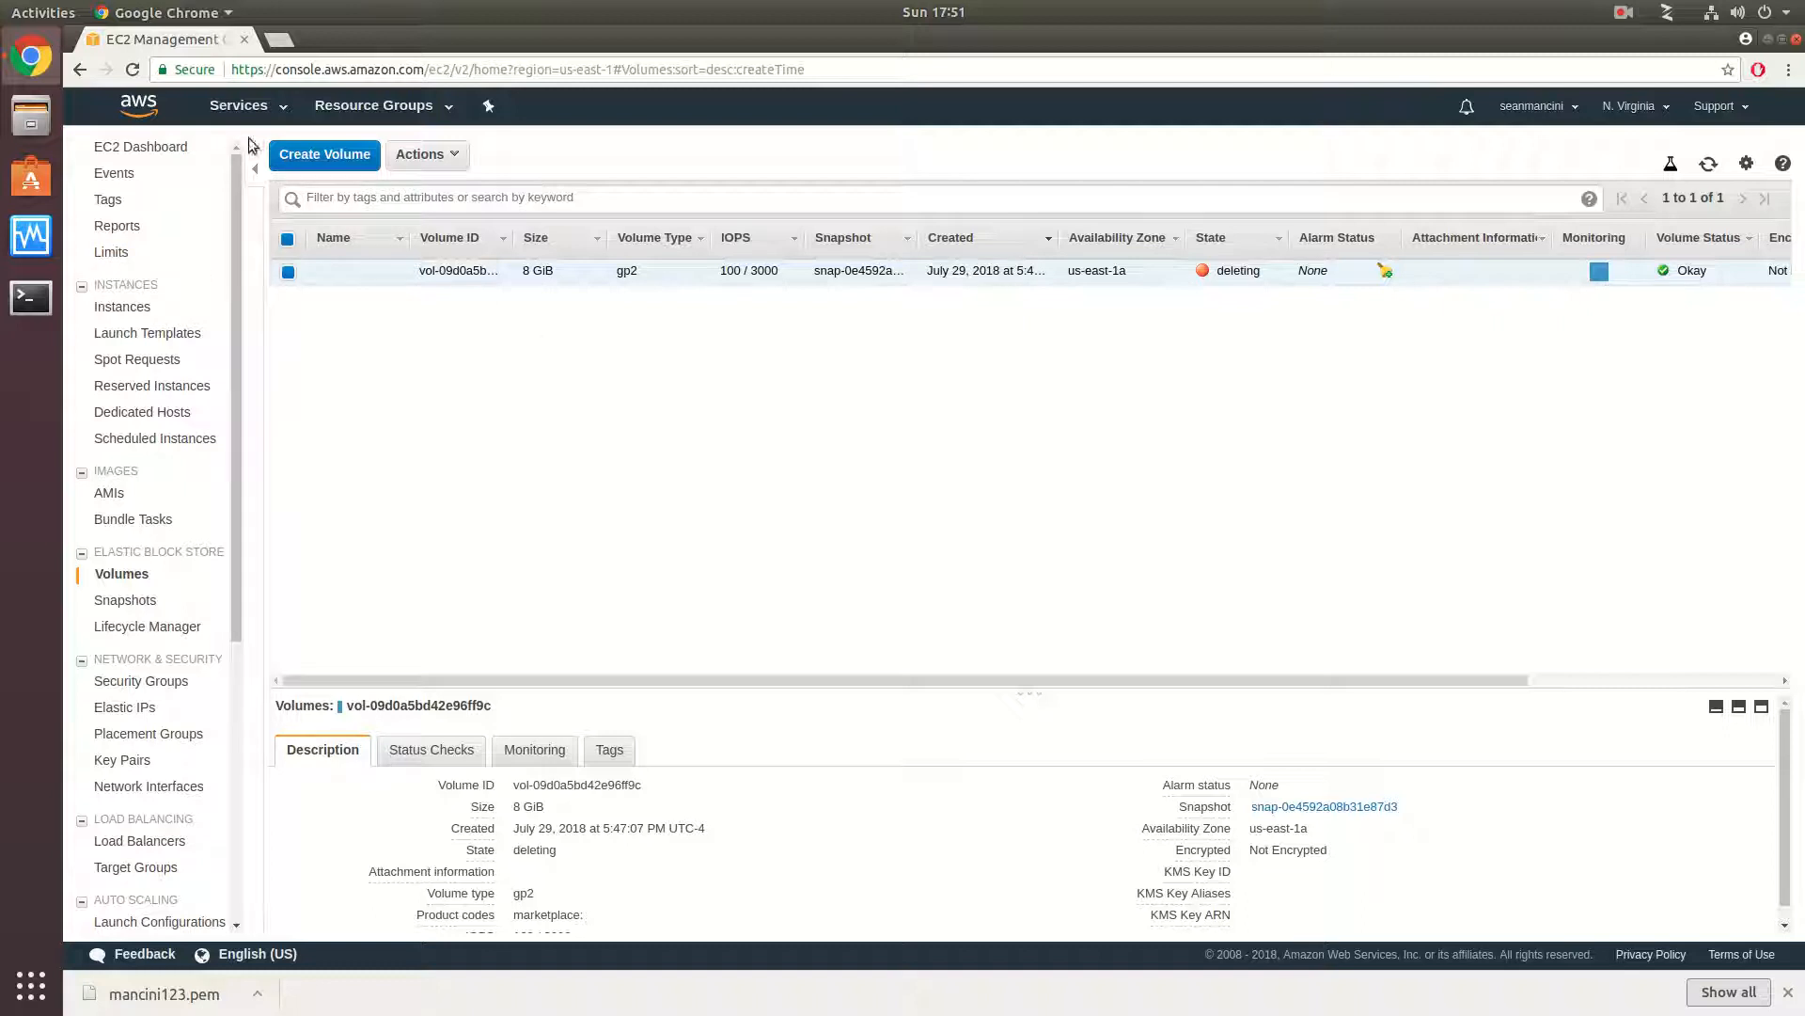
- Review the resources and service health on the EC2 dashboard, and open the instances list
left_click(141, 147)
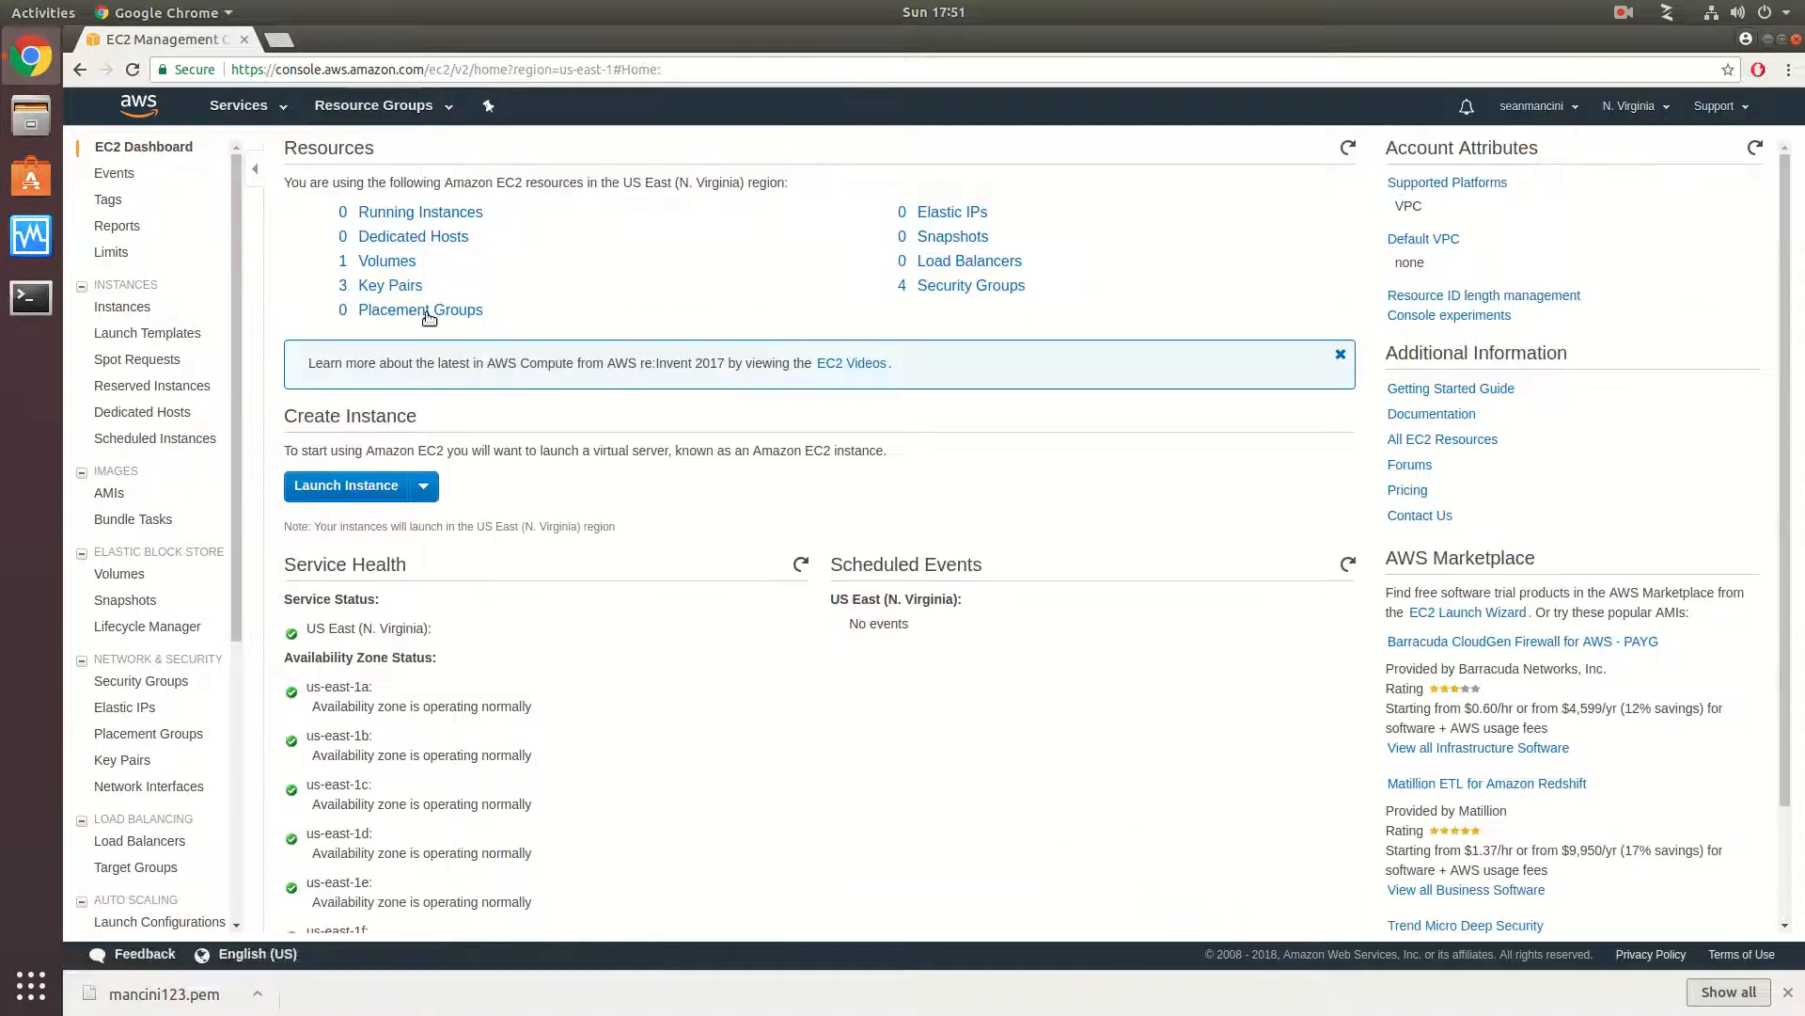
scroll(788, 635, "down", 3)
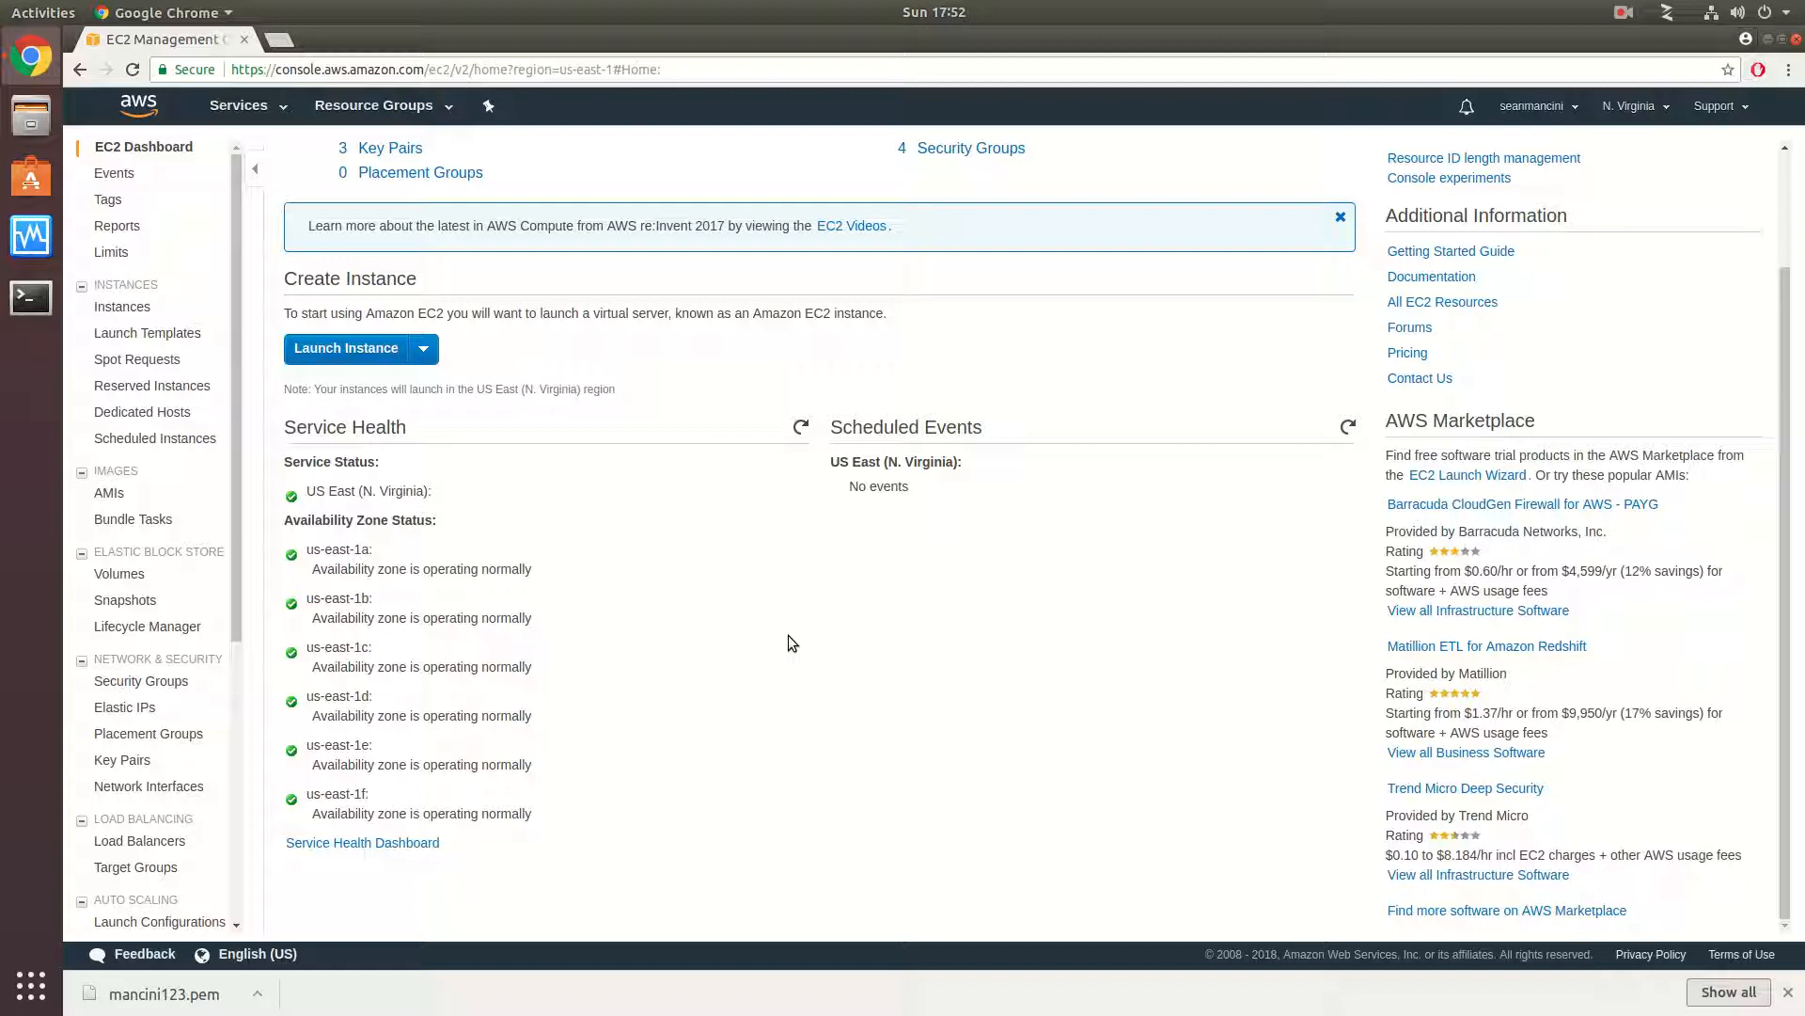
scroll(786, 498, "up", 3)
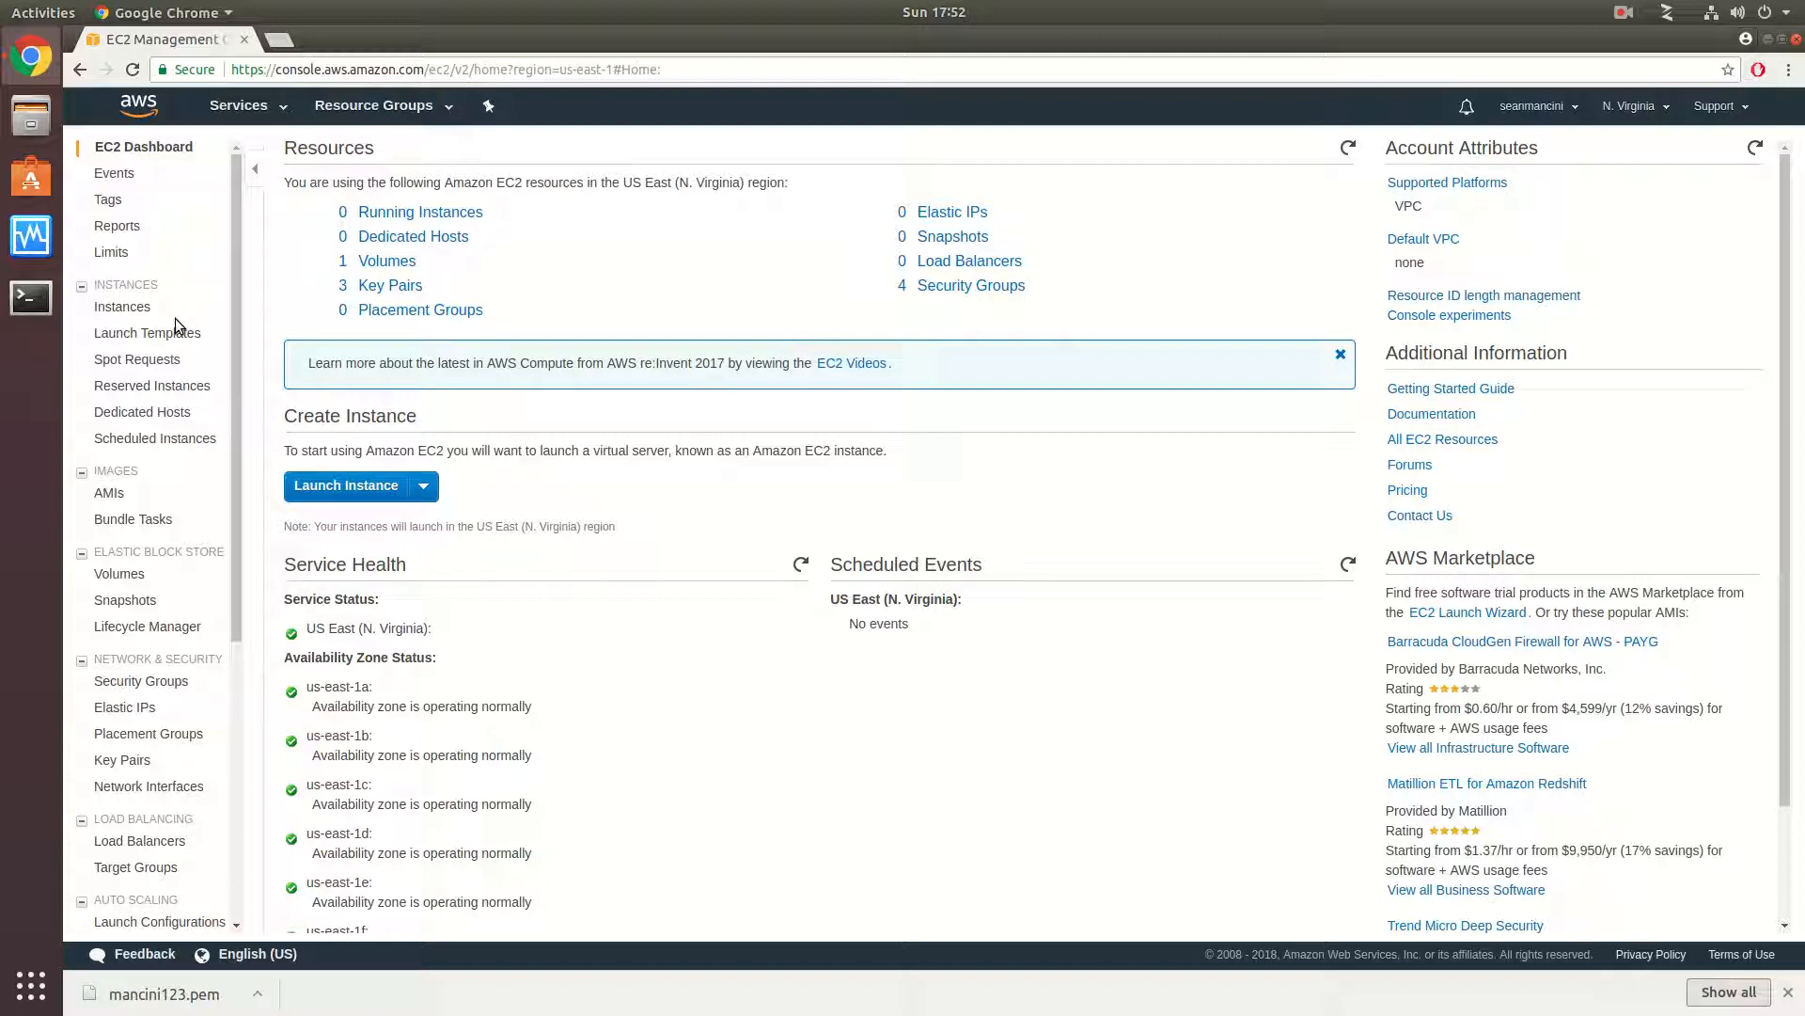
left_click(130, 308)
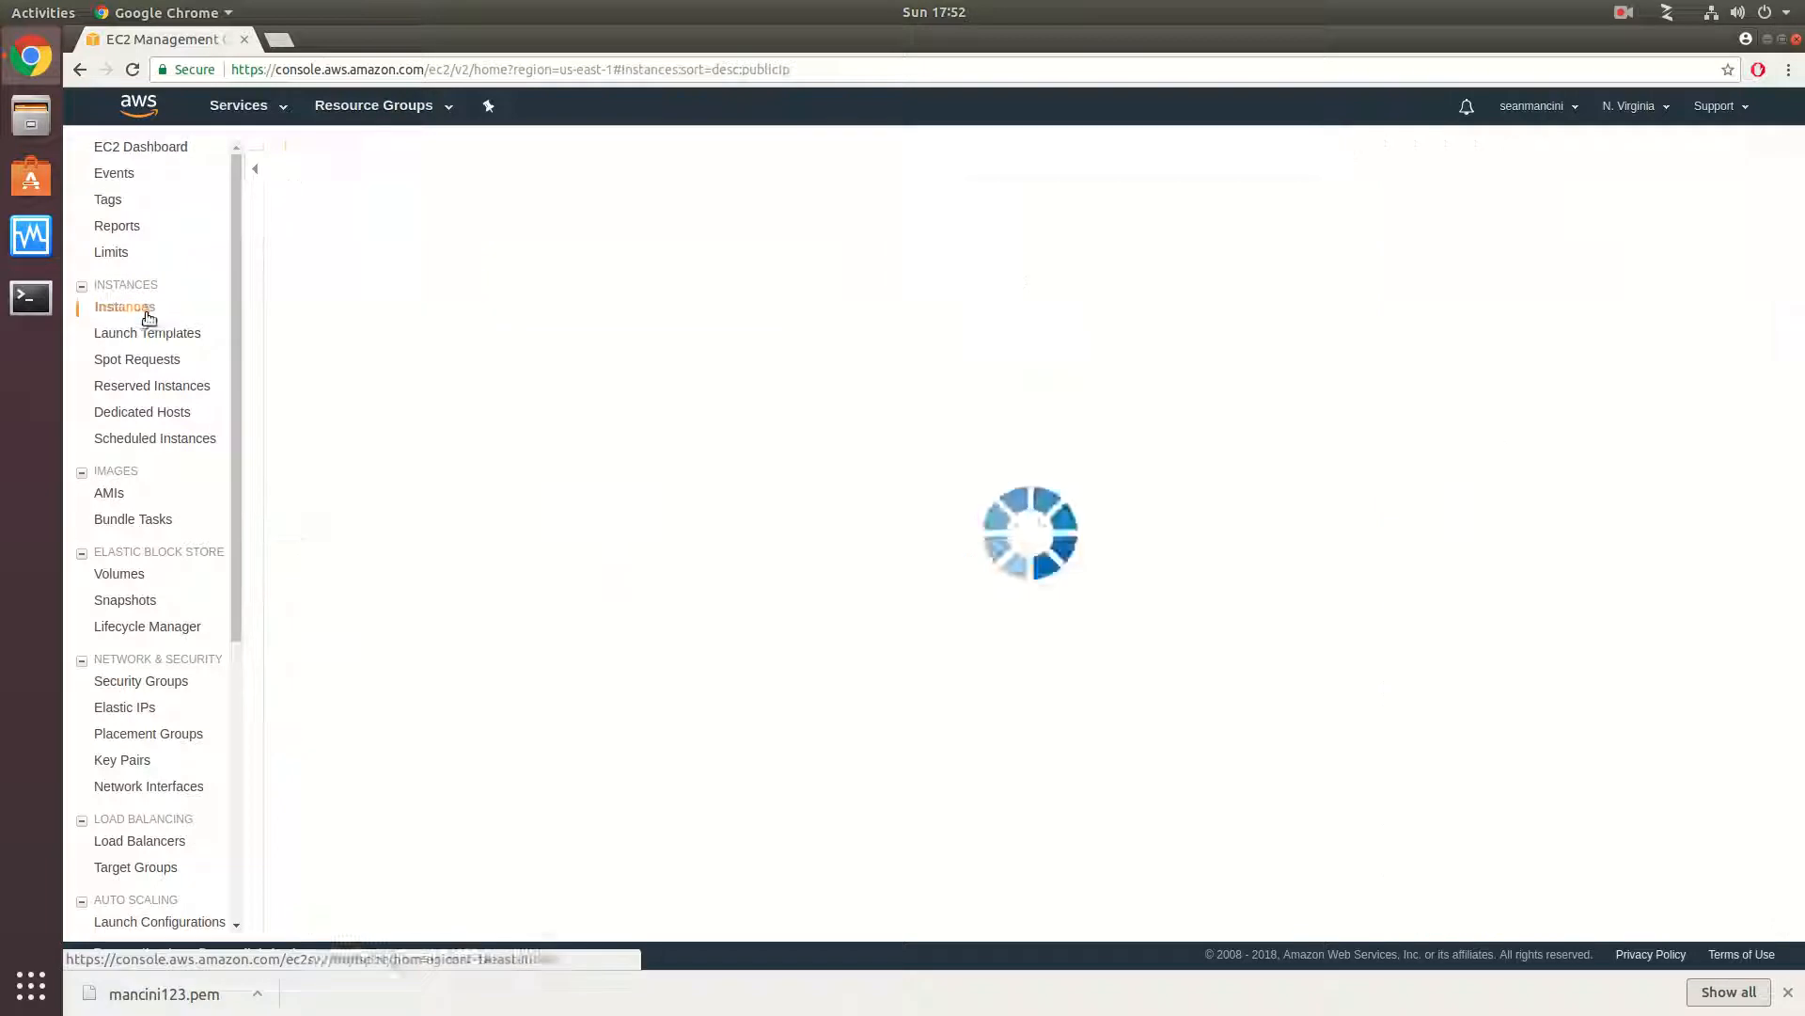